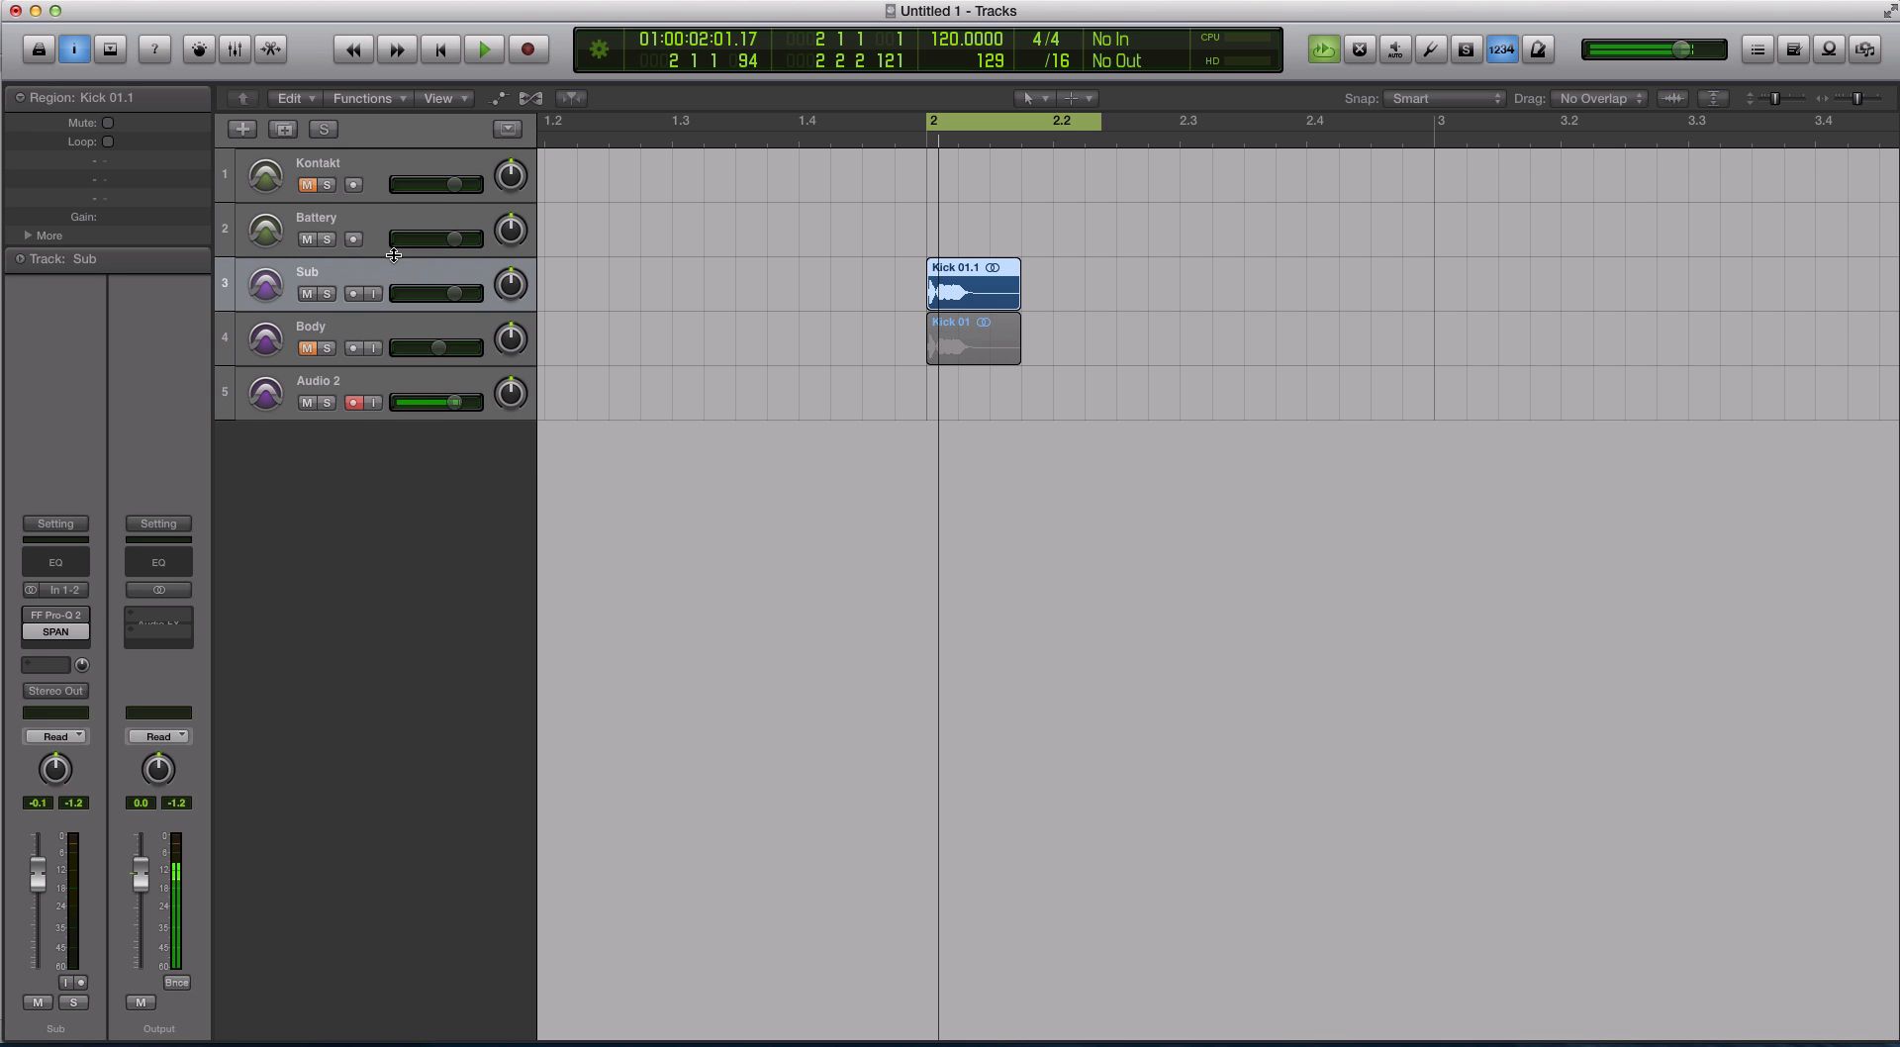
Select the Sub track and play back its Kick 01.1 region
{"action": "scroll", "coordinate": [391, 218], "scroll_direction": "right", "scroll_amount": 1}
{"action": "right_click", "coordinate": [390, 217]}
{"action": "left_click", "coordinate": [807, 231]}
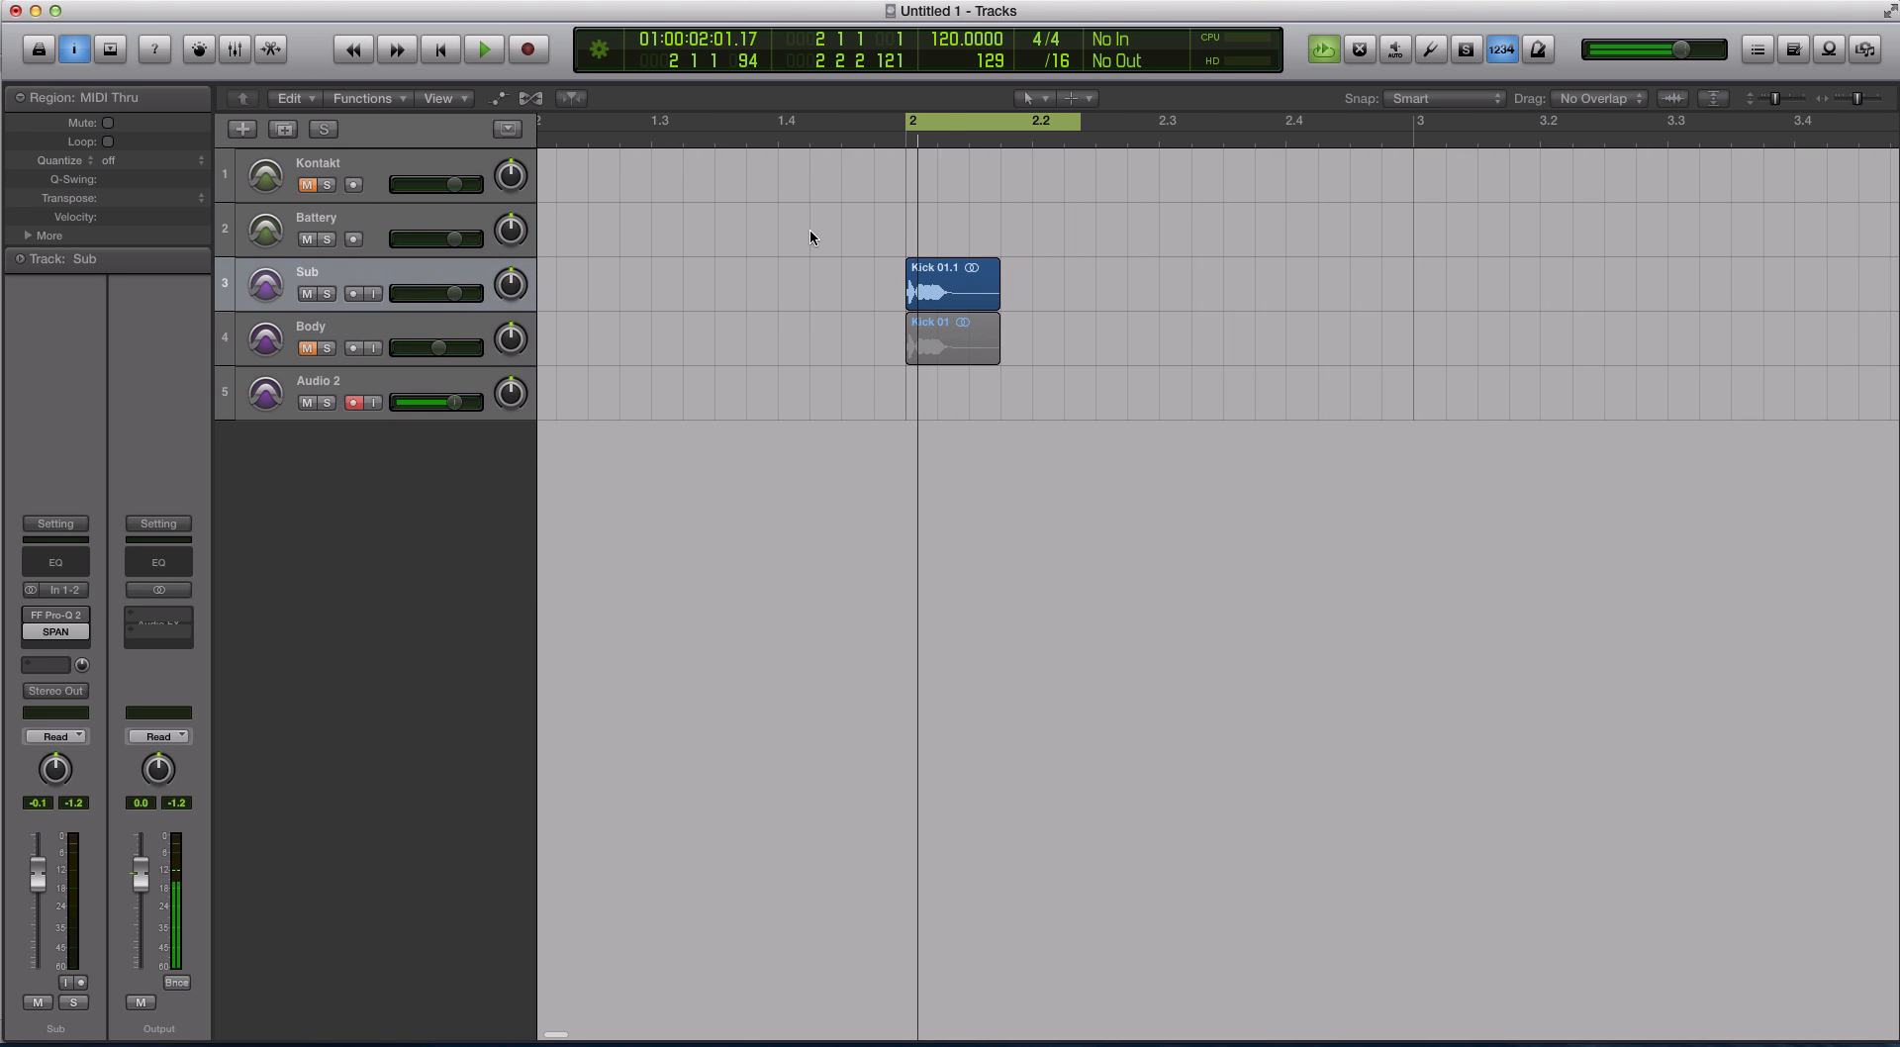
{"action": "left_click", "coordinate": [391, 284]}
{"action": "key", "text": "ctrl+s"}
{"action": "key", "text": "space"}
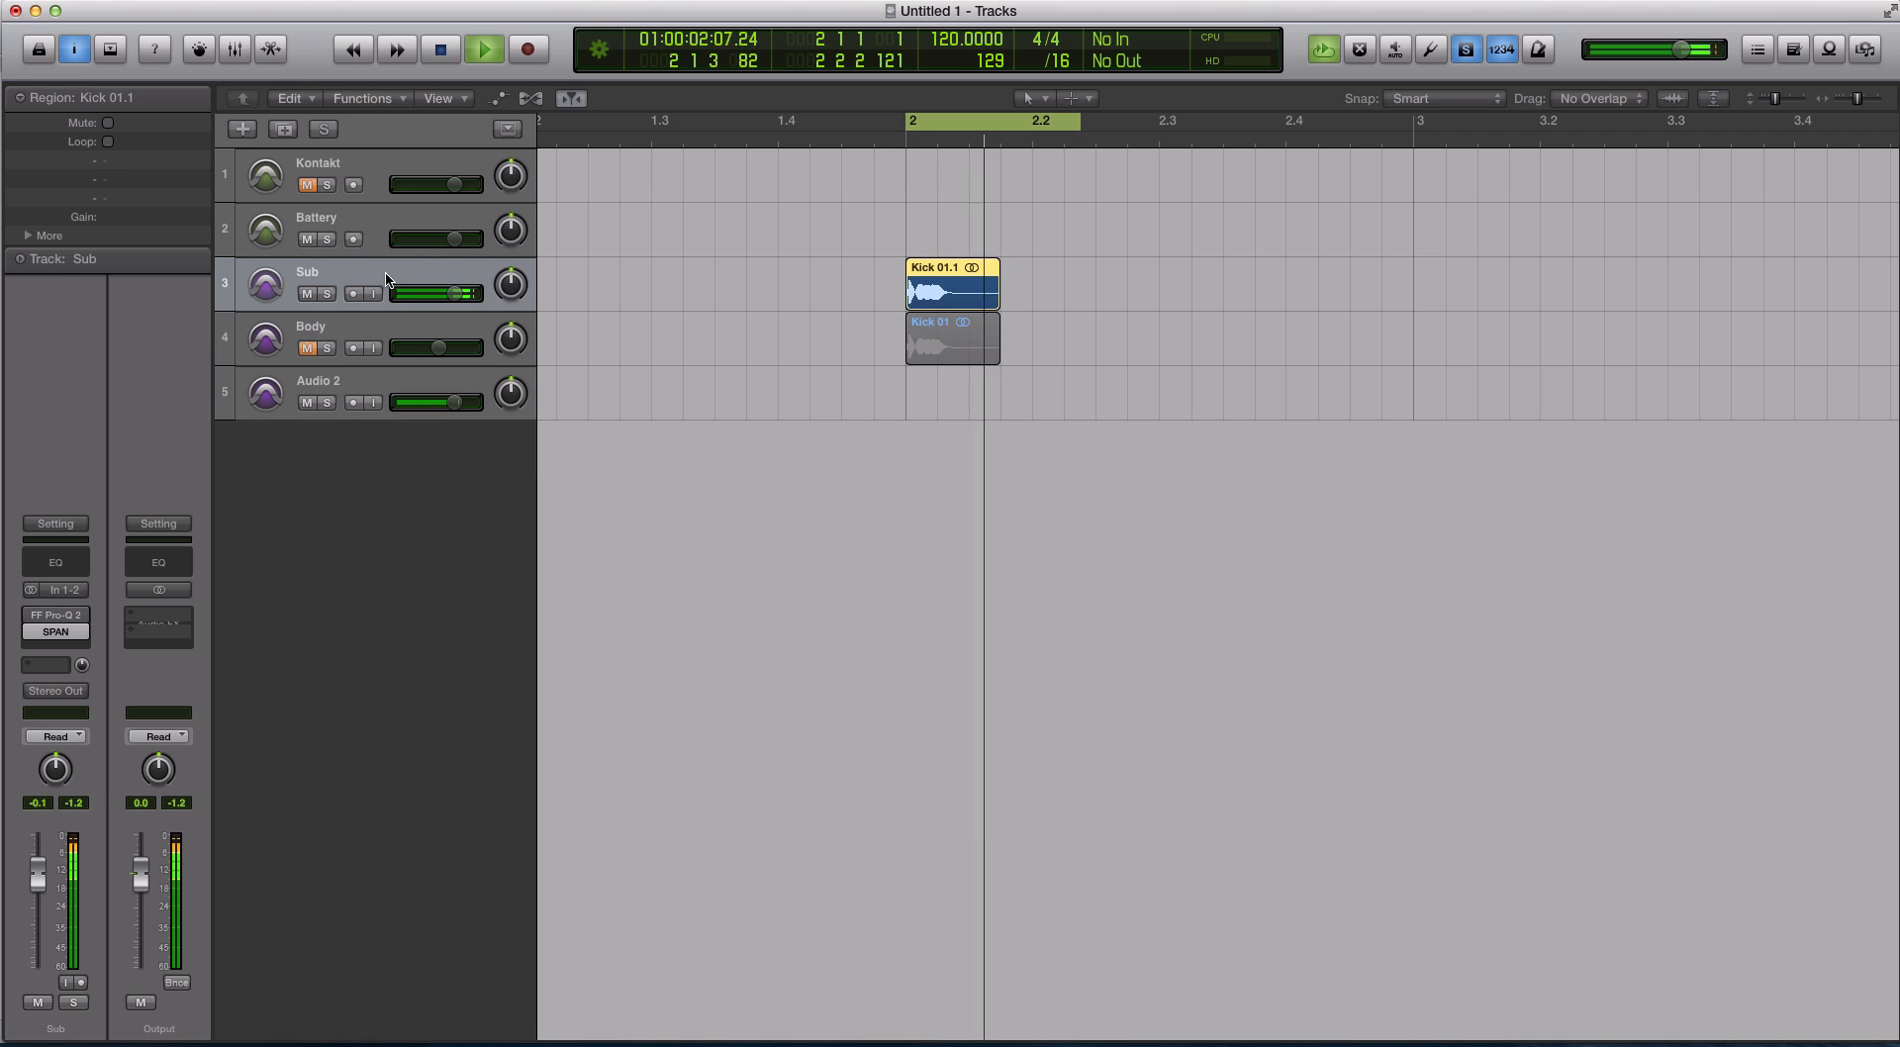
{"action": "key", "text": "space"}
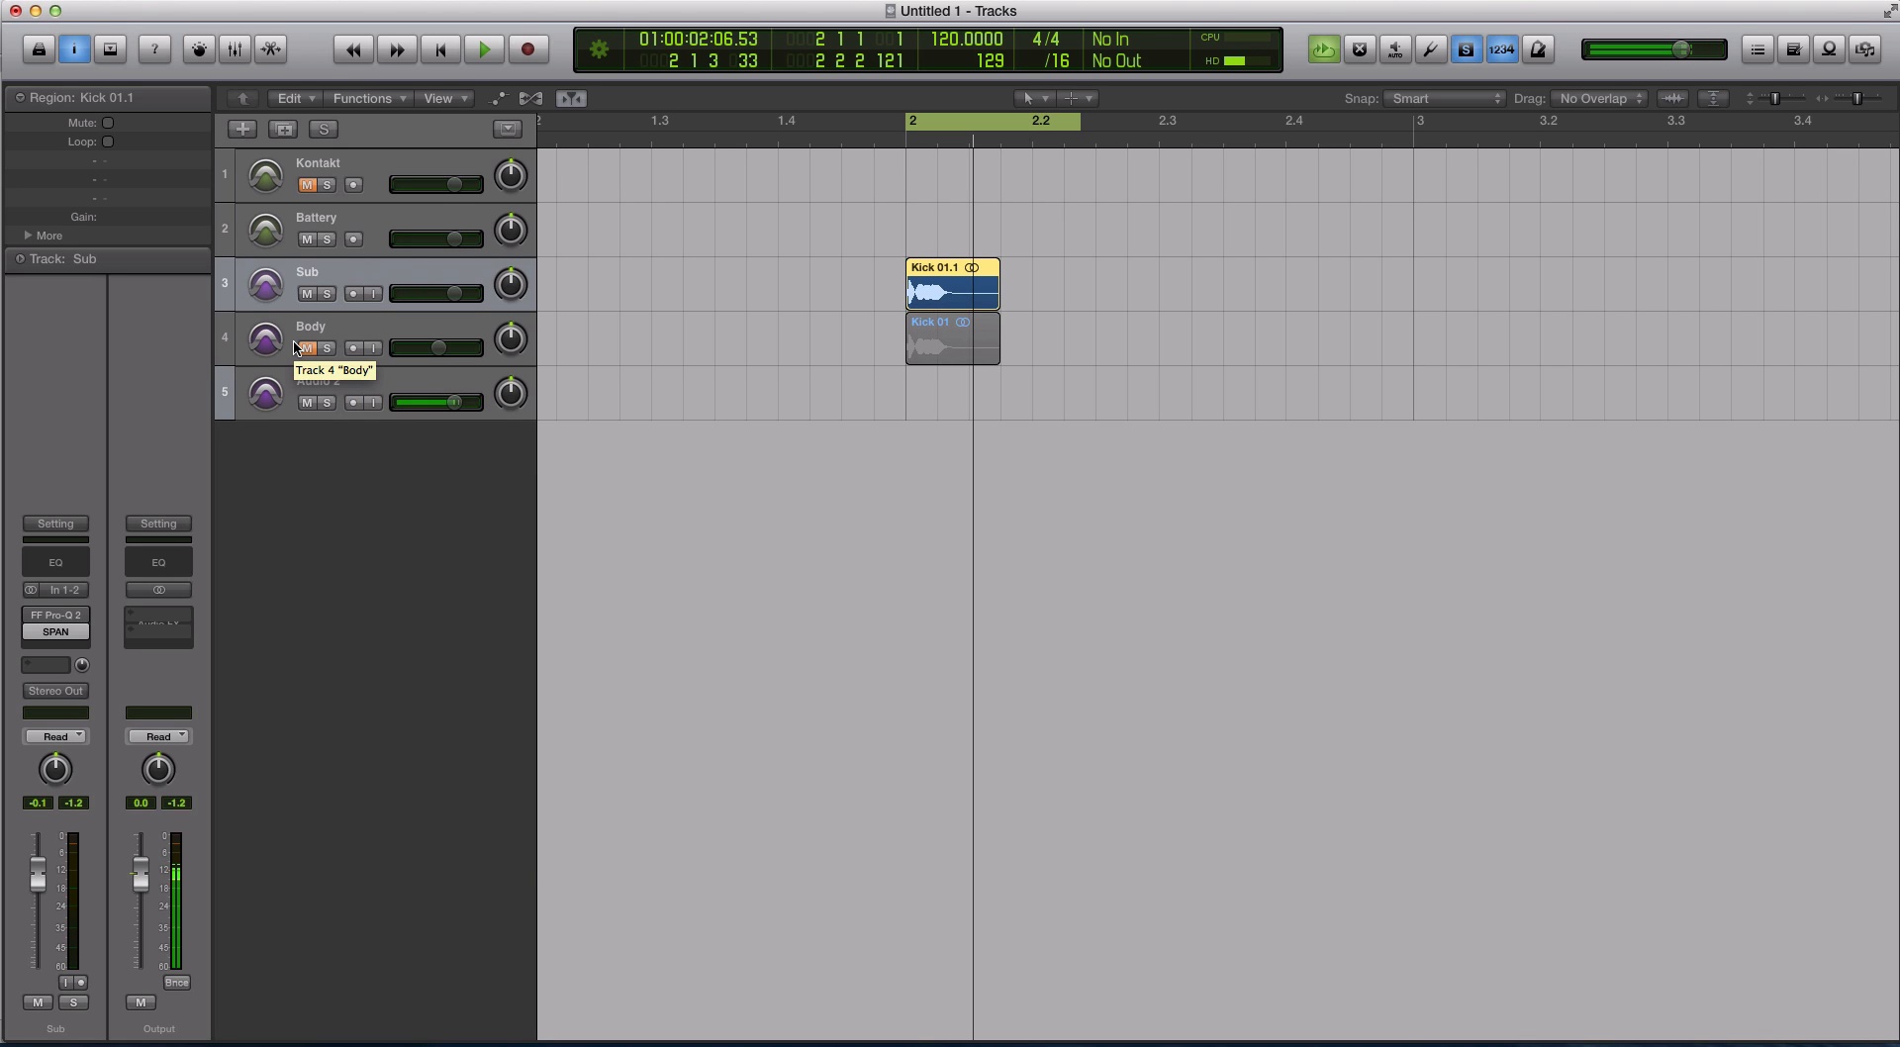
Add a new software instrument track directly below the Sub track
{"action": "left_click", "coordinate": [382, 211]}
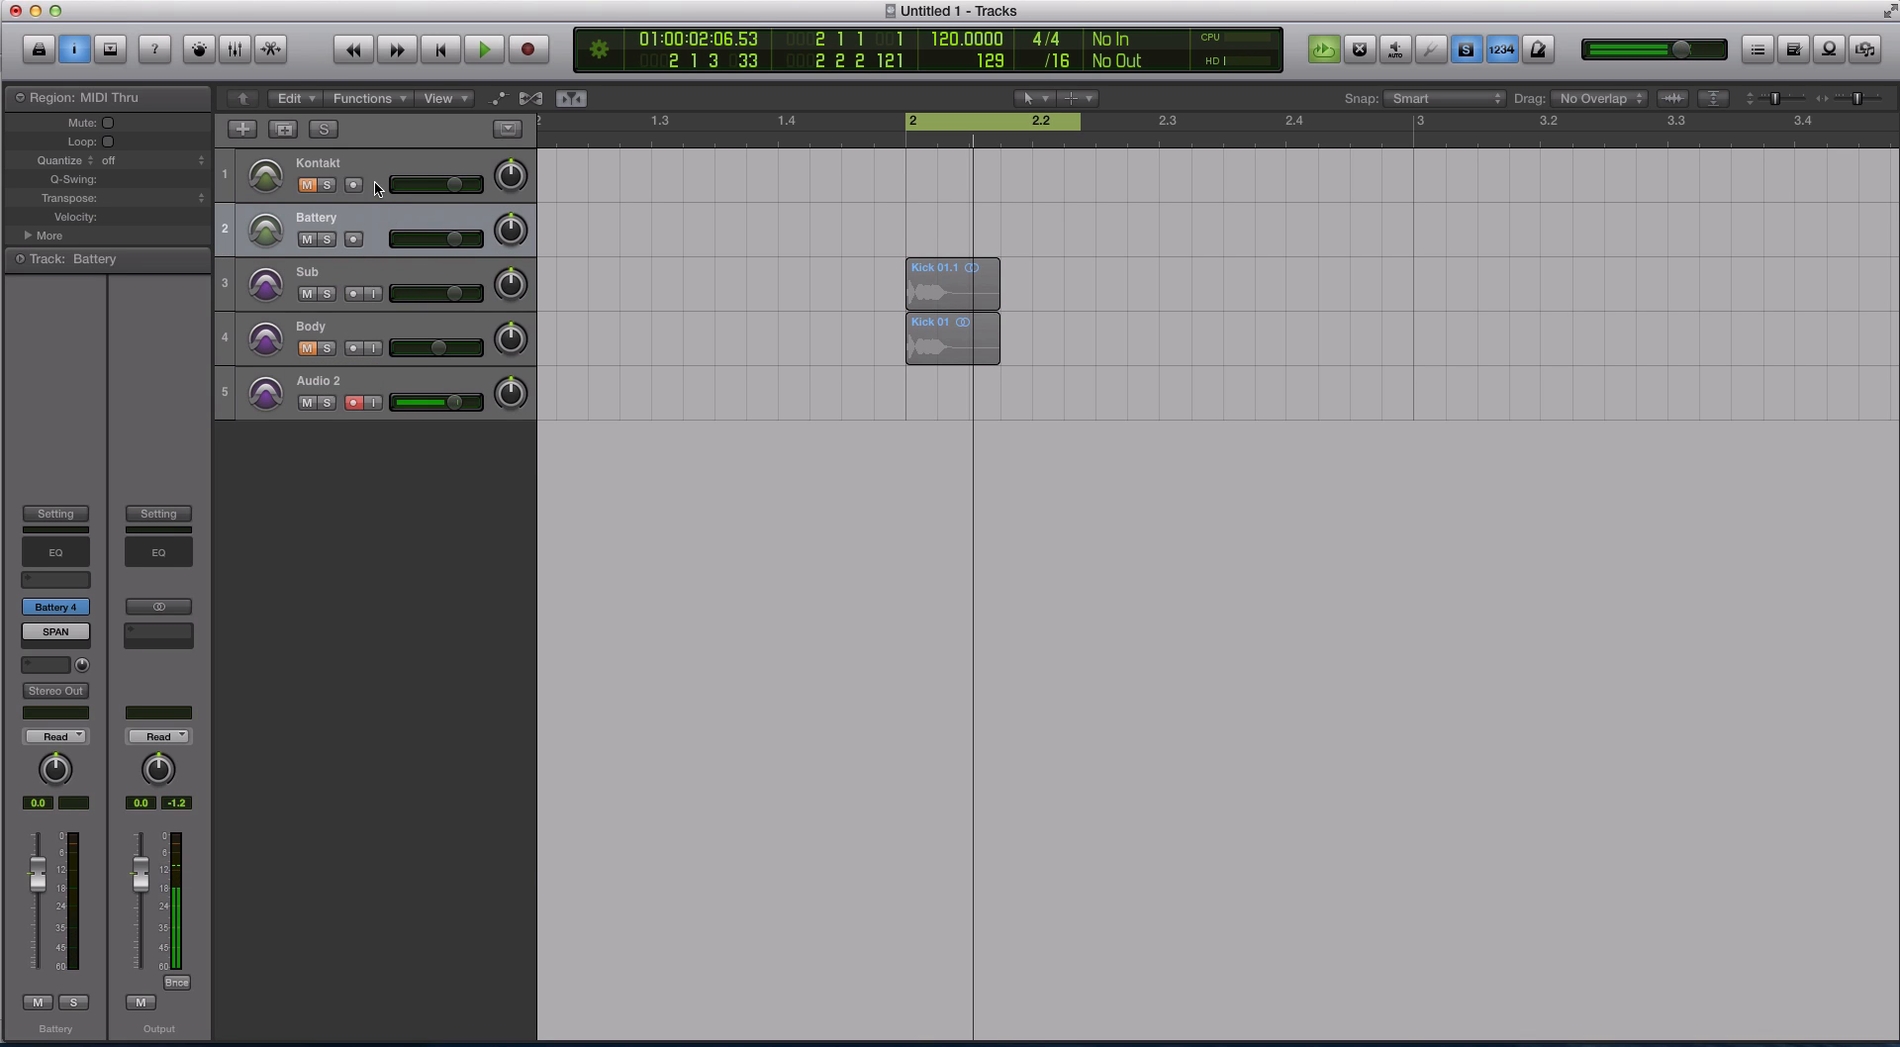
{"action": "left_click", "coordinate": [370, 263]}
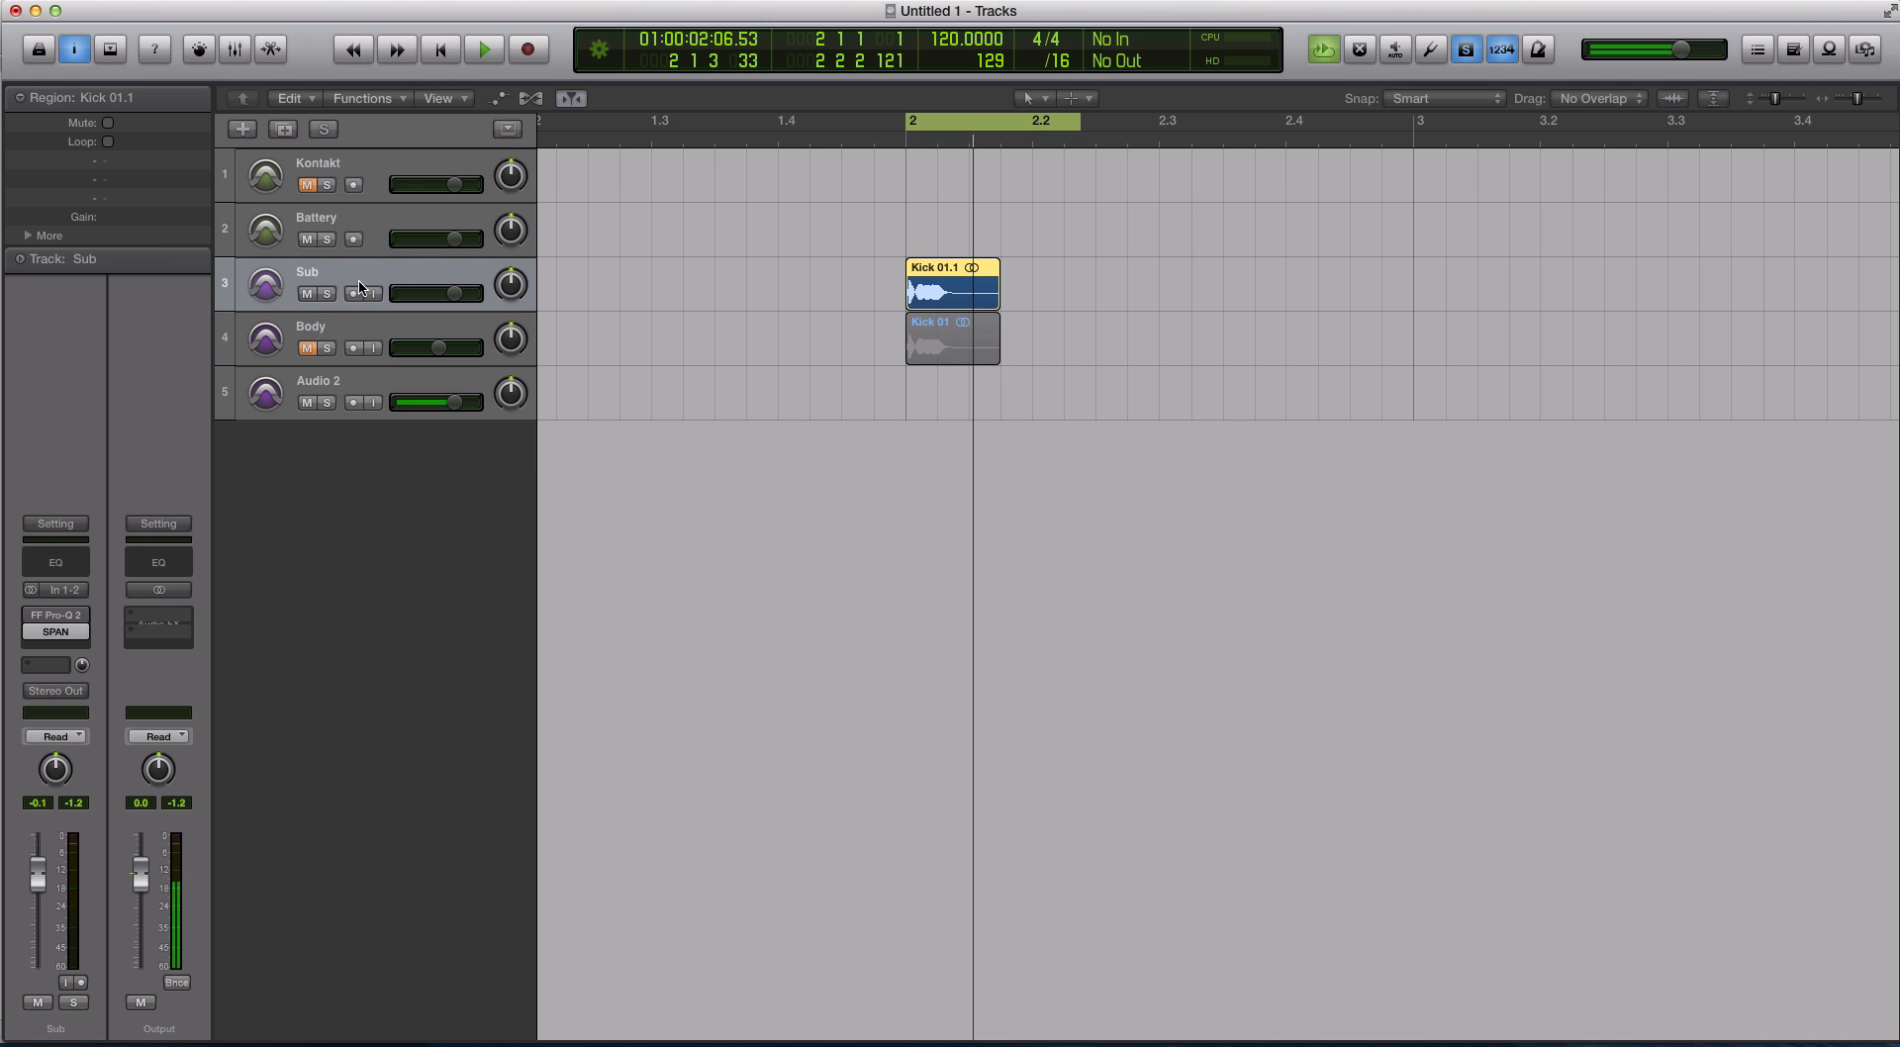
{"action": "left_click", "coordinate": [259, 8]}
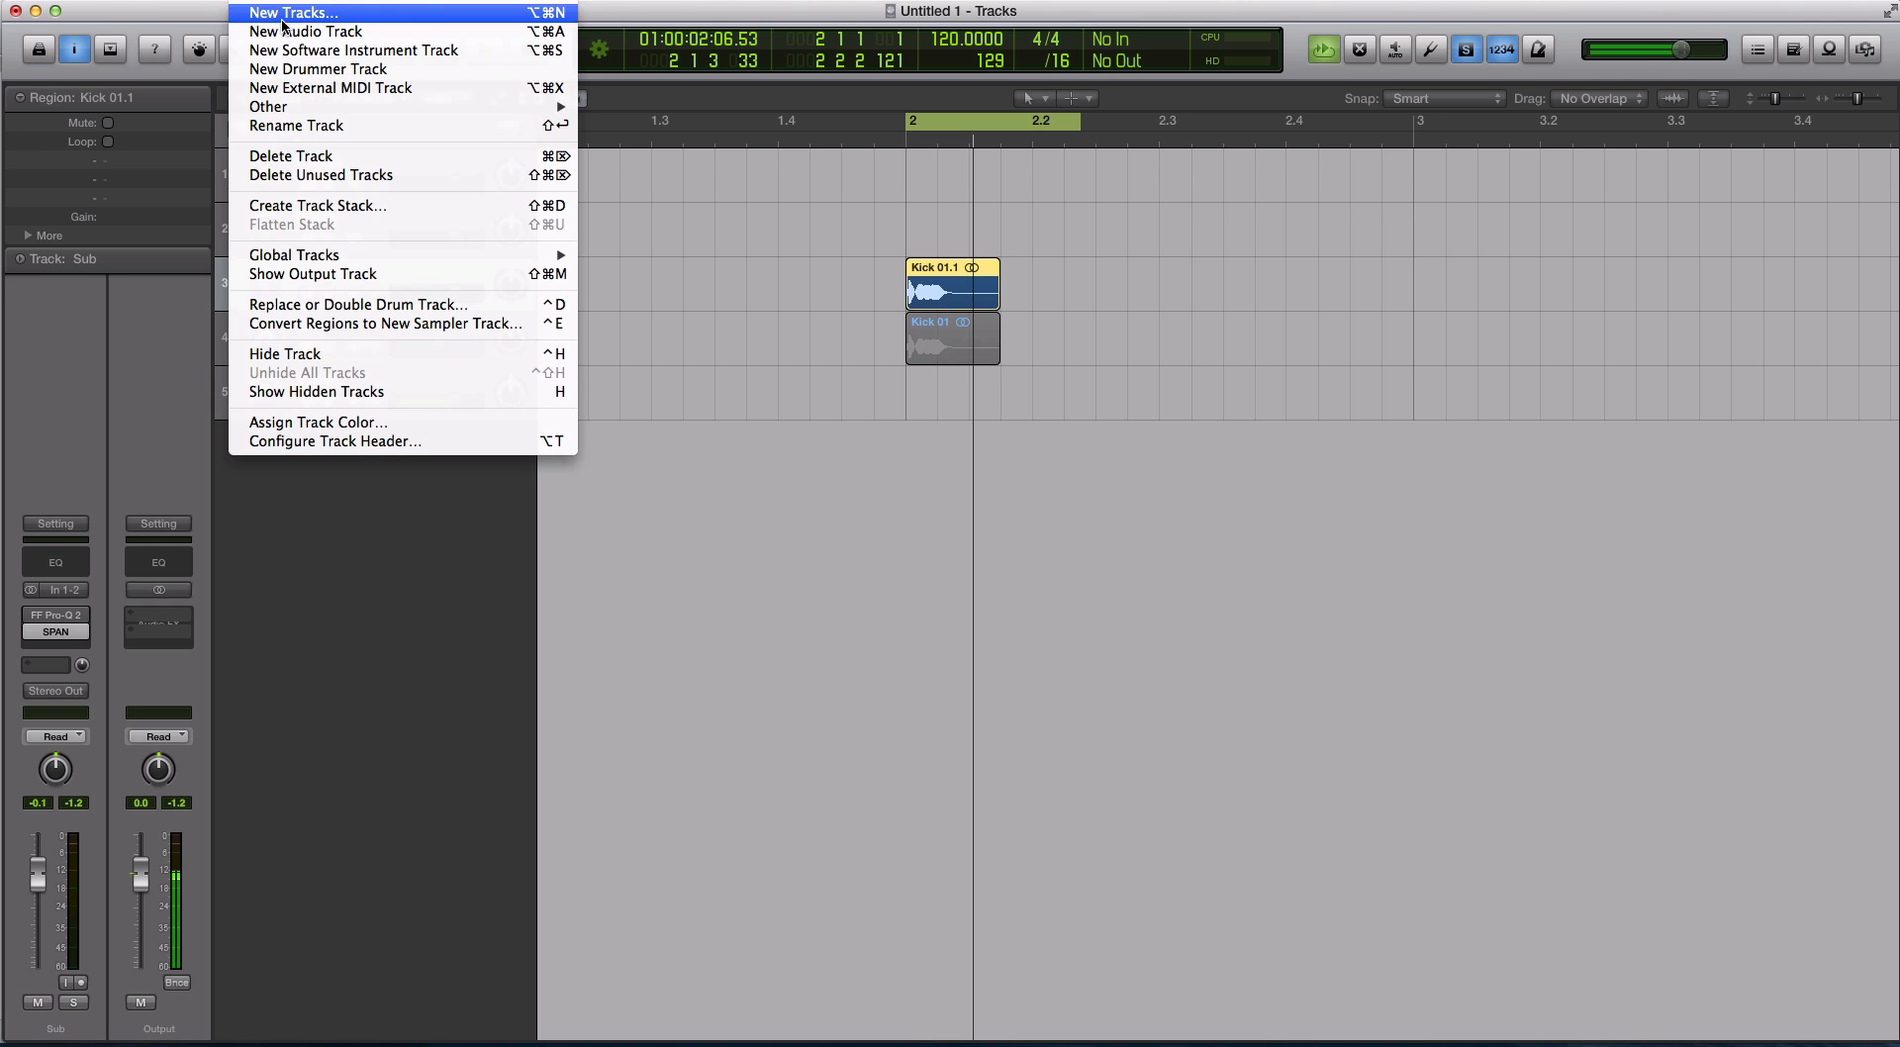
{"action": "left_click", "coordinate": [297, 54]}
Load the mono Kick - Nicky Romero instrument on the Inst 3 track and move its window clear of the track headers
{"action": "left_click", "coordinate": [72, 650]}
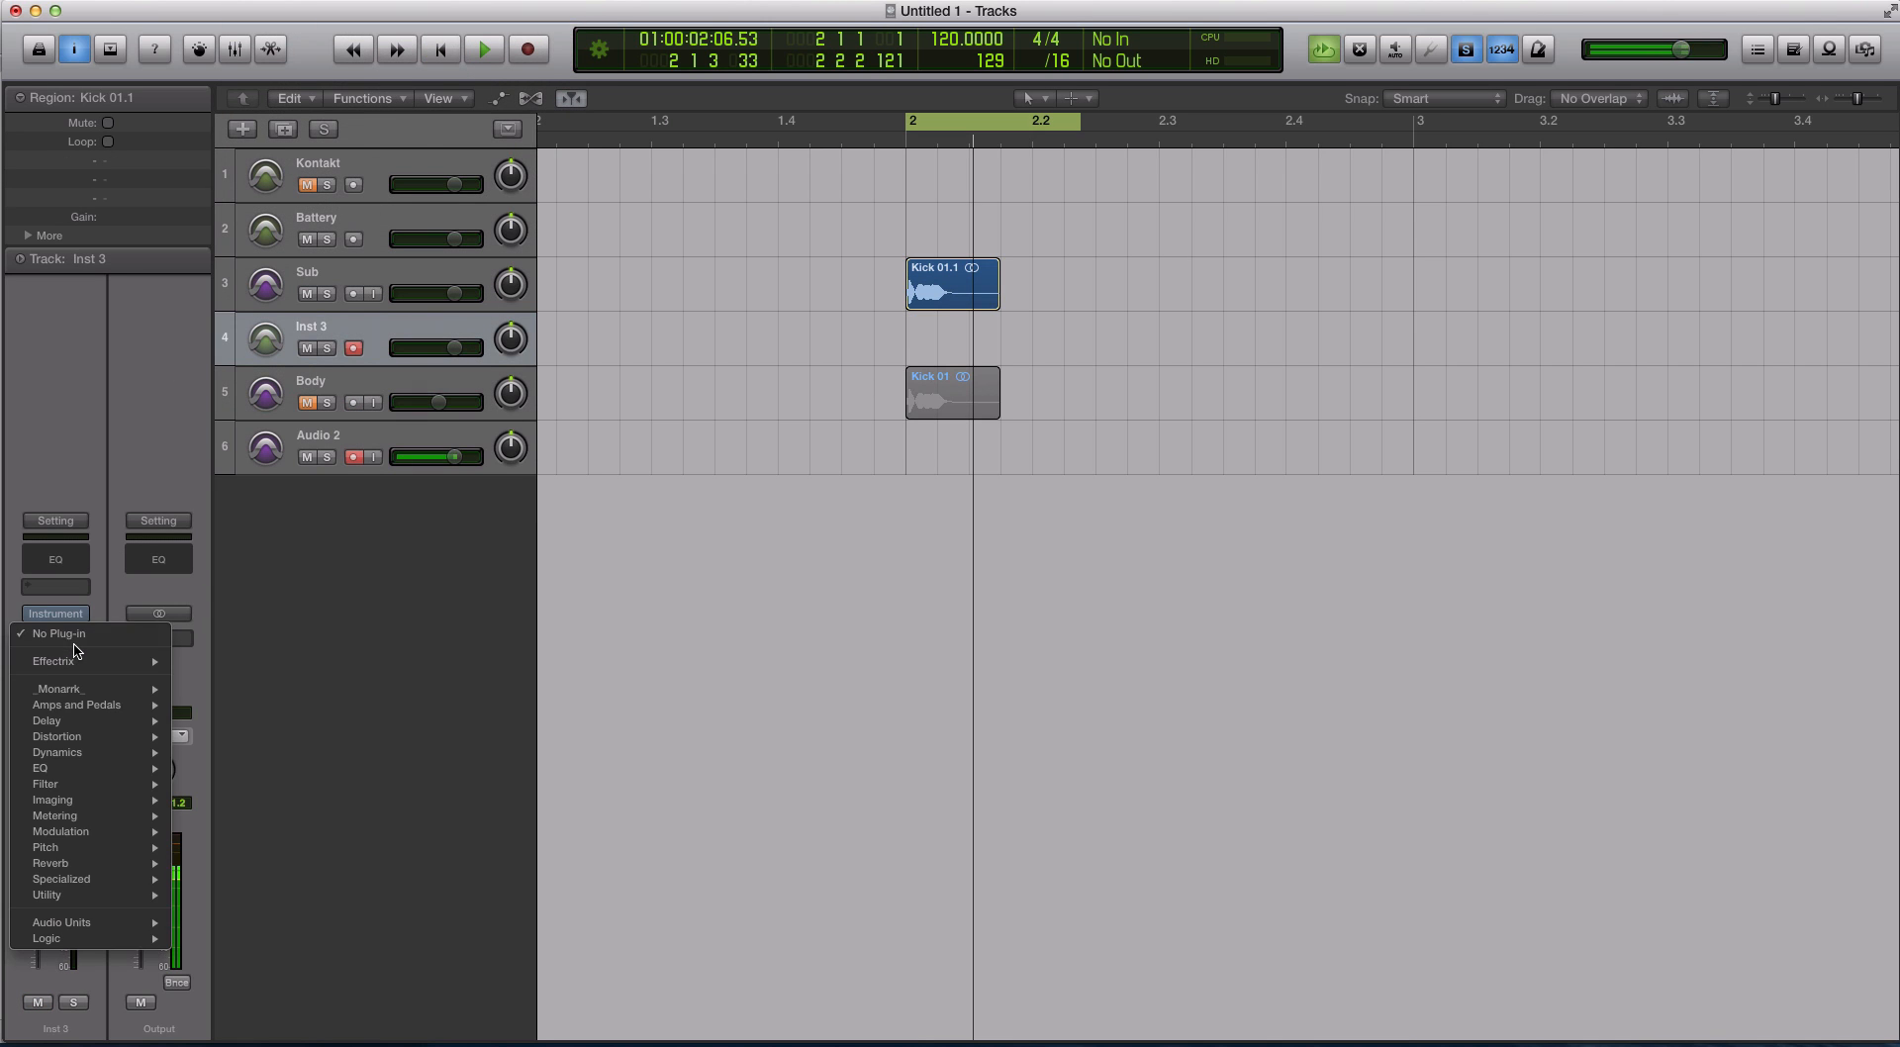
{"action": "left_click", "coordinate": [253, 622]}
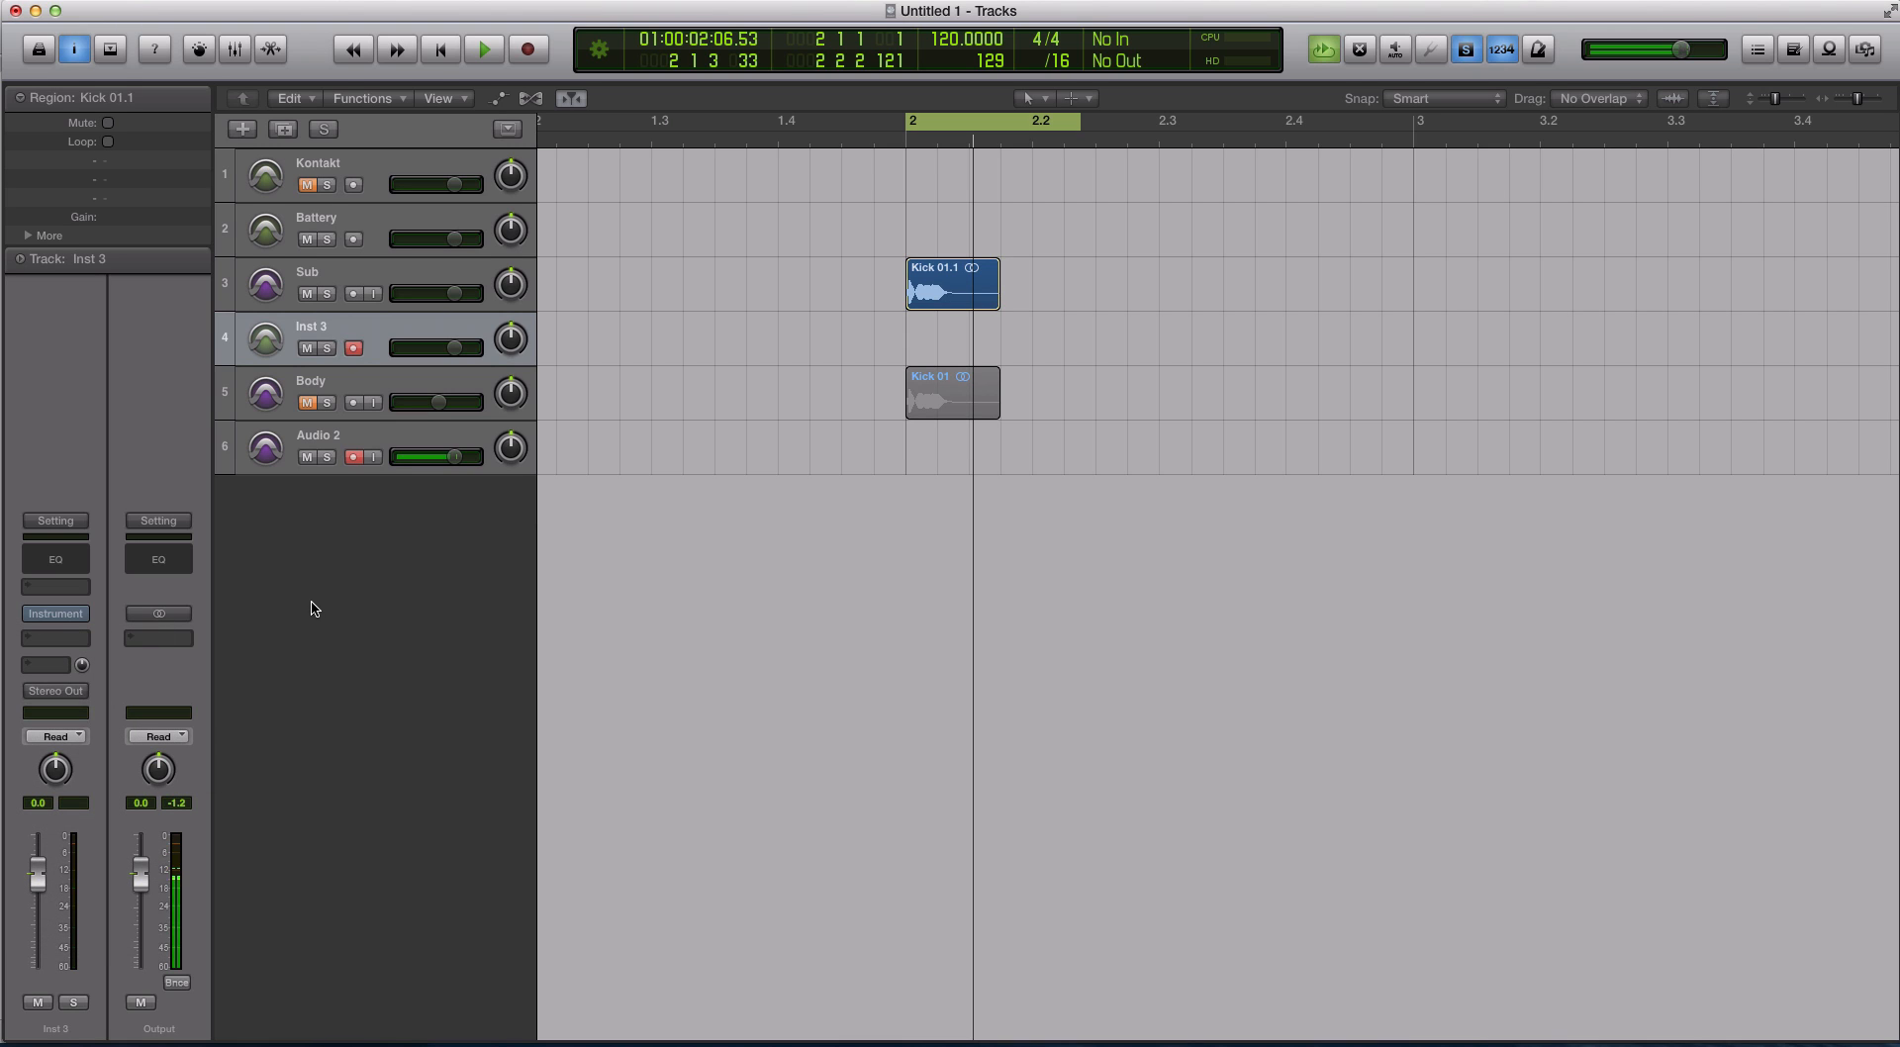
{"action": "left_click", "coordinate": [80, 621]}
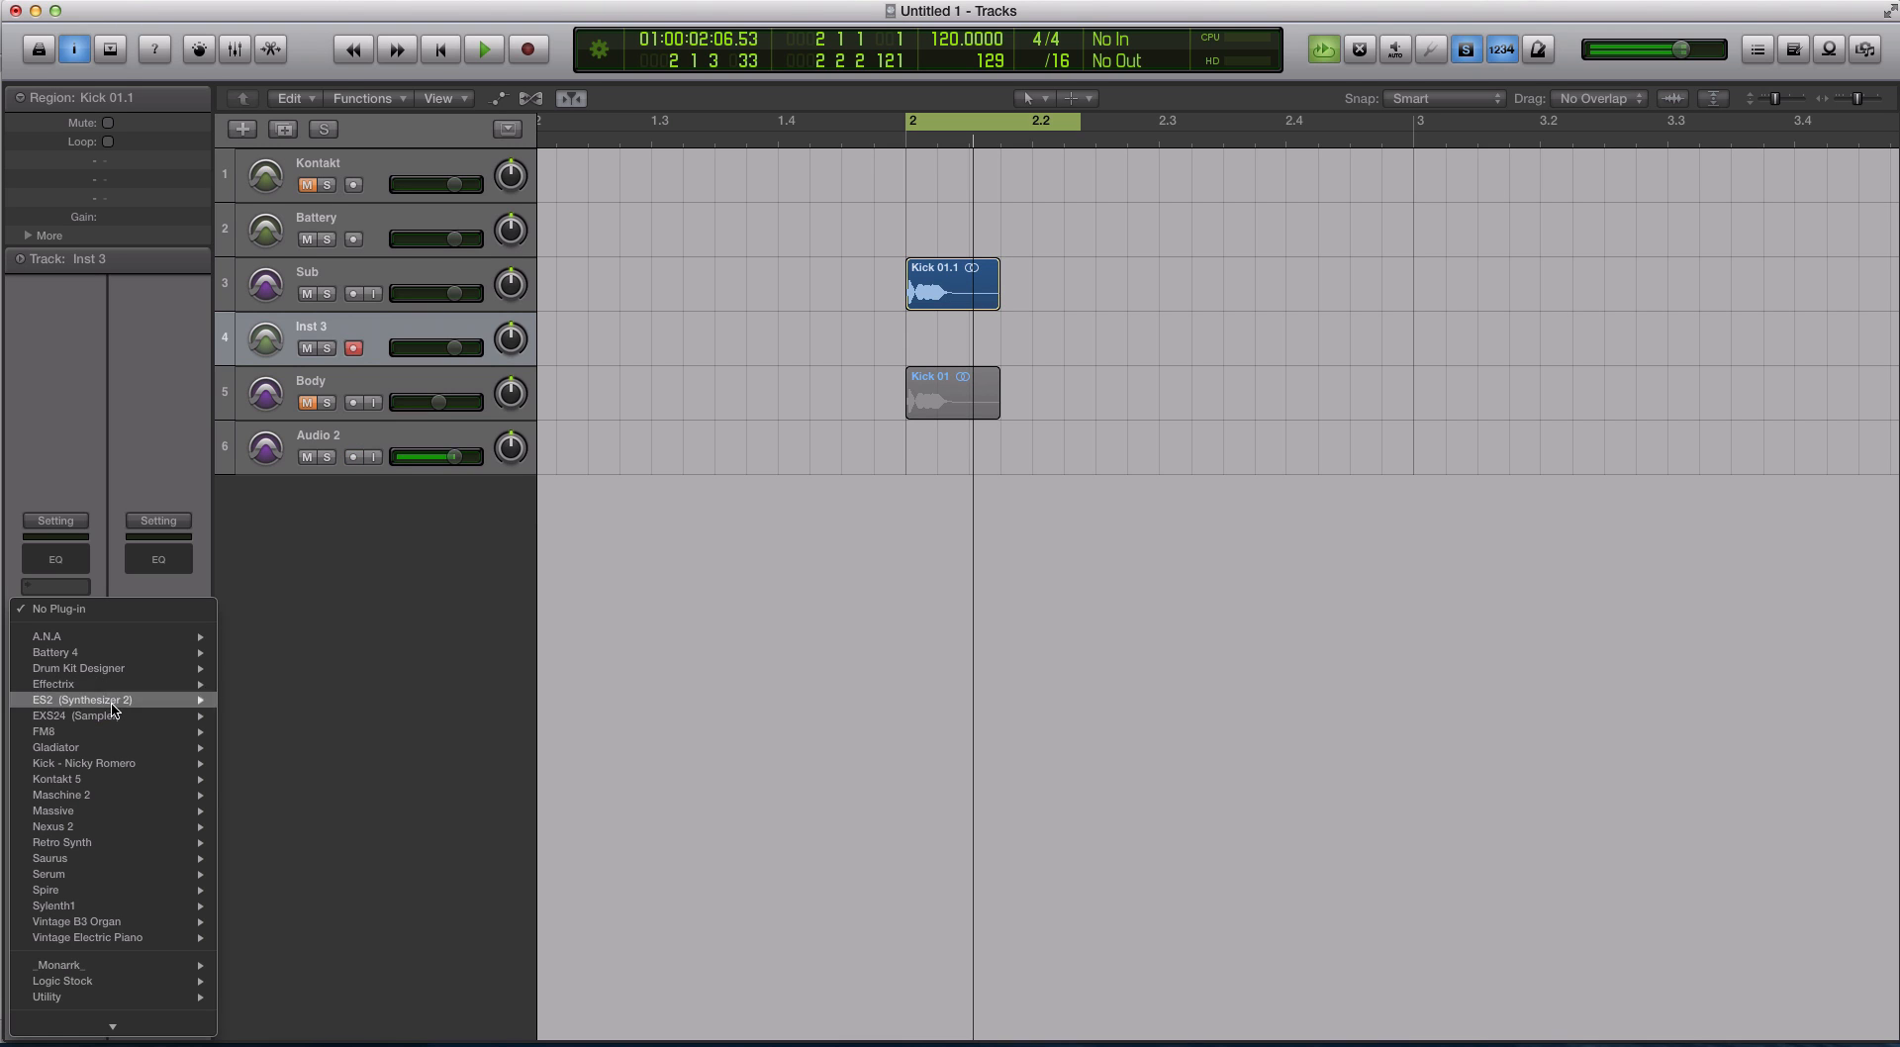
{"action": "mouse_move", "coordinate": [119, 762]}
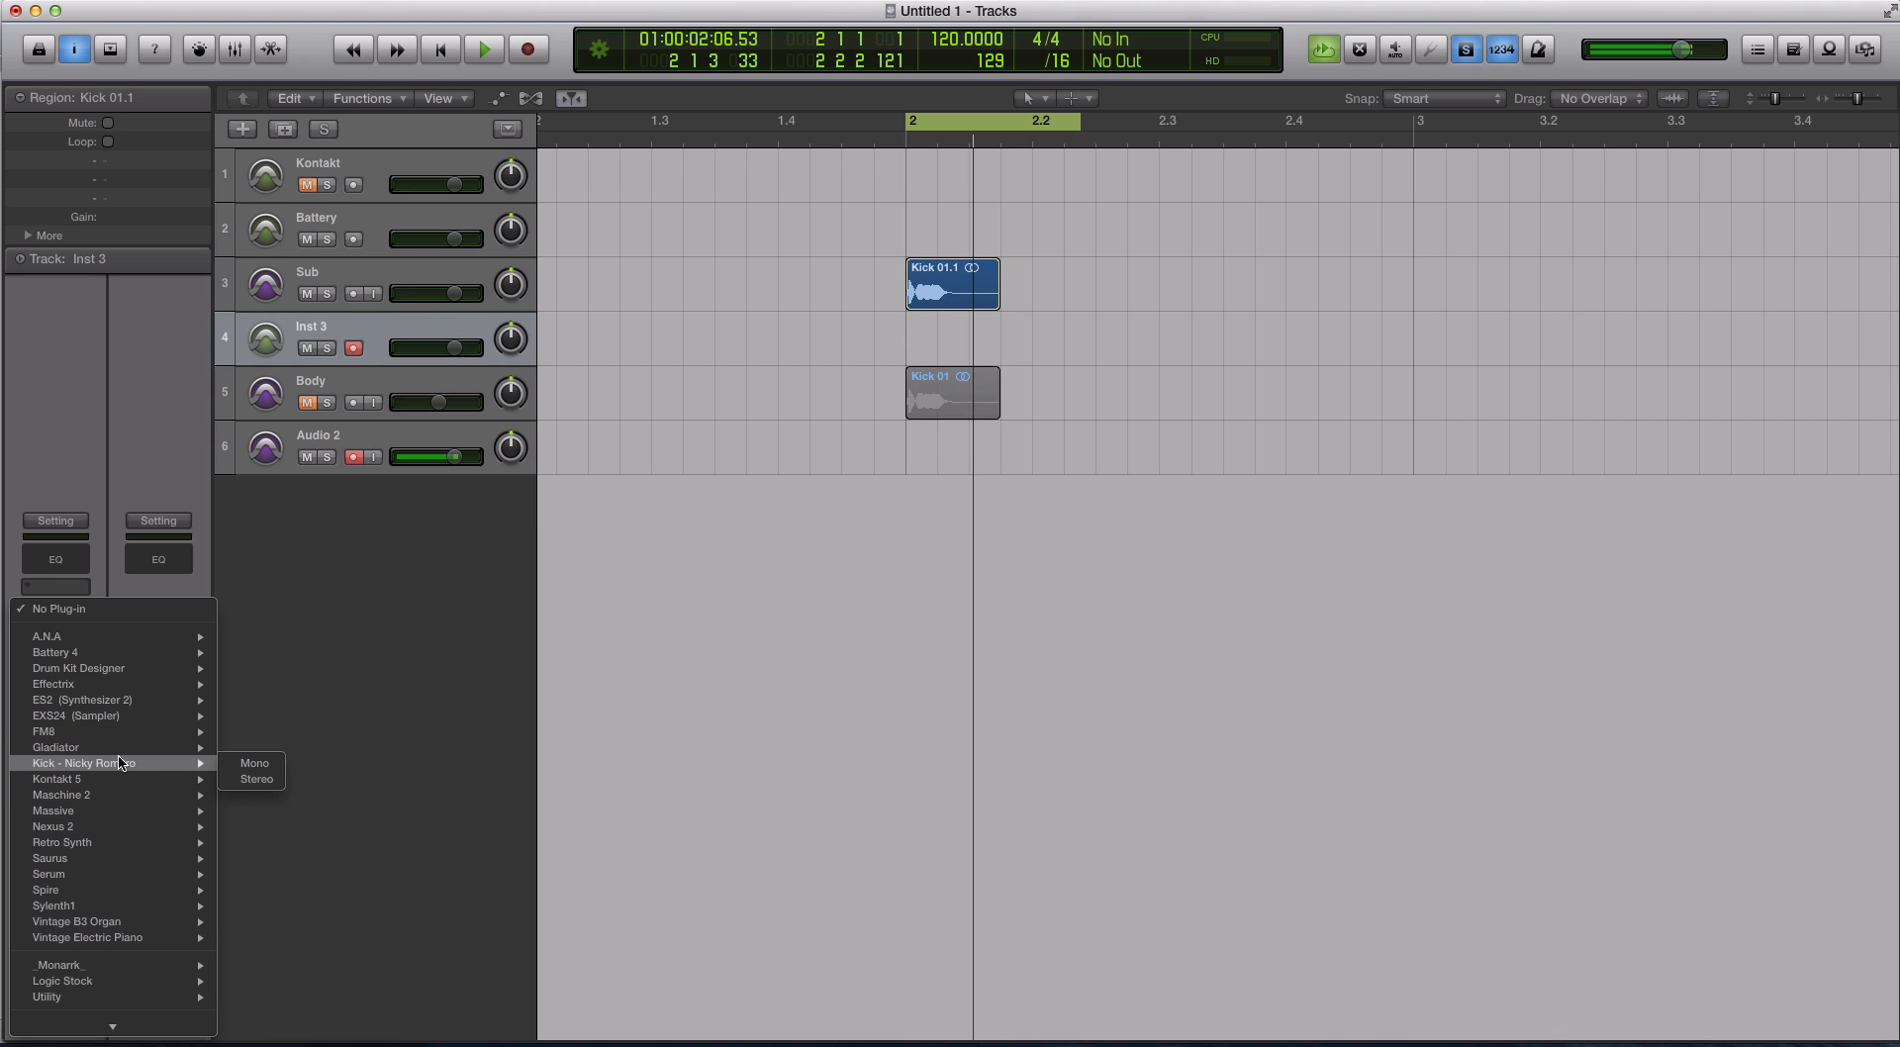
{"action": "left_click", "coordinate": [254, 763]}
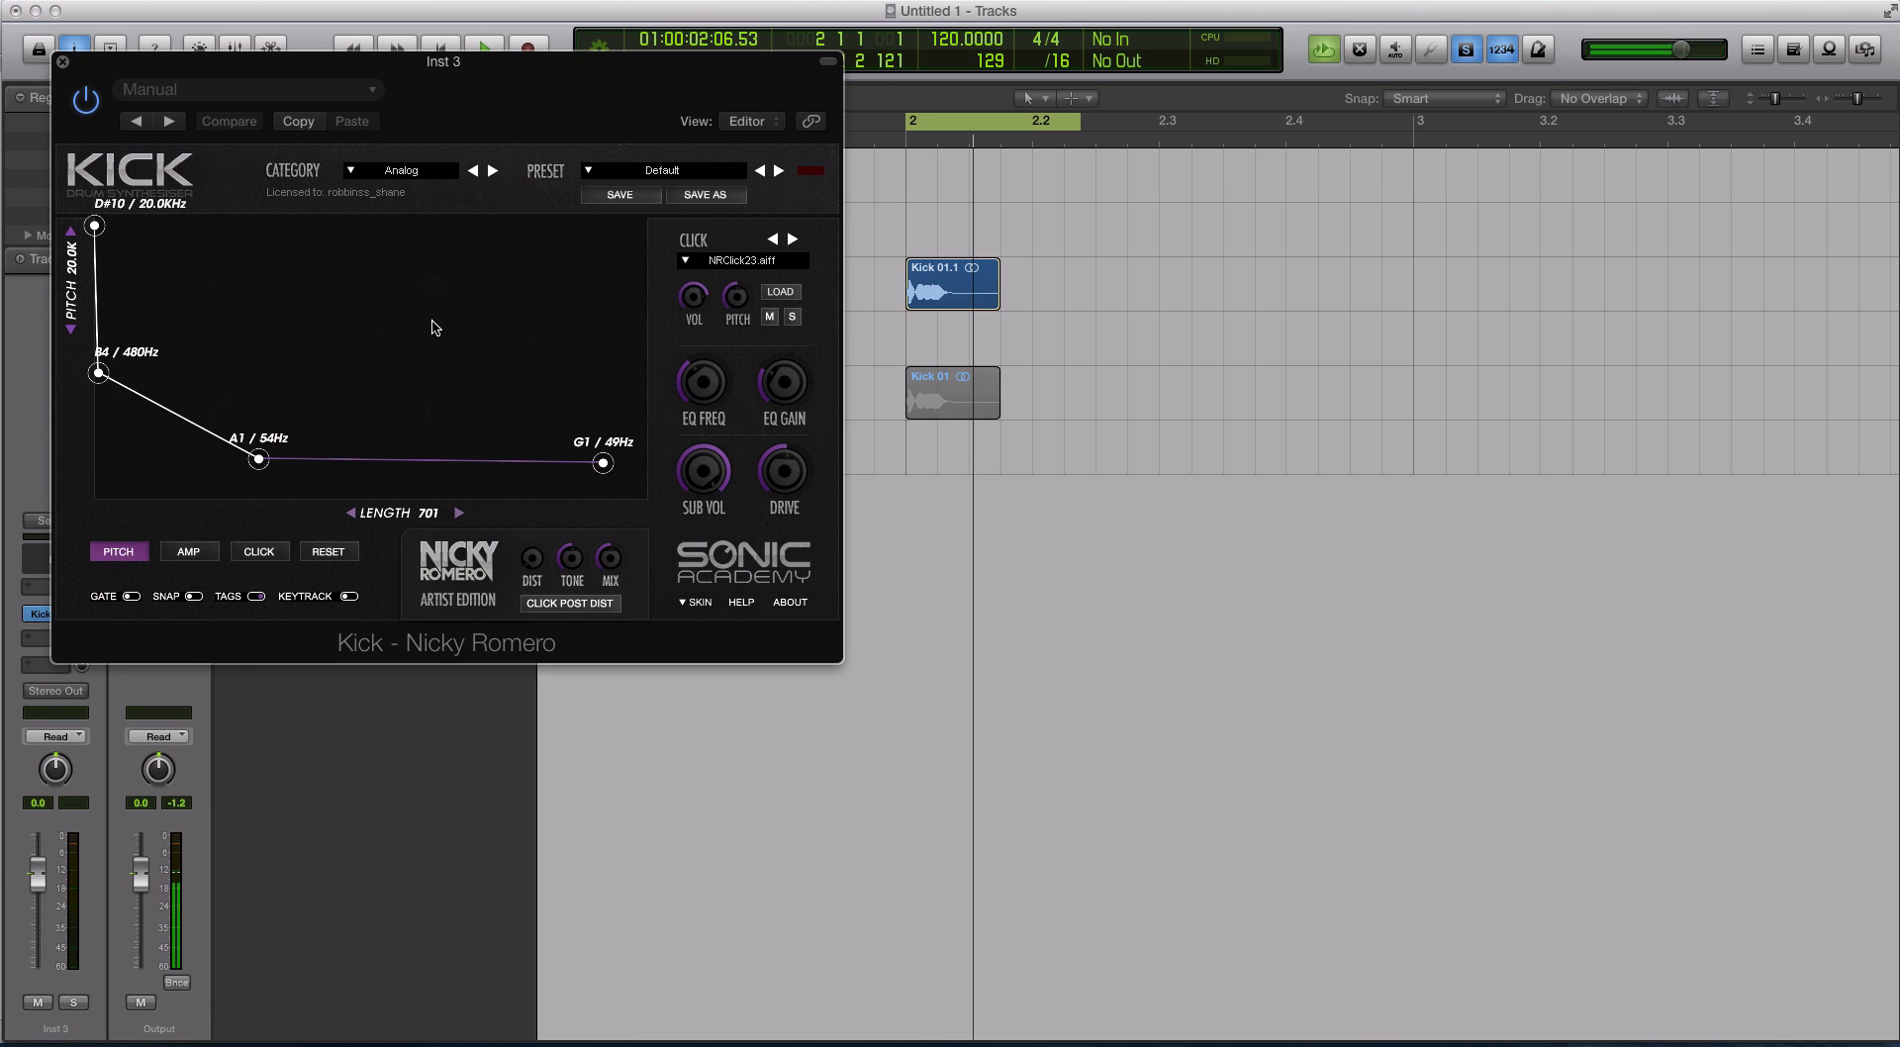
{"action": "left_click_drag", "start_coordinate": [187, 59], "coordinate": [969, 193]}
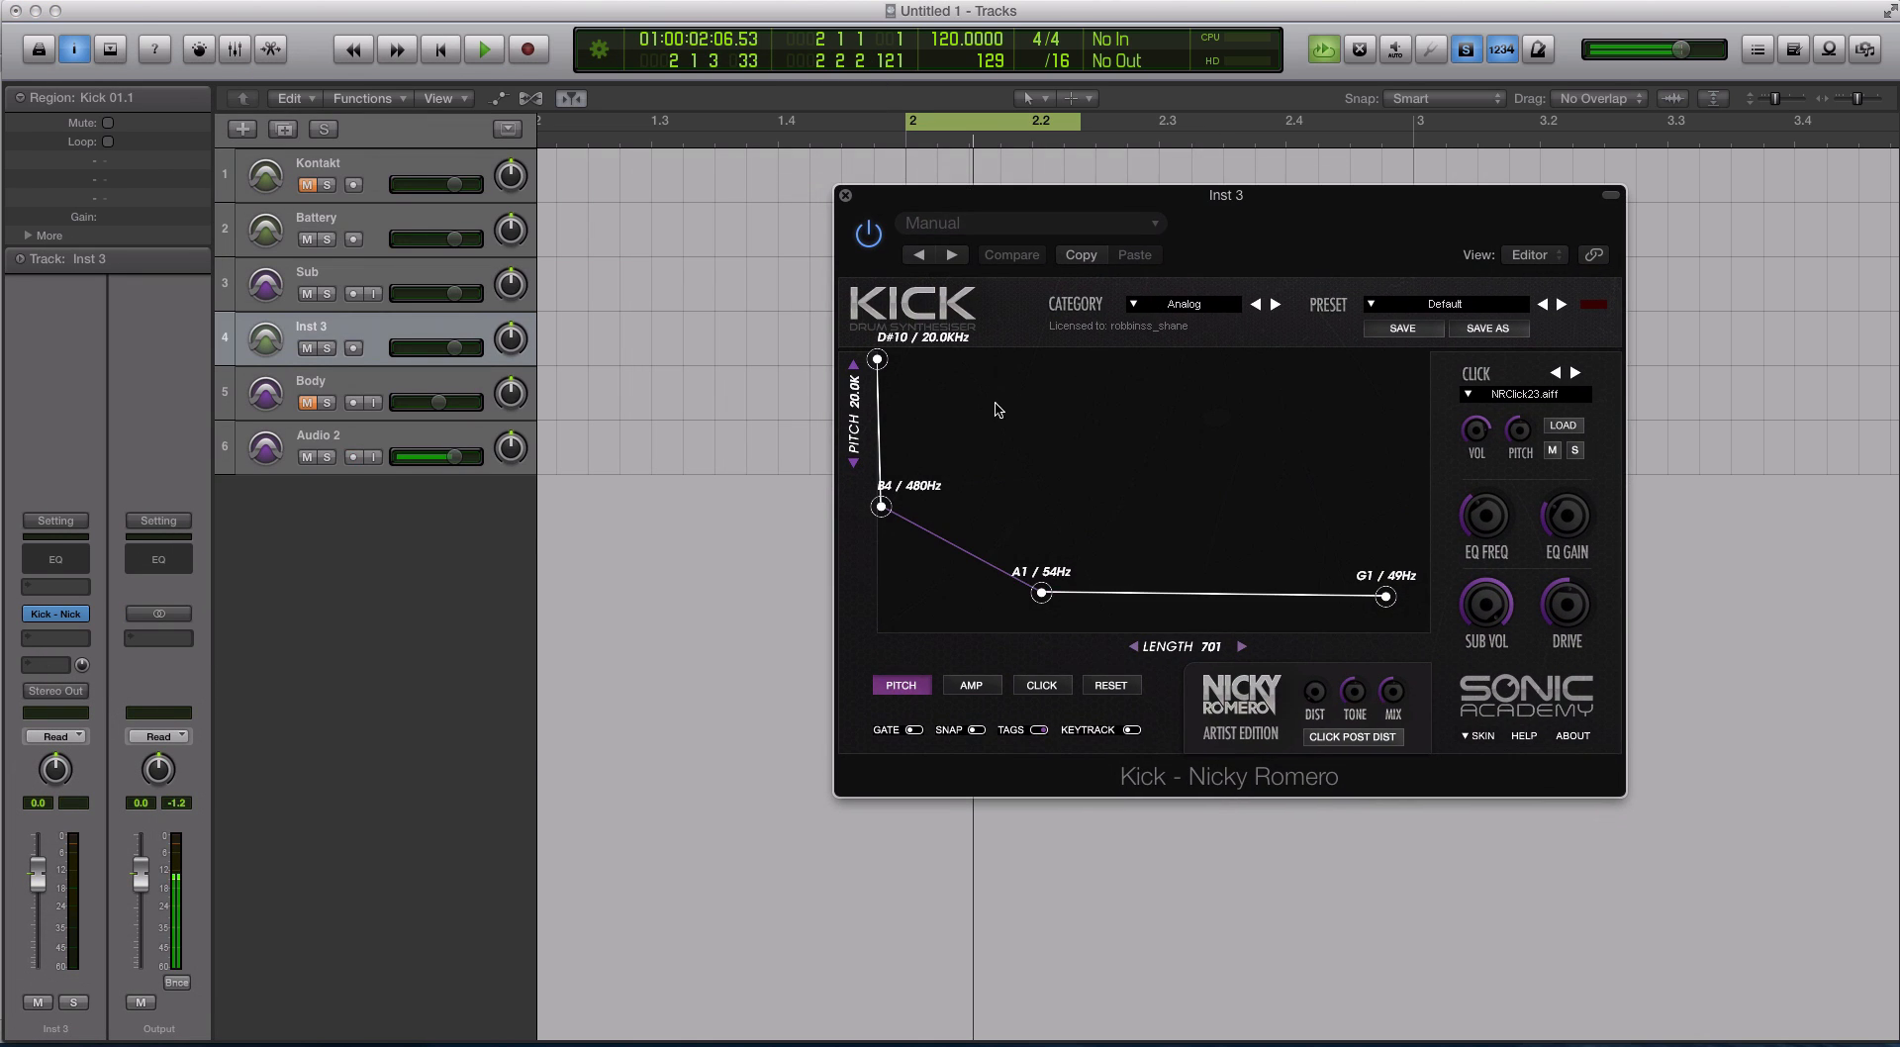
Lower the four points of Kick's pitch envelope to 13.4 kHz, 277 Hz, 42 Hz and 37 Hz
{"action": "left_click_drag", "start_coordinate": [876, 359], "coordinate": [877, 376]}
{"action": "left_click_drag", "start_coordinate": [883, 508], "coordinate": [886, 529]}
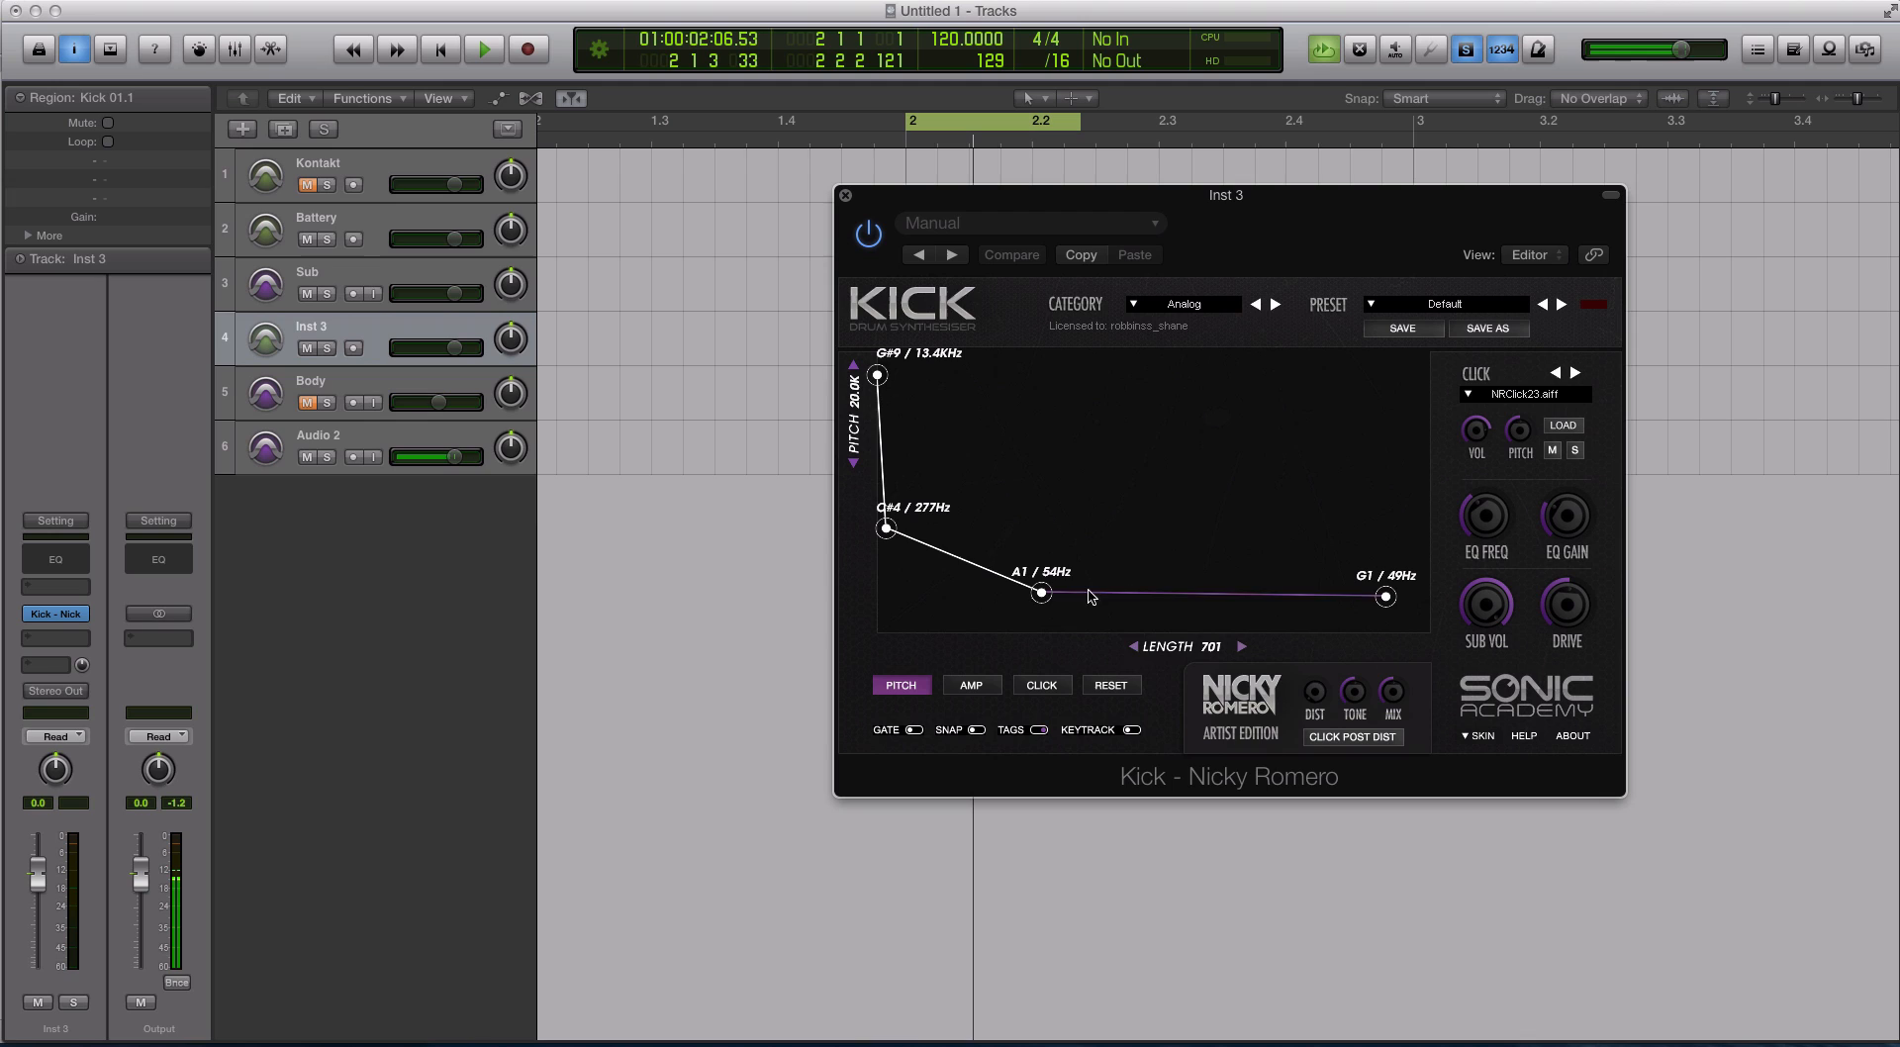
{"action": "left_click_drag", "start_coordinate": [1043, 593], "coordinate": [1039, 605]}
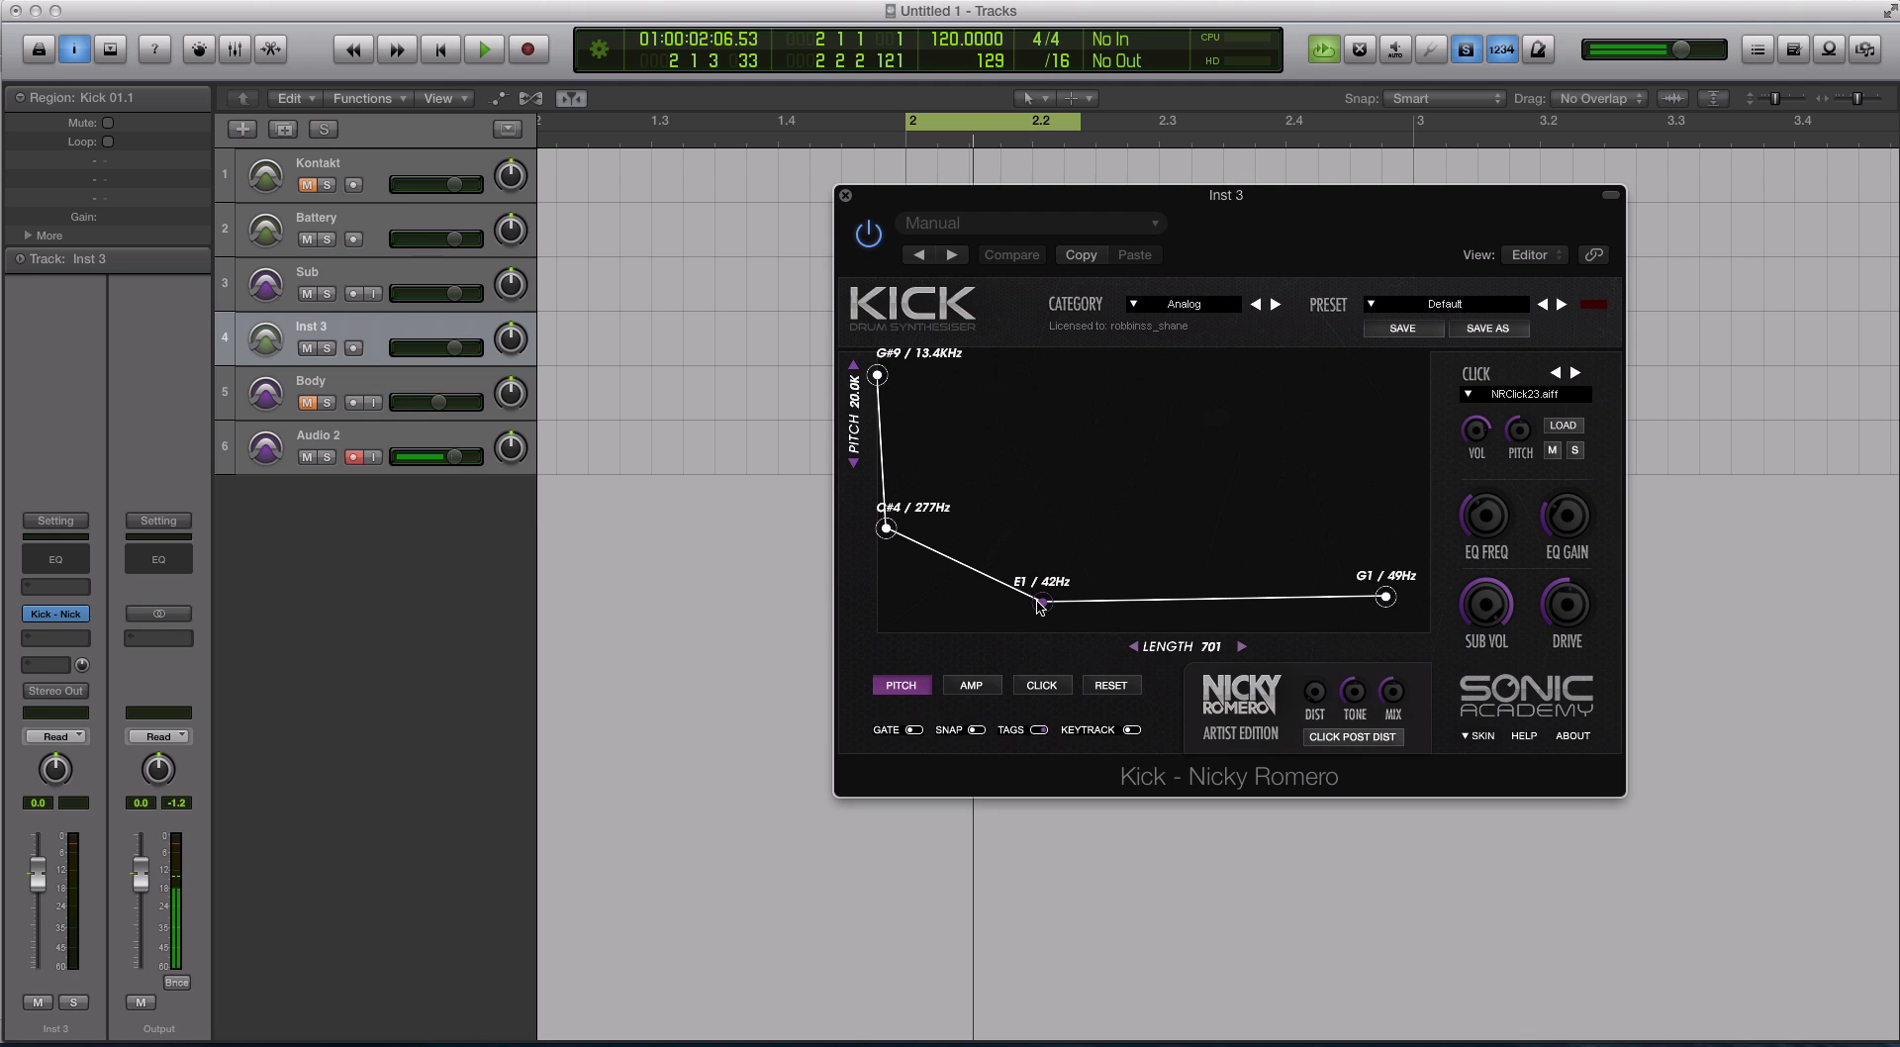
{"action": "left_click_drag", "start_coordinate": [1386, 597], "coordinate": [1388, 607]}
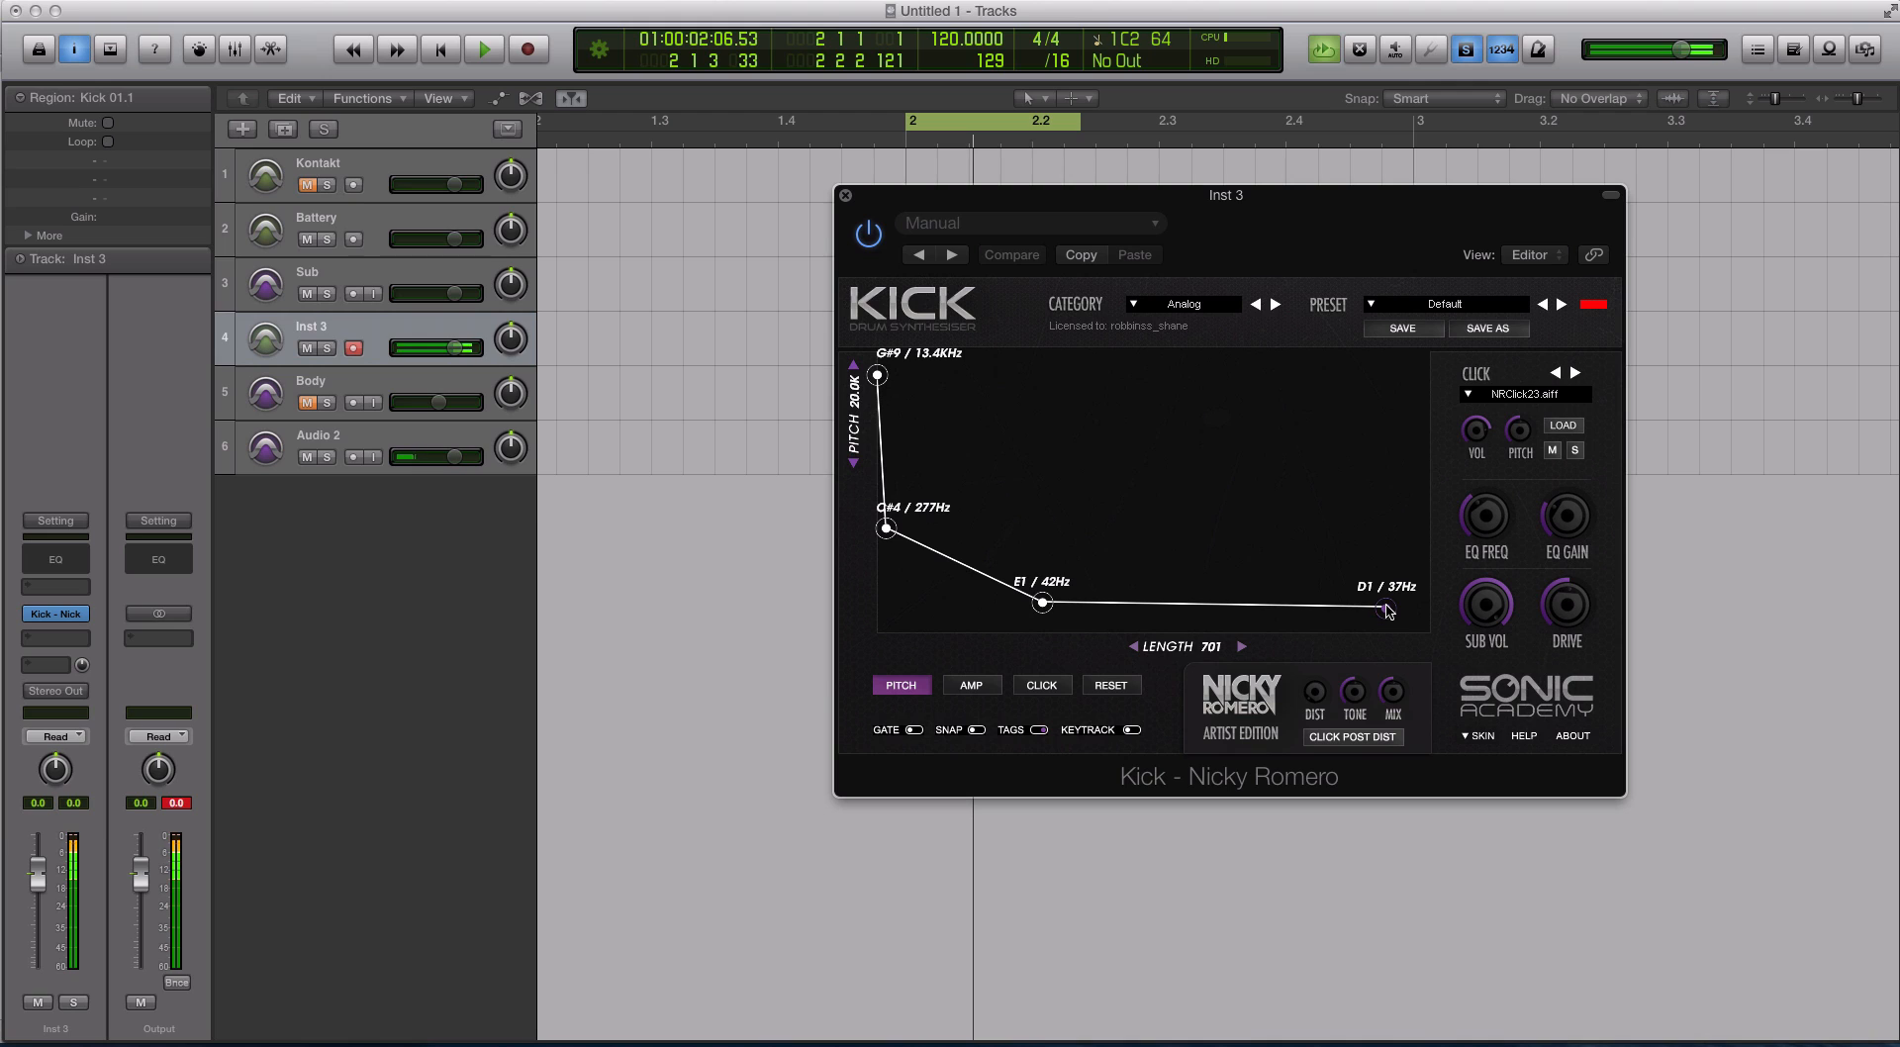
Lower the Output fader to -0.4 dB and the Inst 3 fader to -1.2 dB
{"action": "left_click_drag", "start_coordinate": [141, 874], "coordinate": [38, 881]}
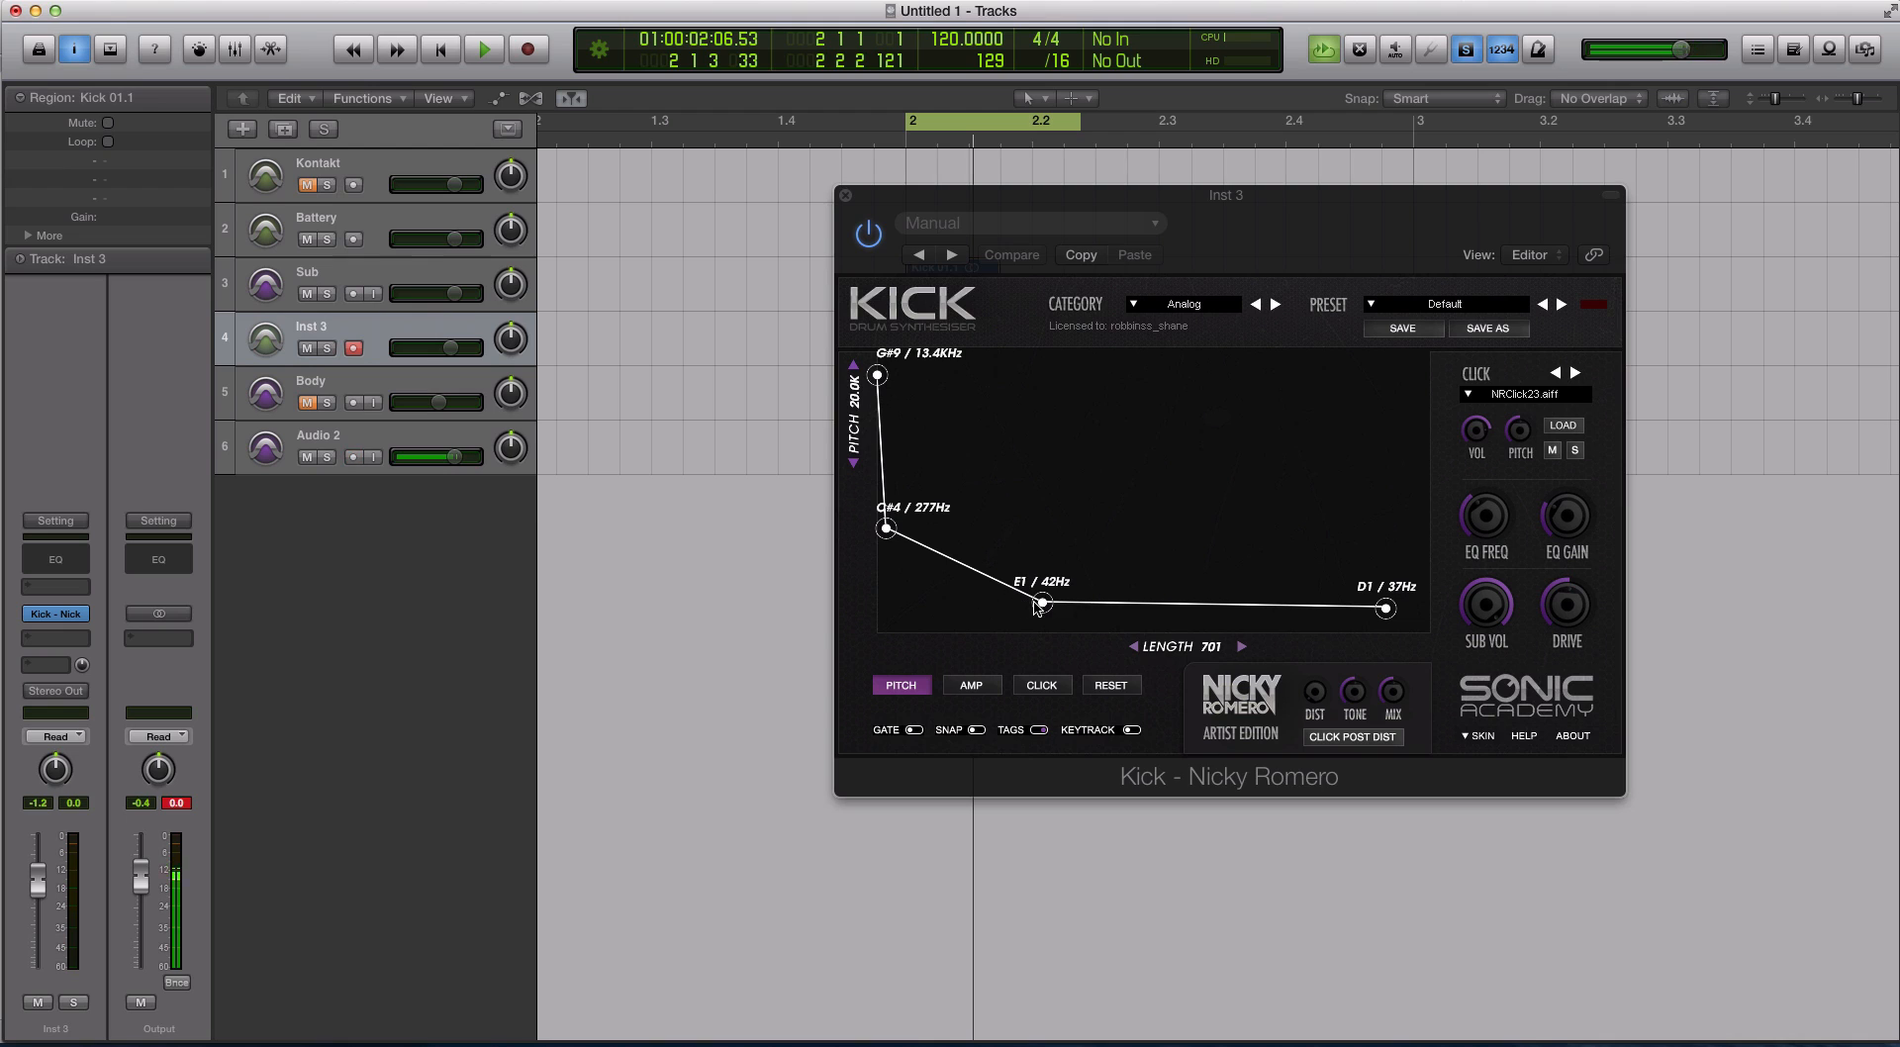
Raise the last three pitch envelope points to 365 Hz, 47 Hz and 46 Hz, and close the Kick window
{"action": "left_click_drag", "start_coordinate": [1042, 603], "coordinate": [1046, 597]}
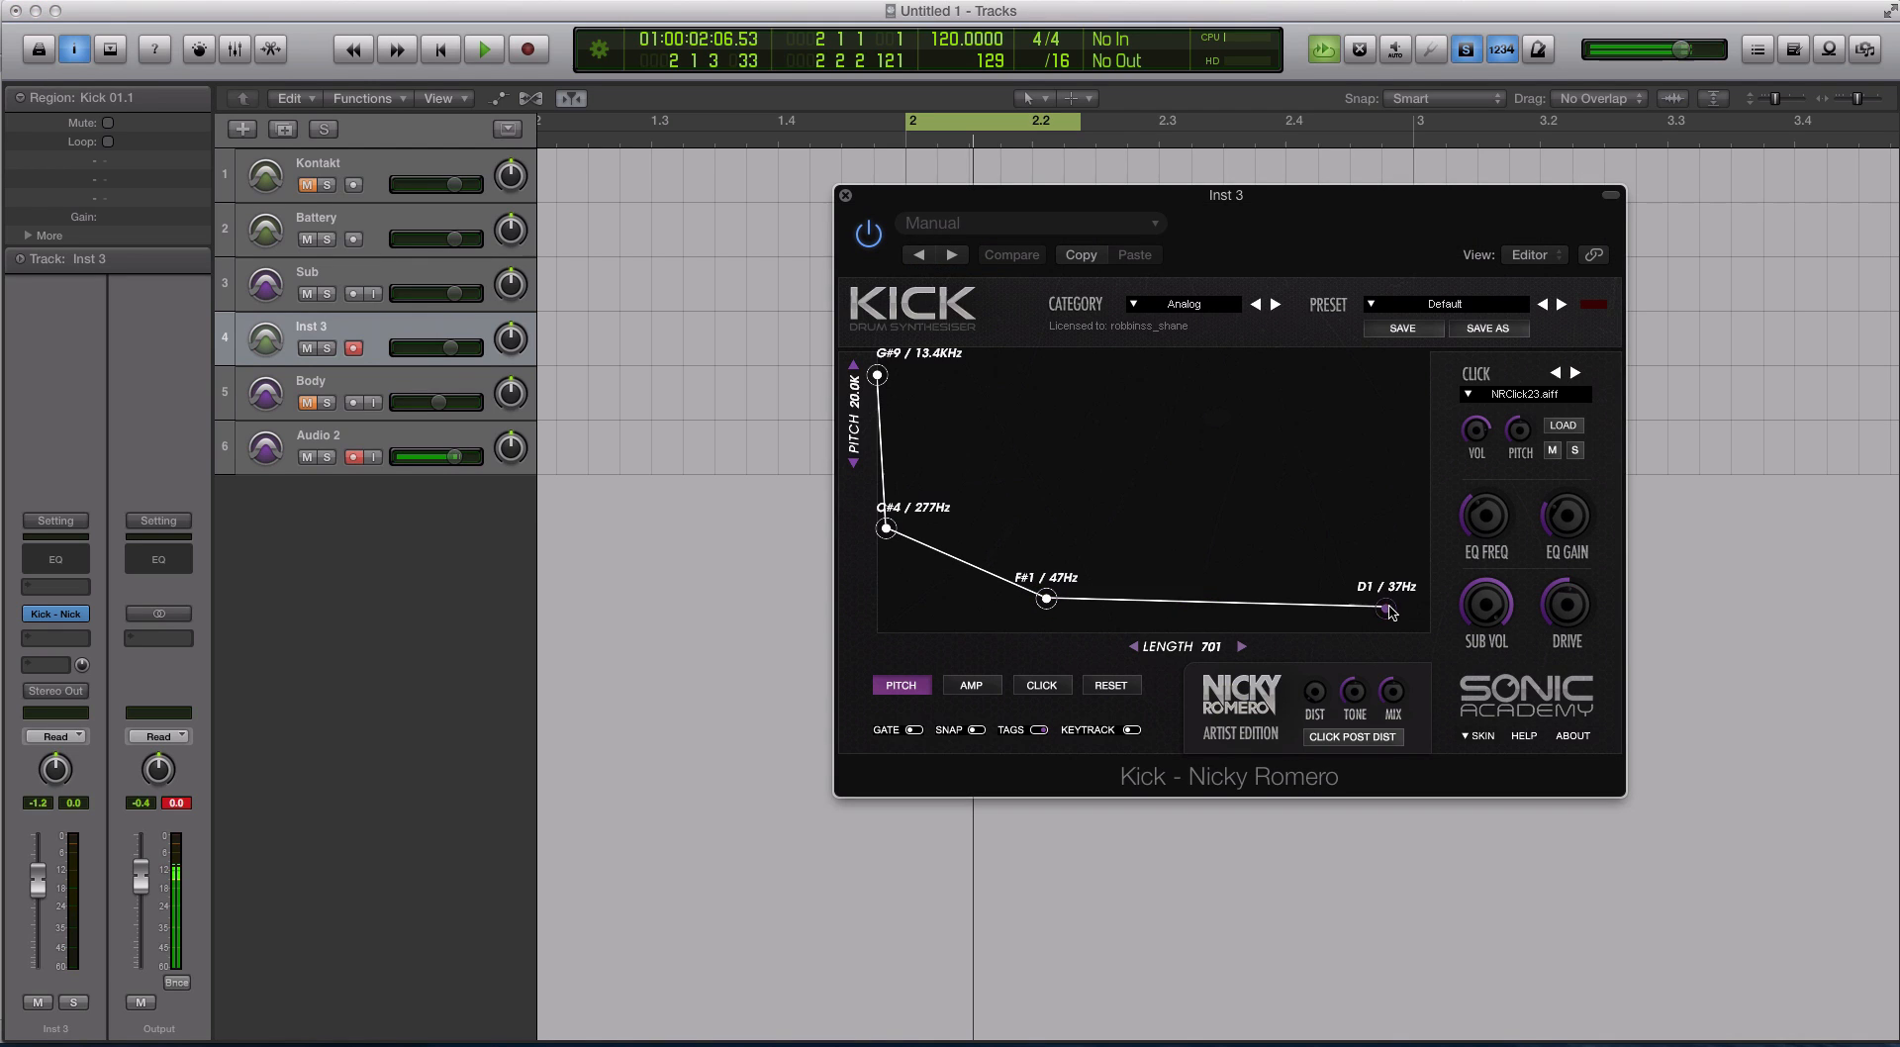
{"action": "left_click_drag", "start_coordinate": [1386, 605], "coordinate": [1386, 596]}
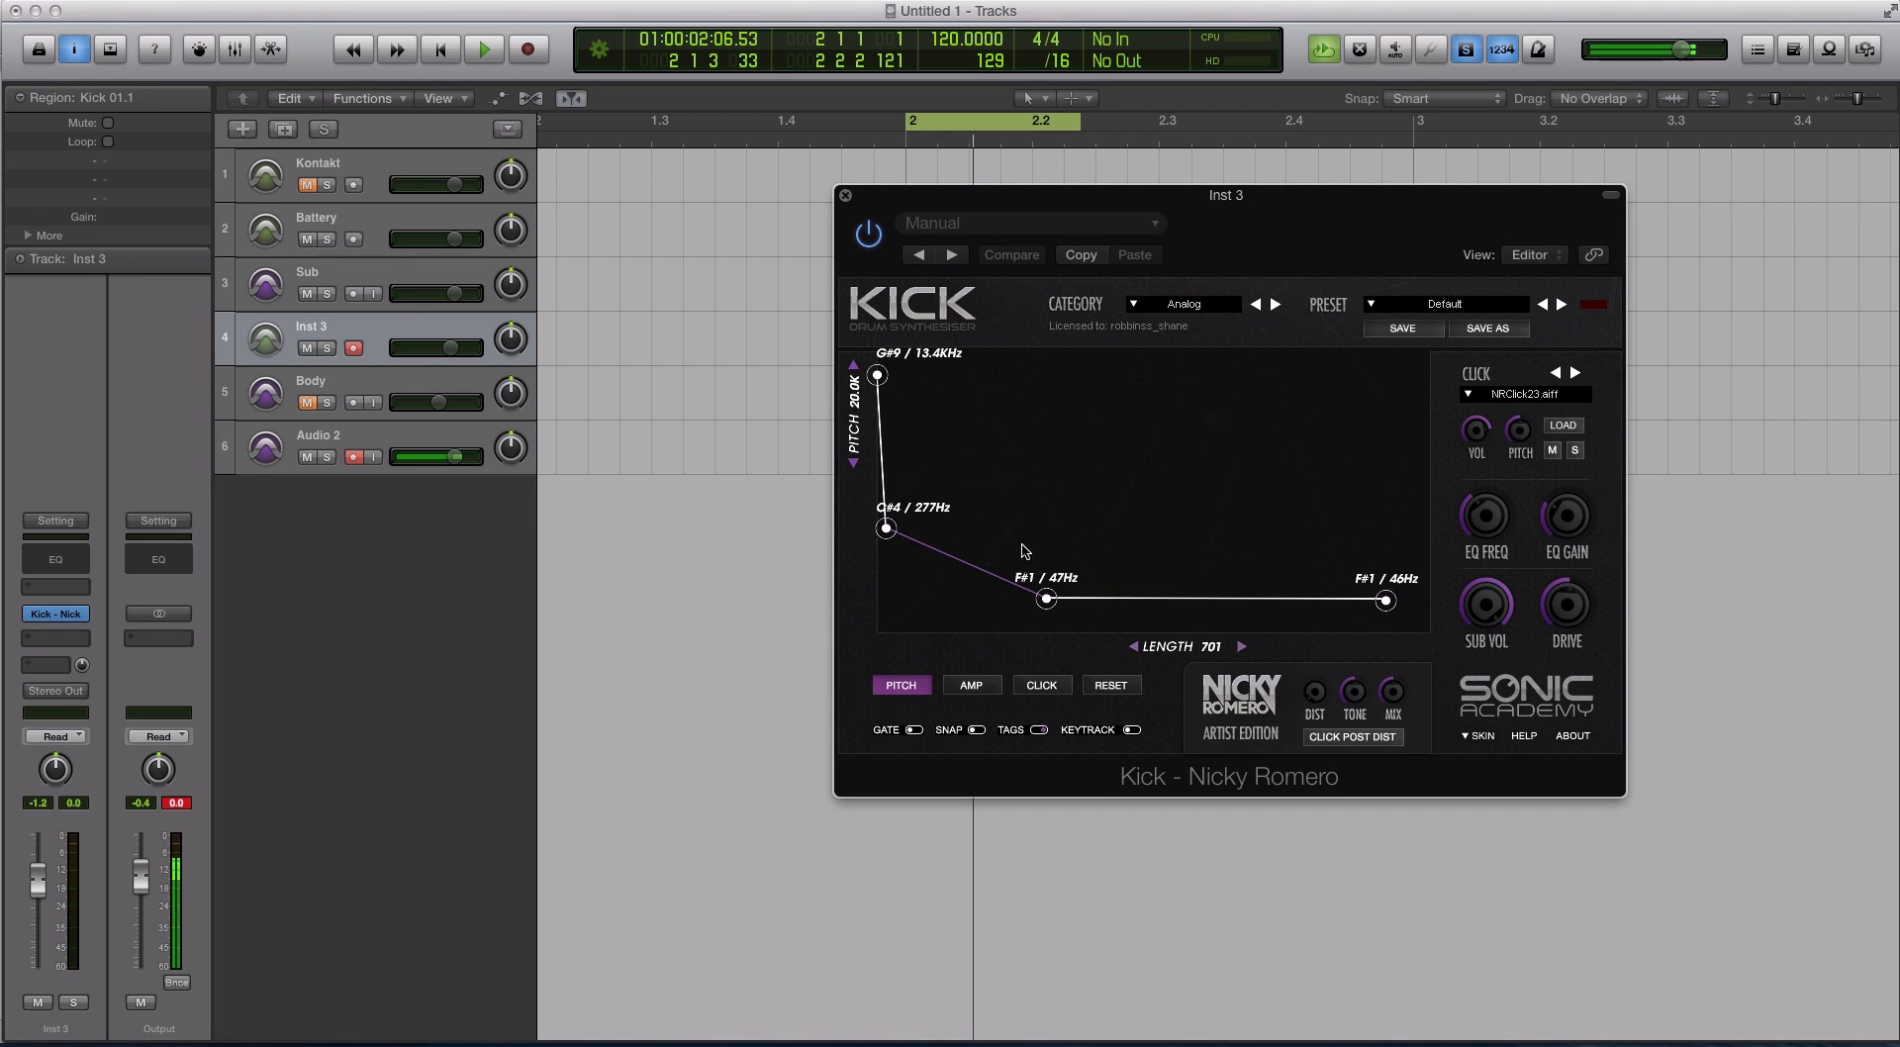
{"action": "left_click_drag", "start_coordinate": [888, 528], "coordinate": [891, 523]}
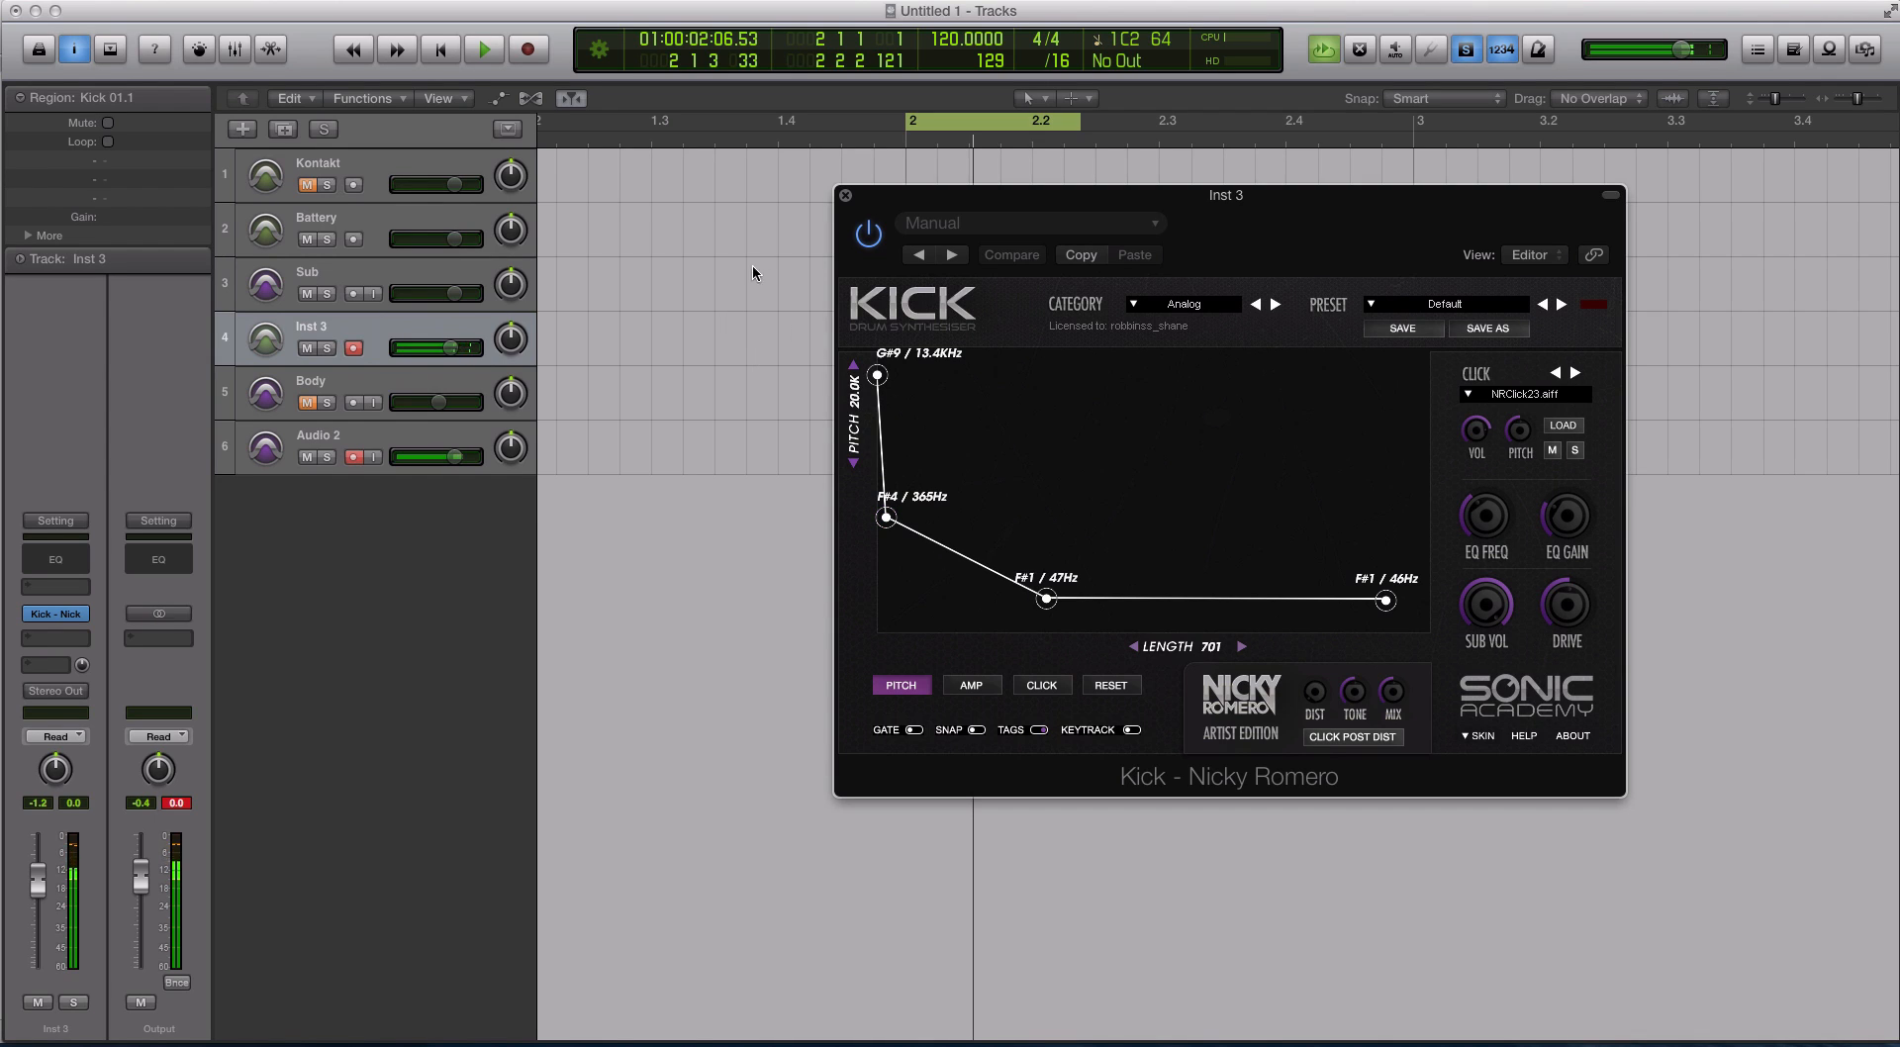
{"action": "left_click", "coordinate": [845, 195]}
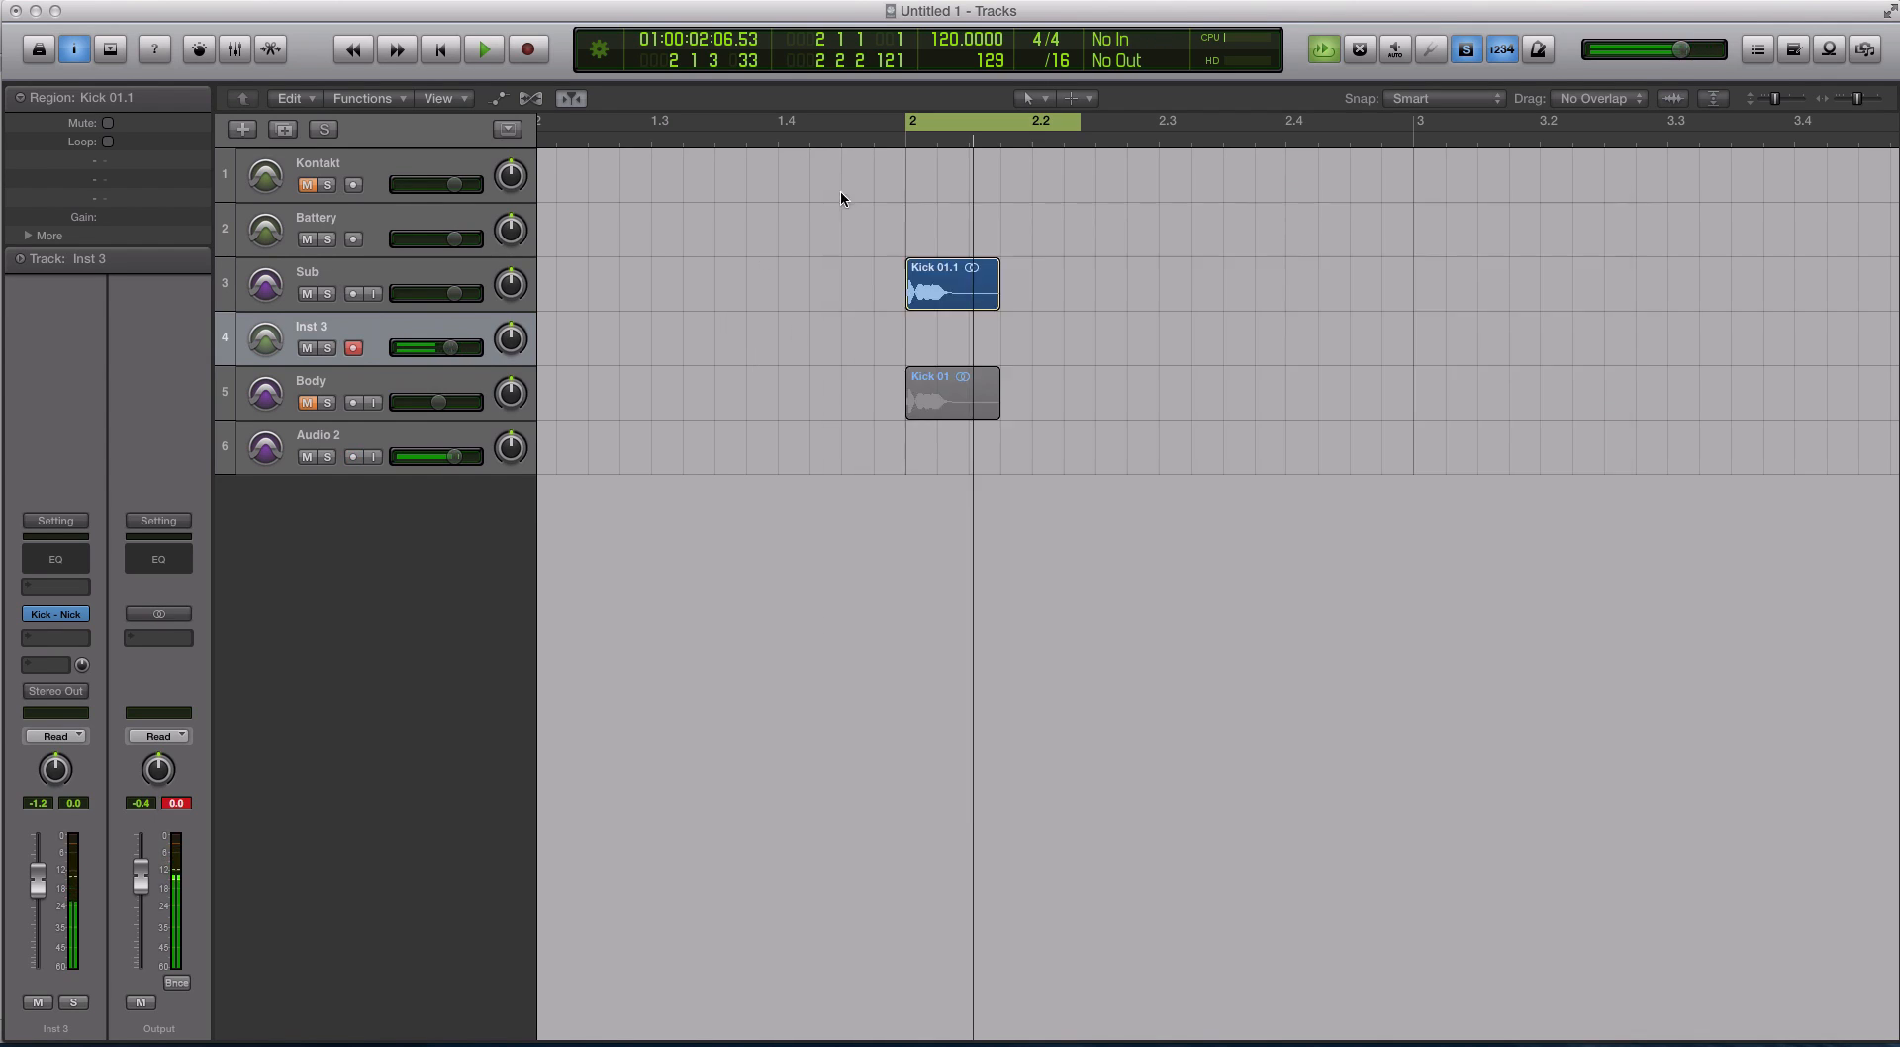
Delete the Inst 3 track
{"action": "left_click", "coordinate": [387, 286]}
{"action": "left_click", "coordinate": [376, 316]}
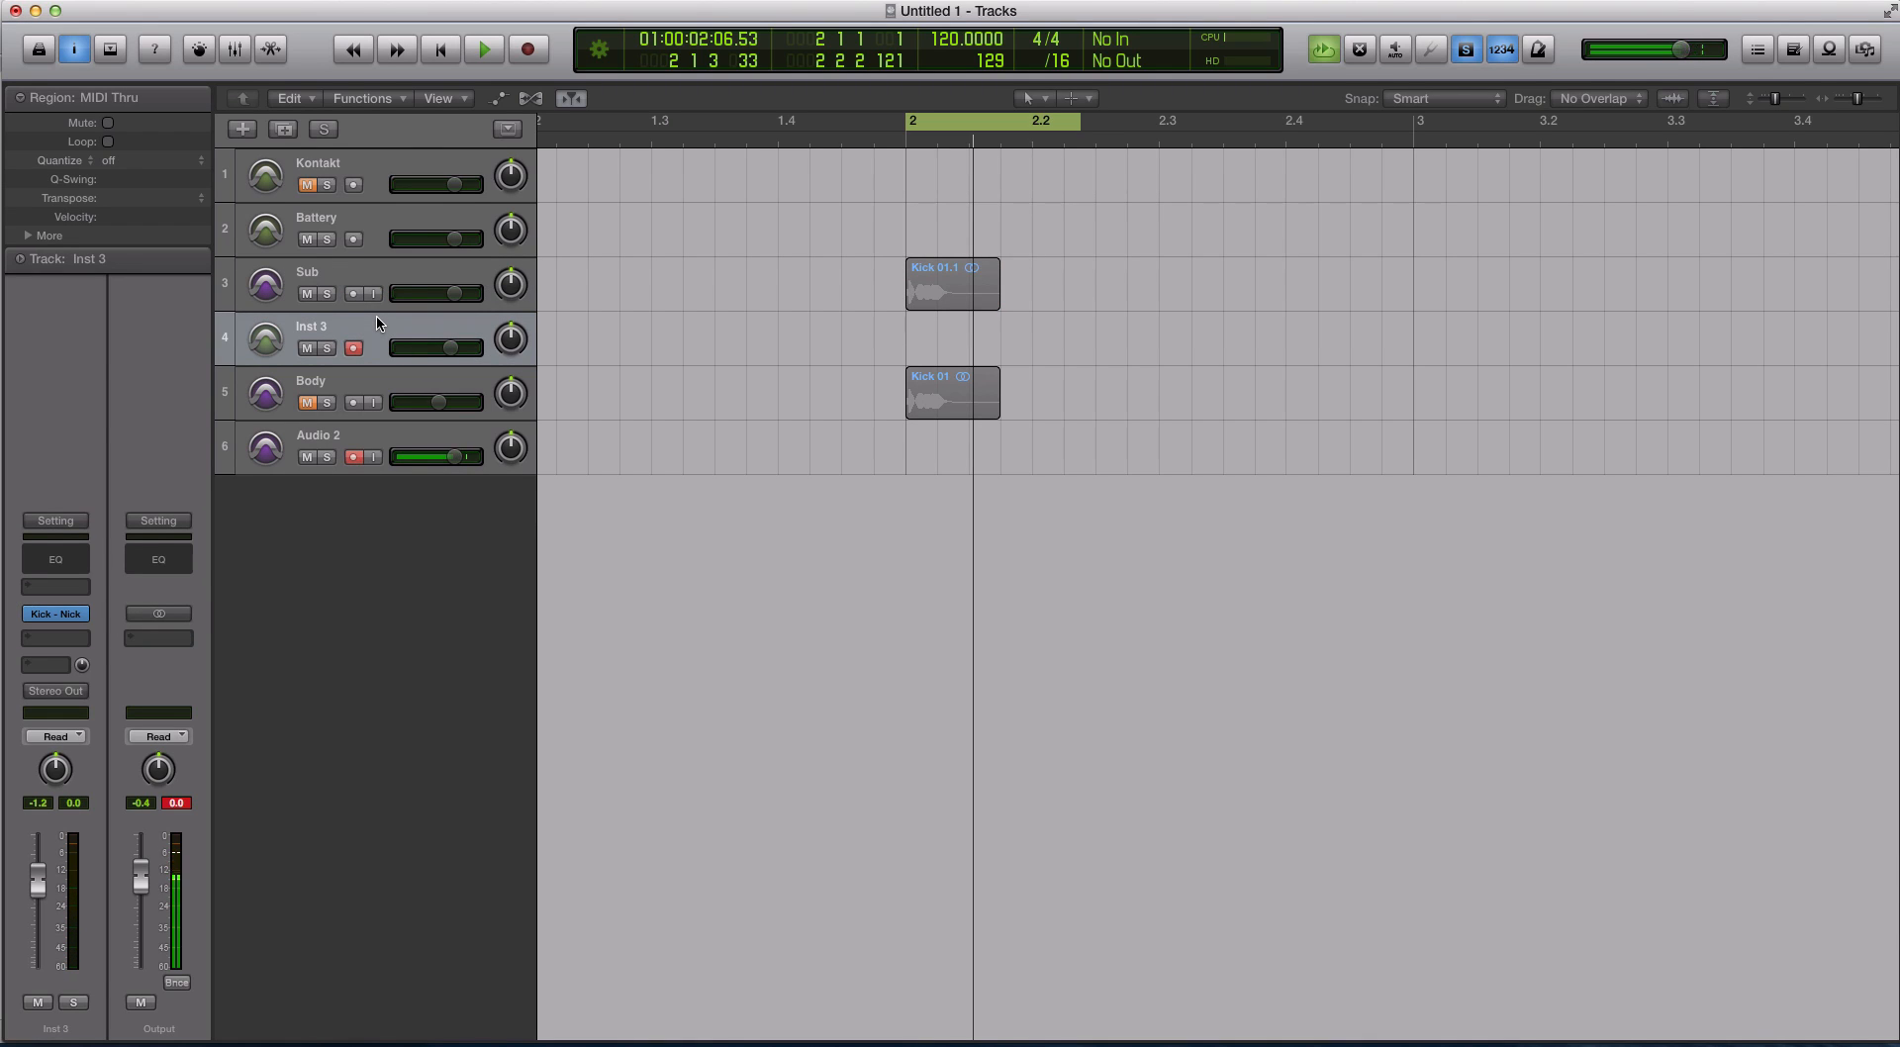
{"action": "key", "text": "super+BackSpace"}
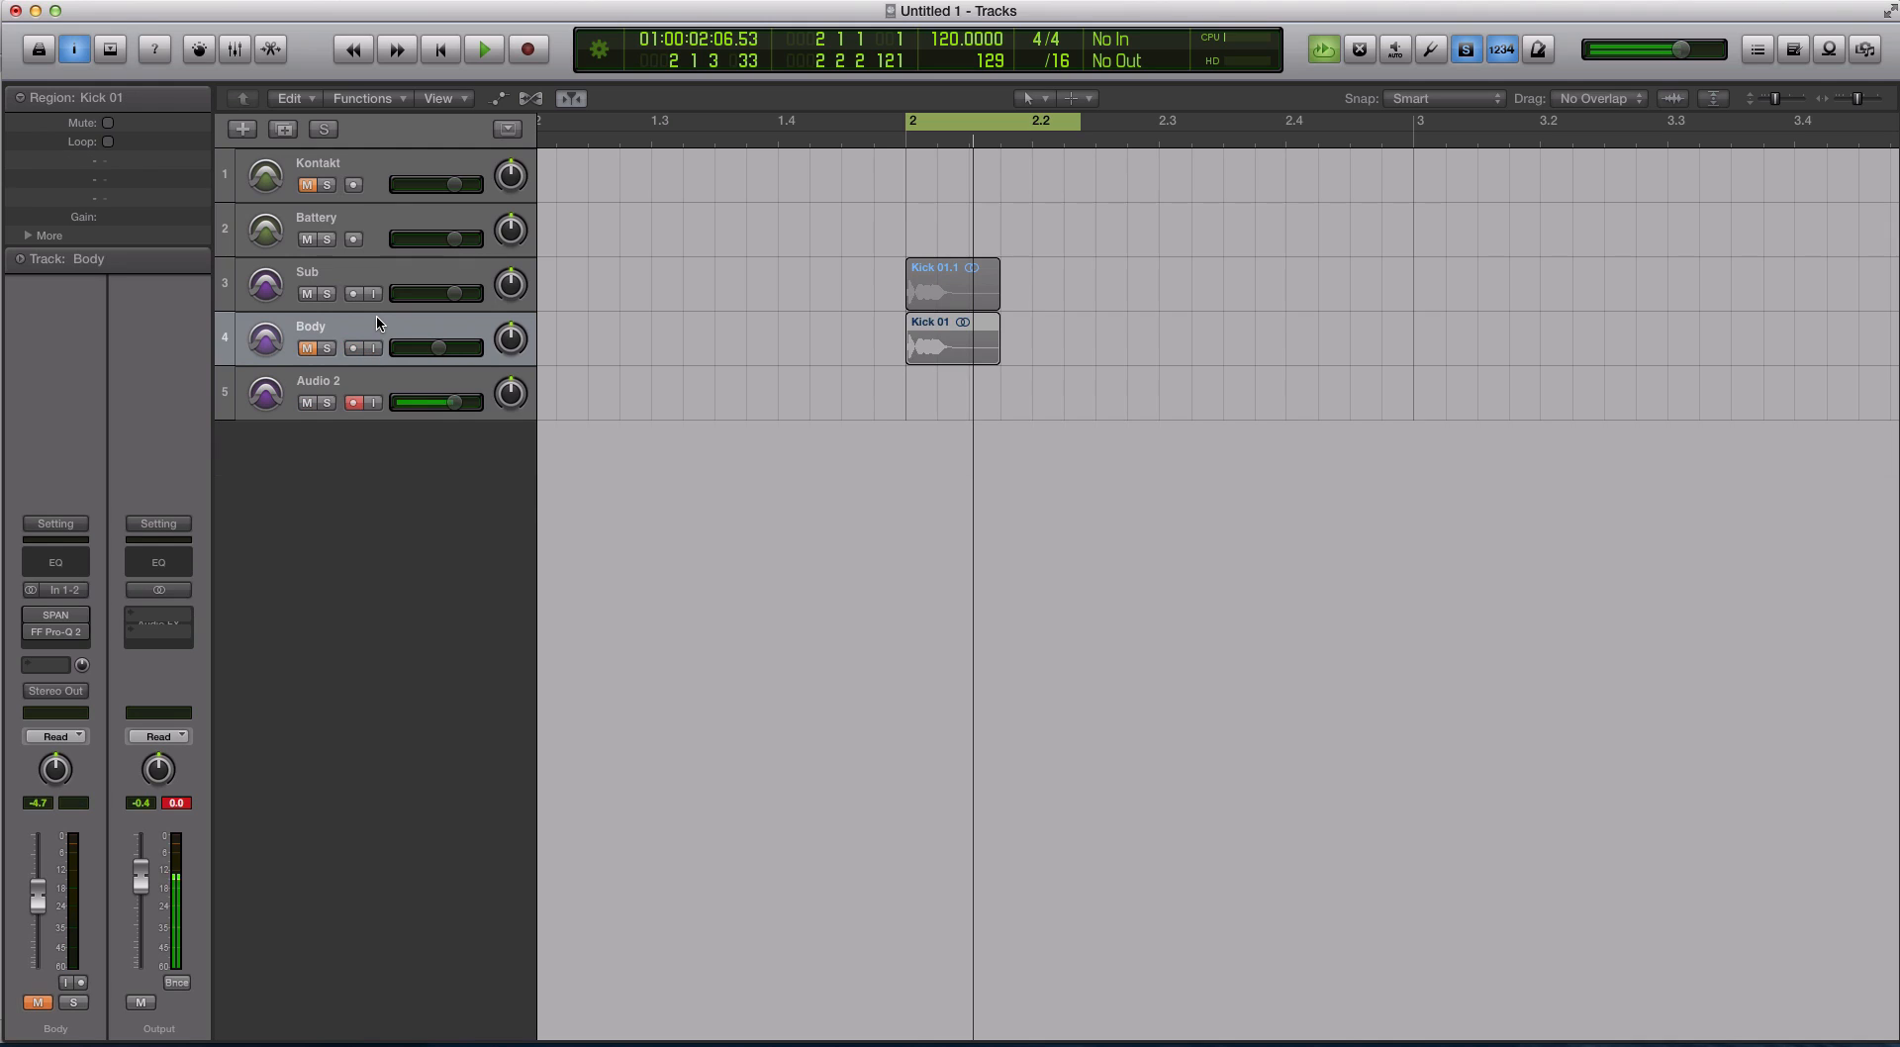
Reselect the Sub track and audition its kick region
{"action": "left_click", "coordinate": [364, 269]}
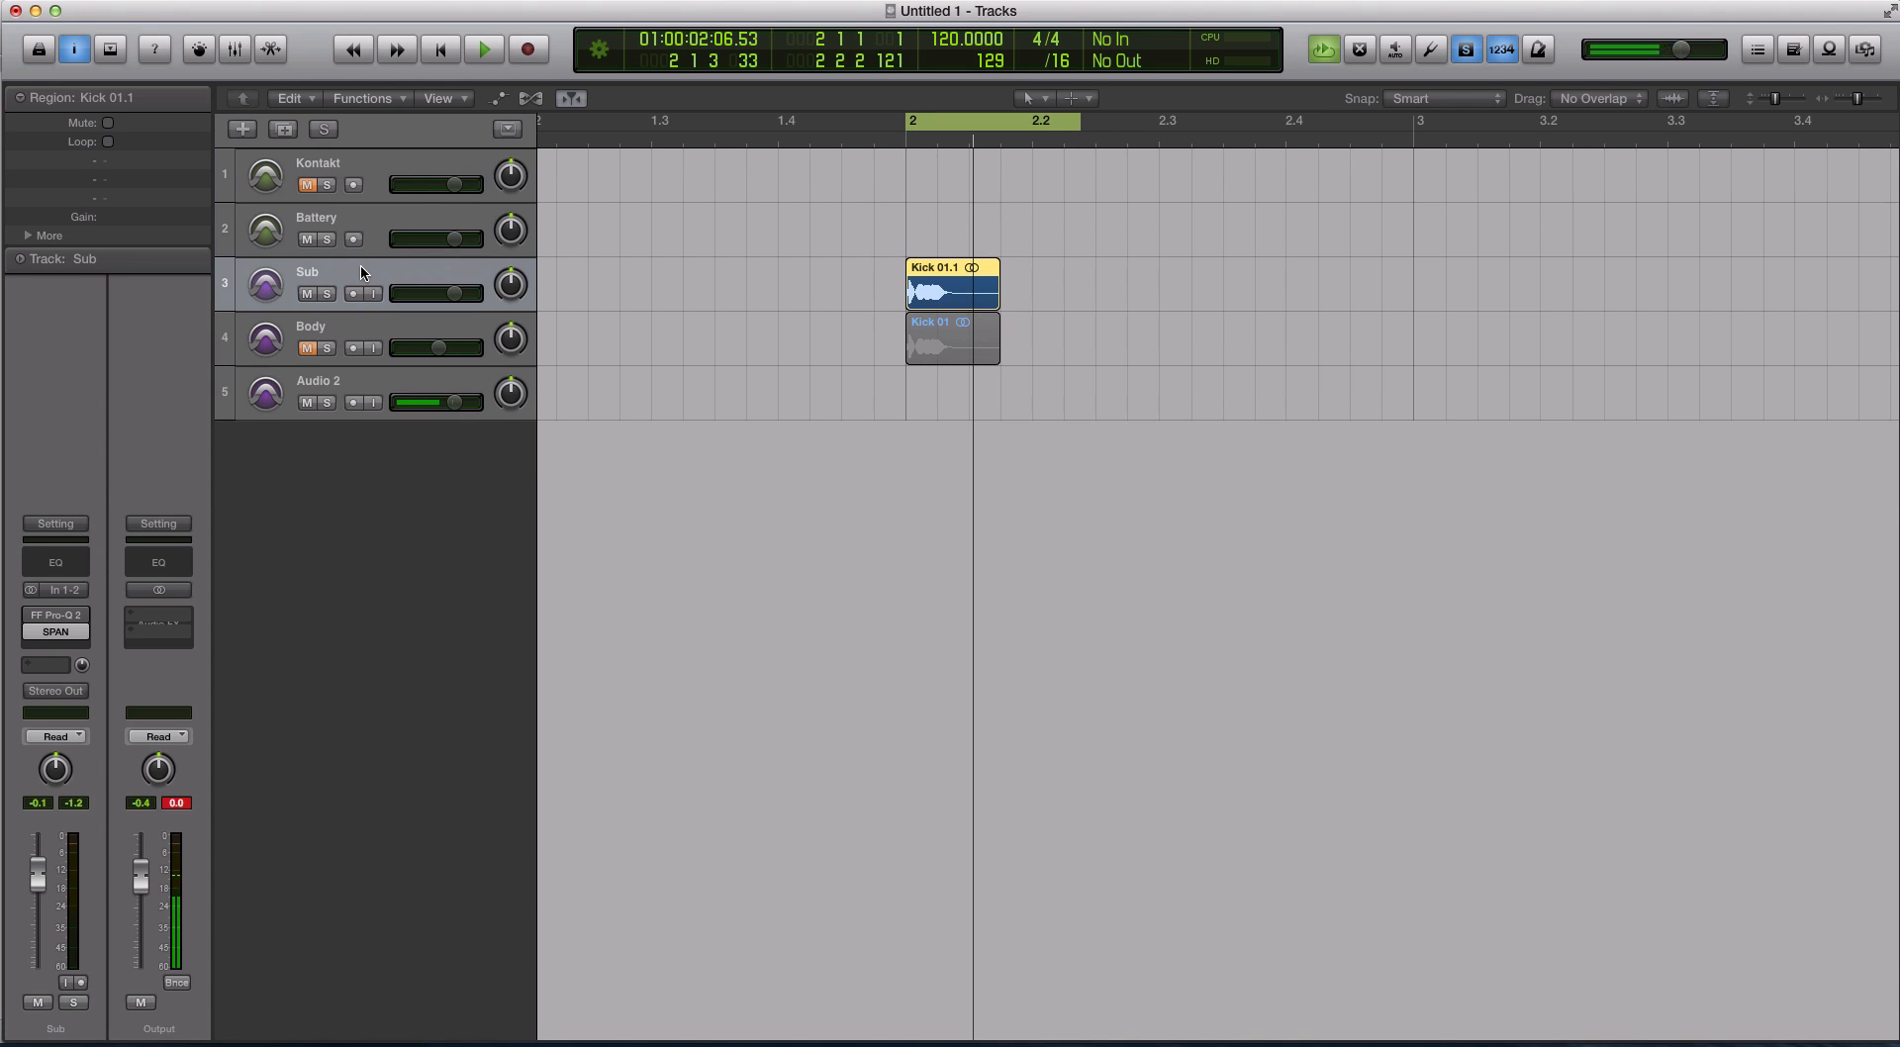
{"action": "left_click", "coordinate": [768, 336]}
{"action": "left_click", "coordinate": [910, 287]}
{"action": "key", "text": "space"}
{"action": "key", "text": "space"}
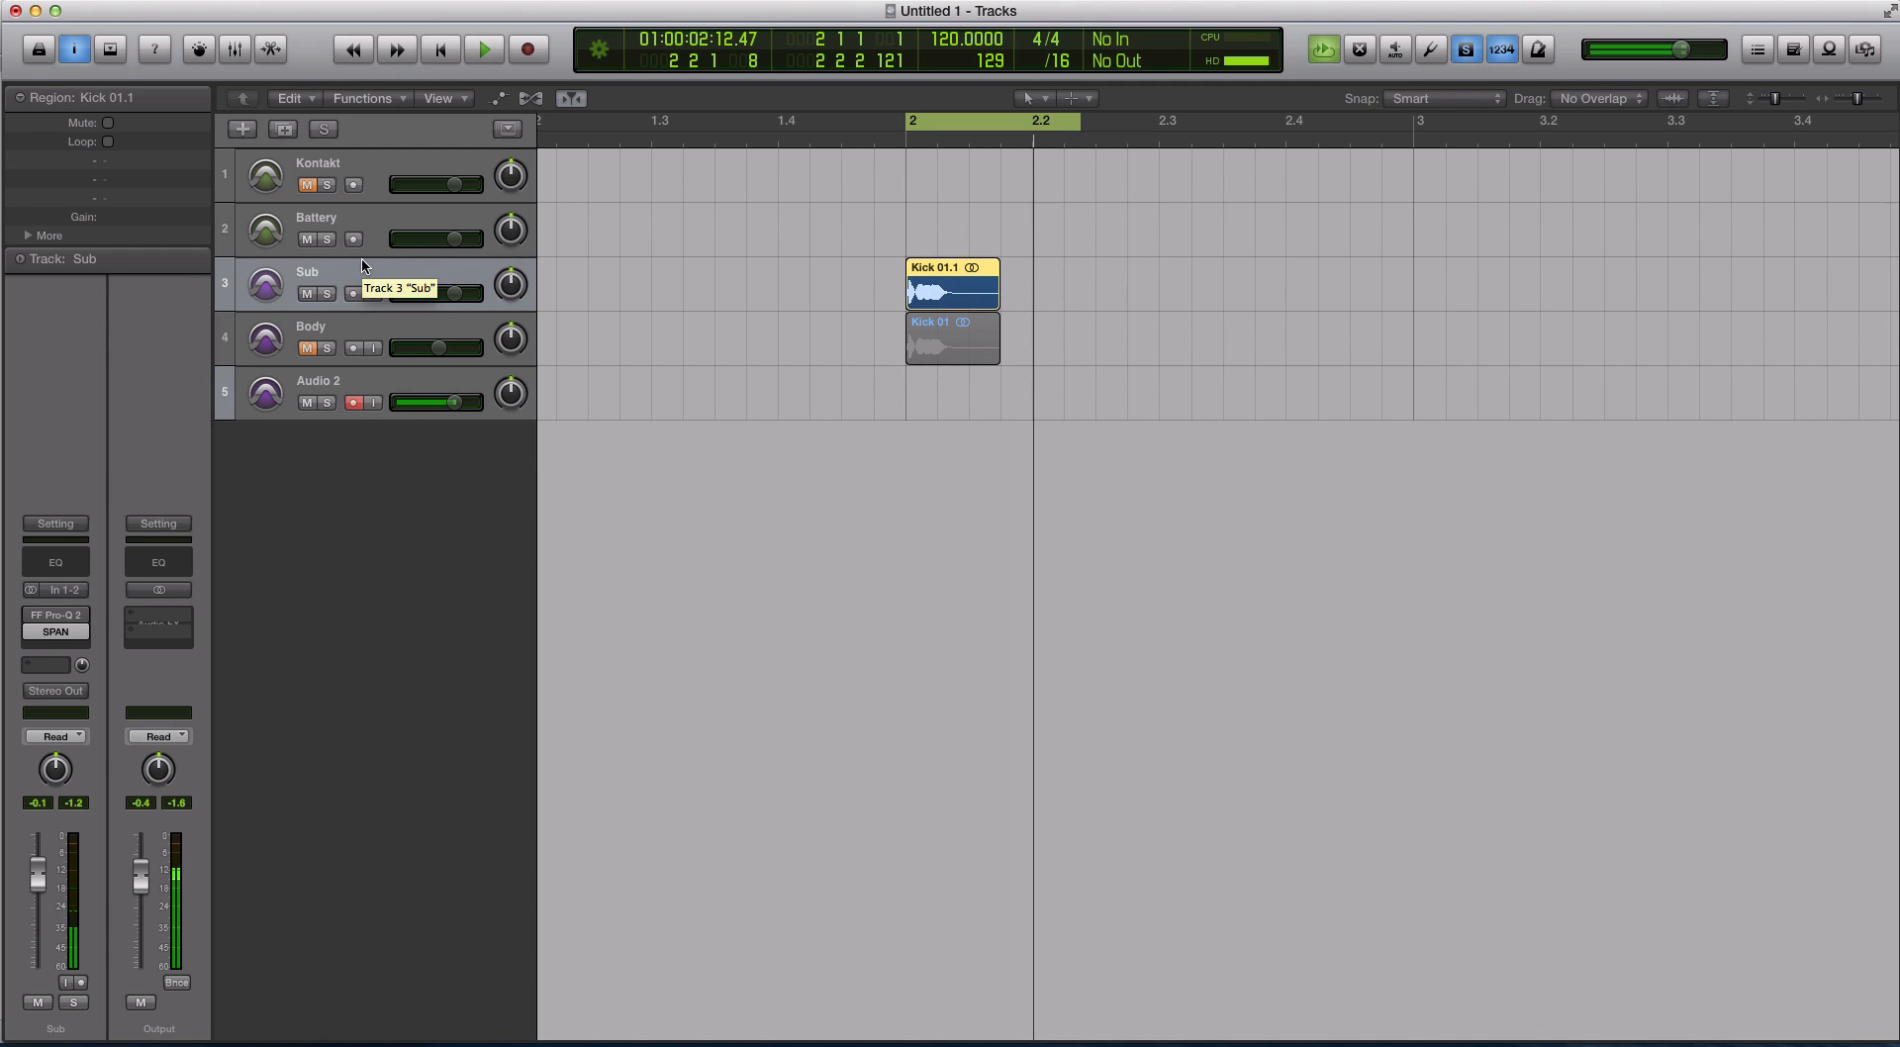
Open the SPAN analyzer on the Sub track and move its window away from the track headers
{"action": "left_click", "coordinate": [66, 634]}
{"action": "left_click_drag", "start_coordinate": [401, 51], "coordinate": [920, 145]}
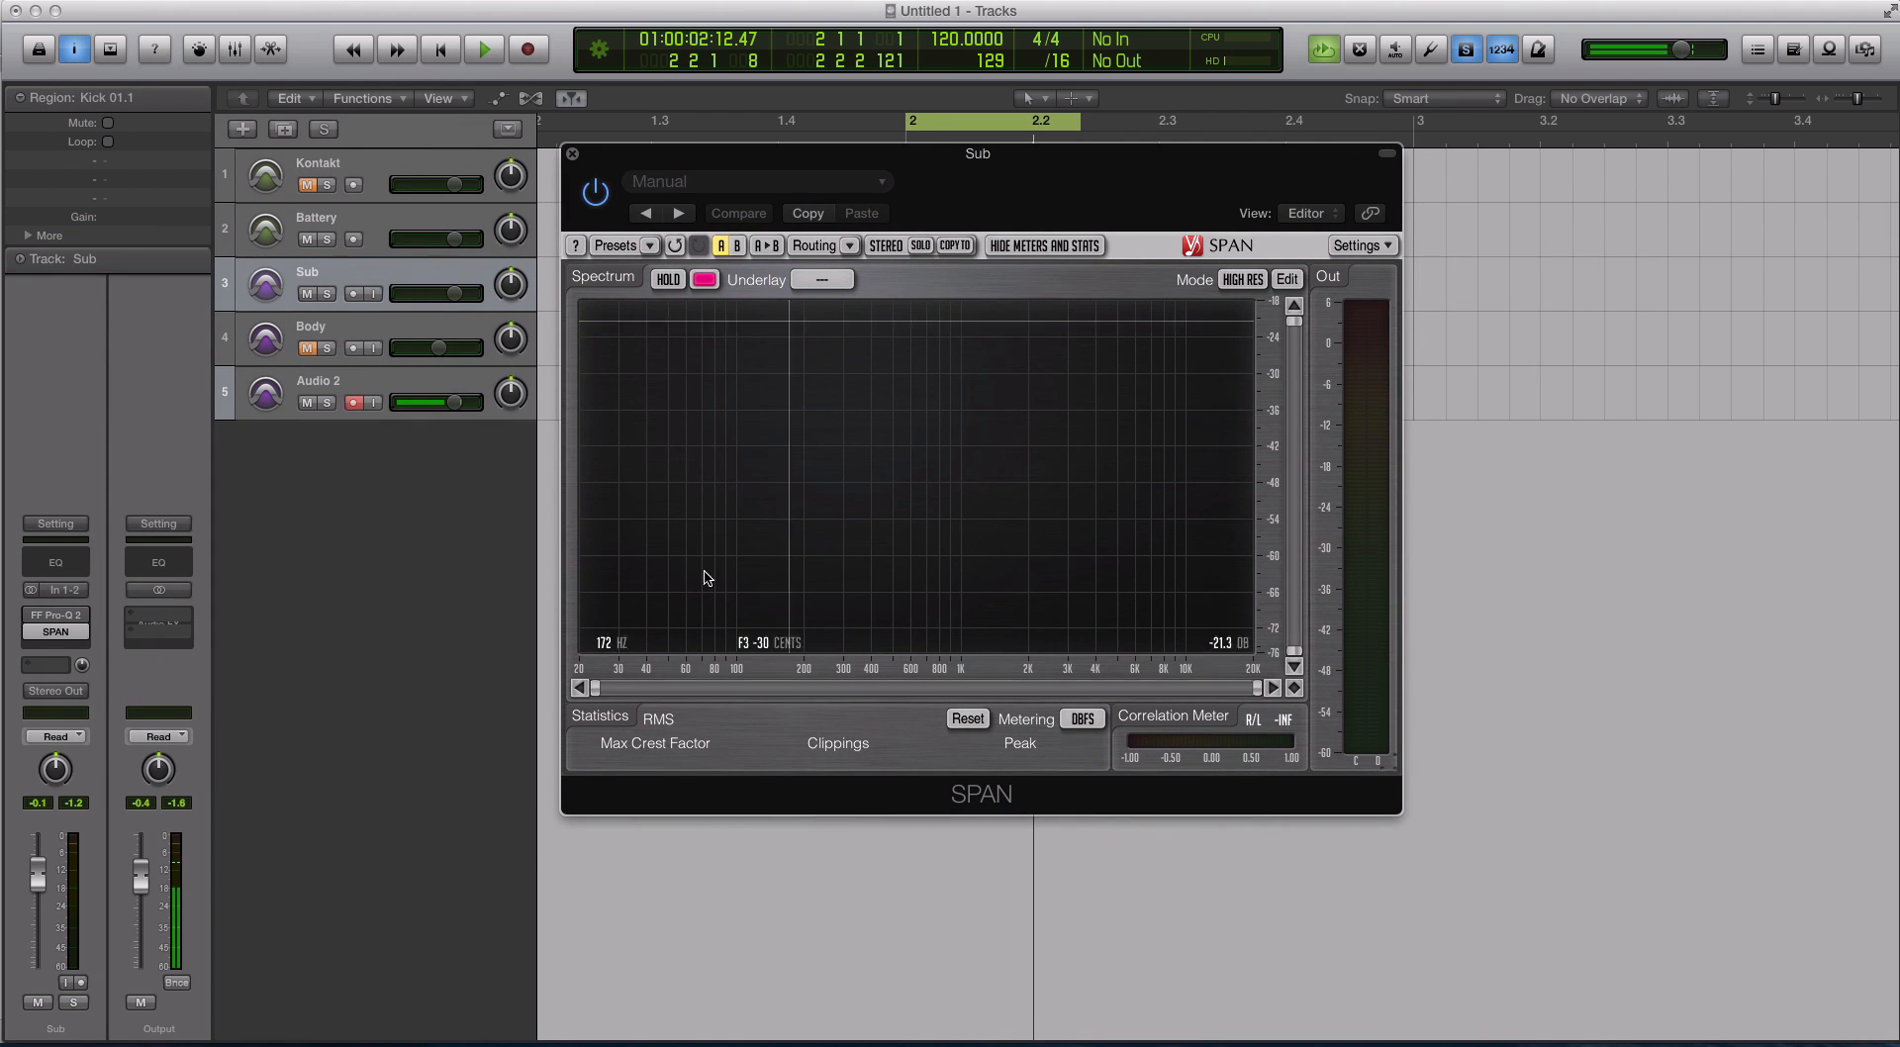
Switch to the browser to view the Voxengo SPAN product page and its address, and return to Logic Pro
{"action": "left_click", "coordinate": [210, 1031]}
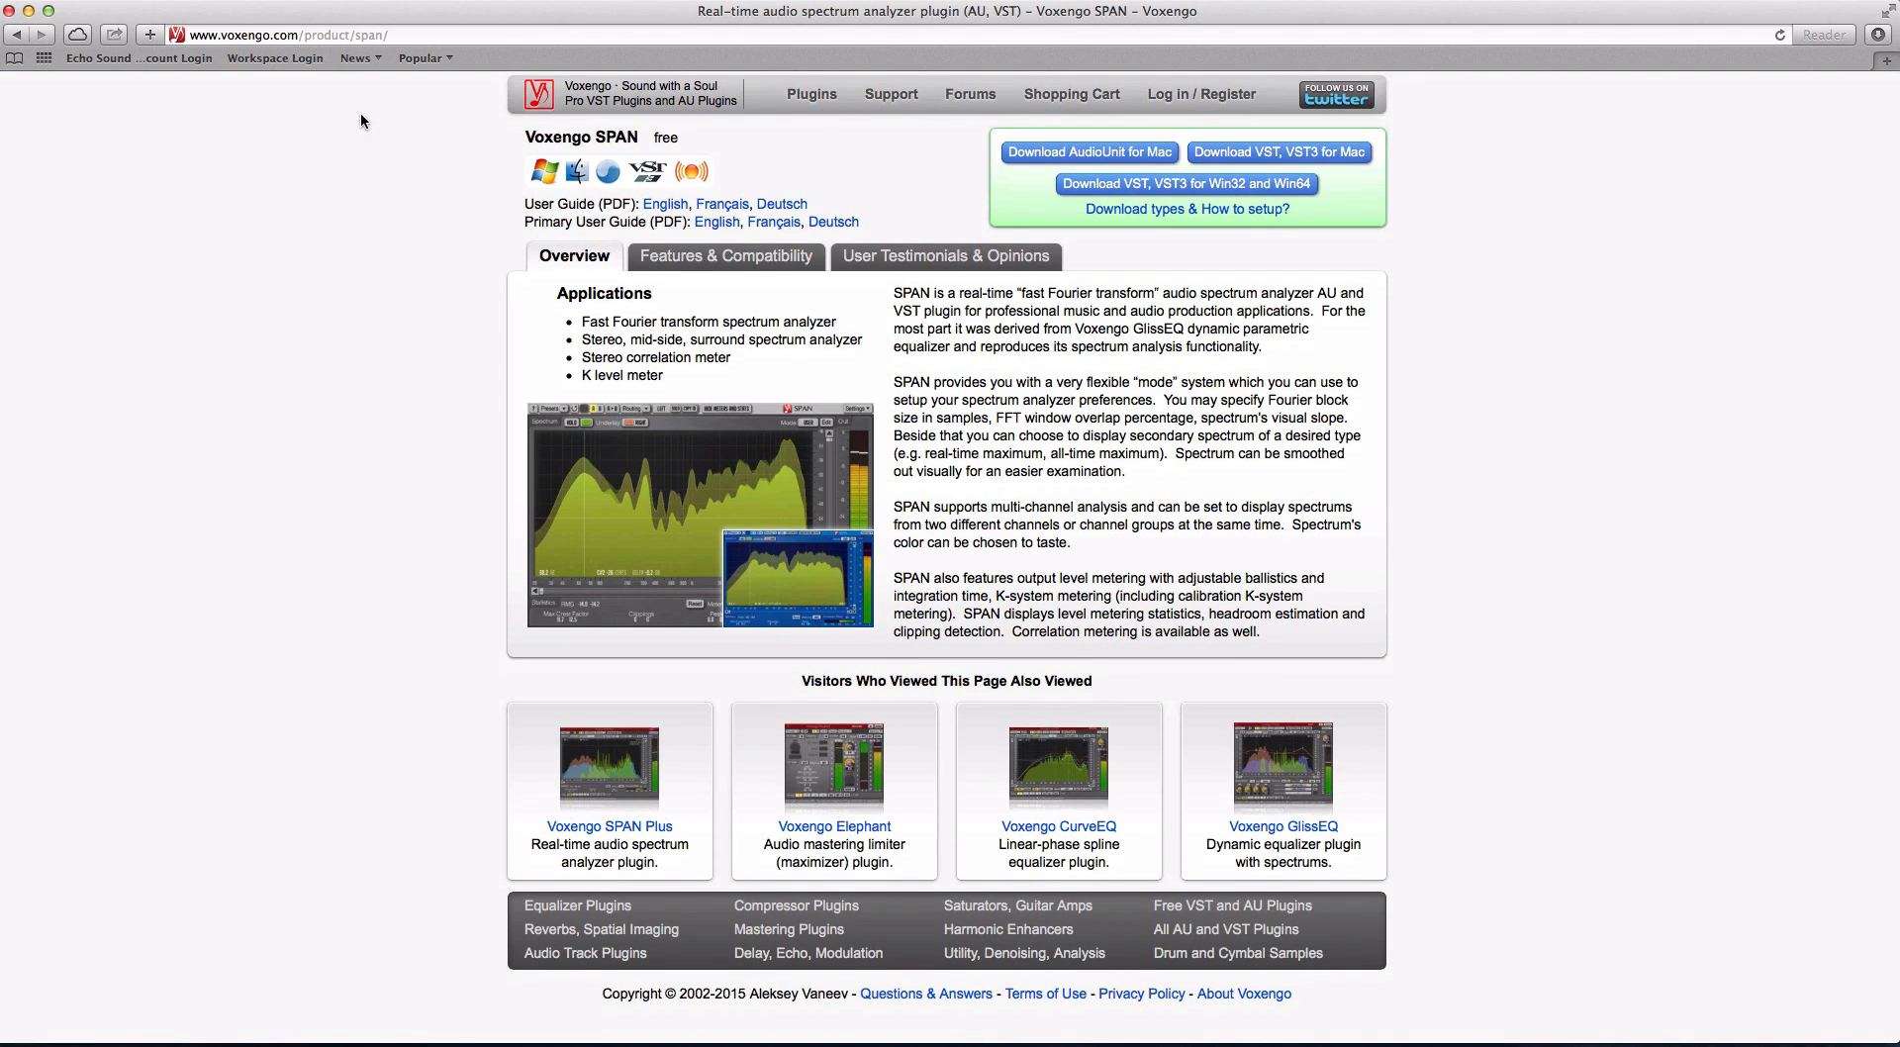
{"action": "left_click", "coordinate": [429, 39]}
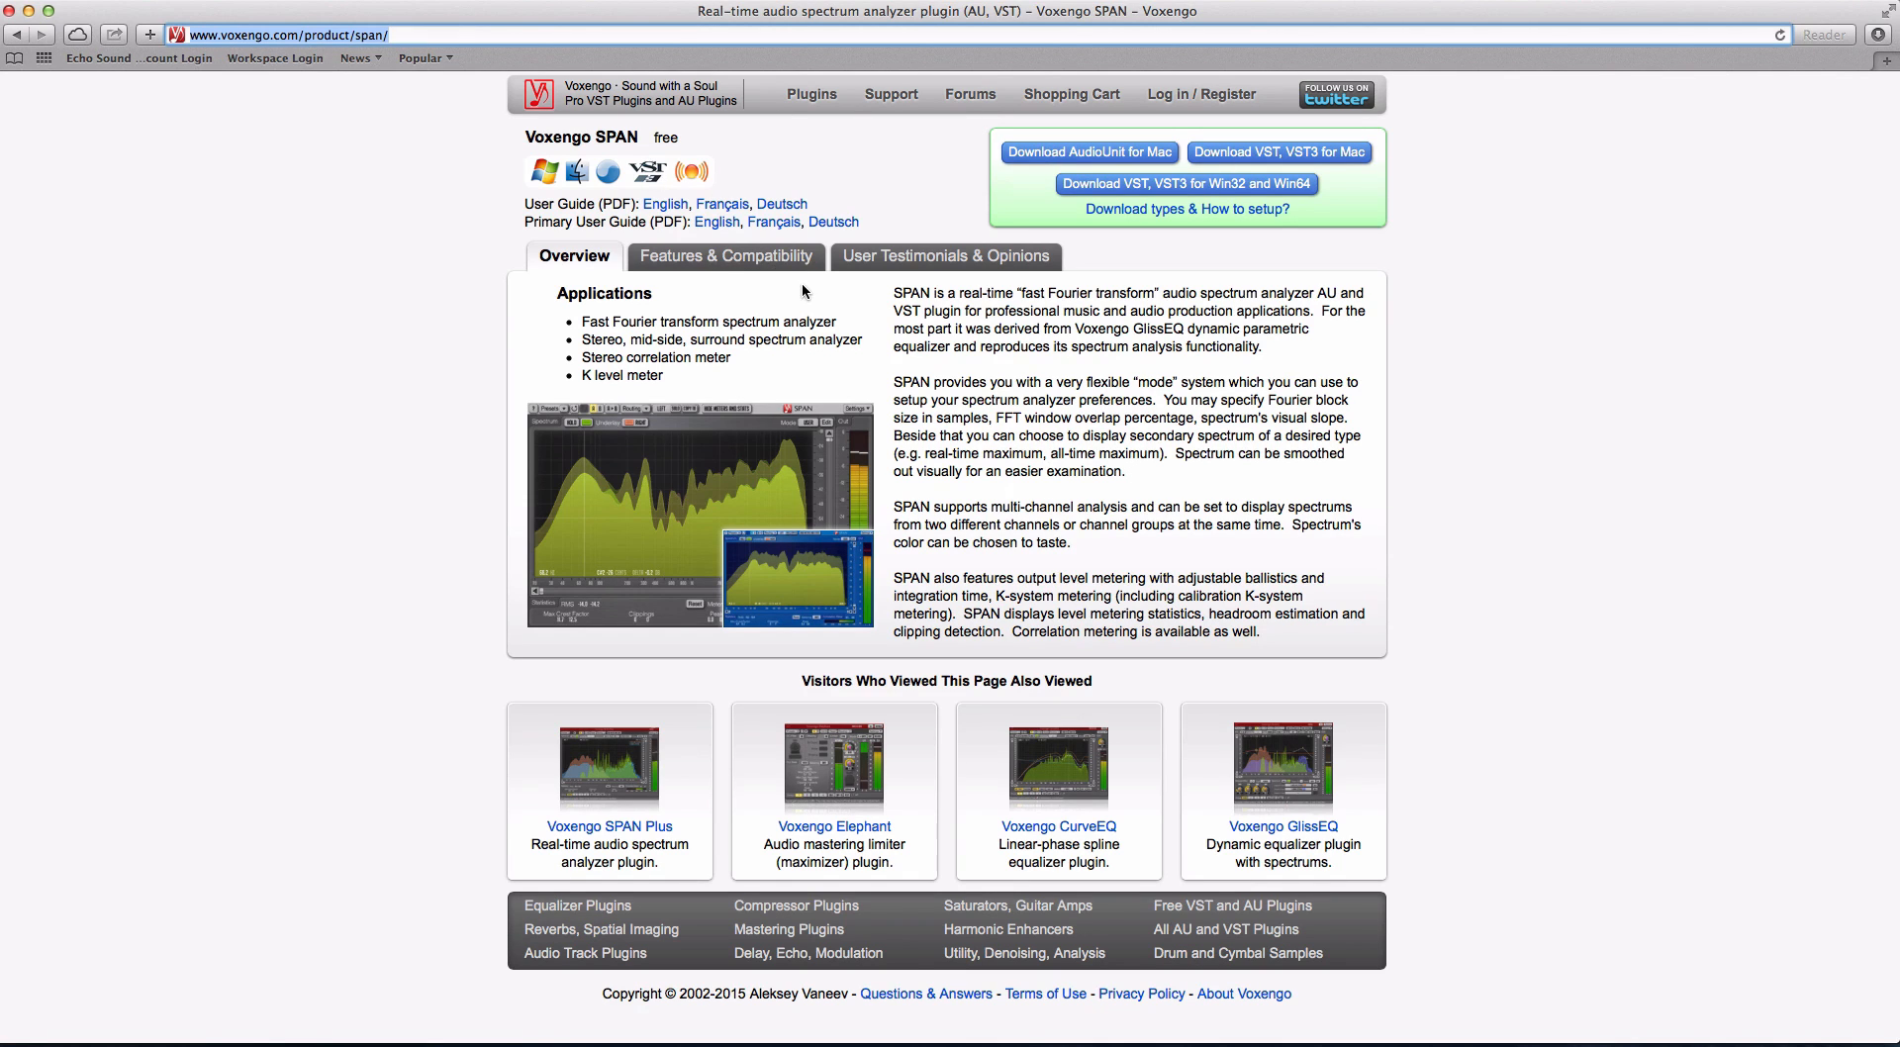
{"action": "left_click", "coordinate": [28, 12]}
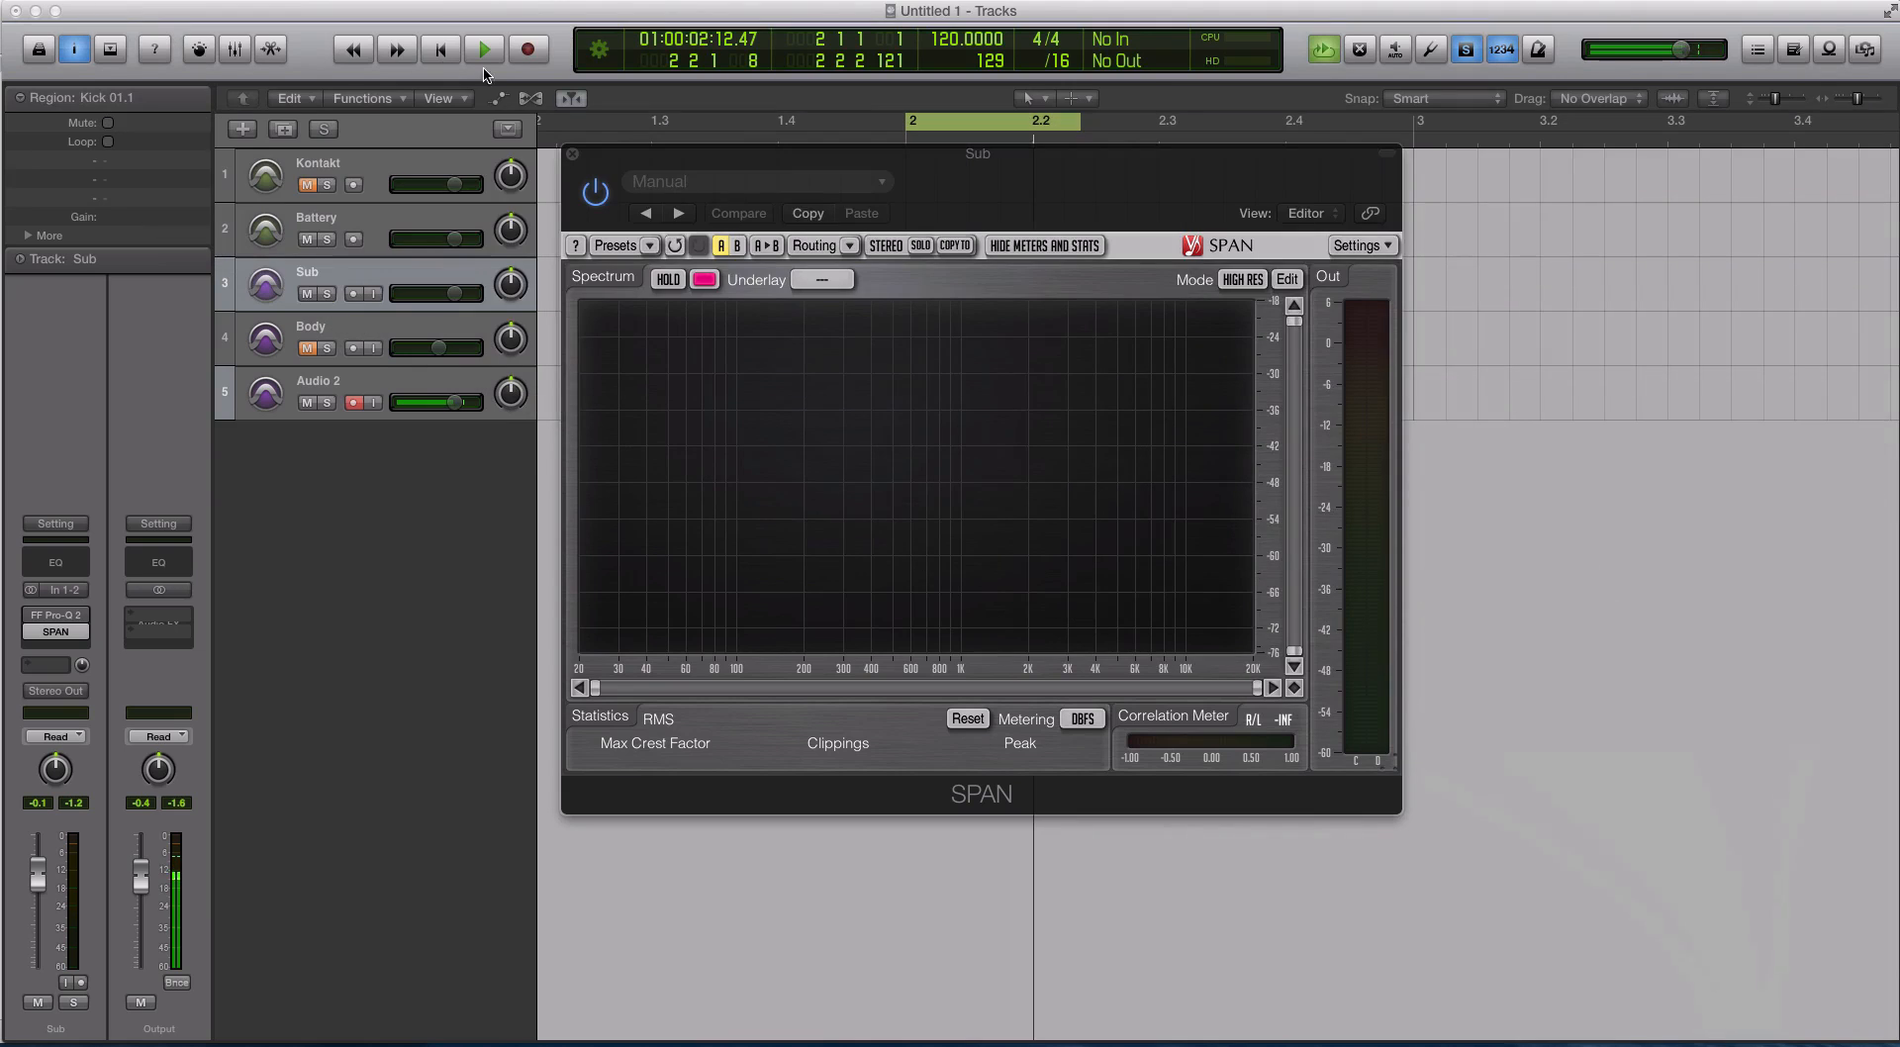
Move the SPAN window below the Kick 01.1 region and play the kick to examine its frequency spectrum
{"action": "left_click_drag", "start_coordinate": [628, 155], "coordinate": [653, 222]}
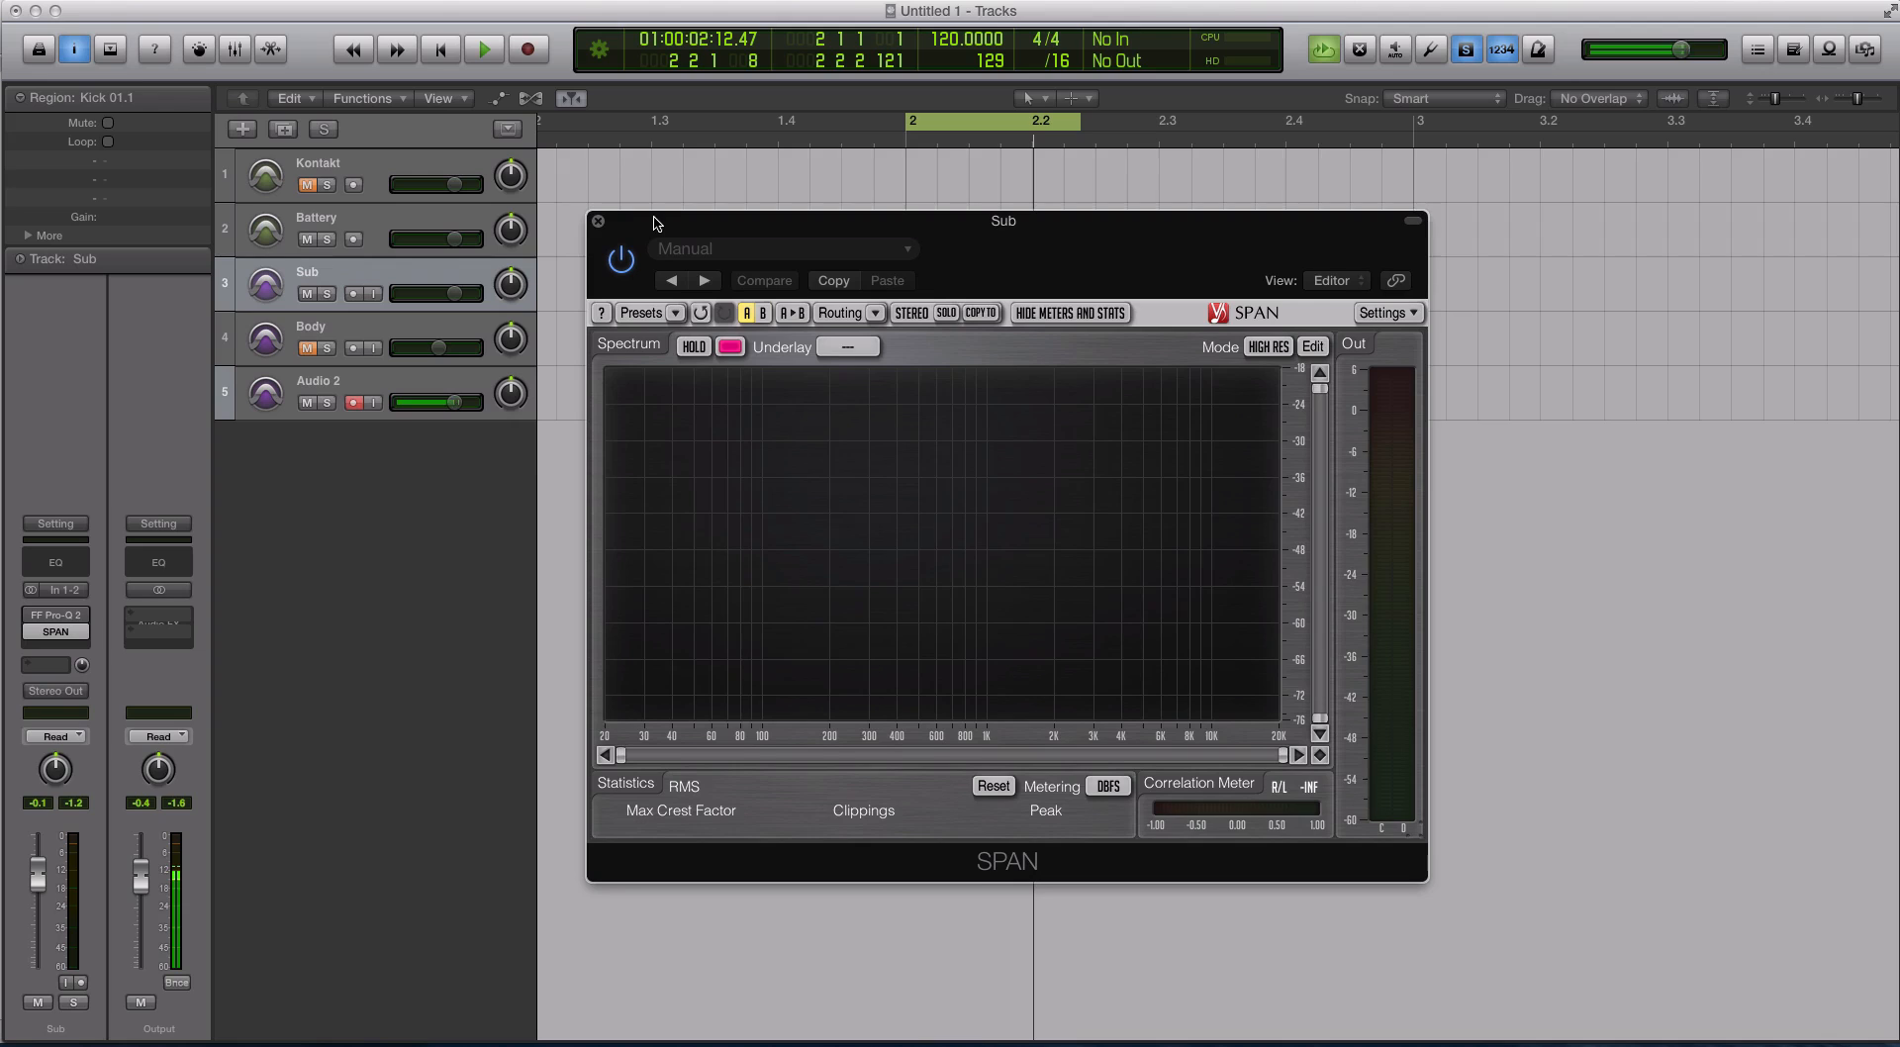
{"action": "left_click_drag", "start_coordinate": [653, 223], "coordinate": [757, 323]}
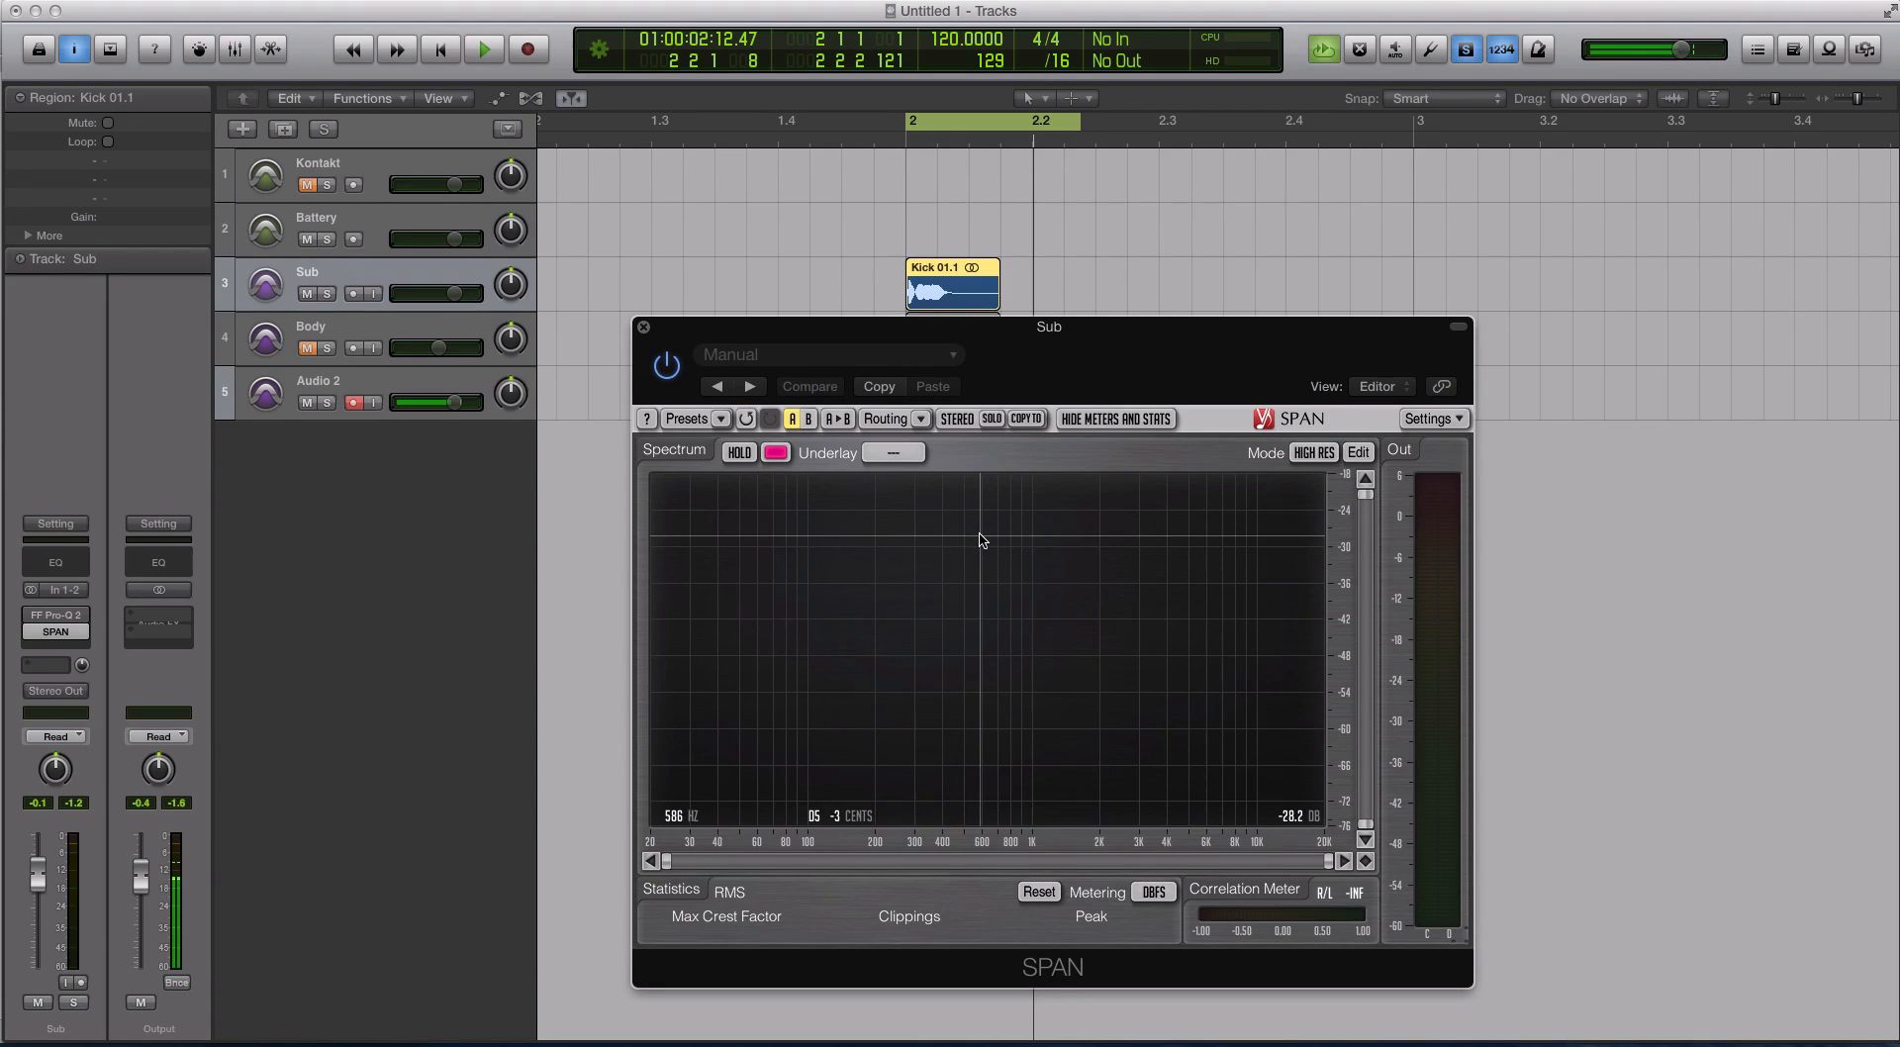
{"action": "key", "text": "space"}
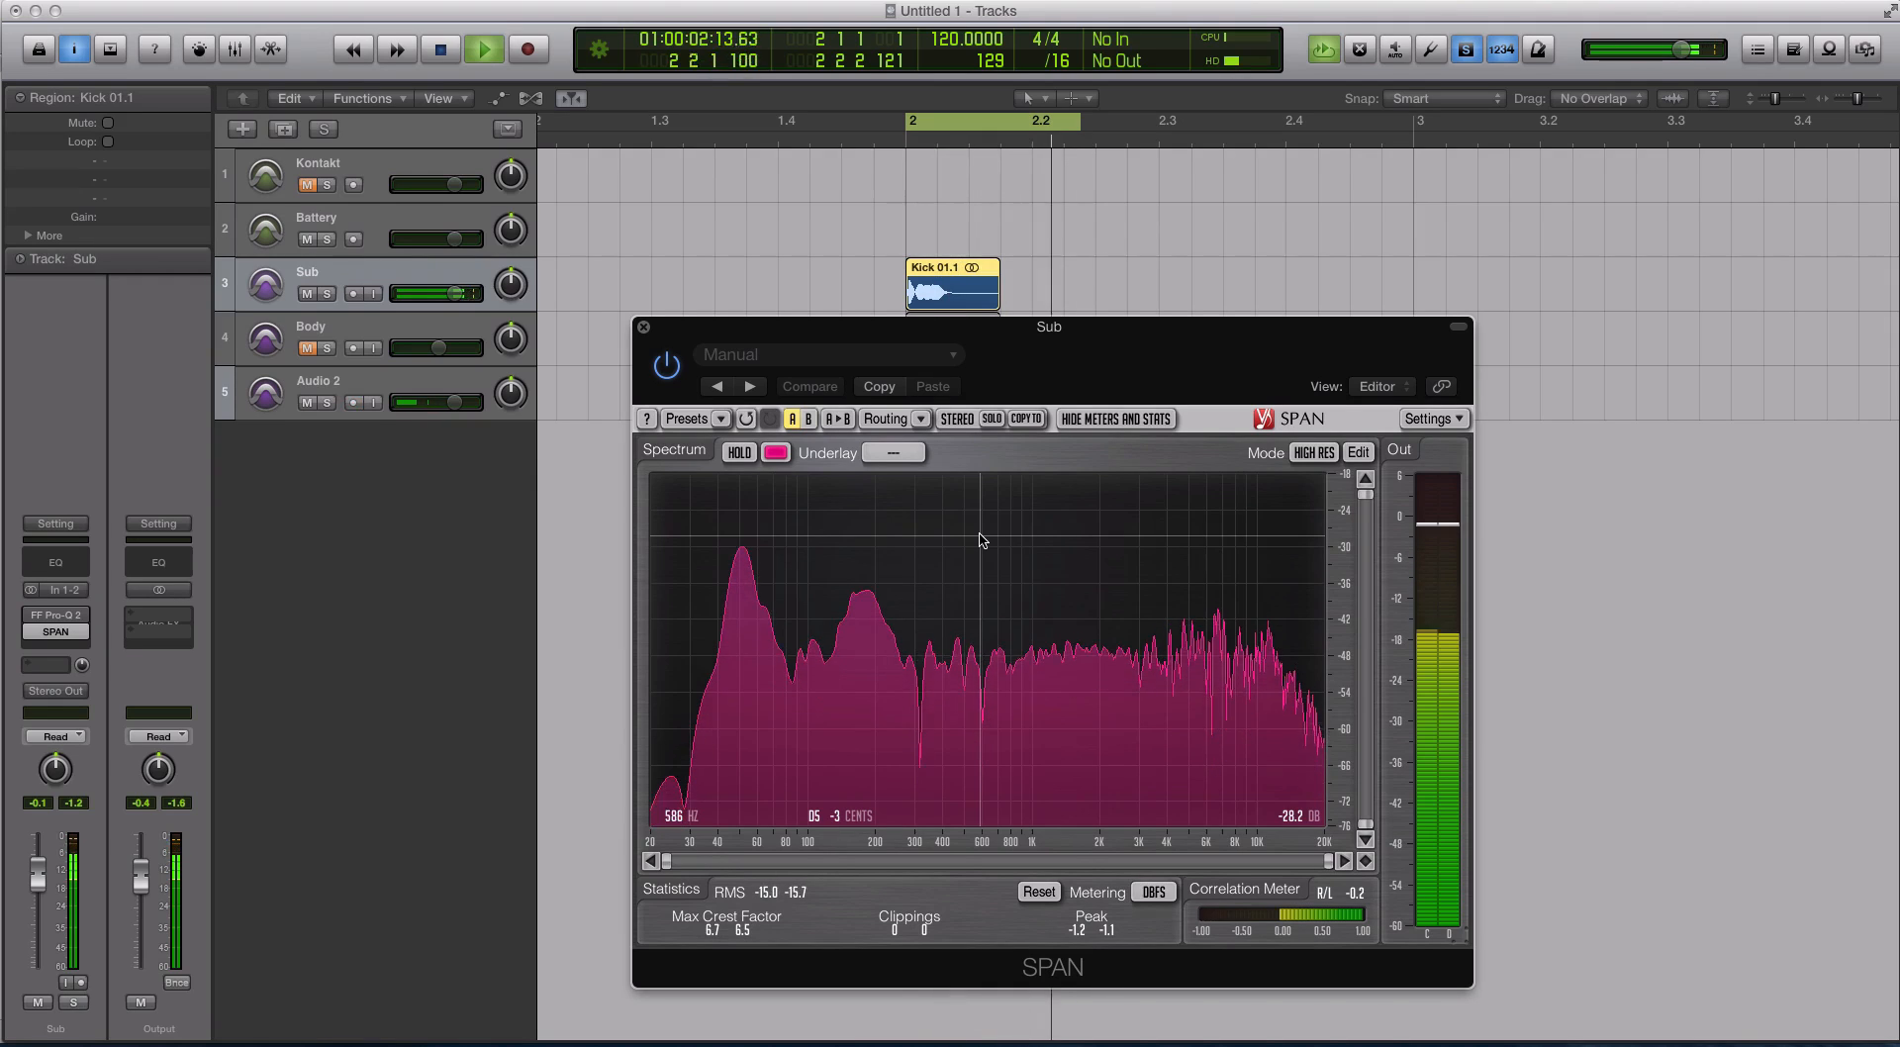
{"action": "key", "text": "space"}
Try SPAN's Default spectrum mode while playing the kick, and restore the High Res mode
{"action": "left_click", "coordinate": [1314, 452]}
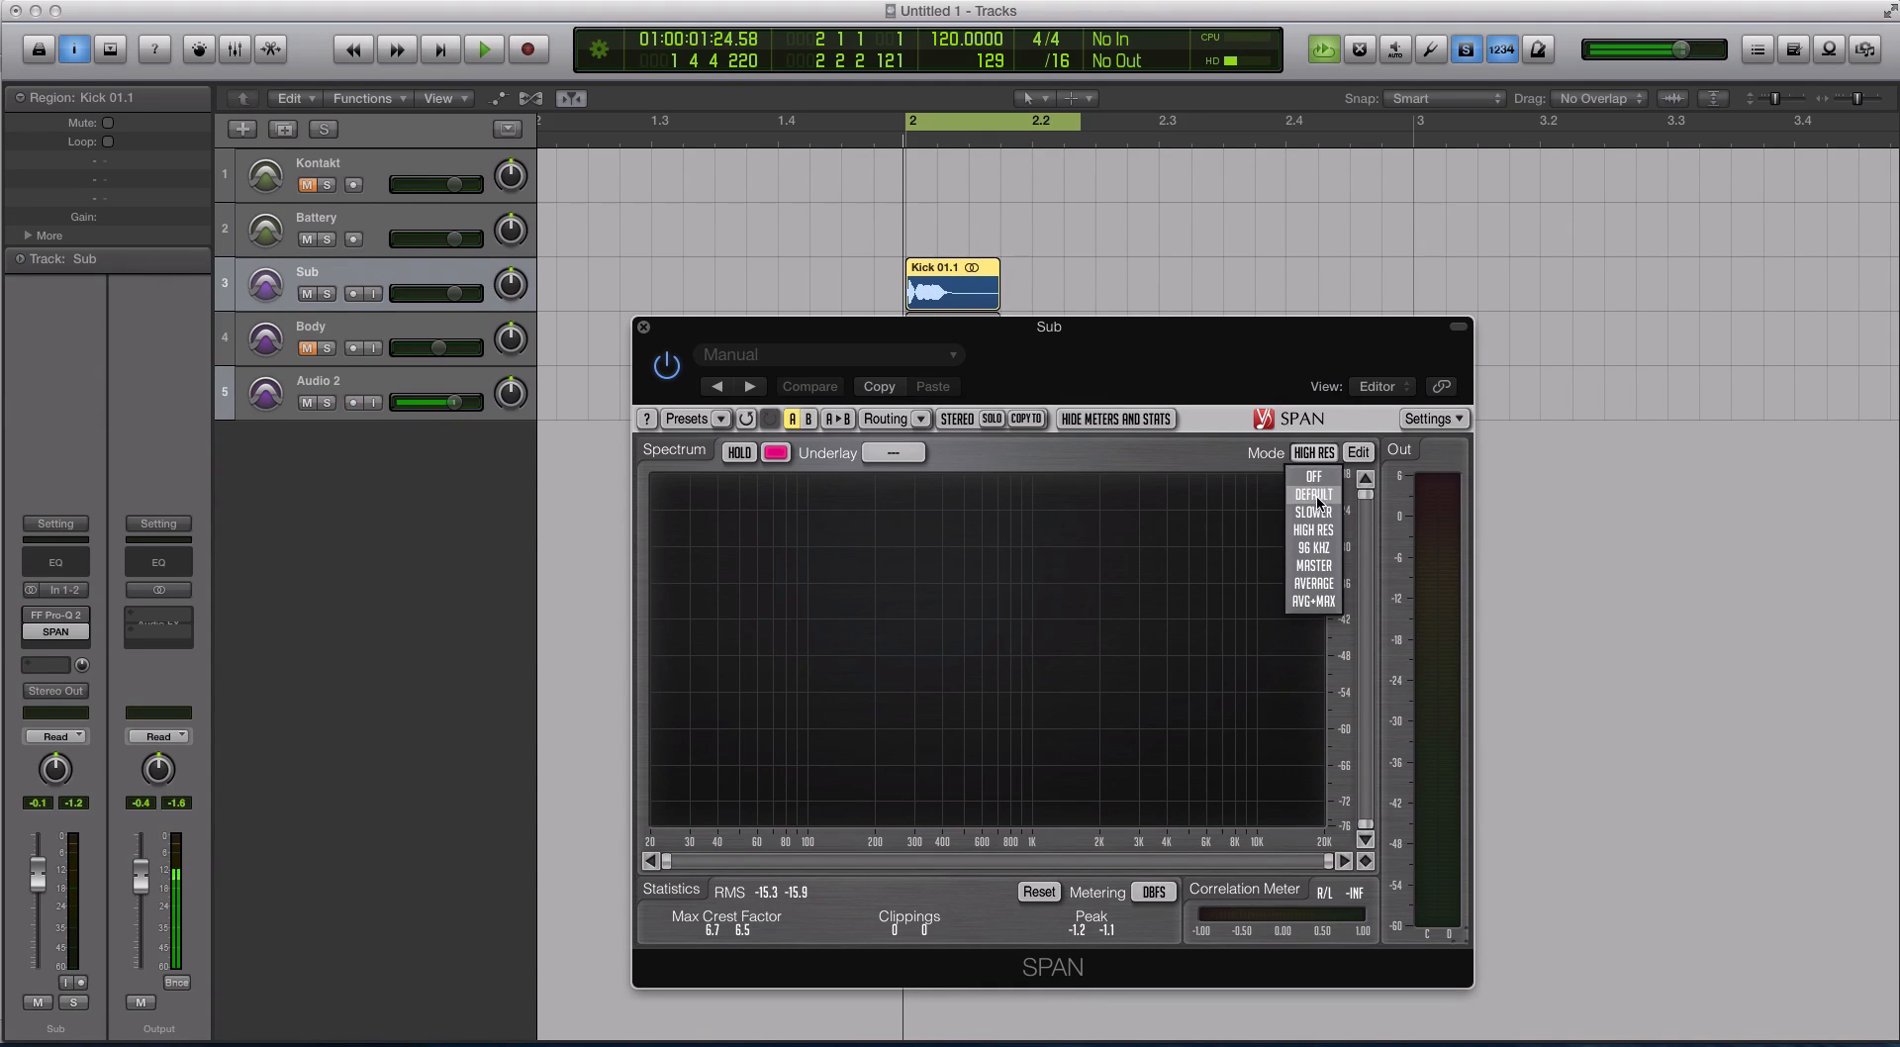
{"action": "left_click", "coordinate": [1314, 494]}
{"action": "key", "text": "space"}
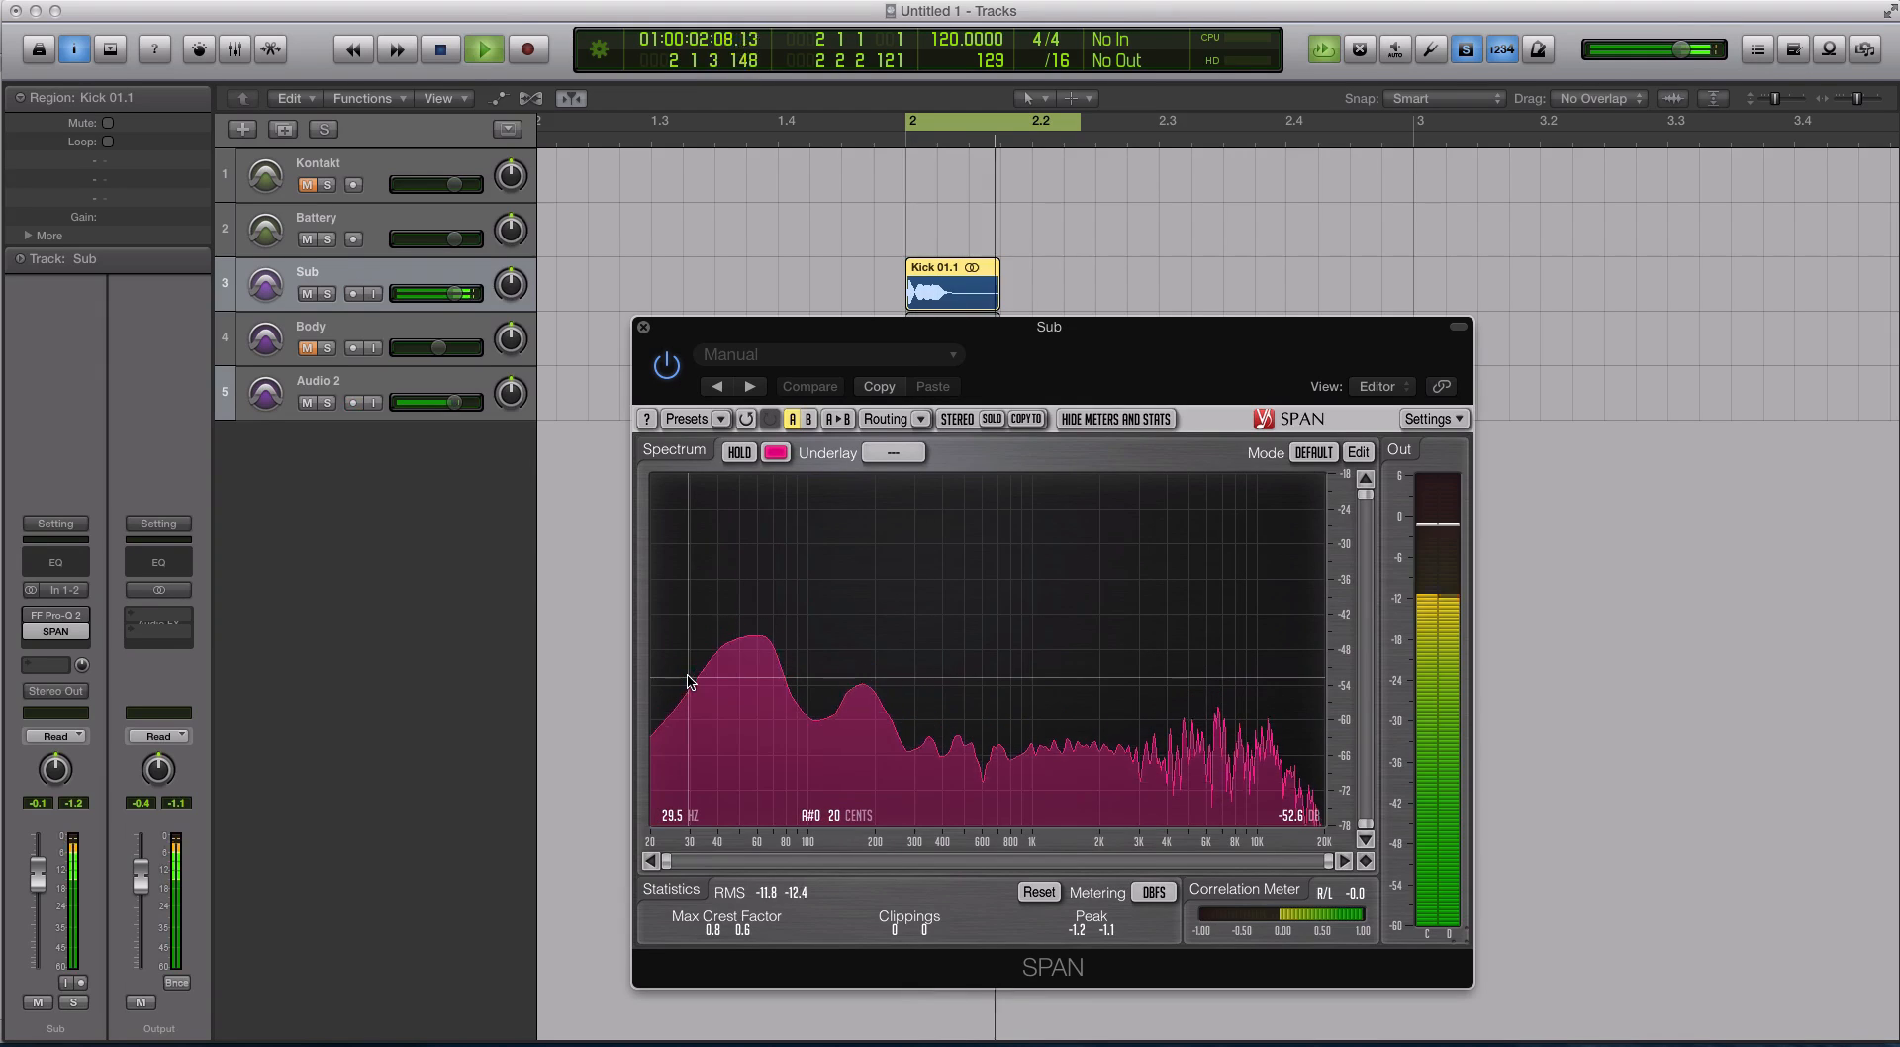
{"action": "key", "text": "space"}
{"action": "left_click", "coordinate": [1316, 454]}
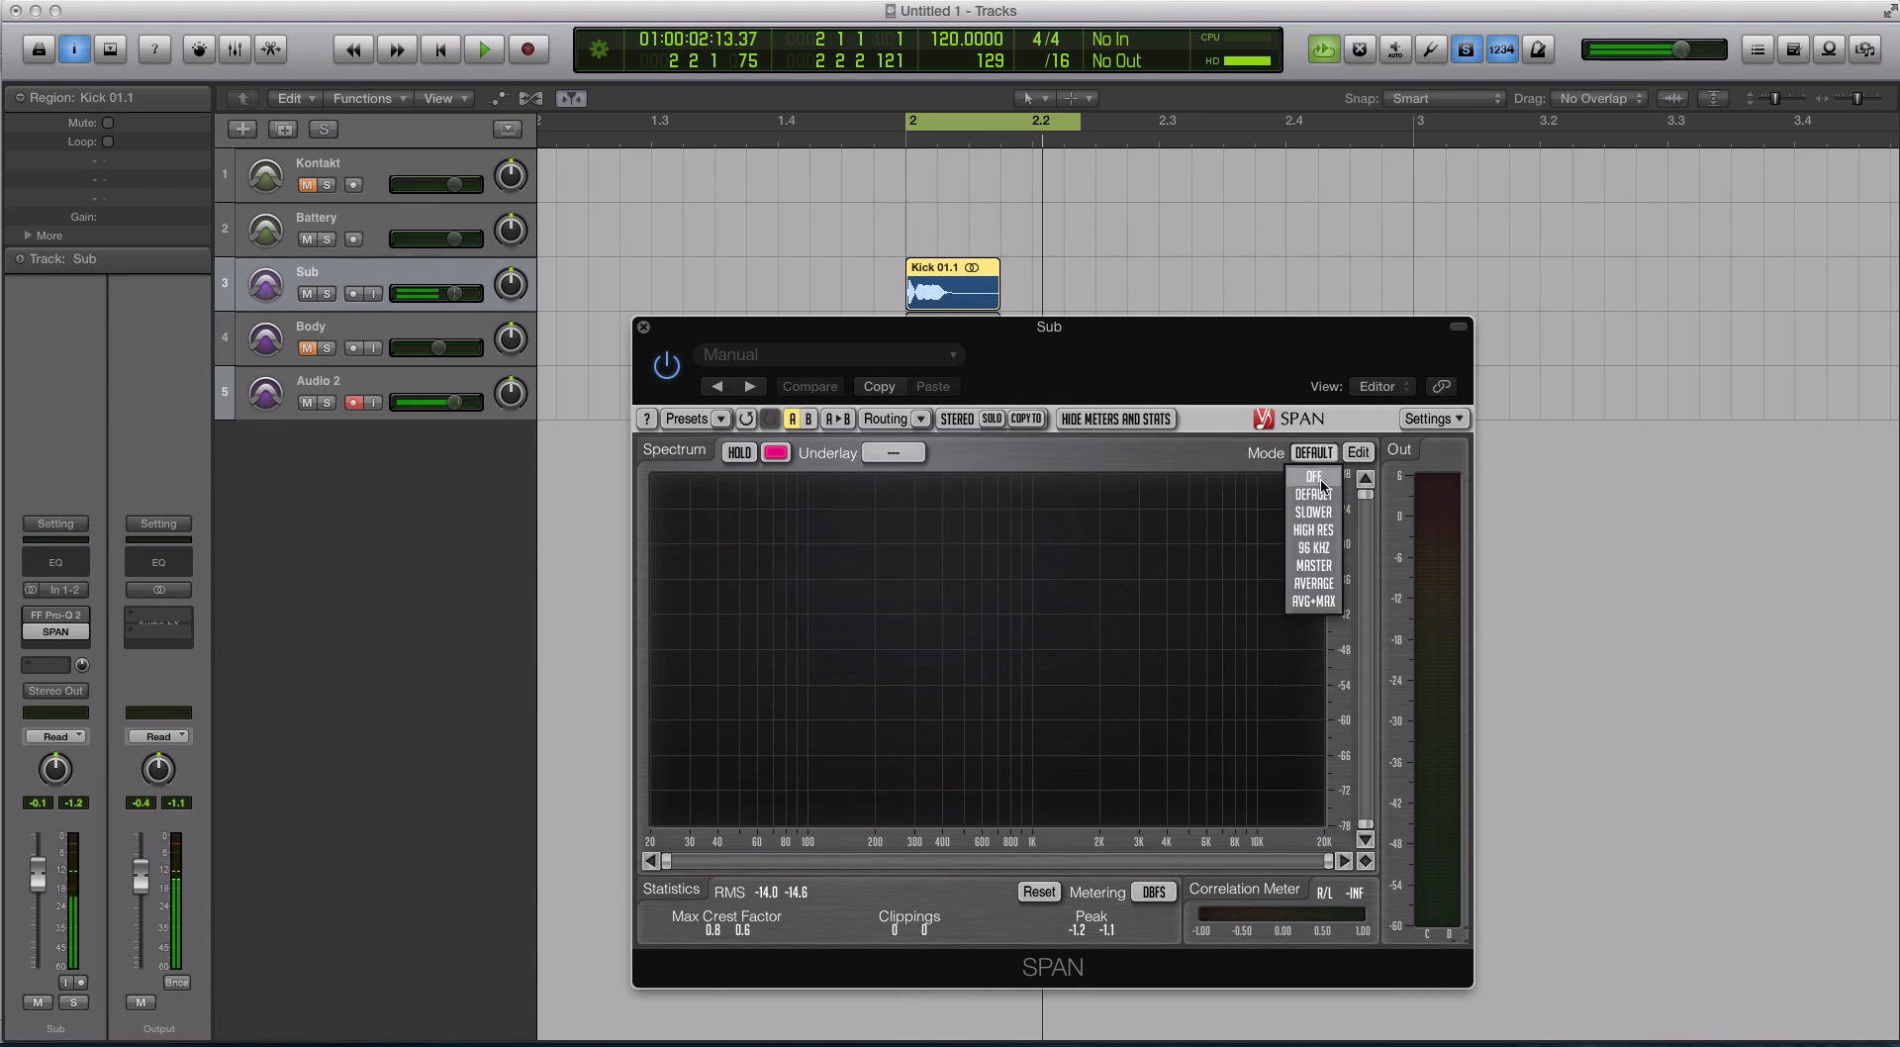
{"action": "left_click", "coordinate": [1313, 530]}
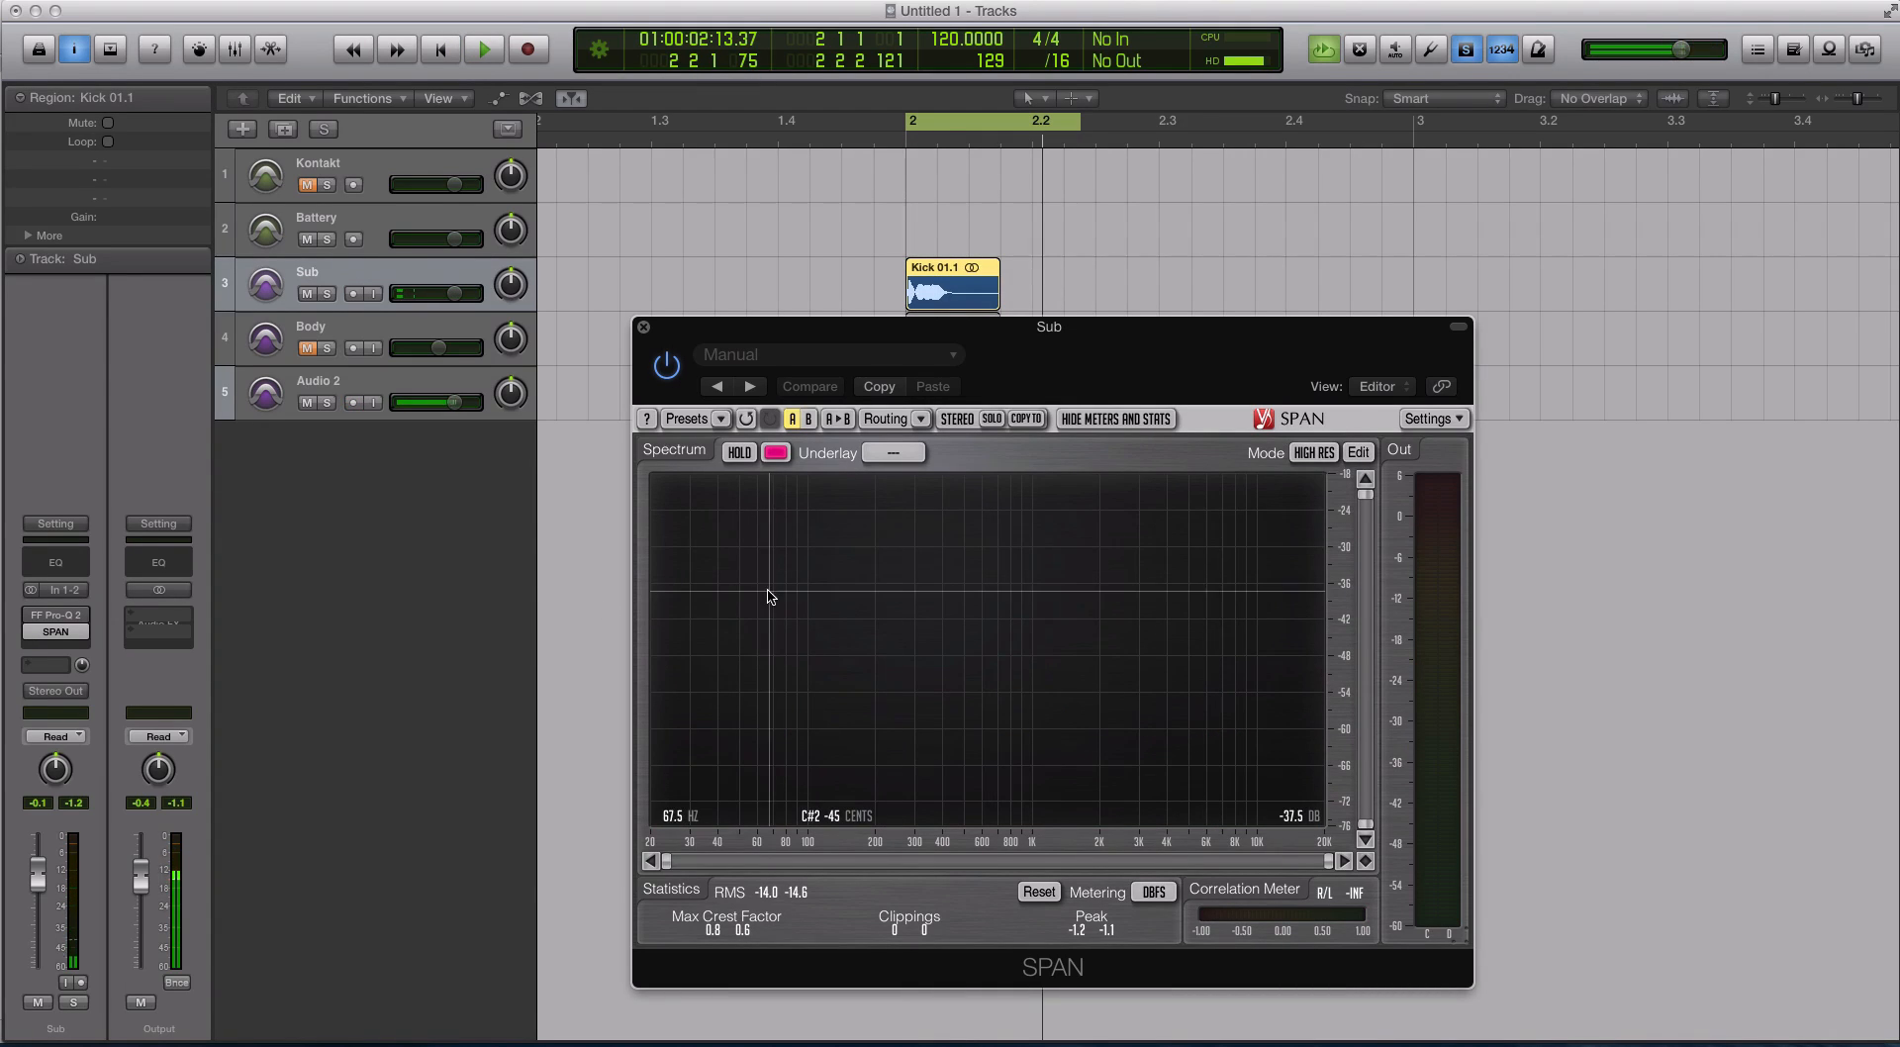
Turn on spectrum hold in SPAN, play the kick to inspect the peak near 51 Hz, and close SPAN
{"action": "left_click", "coordinate": [739, 453]}
{"action": "key", "text": "space"}
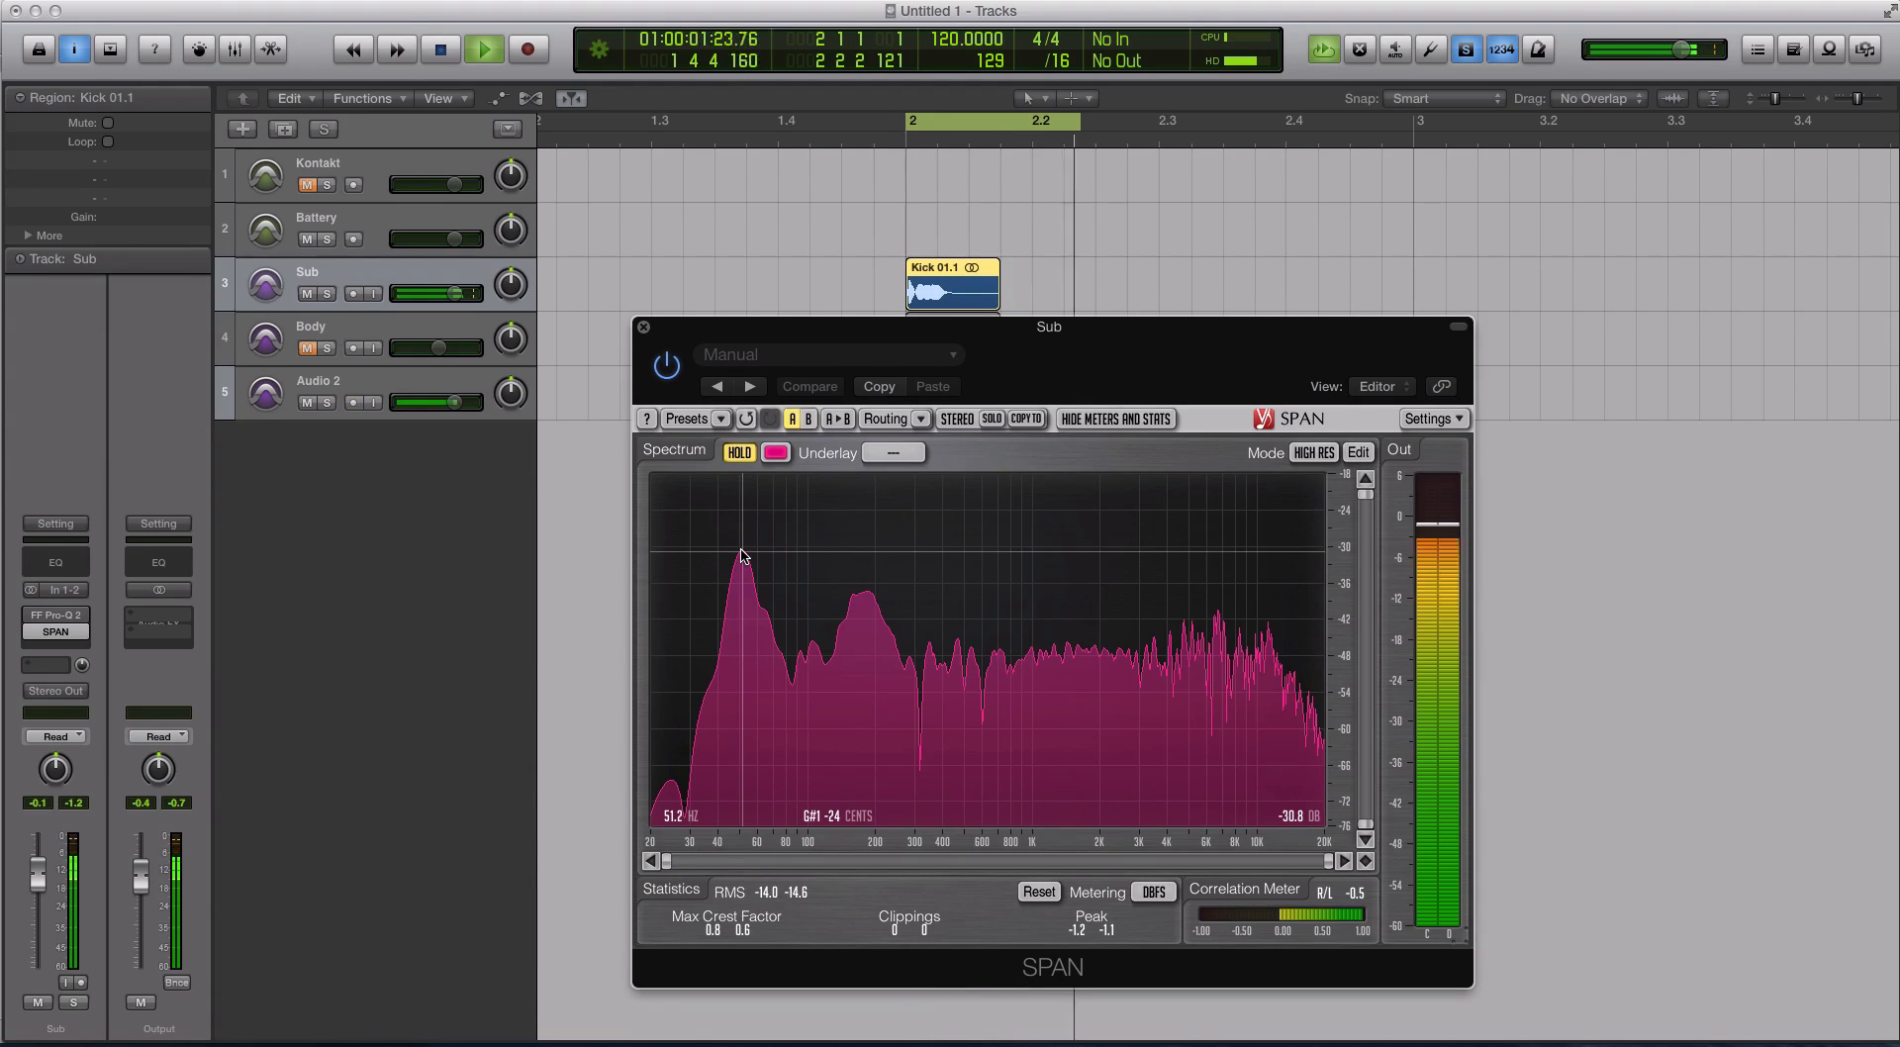
{"action": "key", "text": "space"}
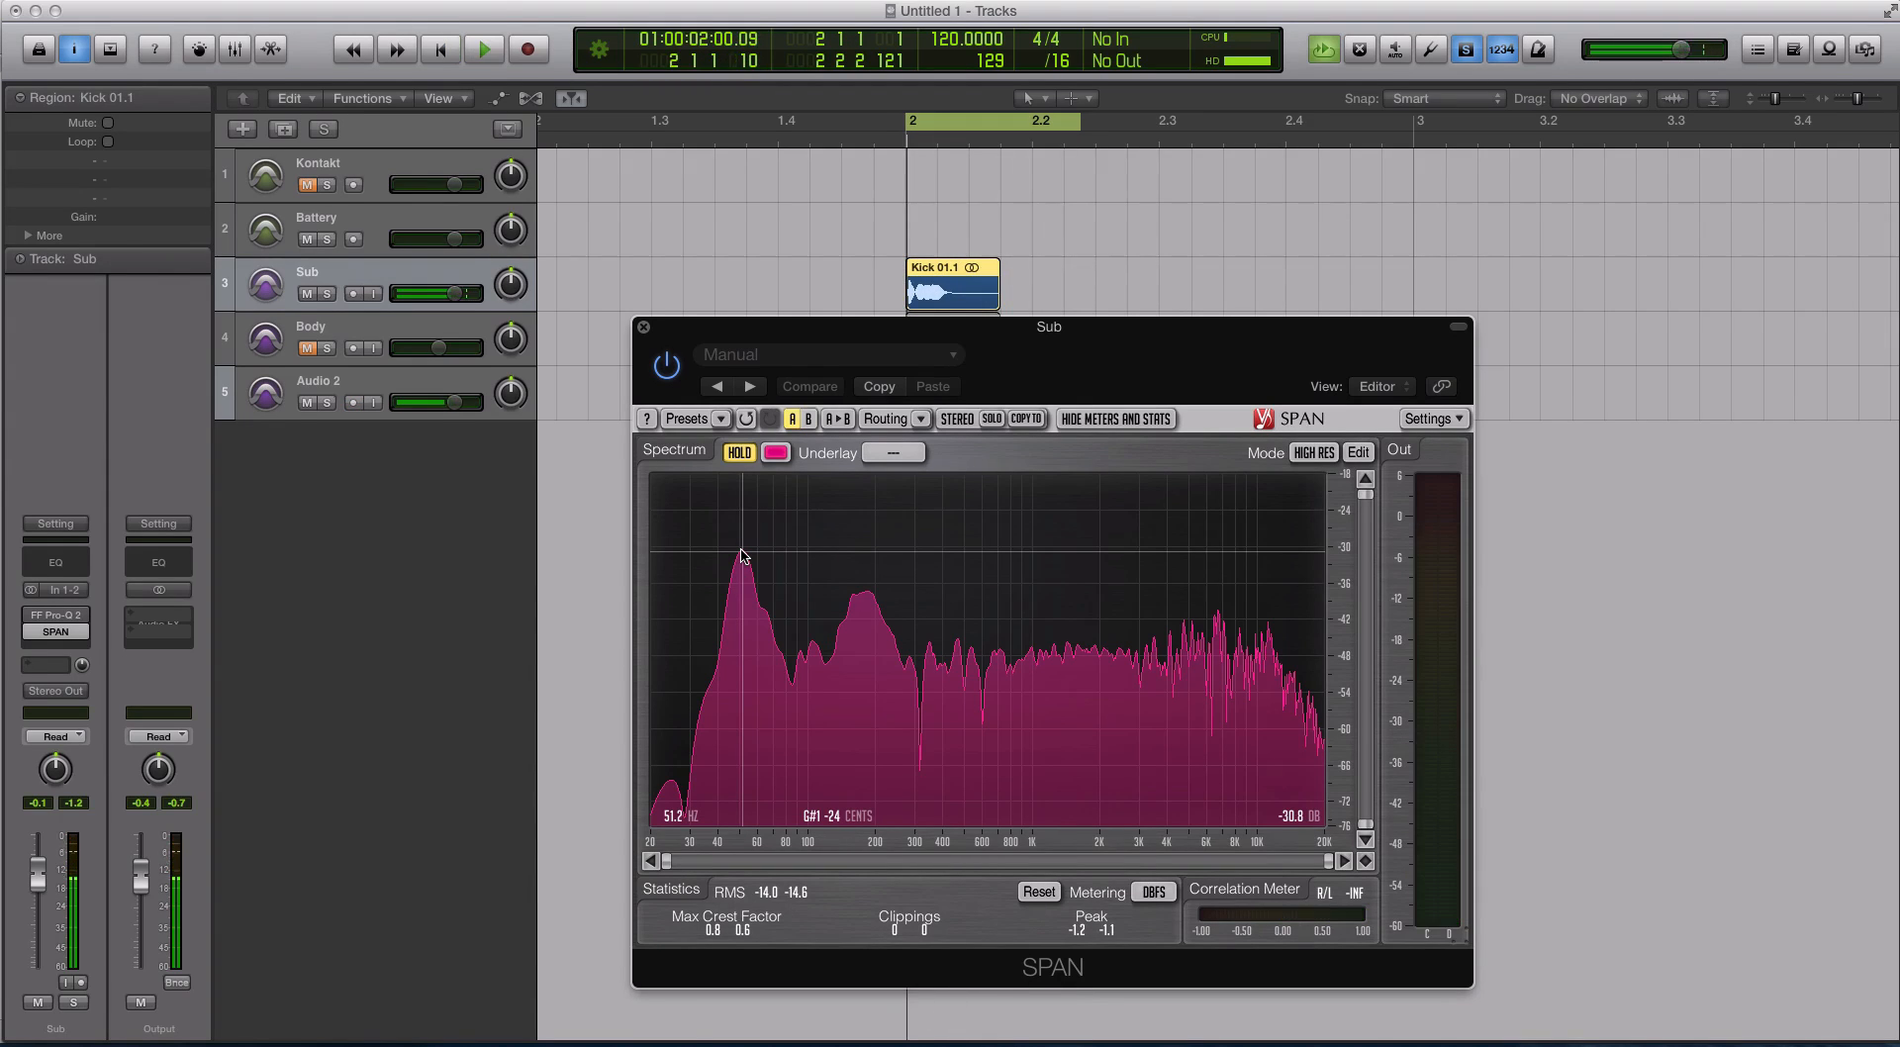
{"action": "left_click", "coordinate": [644, 327]}
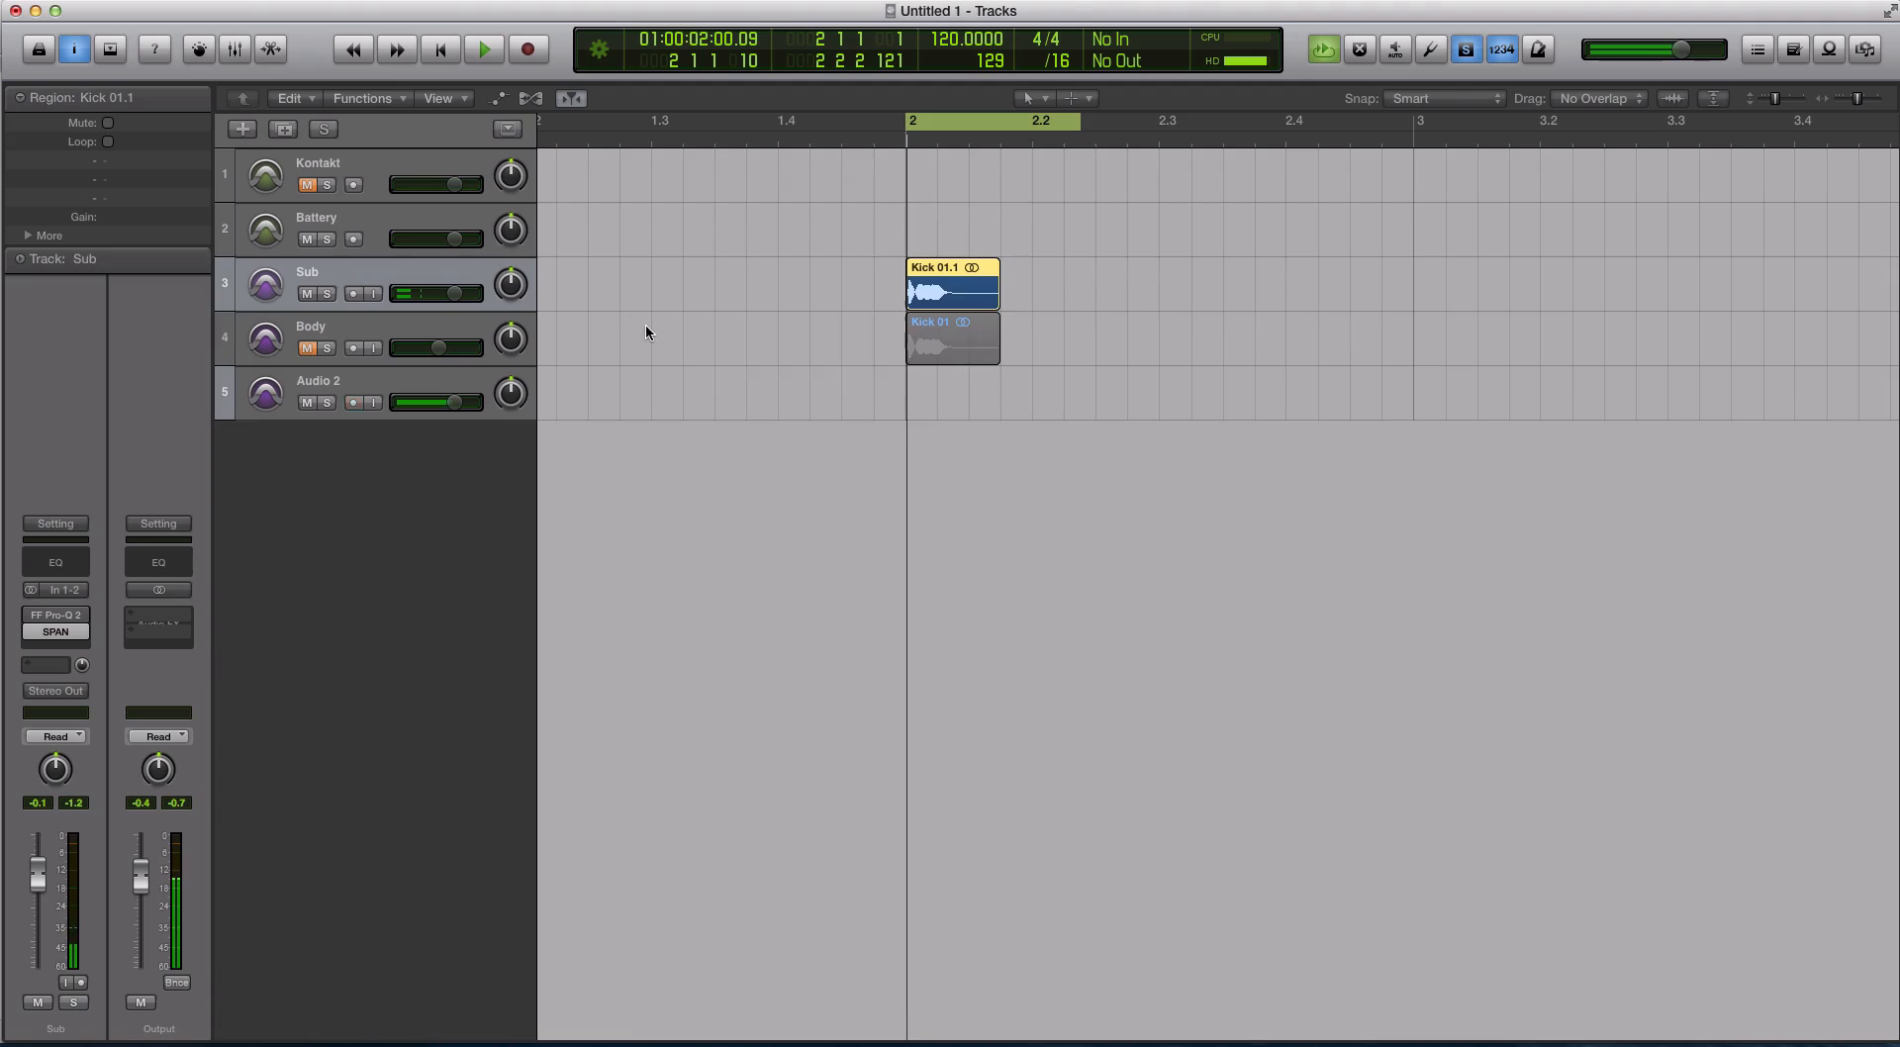
Open Battery 4 on the Battery track and load the Kick 01 sample from the file browser into cell A1
{"action": "left_click", "coordinate": [356, 229]}
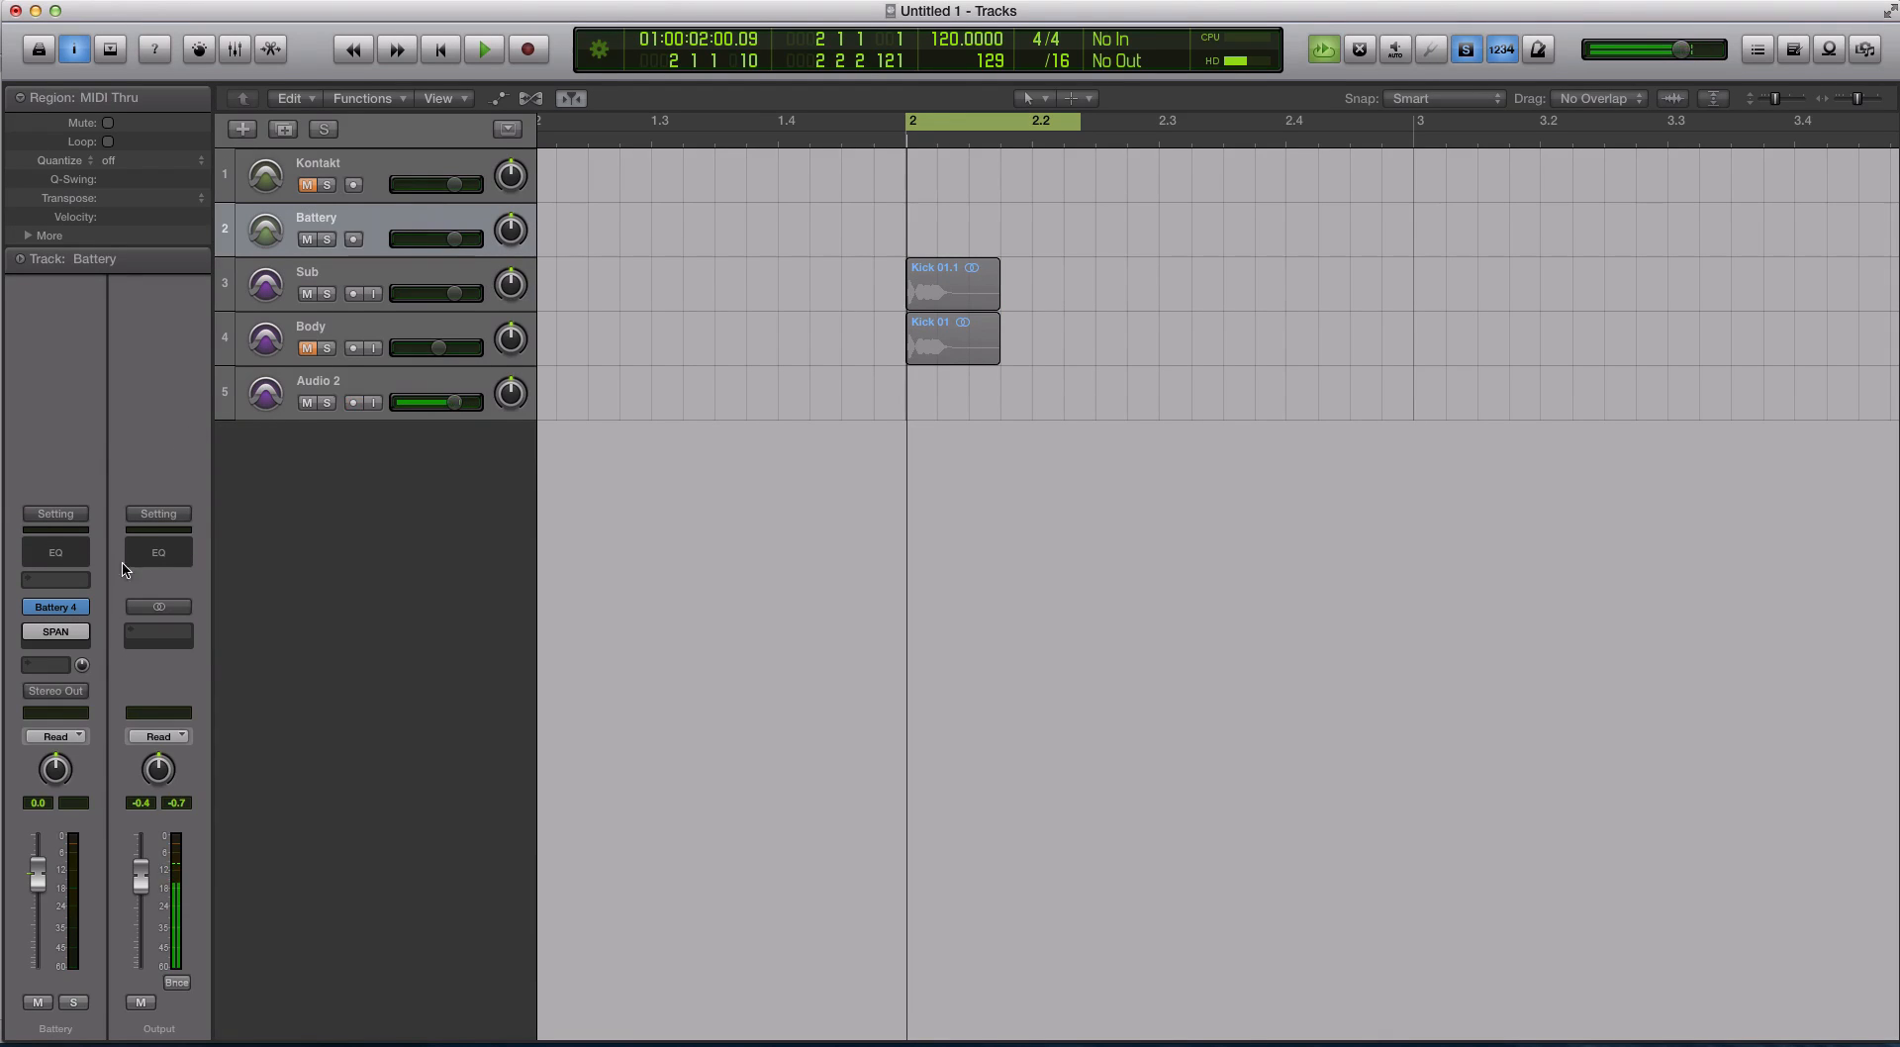
{"action": "left_click", "coordinate": [55, 606]}
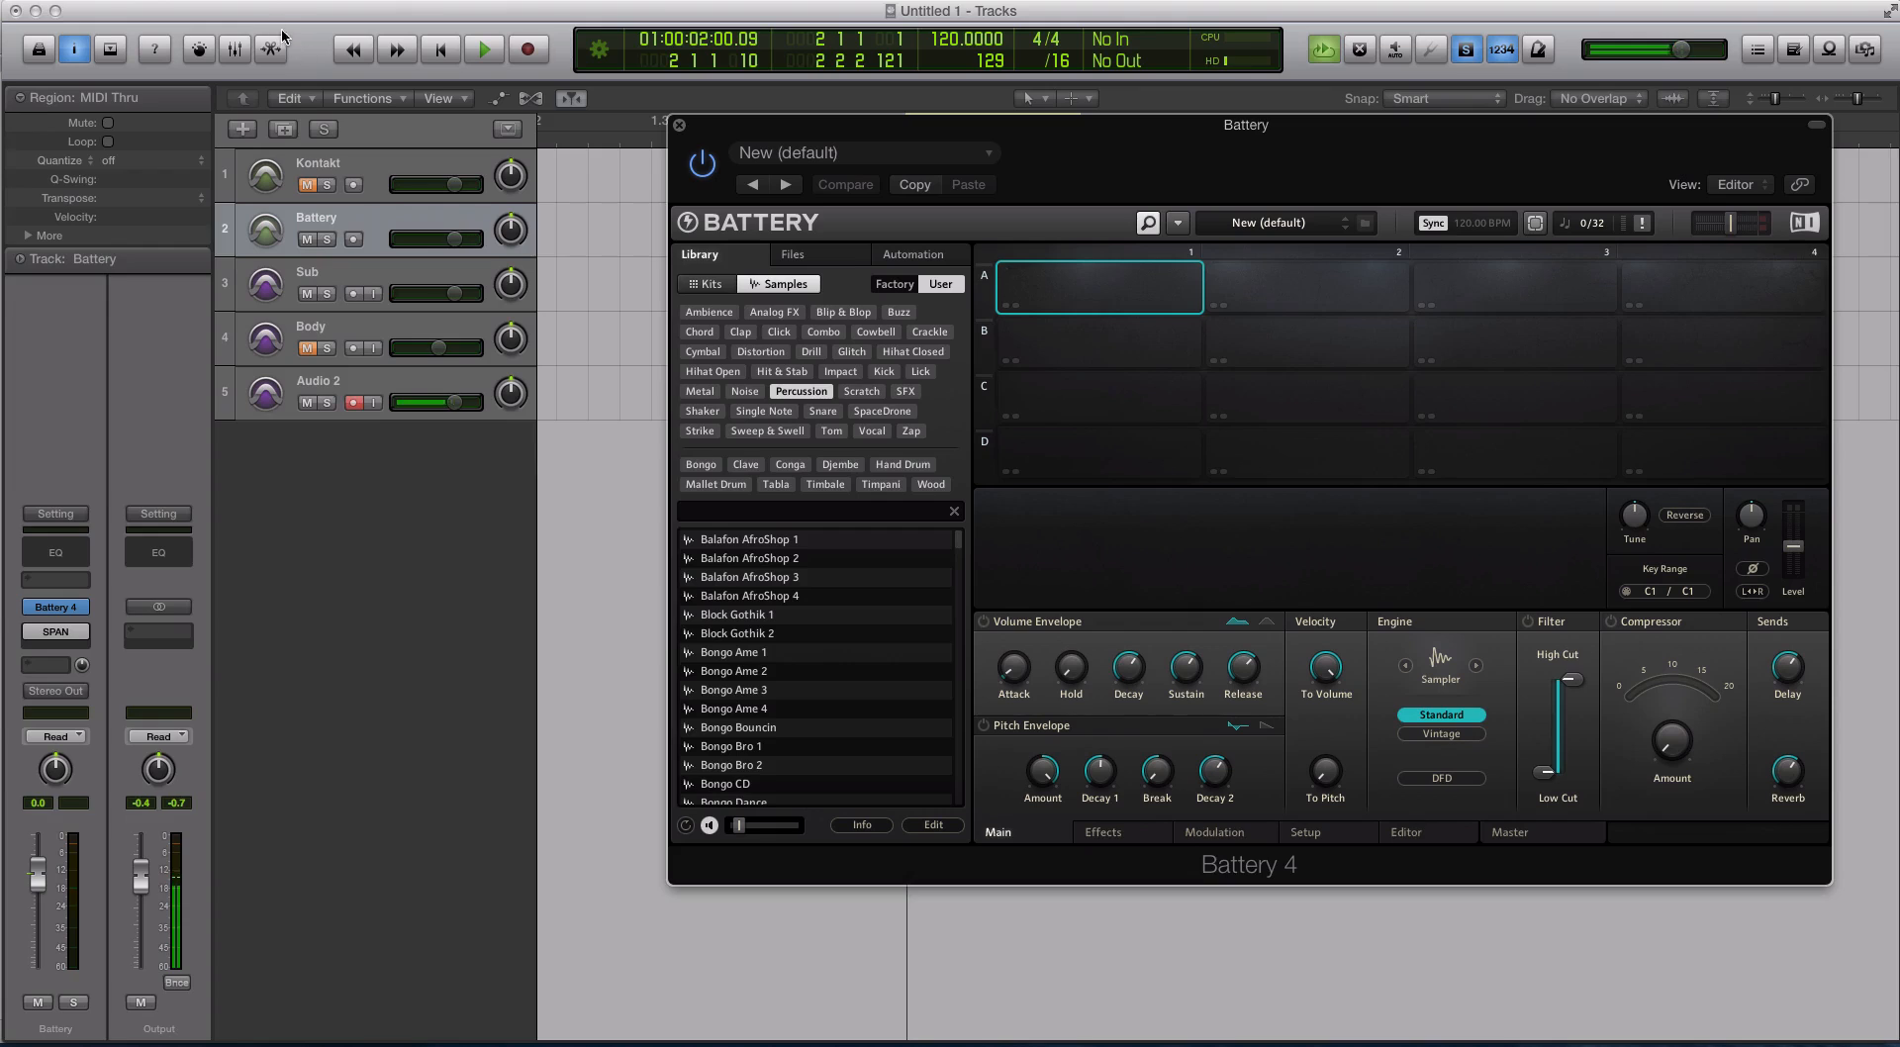
{"action": "left_click_drag", "start_coordinate": [272, 11], "coordinate": [344, 12]}
{"action": "left_click_drag", "start_coordinate": [59, 67], "coordinate": [1064, 281]}
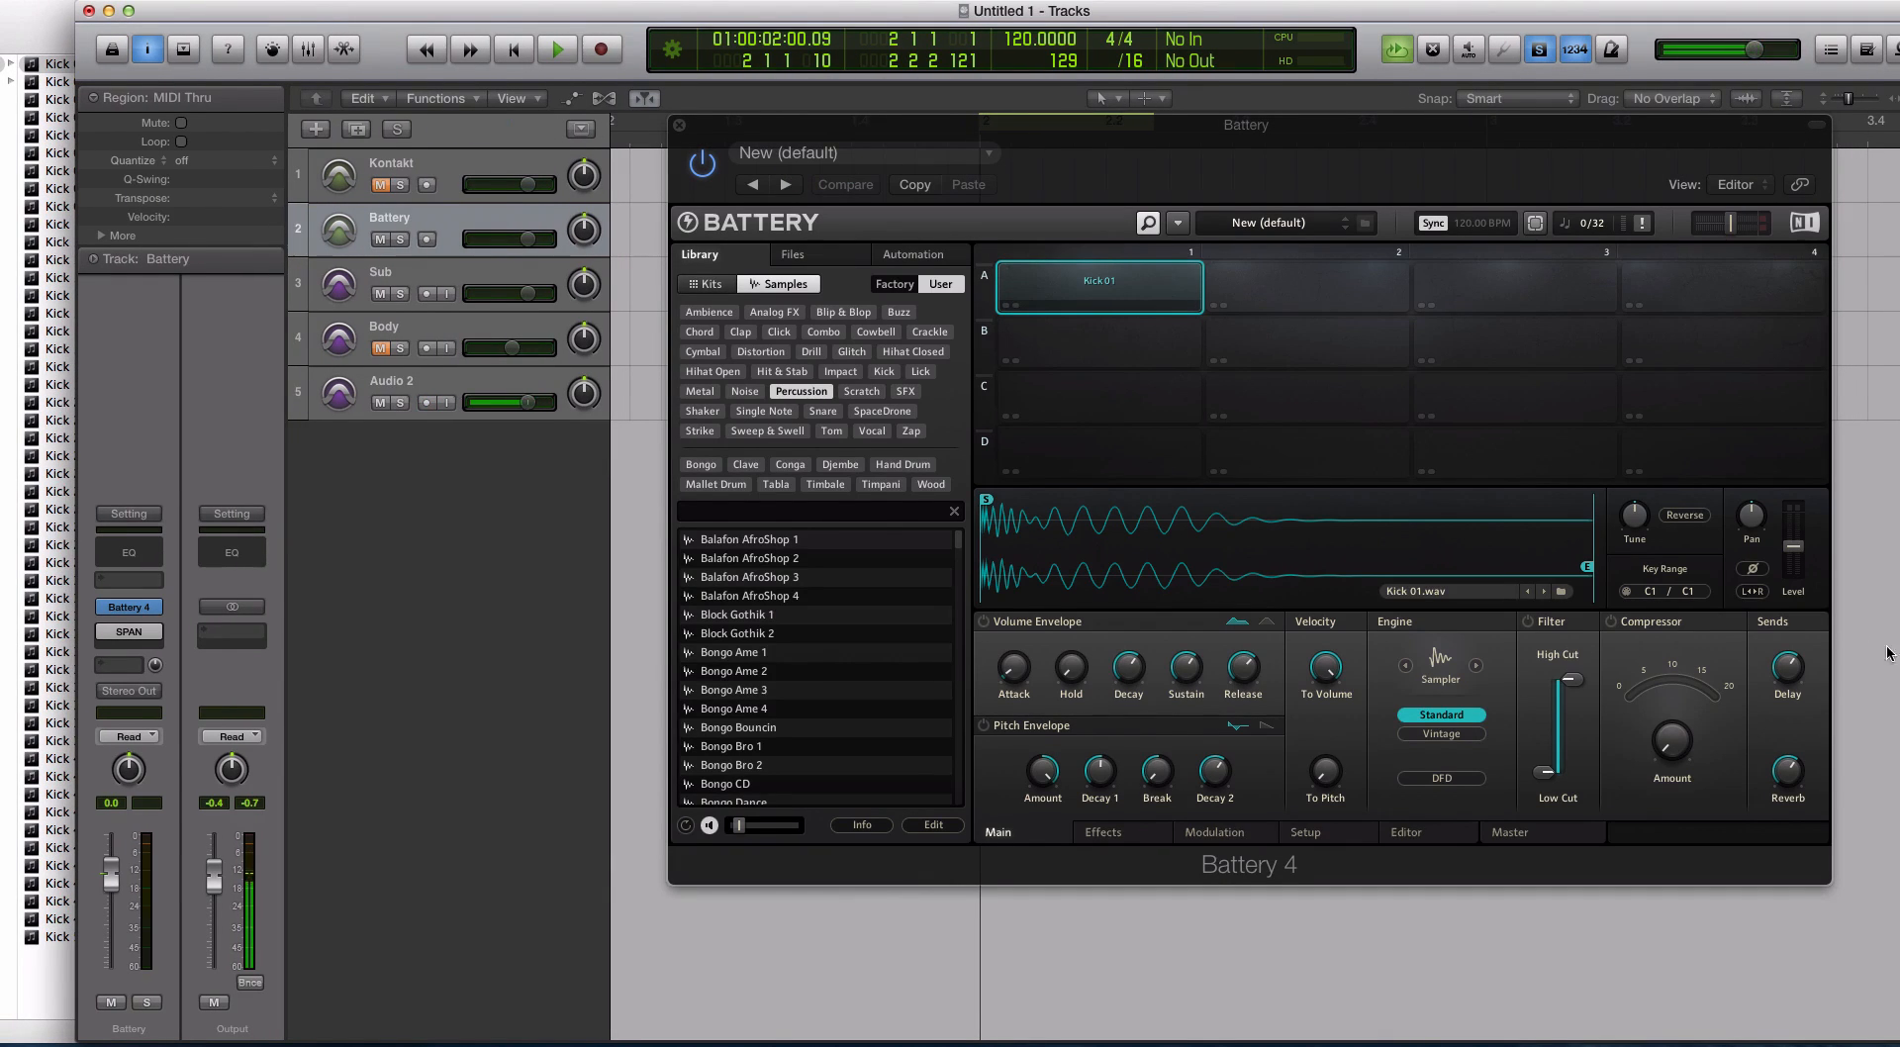
Set the Kick 01 cell's key range to C2, adjust its Tune, and raise the Battery track's volume to +3.1 dB
{"action": "left_click", "coordinate": [1626, 591]}
{"action": "left_click_drag", "start_coordinate": [1635, 519], "coordinate": [1635, 528]}
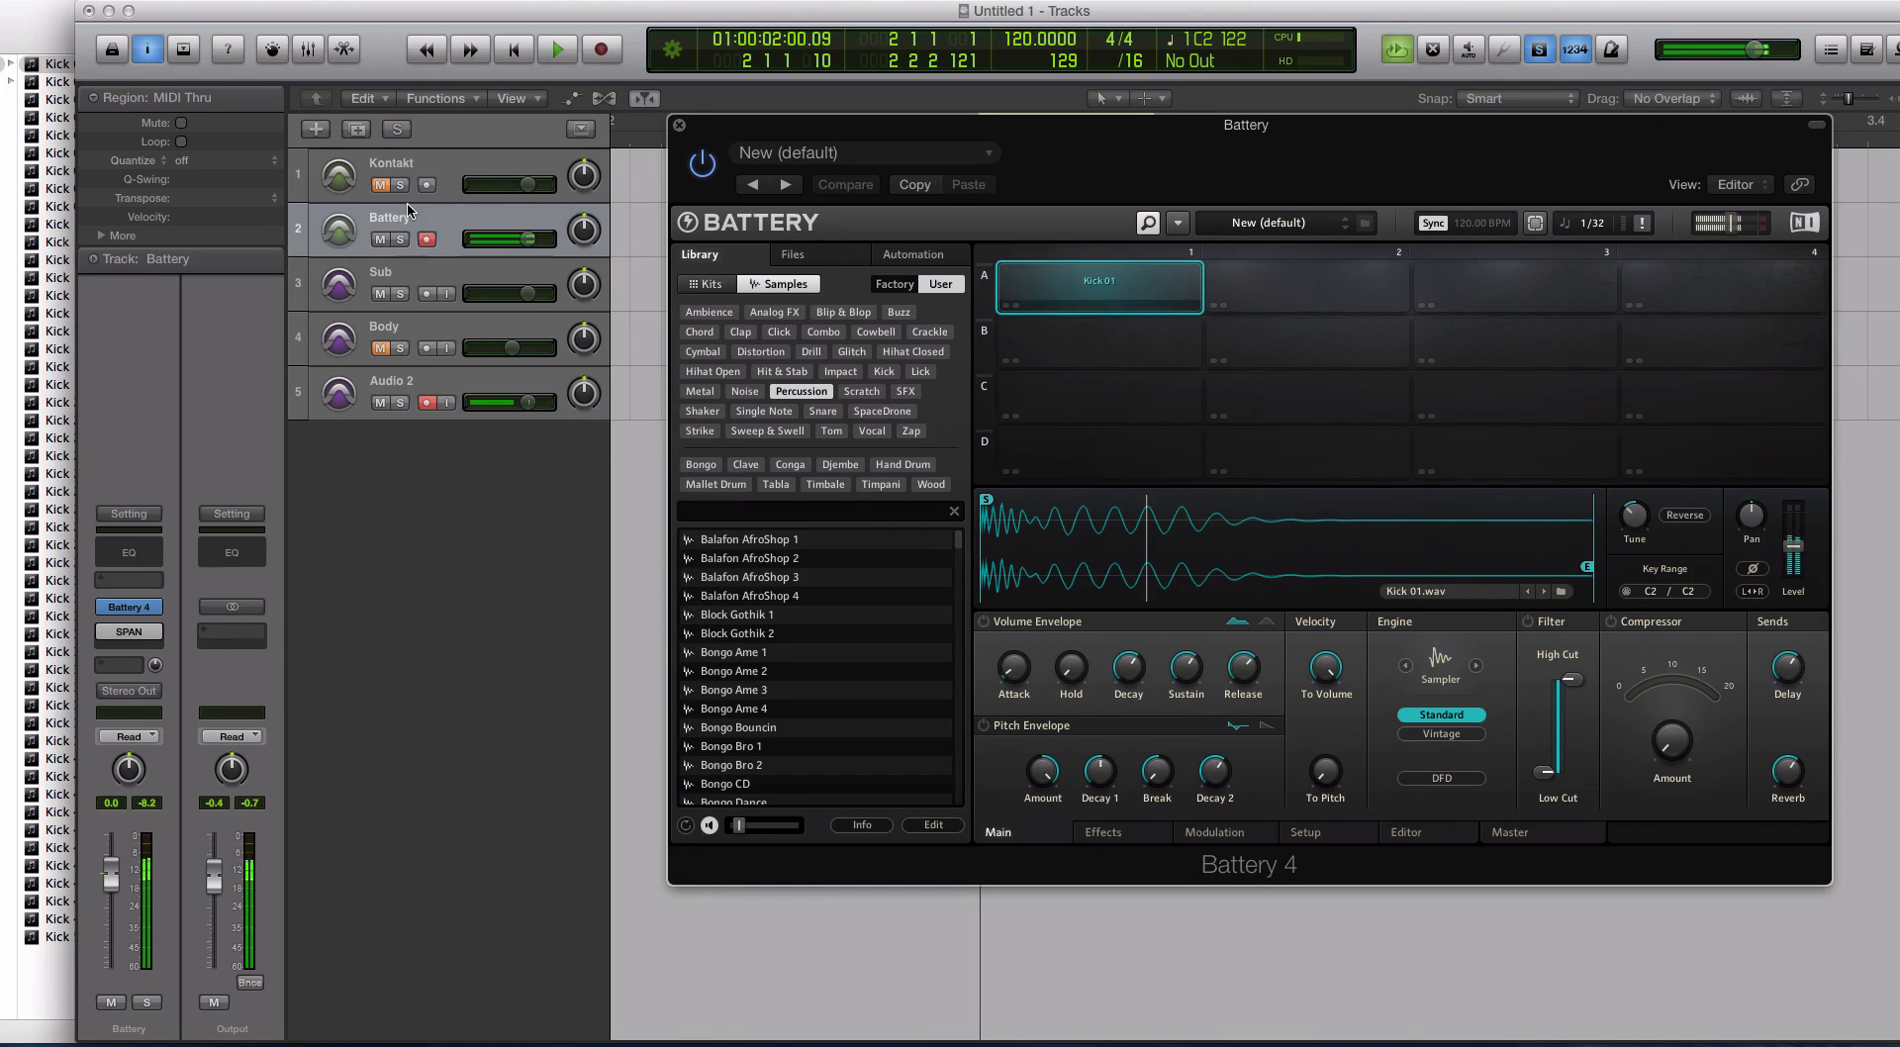
{"action": "left_click_drag", "start_coordinate": [527, 238], "coordinate": [534, 238]}
Close Battery, play the Sub track's kick for comparison, and lower the Sub track's volume to -2.5 dB
{"action": "left_click", "coordinate": [465, 280]}
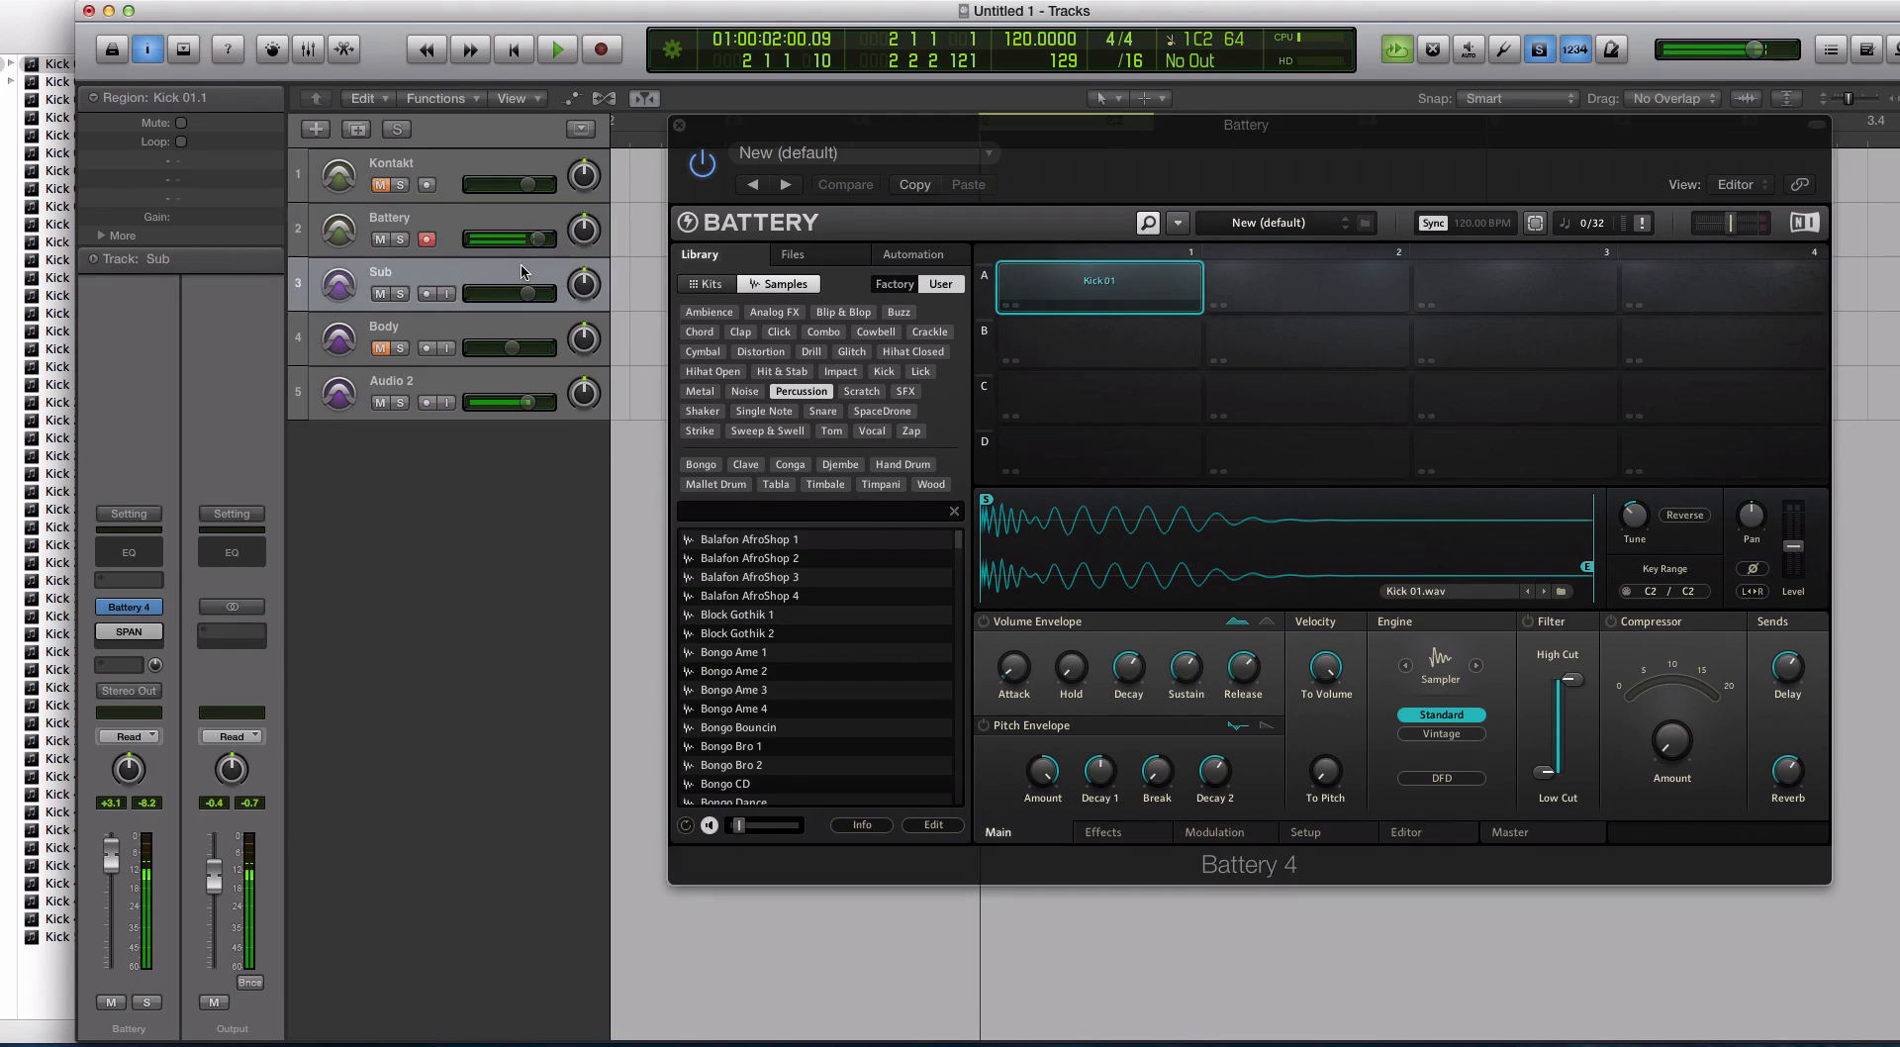
{"action": "left_click", "coordinate": [681, 127]}
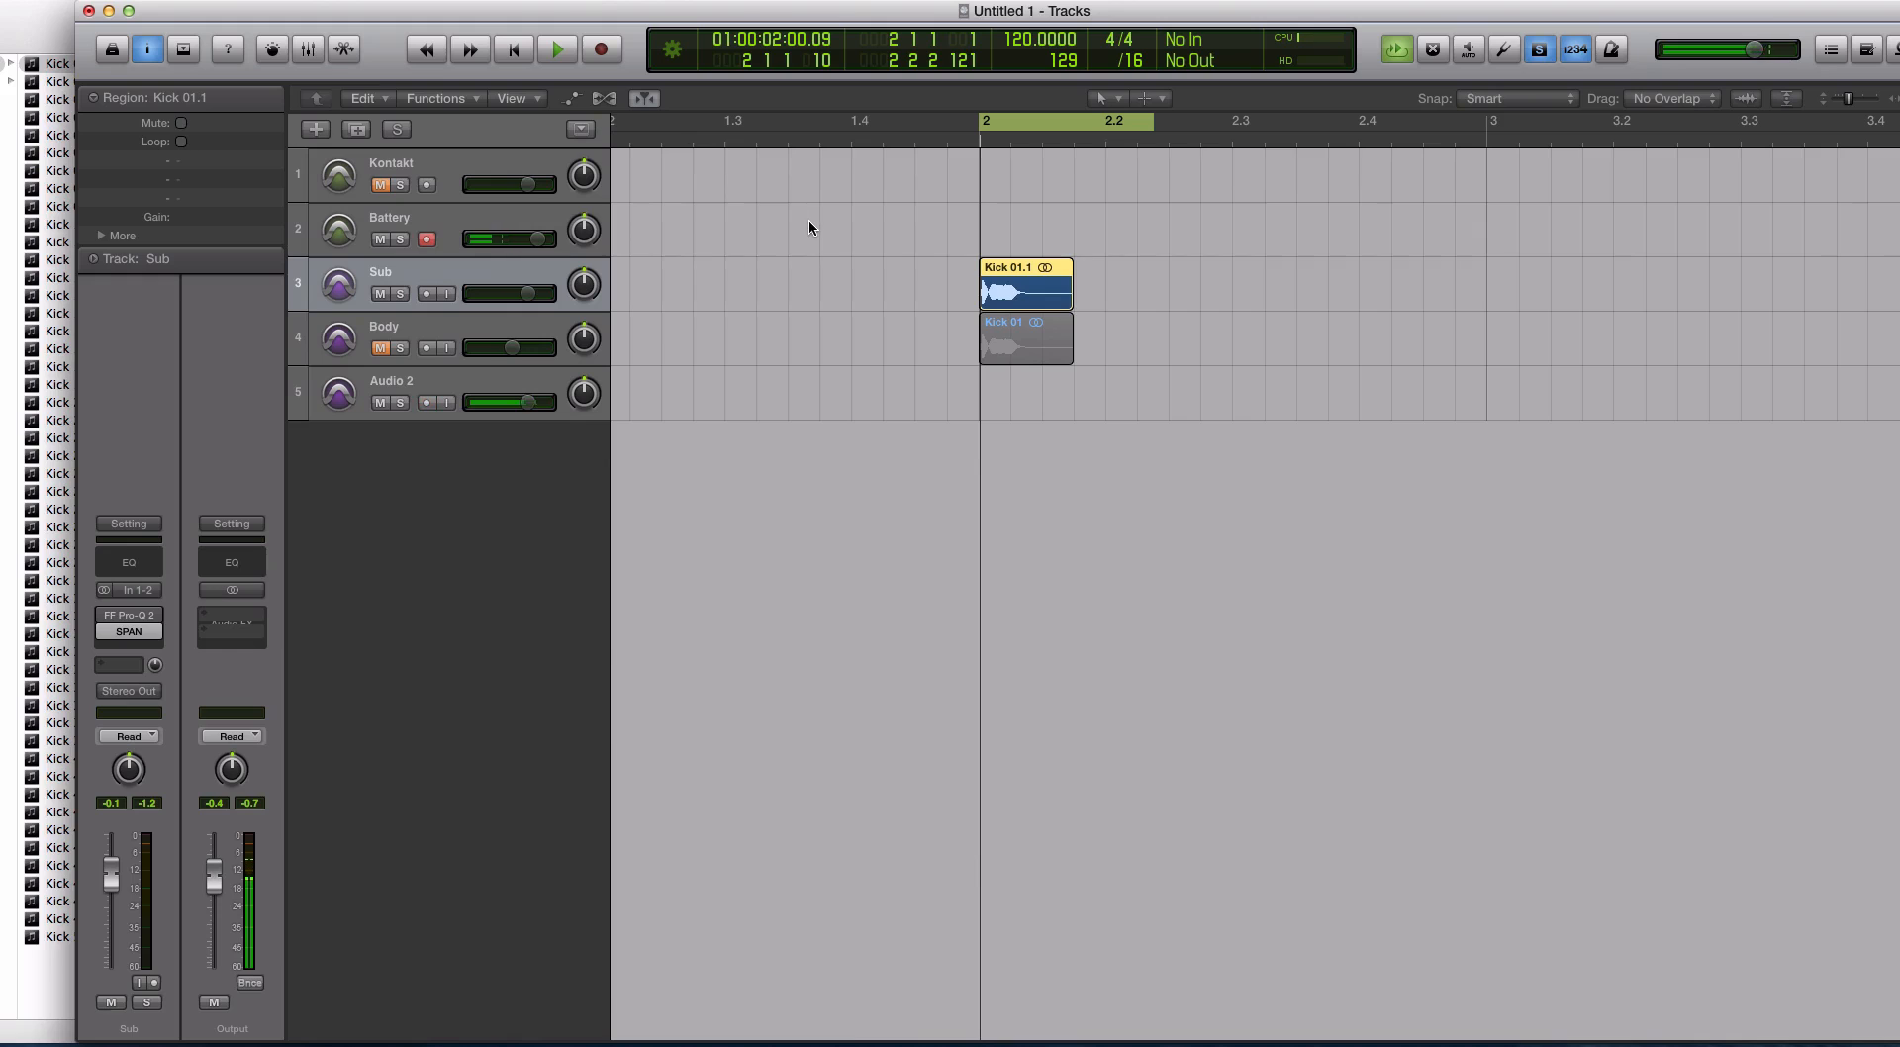
{"action": "key", "text": "space"}
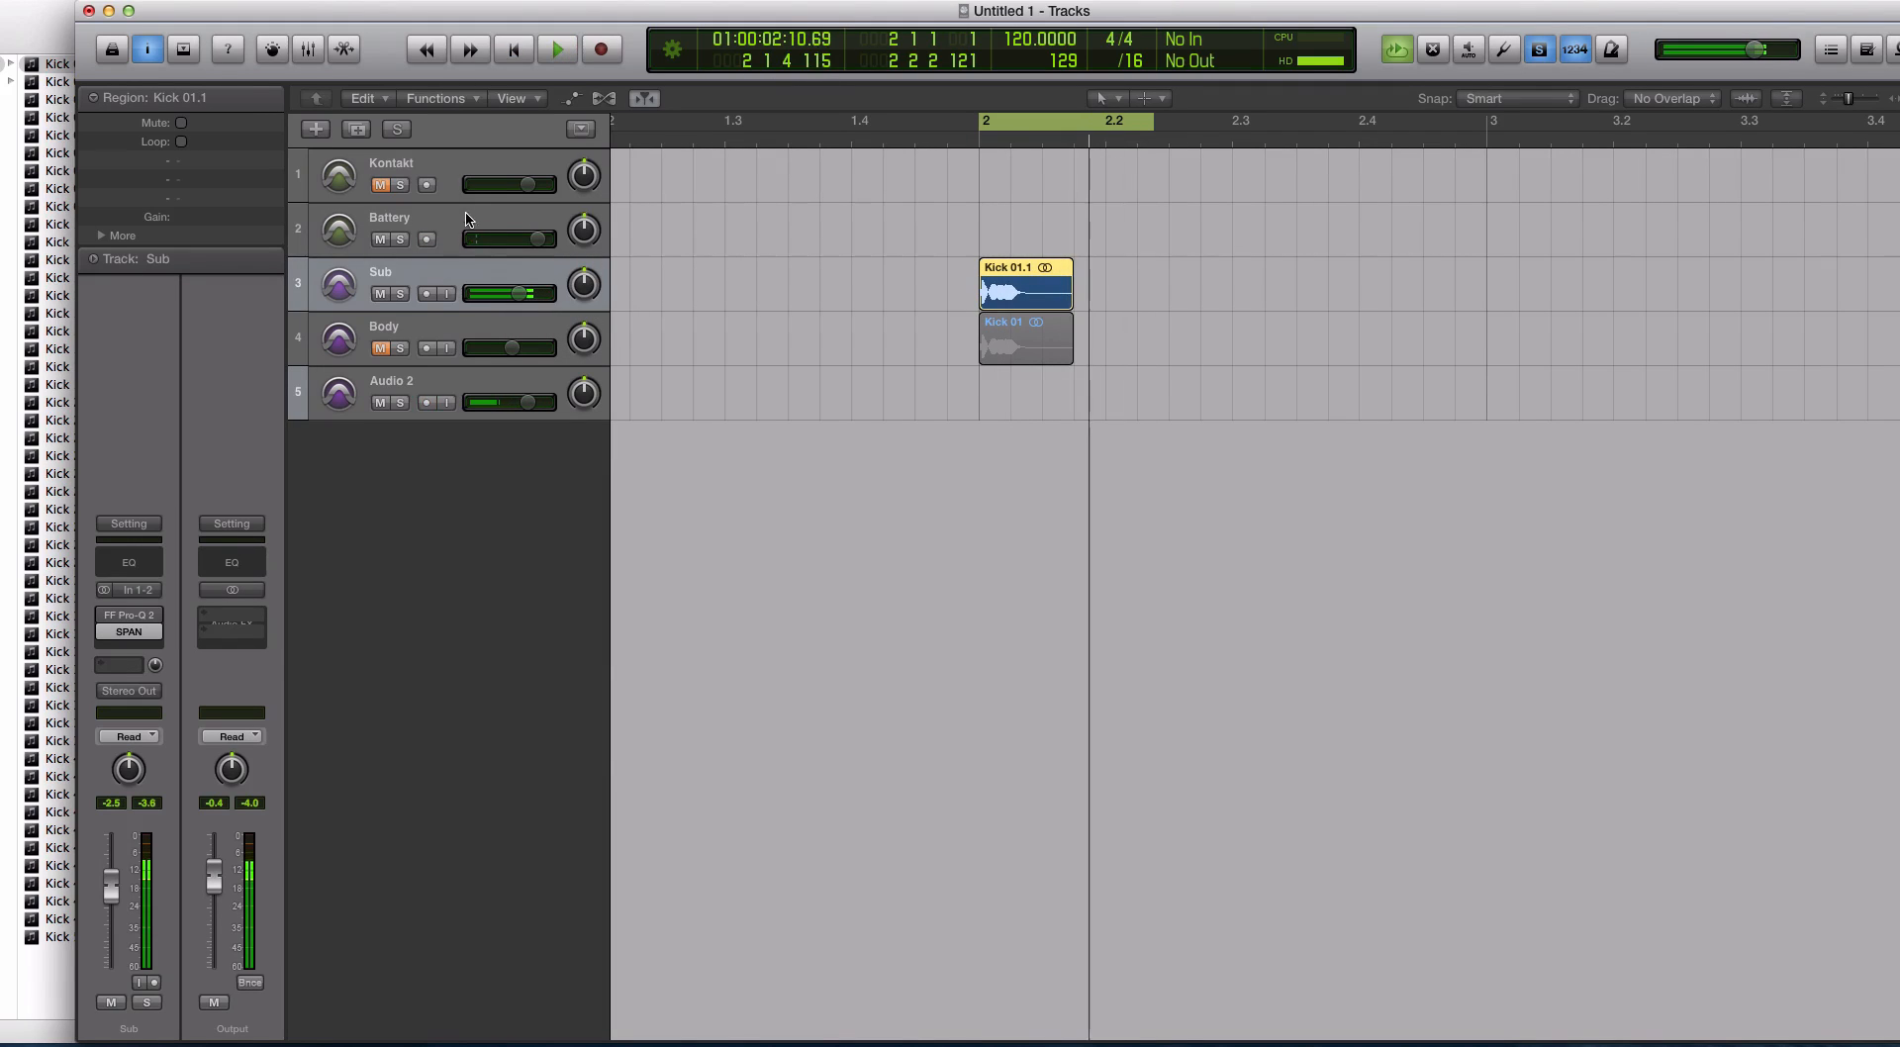
Reopen Battery 4 to view the Kick 01 cell's Tune control, and open the Battery track's SPAN analyzer
{"action": "left_click", "coordinate": [466, 220]}
{"action": "left_click", "coordinate": [120, 609]}
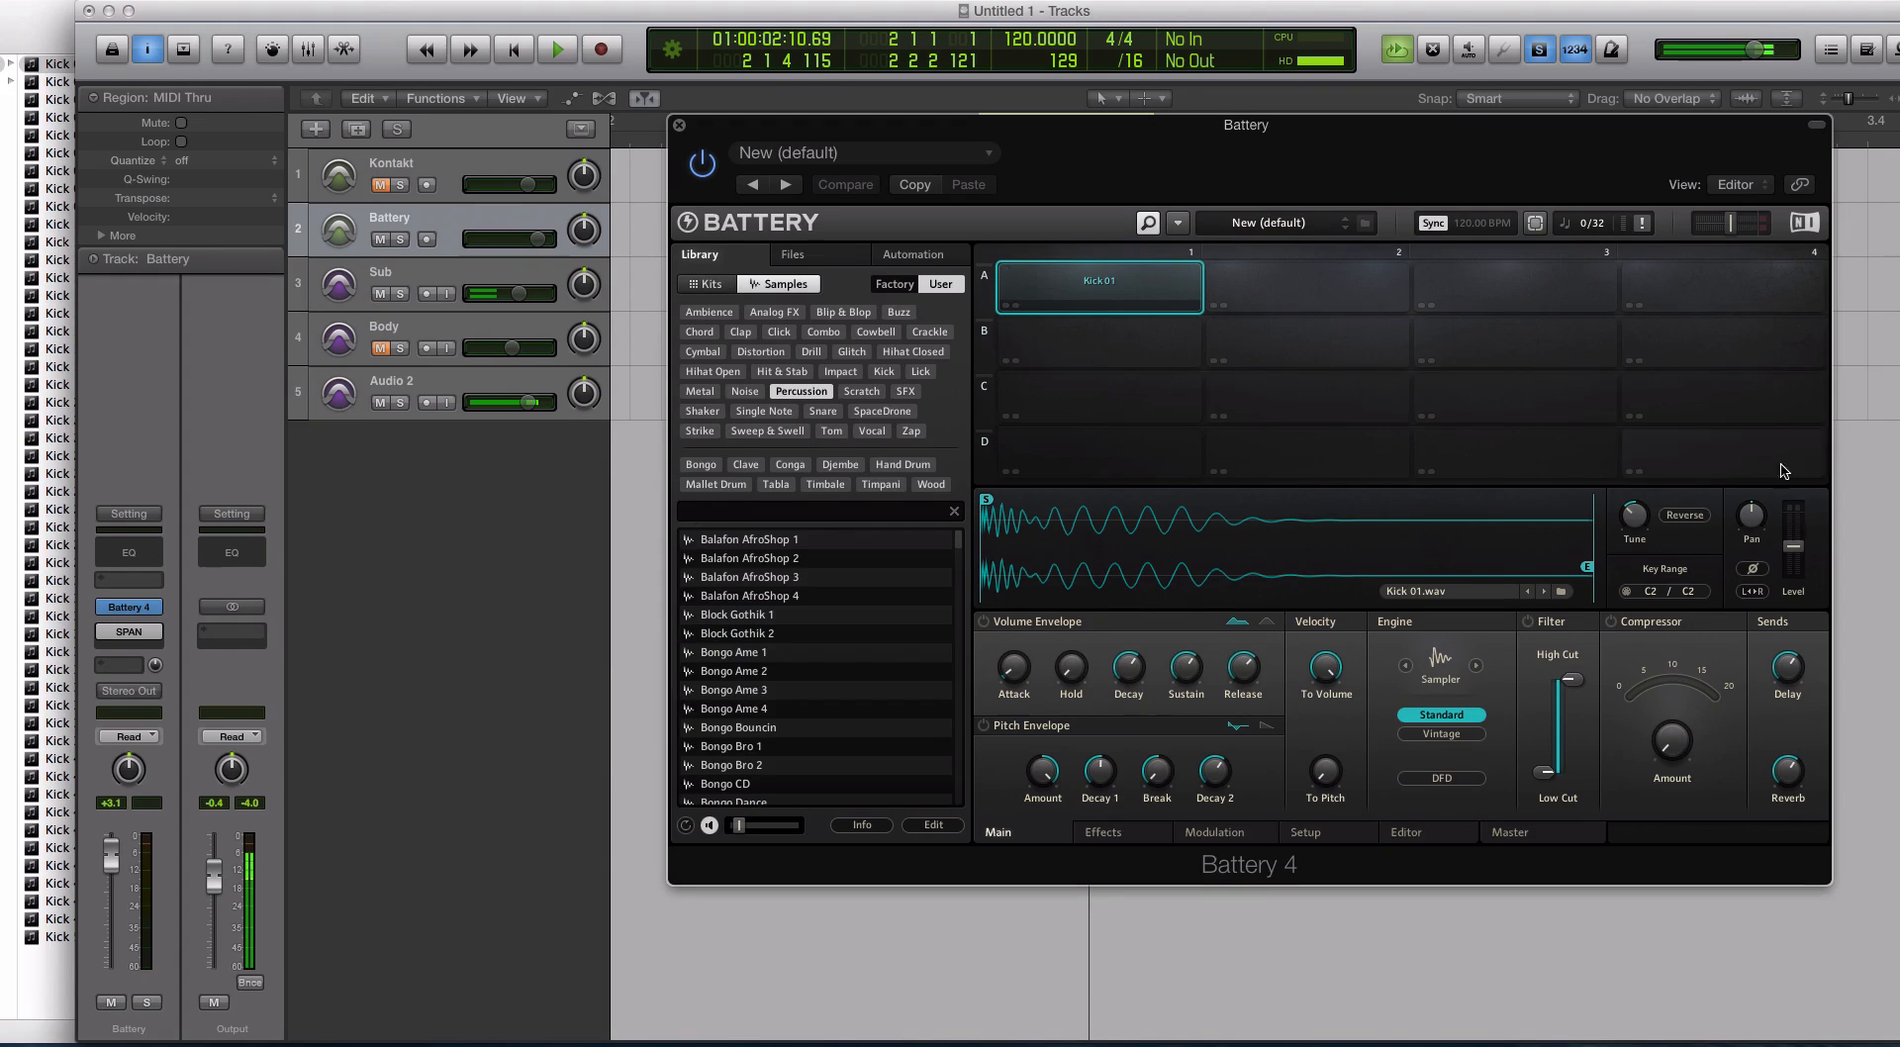
{"action": "mouse_move", "coordinate": [1645, 521]}
{"action": "left_click", "coordinate": [129, 632]}
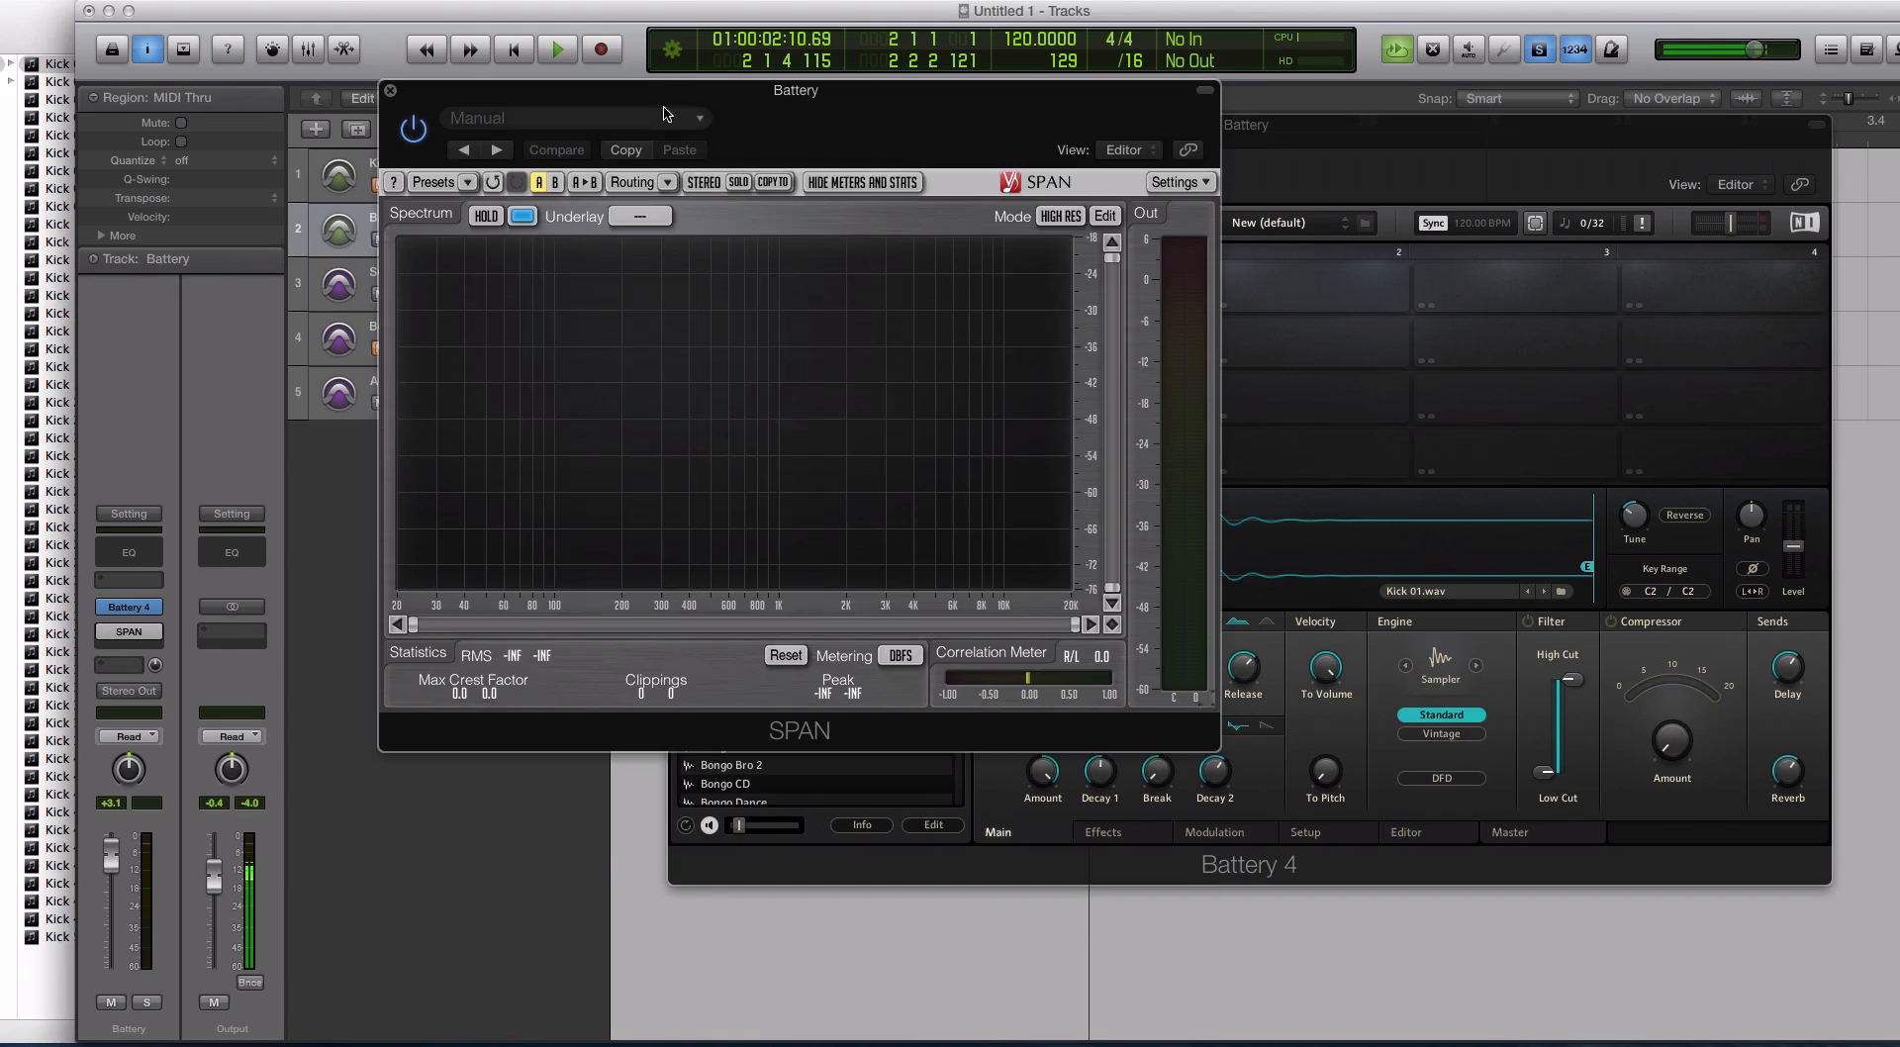
{"action": "left_click_drag", "start_coordinate": [235, 10], "coordinate": [168, 10]}
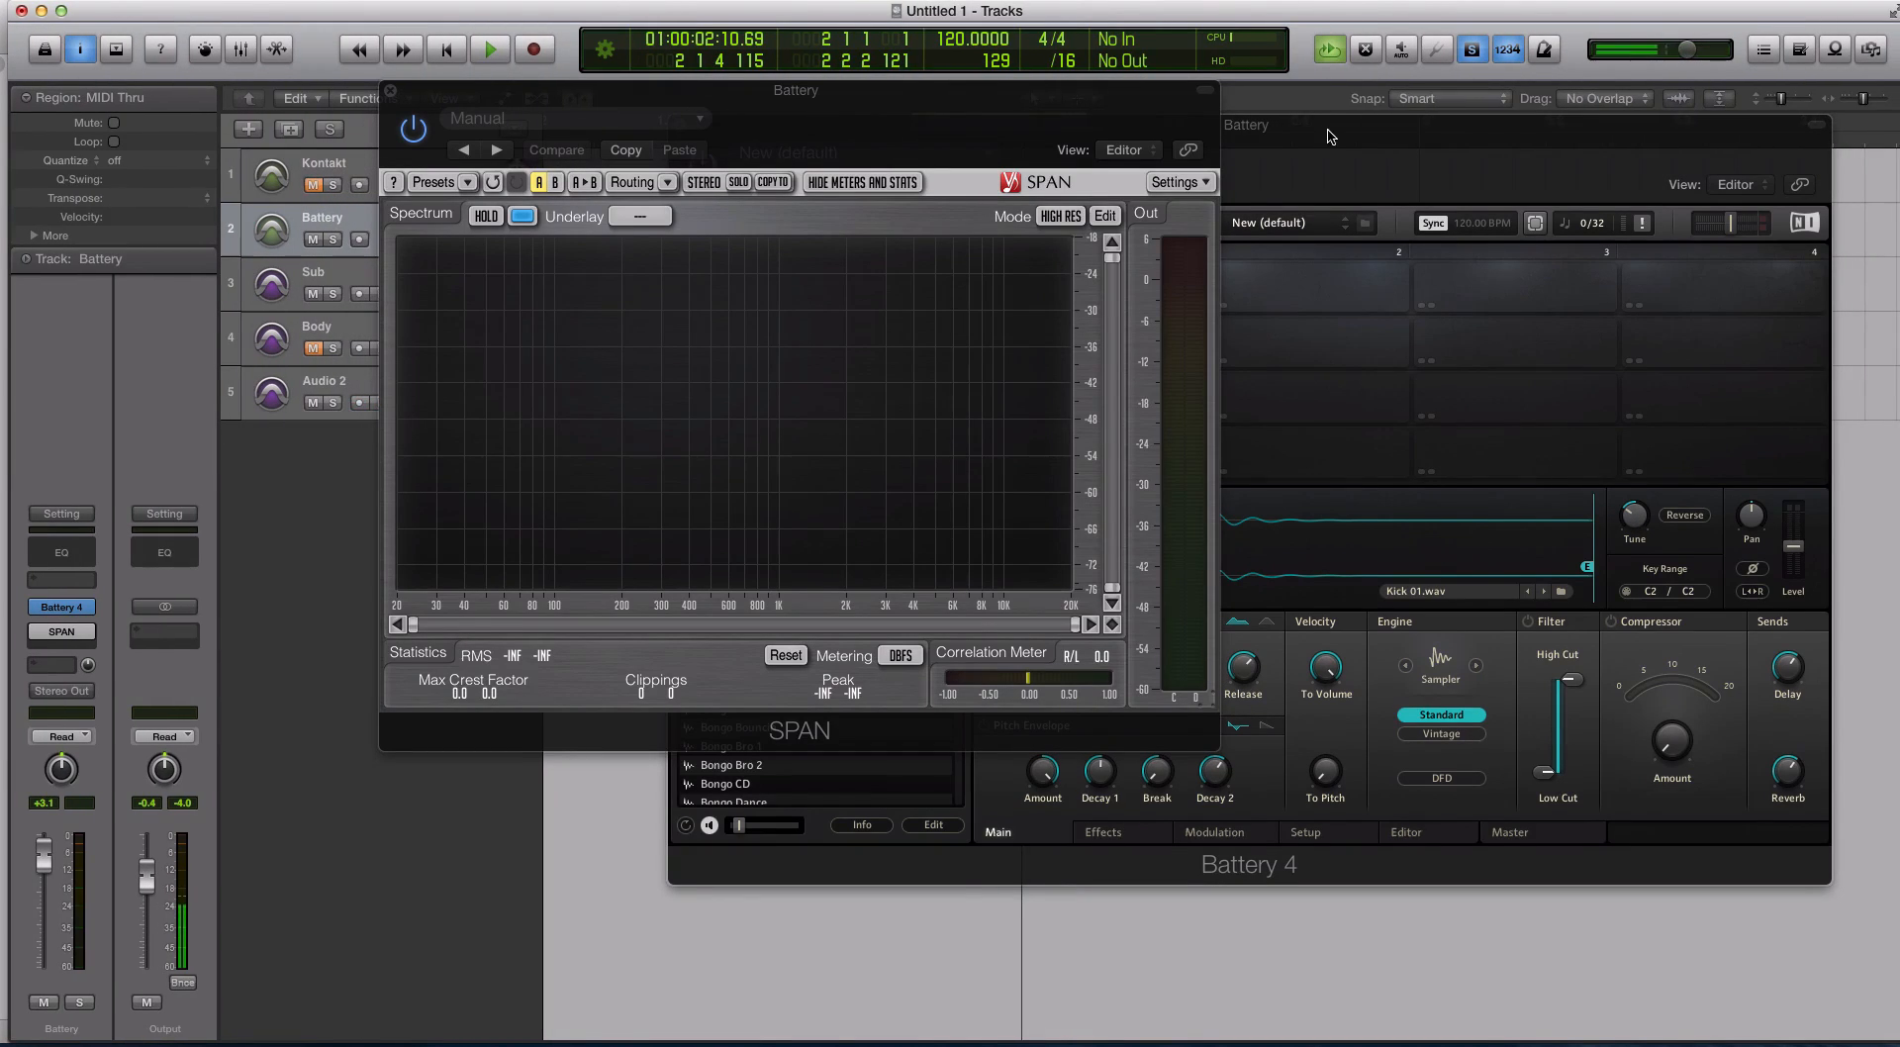
Close the Battery window, reposition SPAN, and play the tuned kick with Hold on to examine its spectrum
{"action": "left_click_drag", "start_coordinate": [1328, 131], "coordinate": [1817, 112]}
{"action": "left_click", "coordinate": [1168, 106]}
{"action": "left_click_drag", "start_coordinate": [974, 94], "coordinate": [1176, 139]}
{"action": "left_click", "coordinate": [687, 261]}
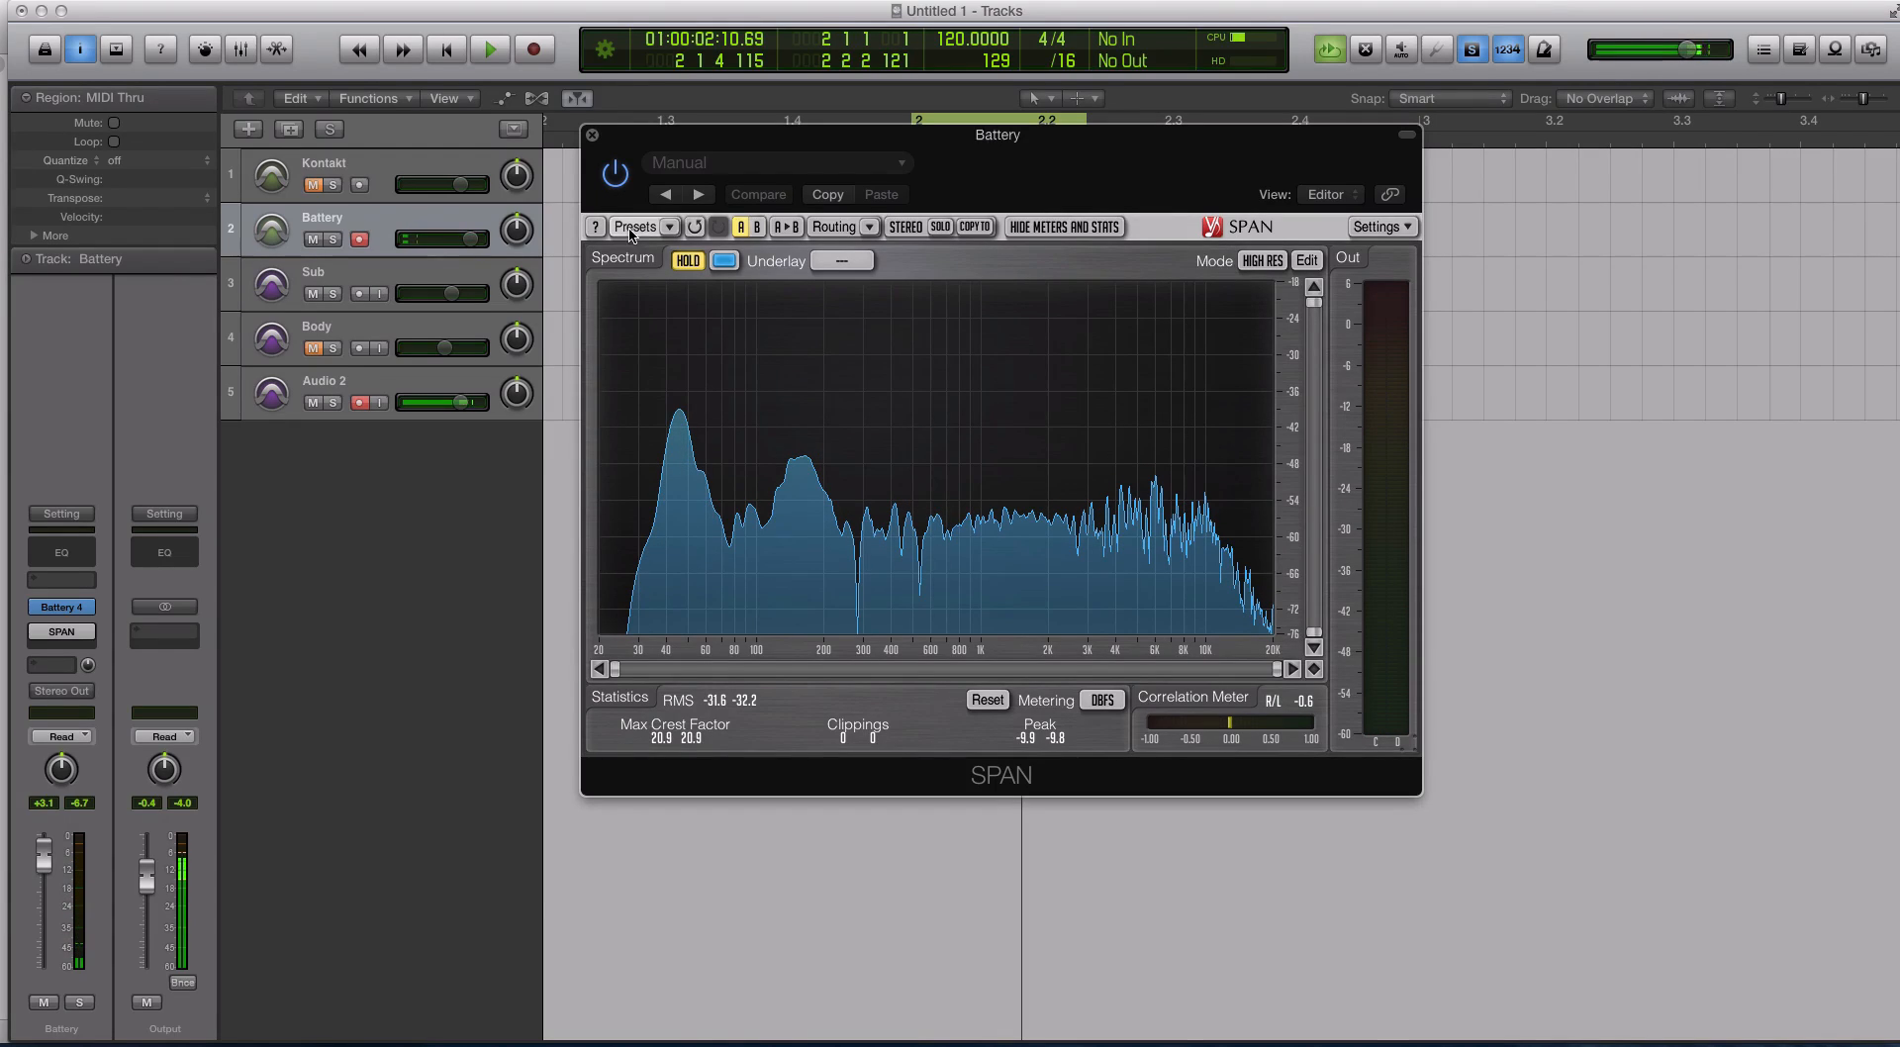
Close SPAN, mute the Battery track, unmute the Kontakt track, and open its Kontakt 5 instrument
{"action": "left_click", "coordinate": [592, 134]}
{"action": "left_click", "coordinate": [313, 238]}
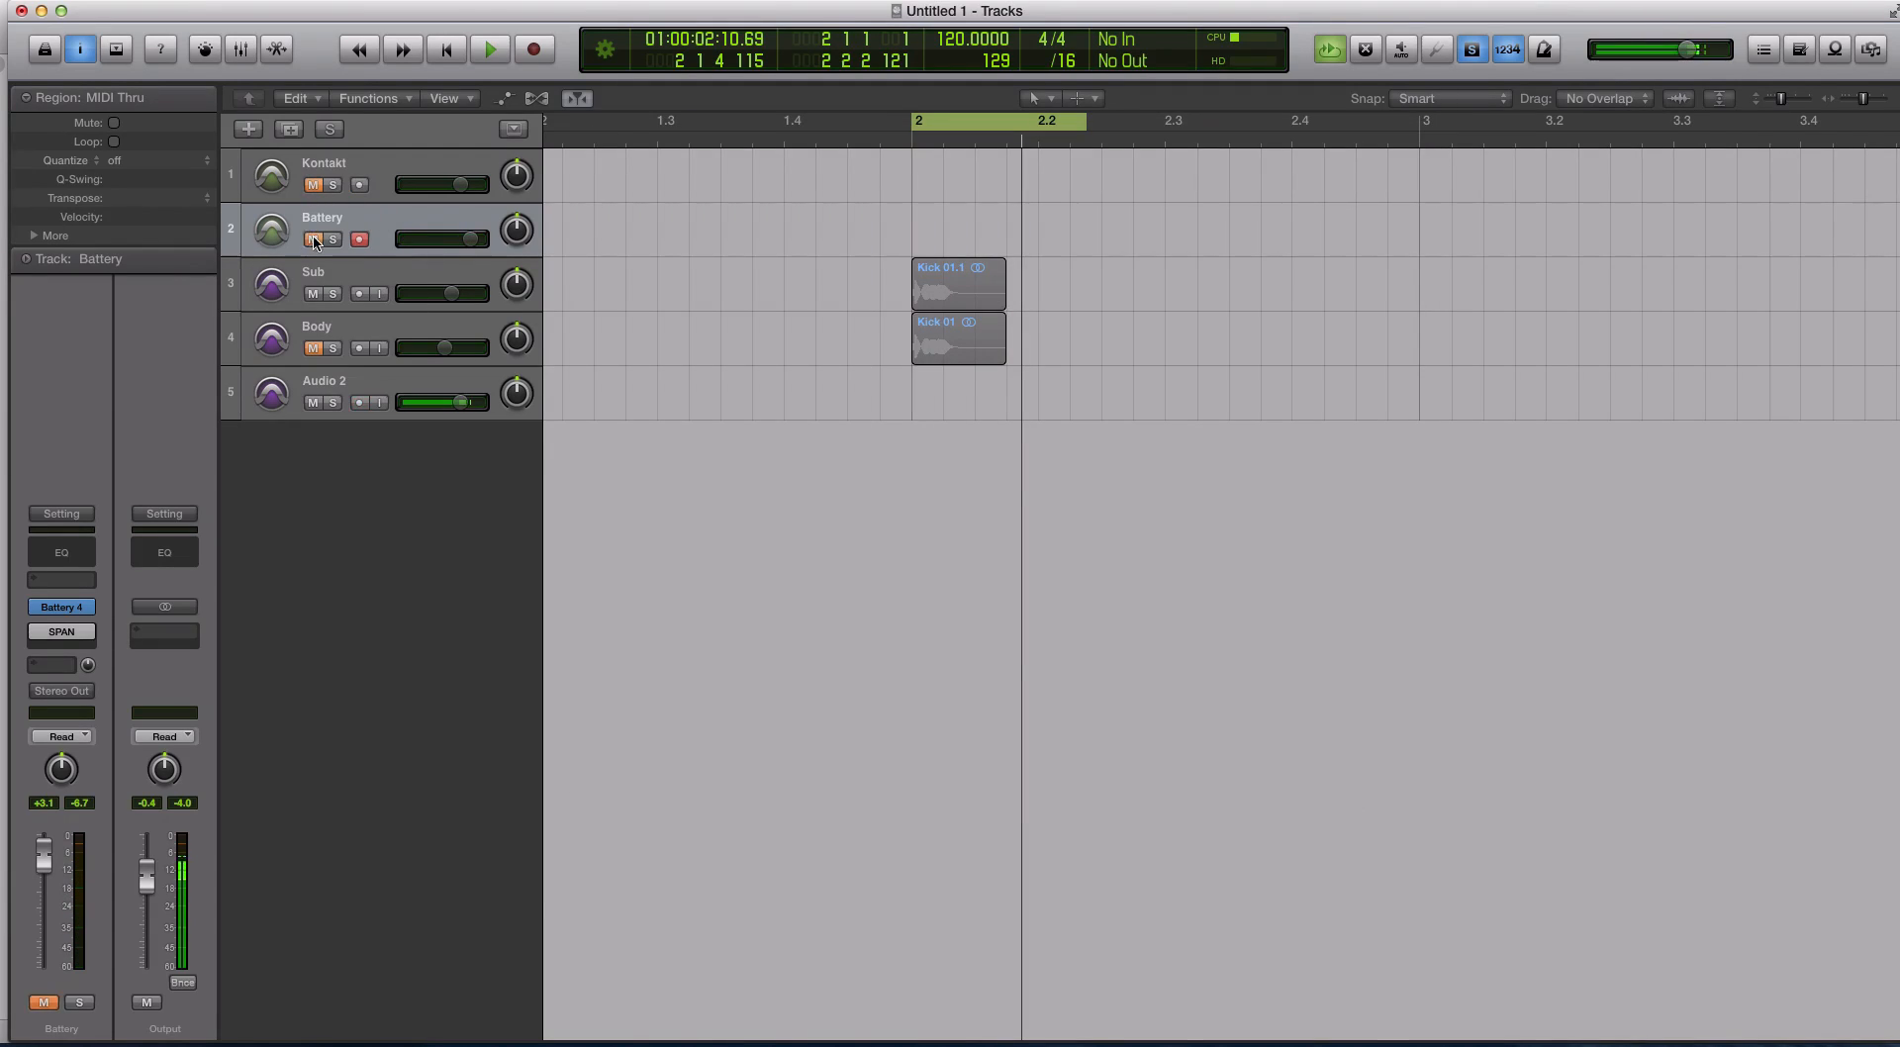
{"action": "left_click", "coordinate": [313, 186]}
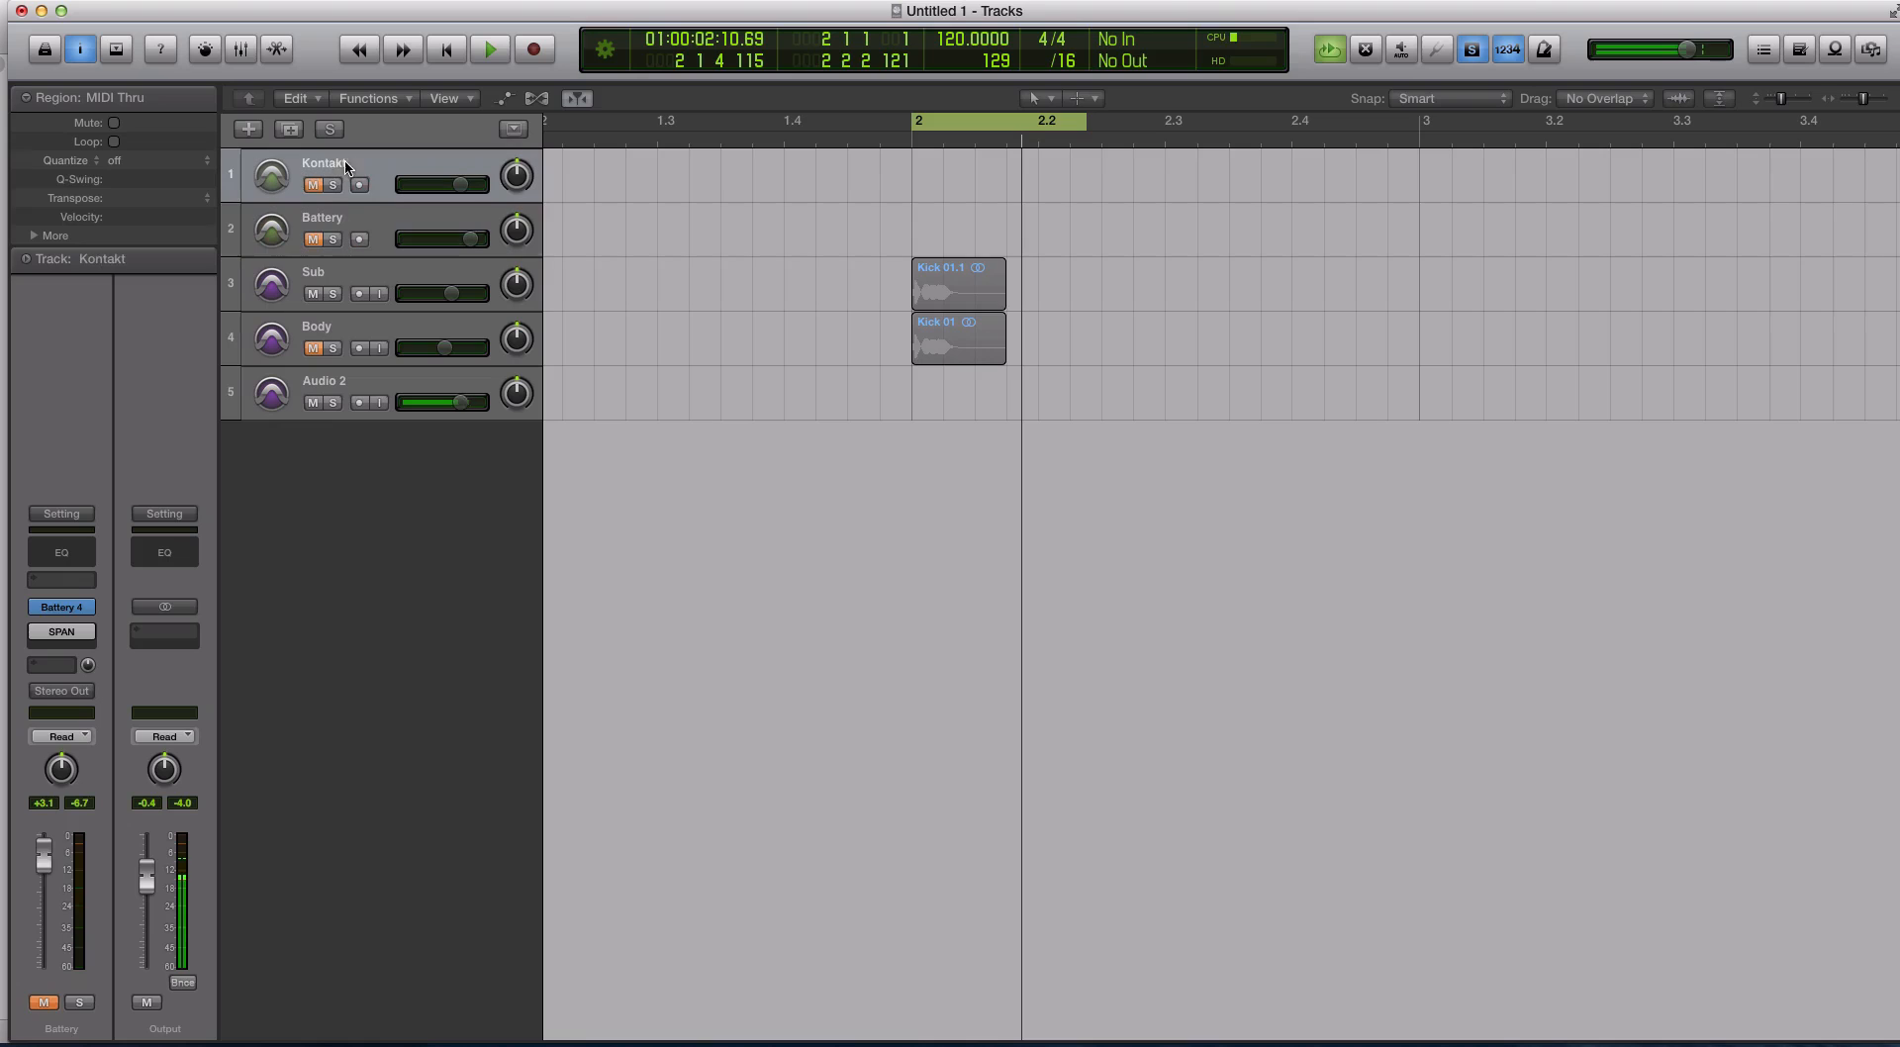
{"action": "left_click", "coordinate": [62, 606]}
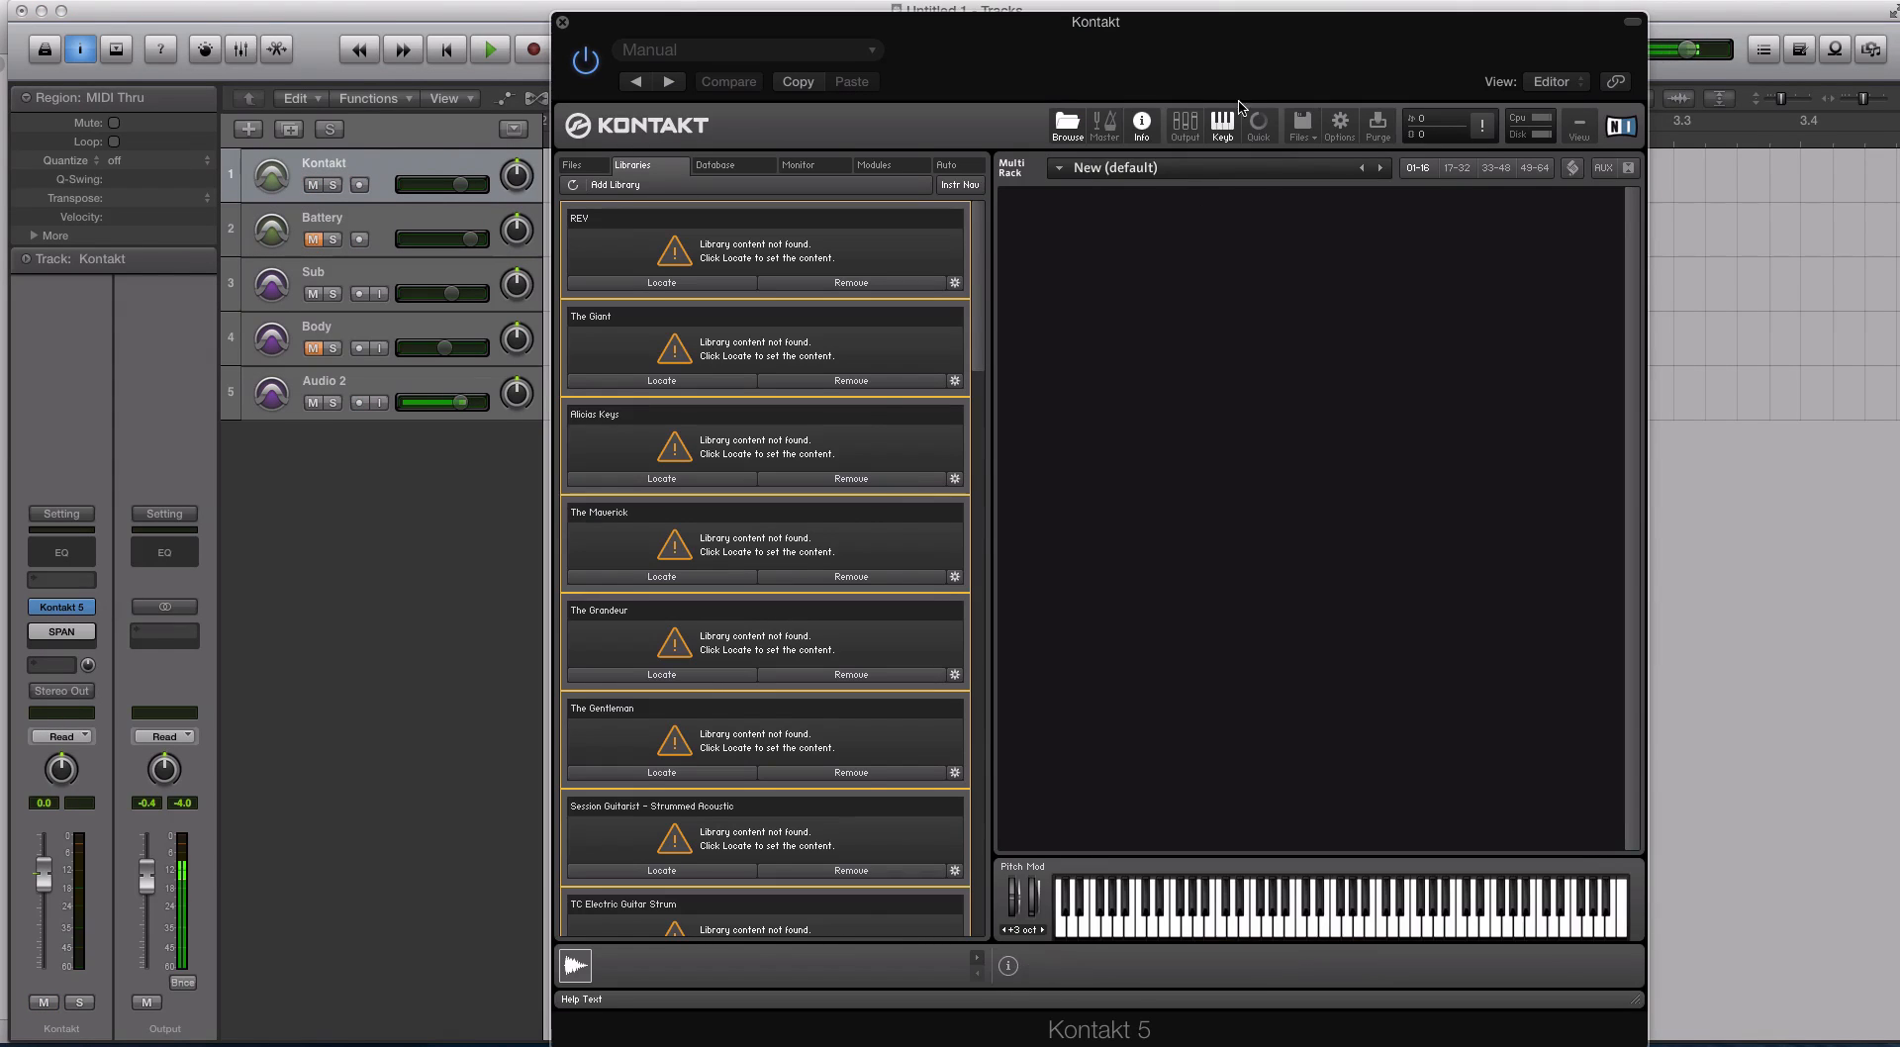
Create a new empty instrument in Kontakt and open its Mapping Editor
{"action": "left_click", "coordinate": [1301, 125]}
{"action": "left_click", "coordinate": [1317, 159]}
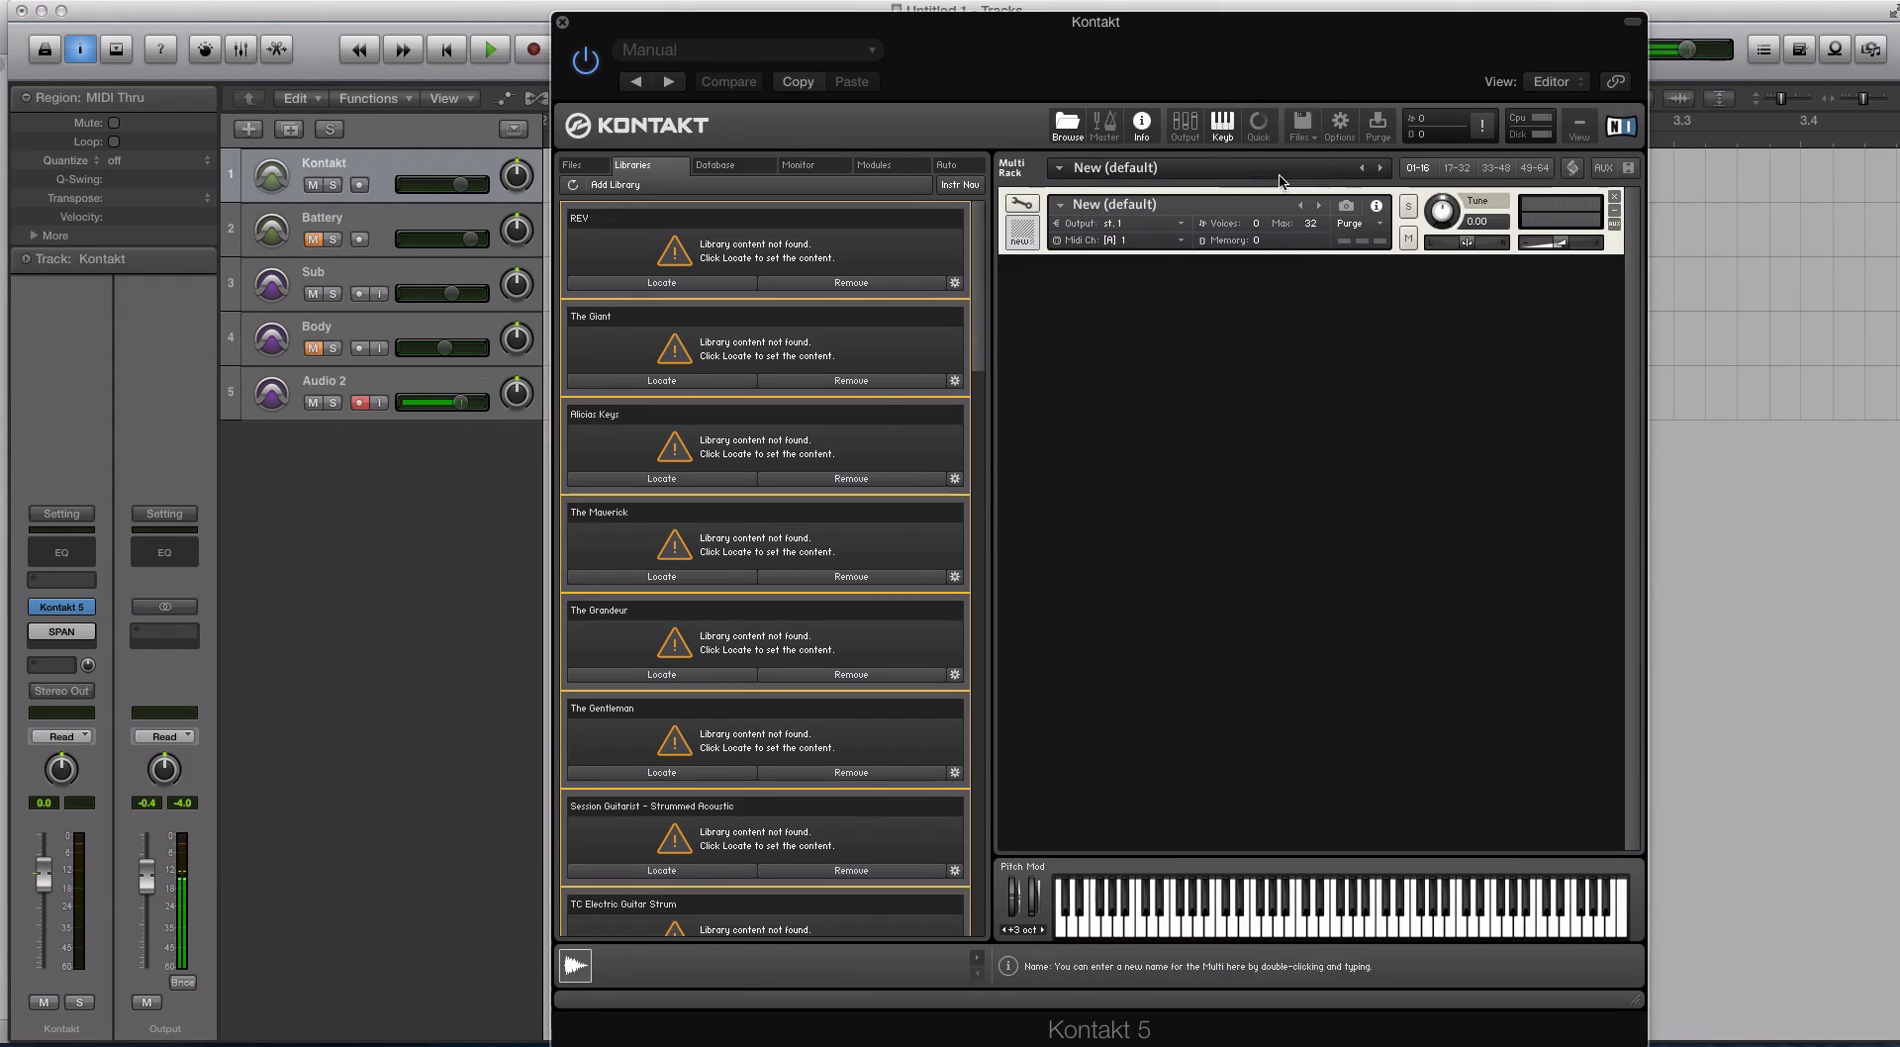
{"action": "left_click", "coordinate": [1019, 204]}
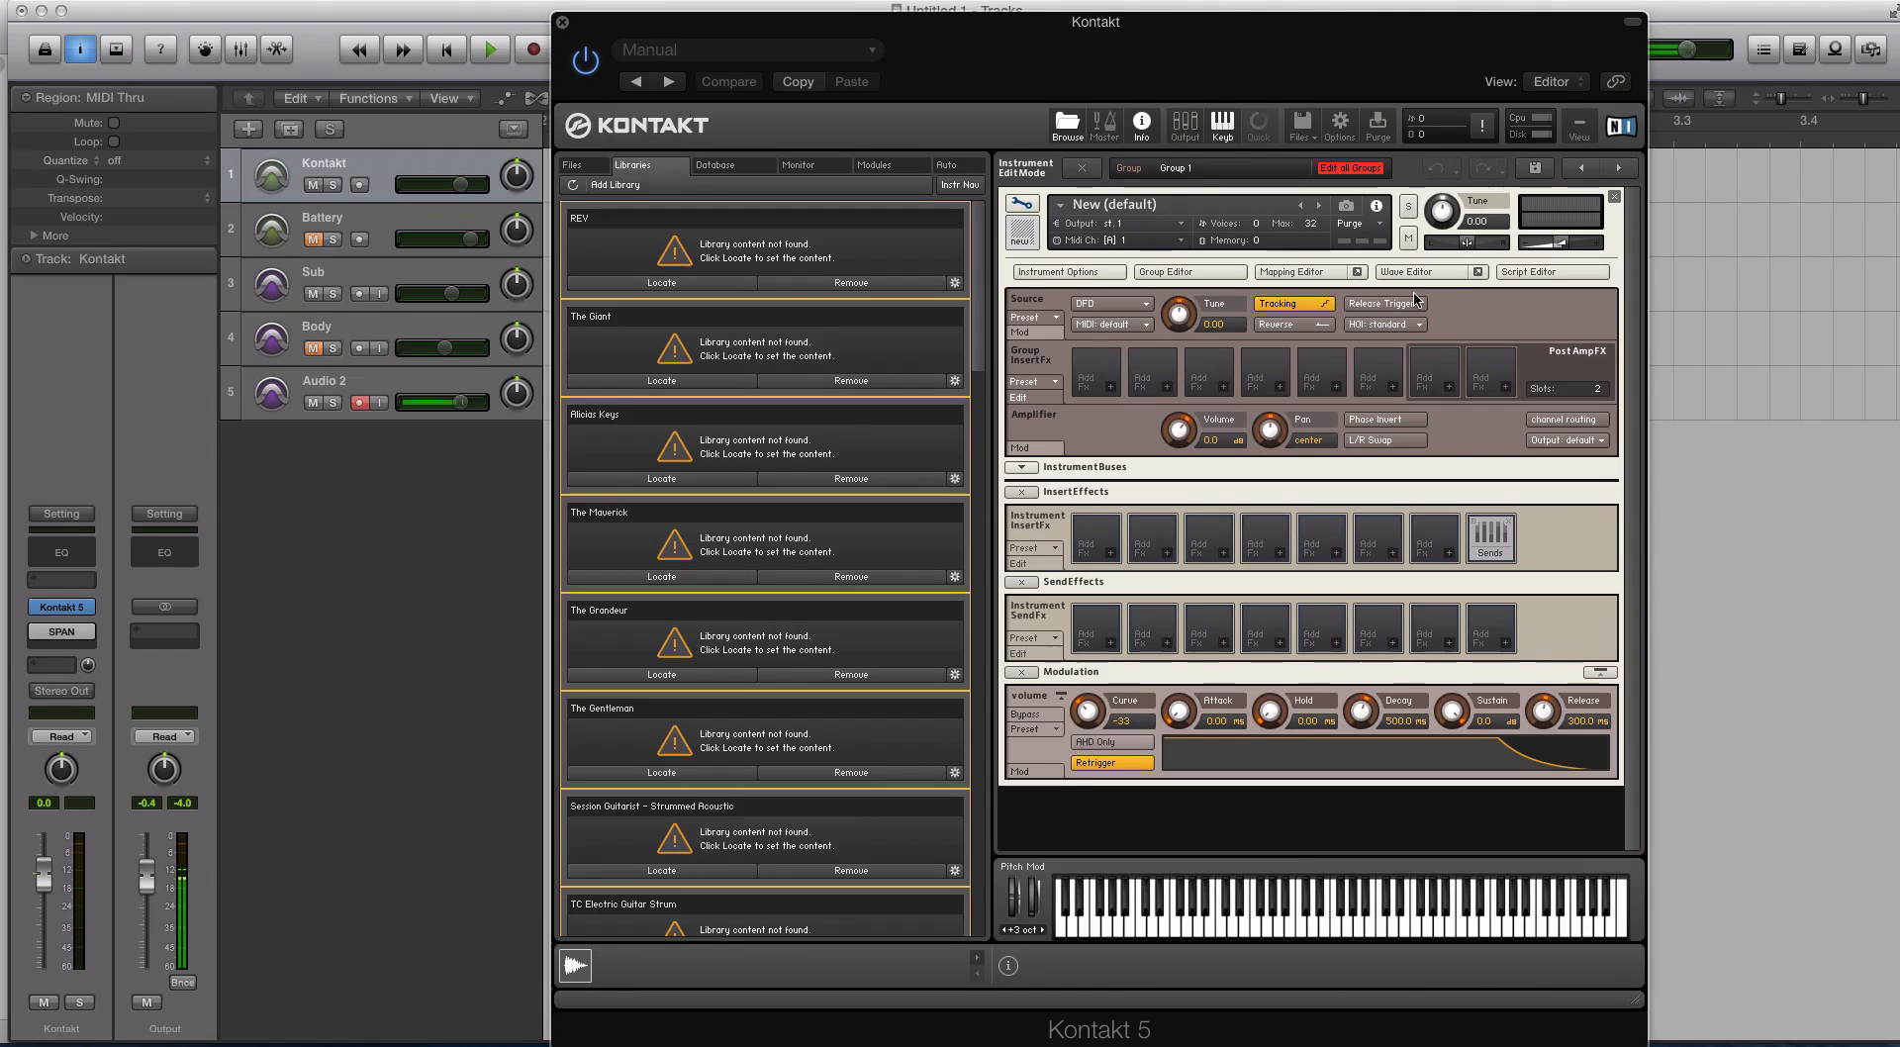
{"action": "left_click", "coordinate": [1291, 273]}
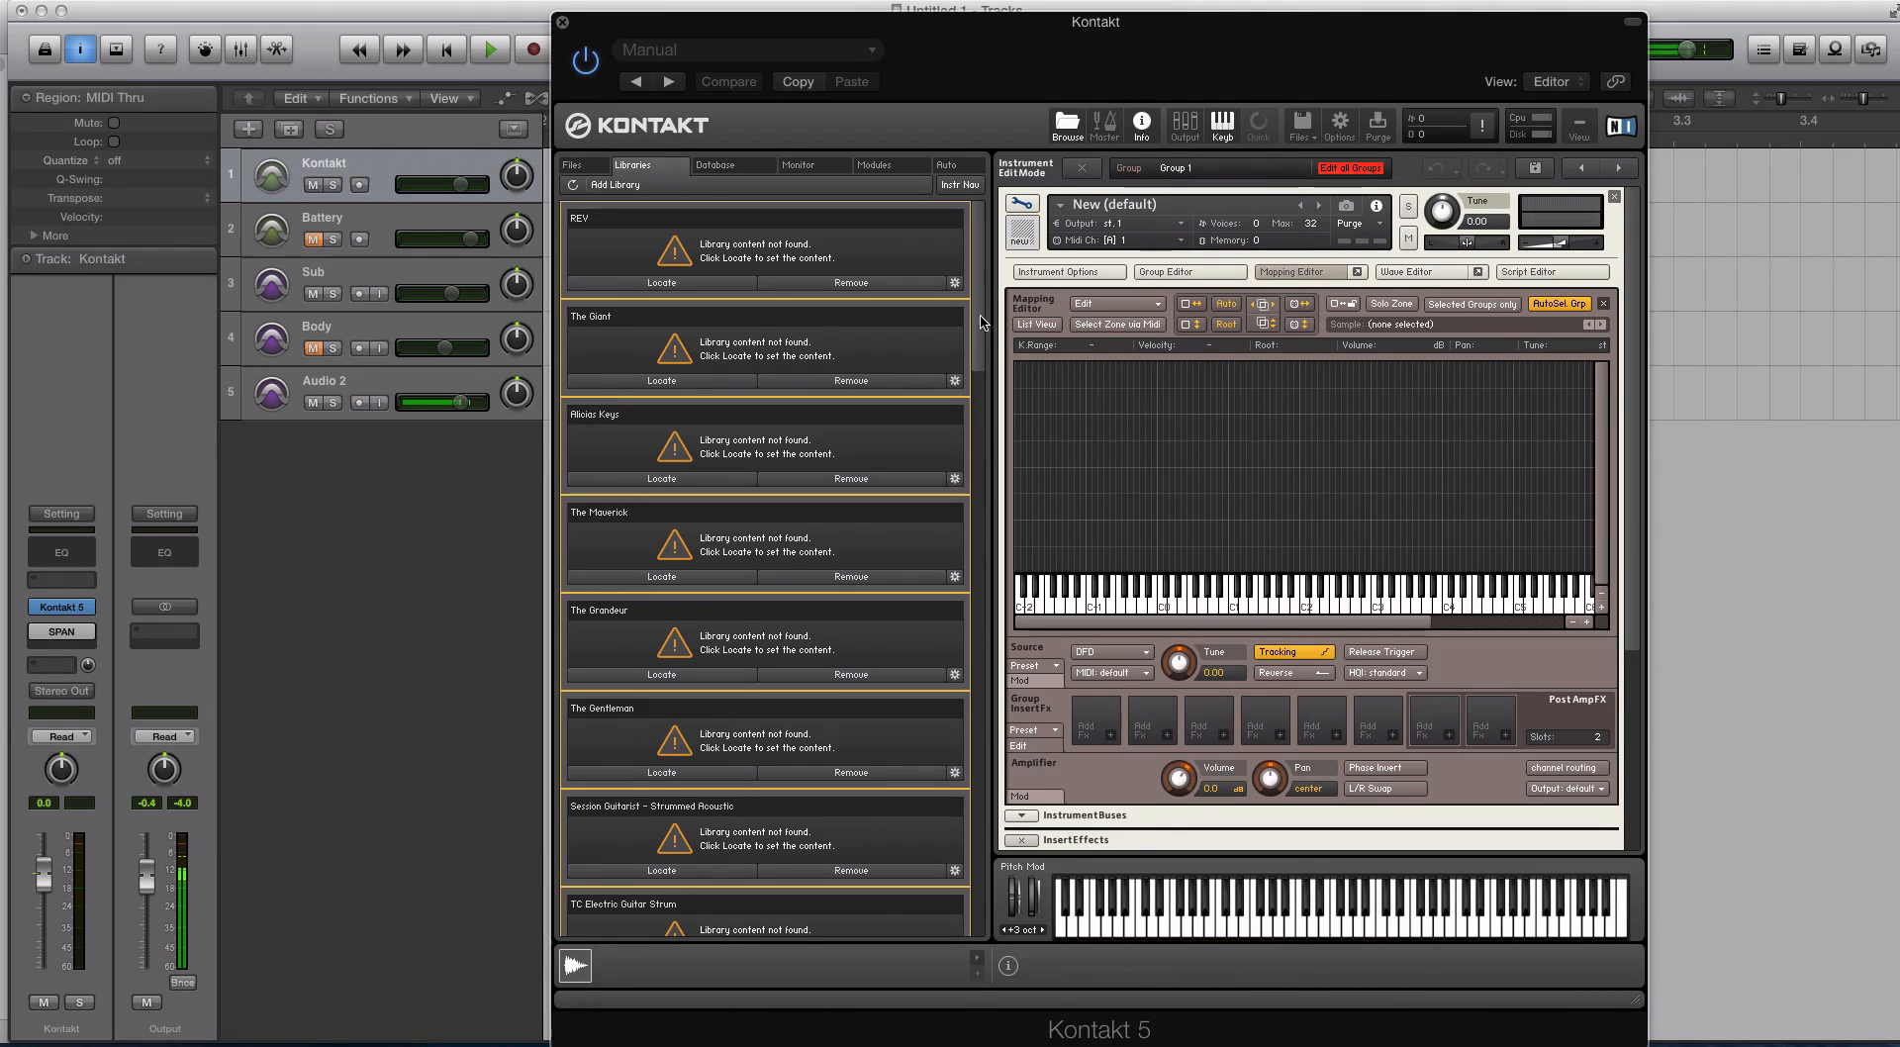
Add Kick 01.wav as a zone in the Mapping Editor, move its root to G#1, and remap it to G#2–C3
{"action": "left_click_drag", "start_coordinate": [3, 63], "coordinate": [1277, 537]}
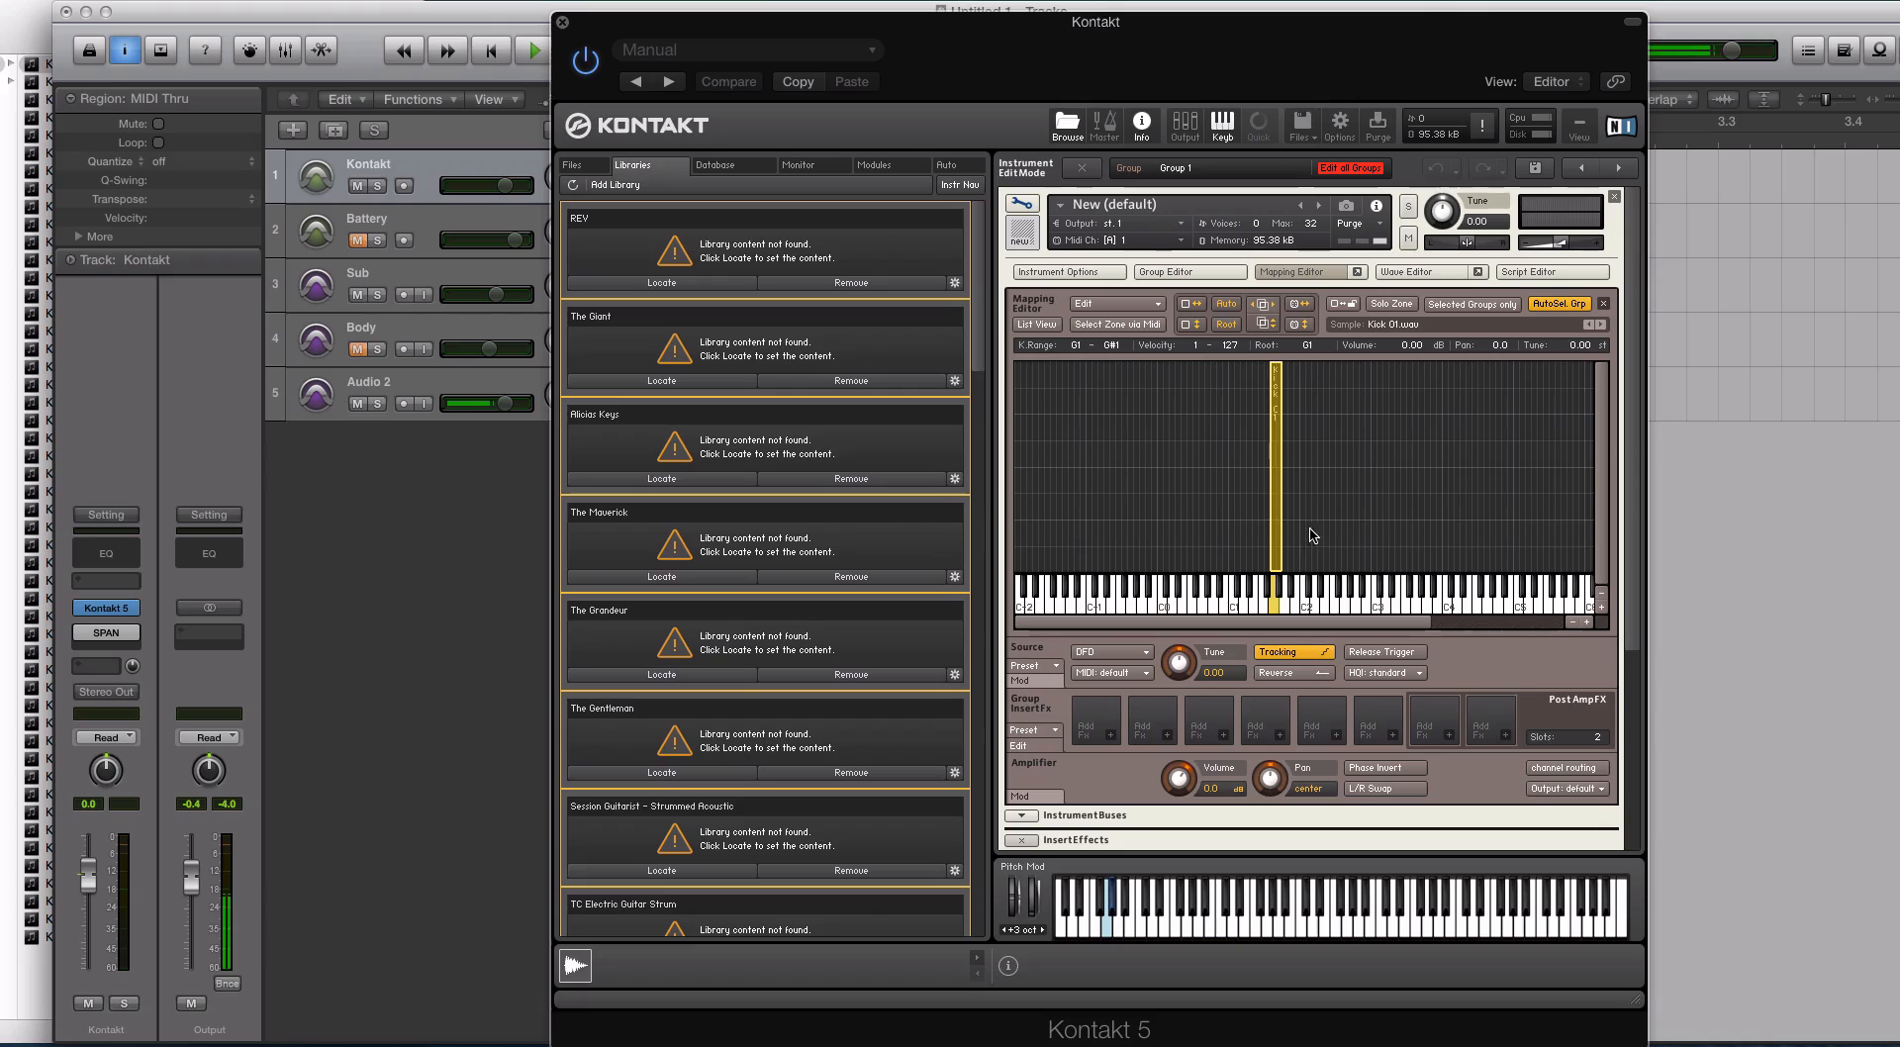
{"action": "left_click_drag", "start_coordinate": [1278, 516], "coordinate": [1285, 513]}
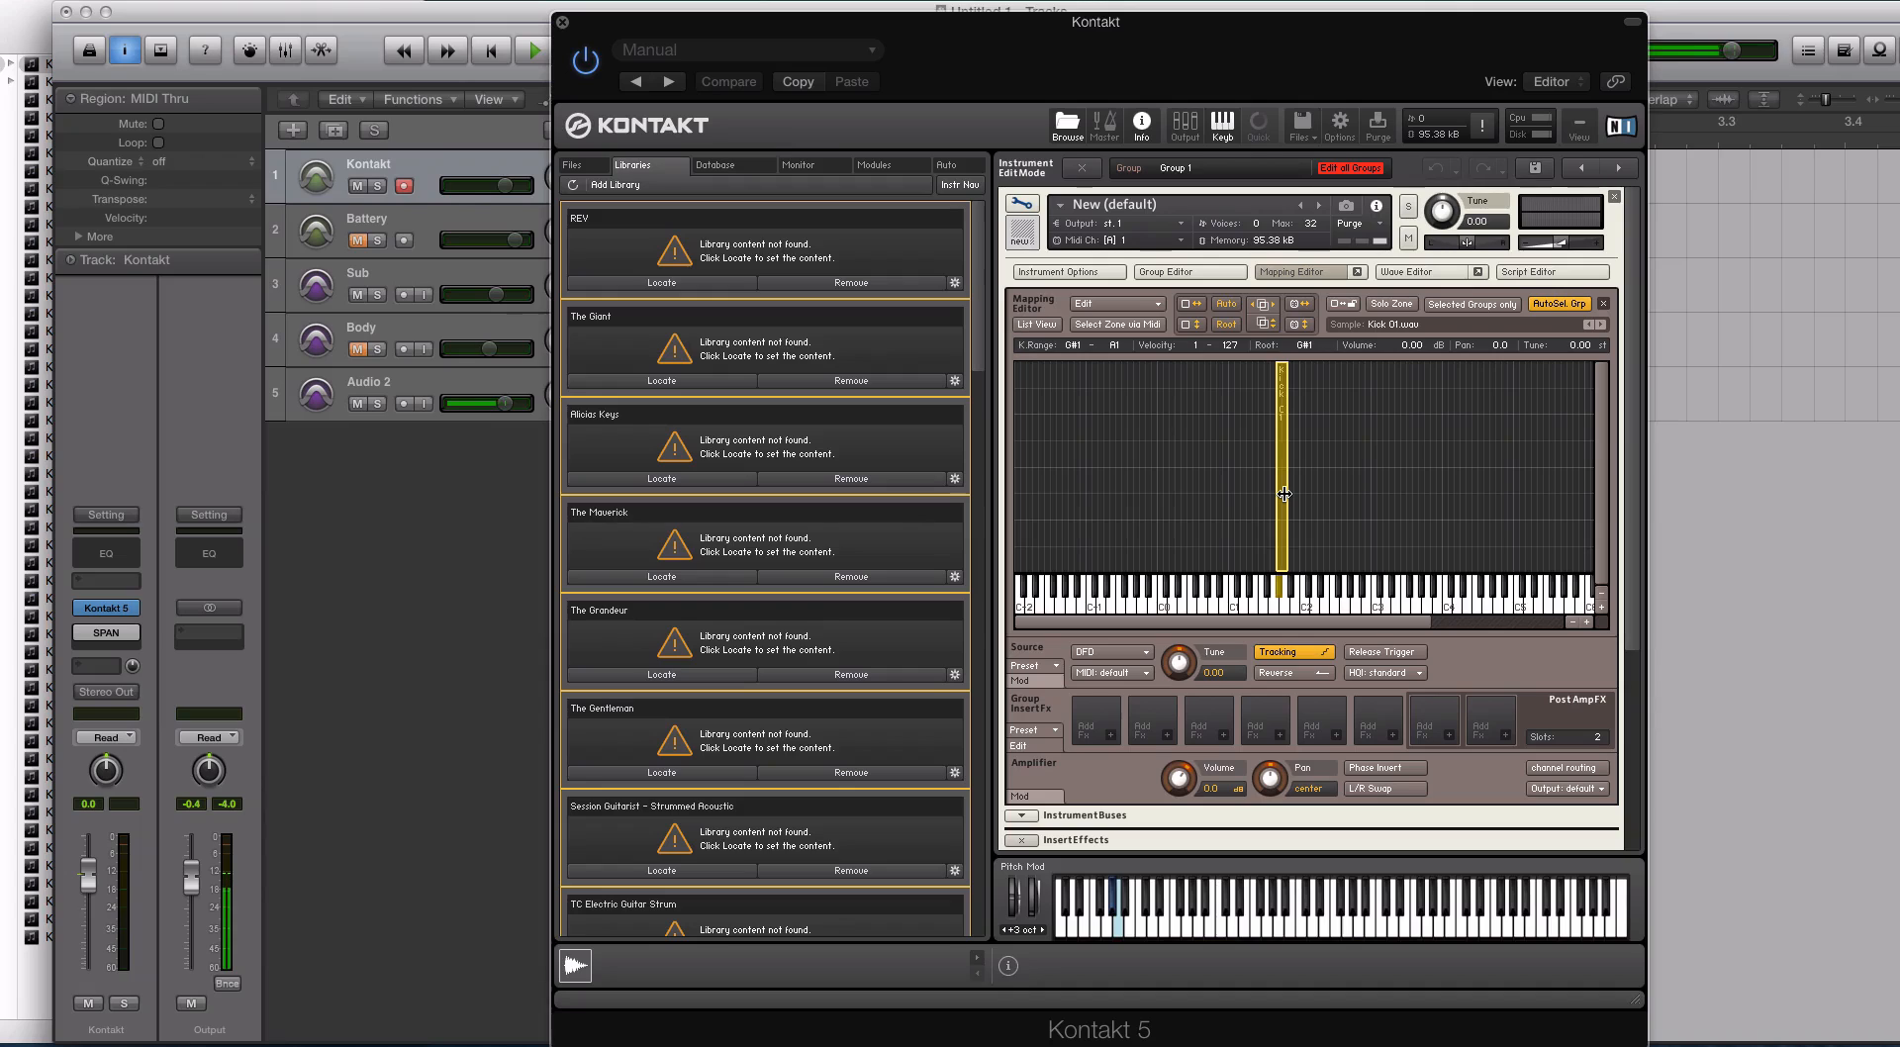
{"action": "left_click_drag", "start_coordinate": [1284, 494], "coordinate": [1378, 491]}
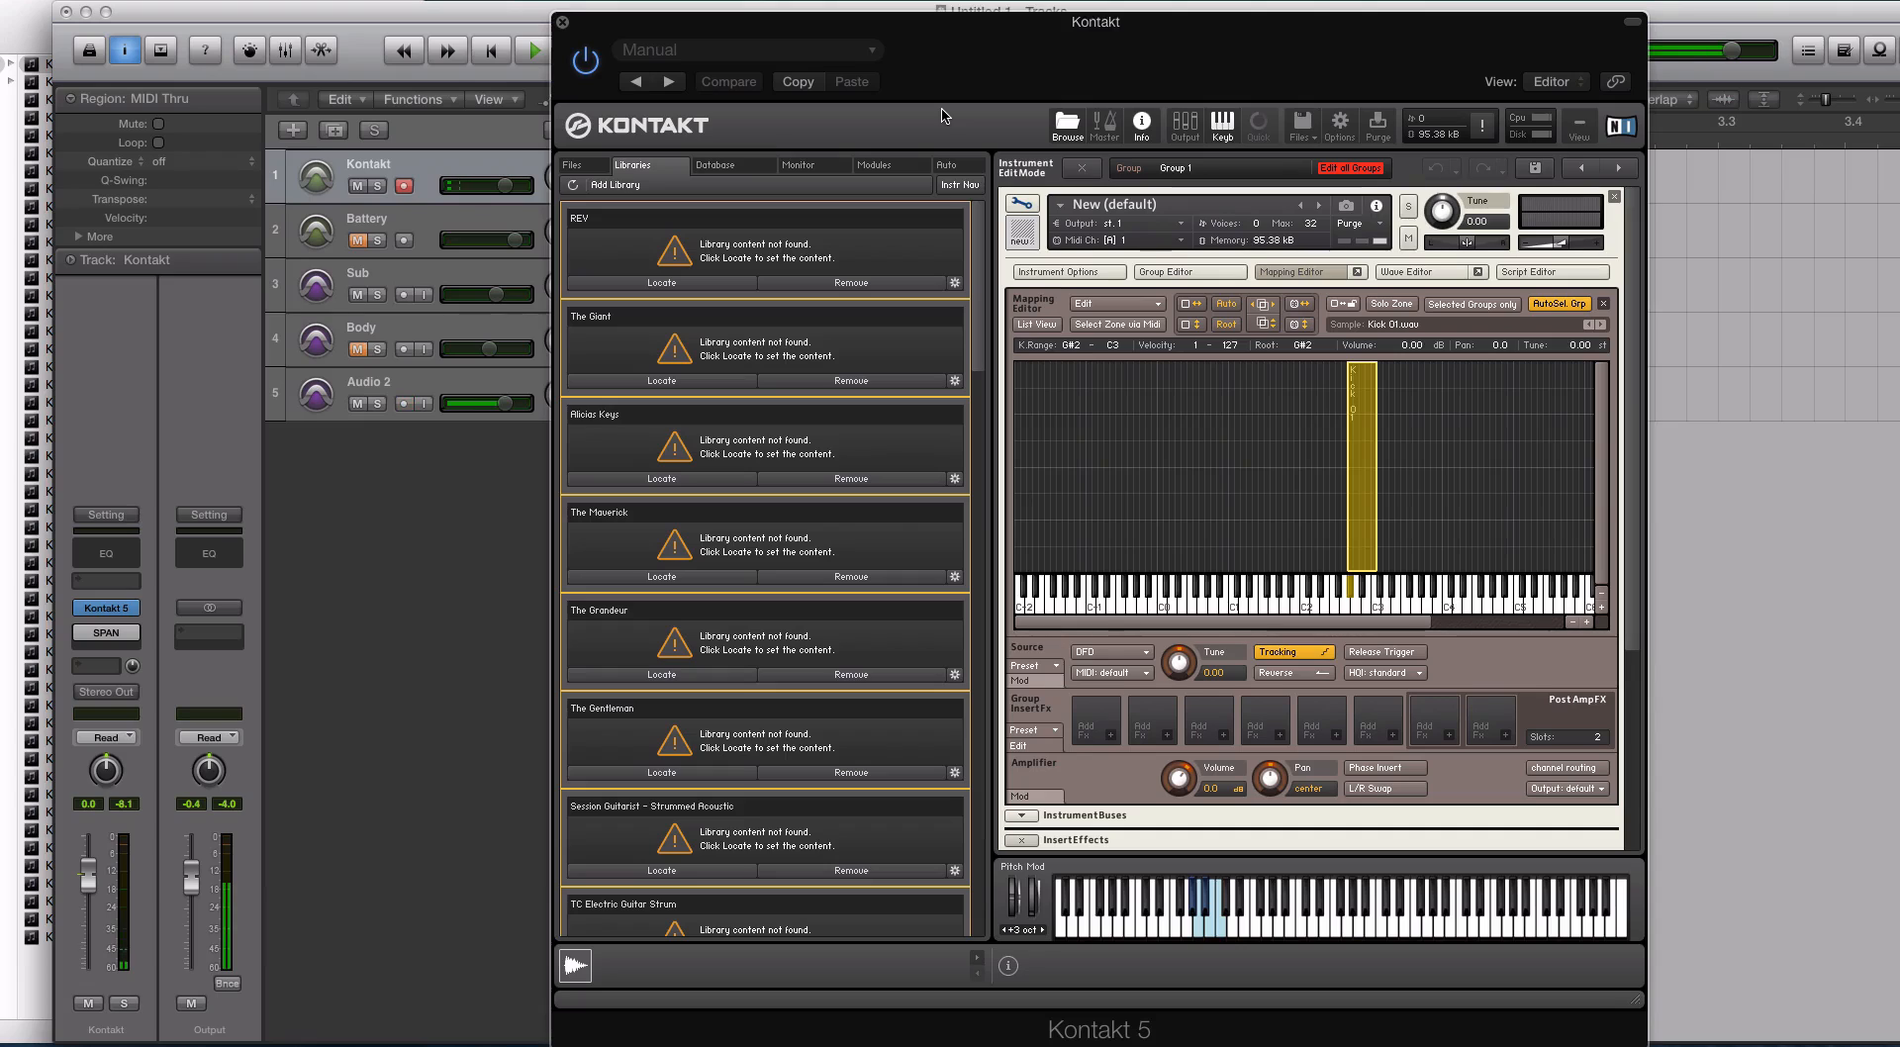
Delete the new instrument from the Kontakt rack and close the Kontakt window
{"action": "left_click", "coordinate": [1614, 197]}
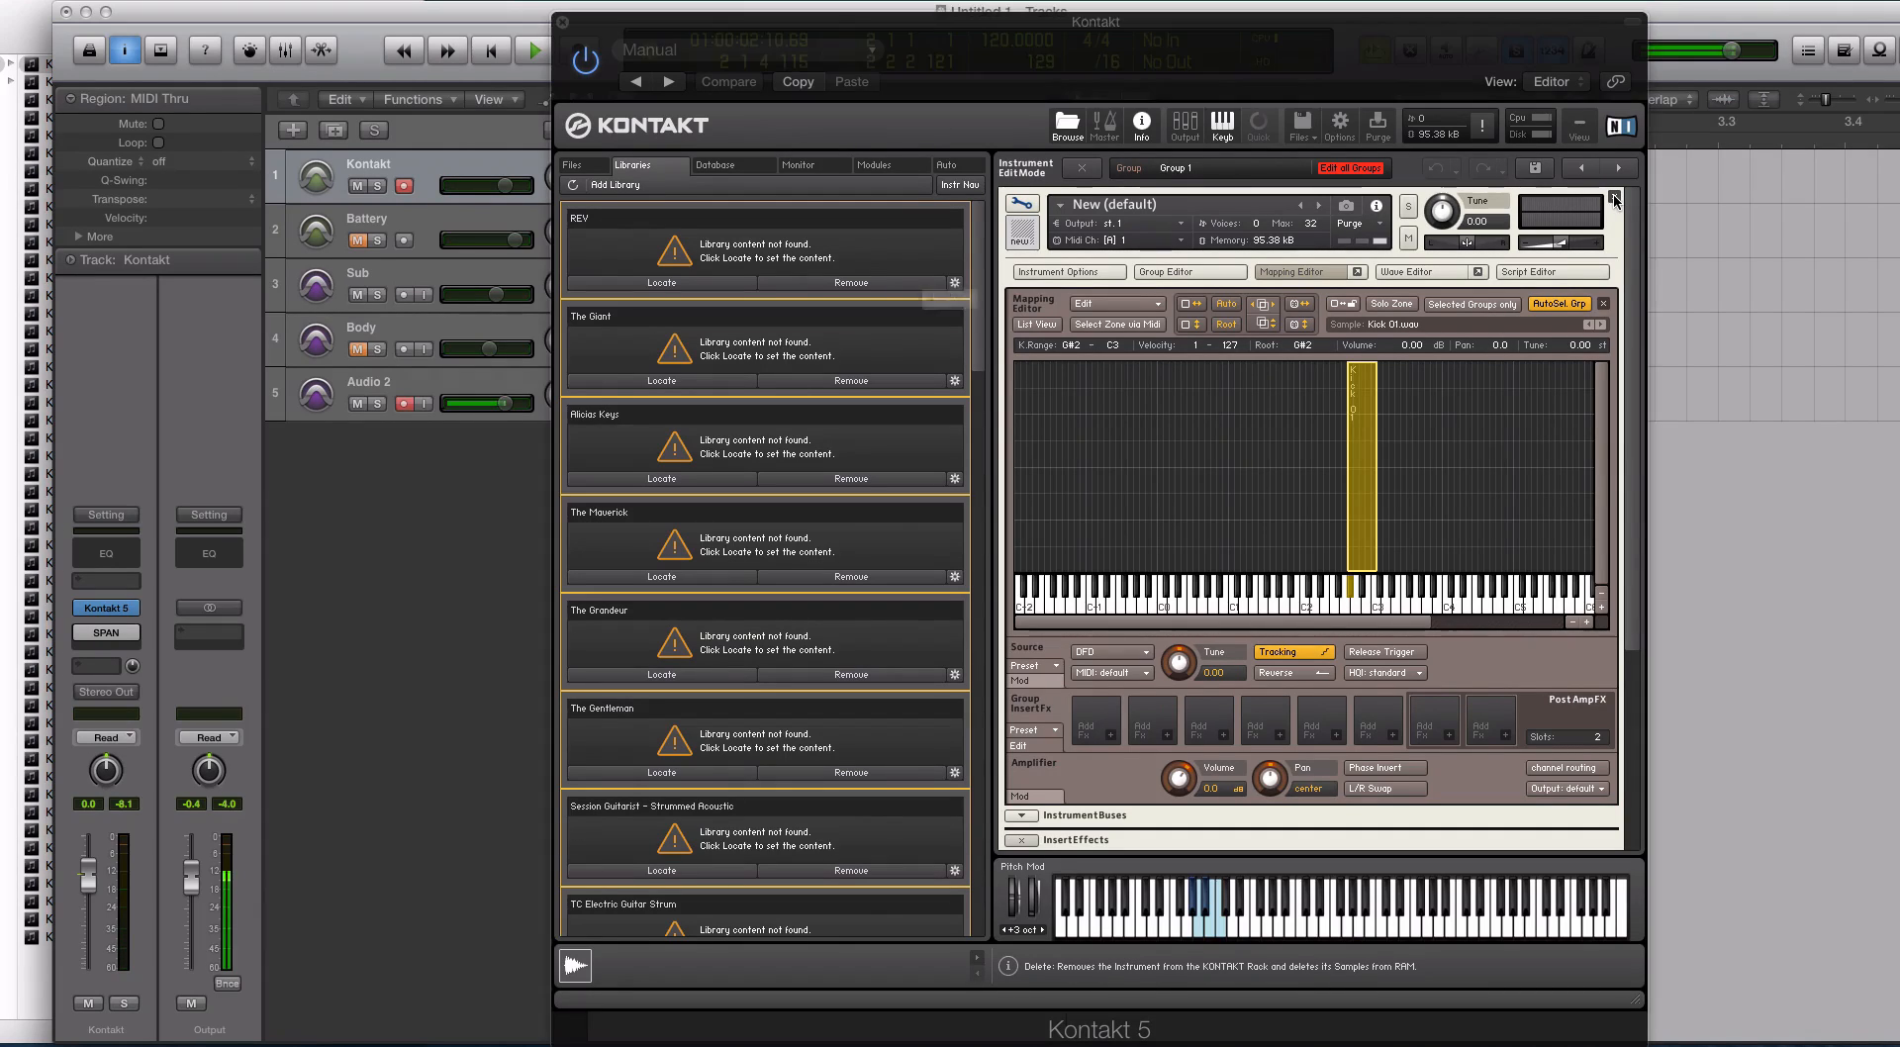
{"action": "left_click", "coordinate": [1034, 343]}
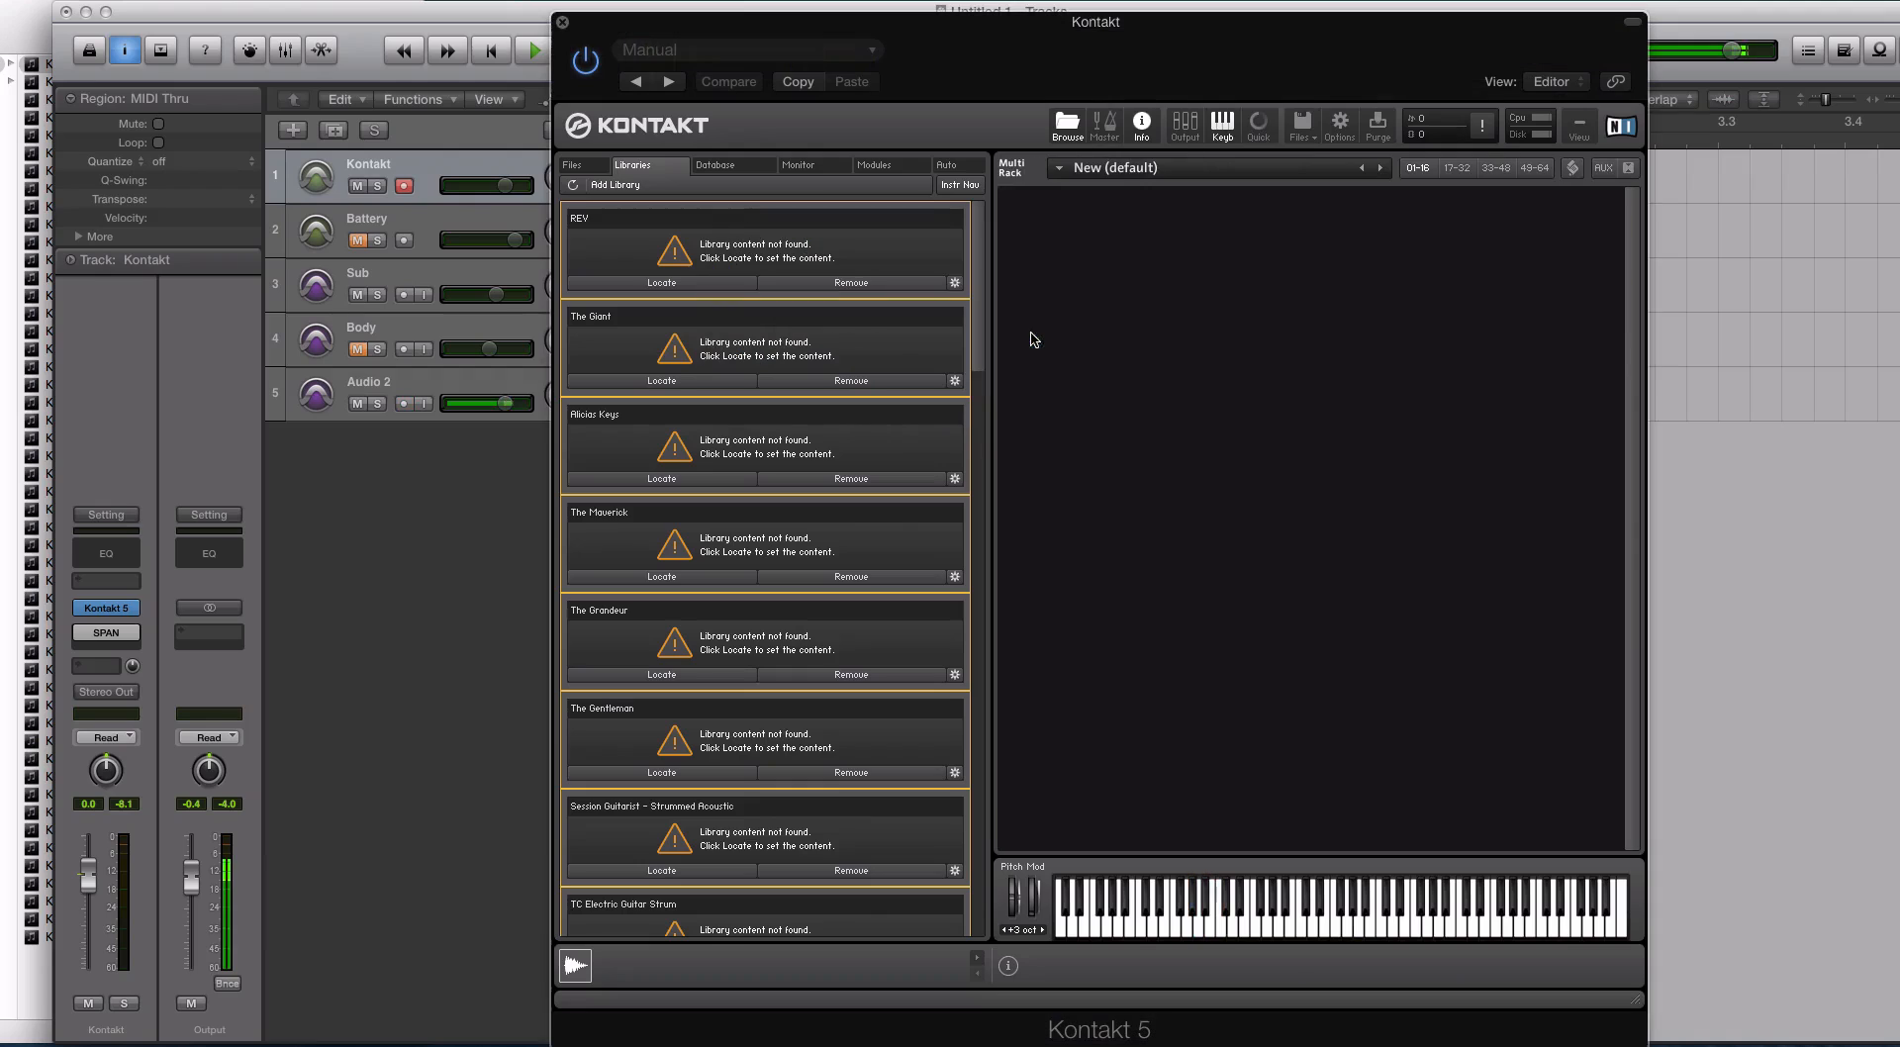
{"action": "left_click", "coordinate": [562, 23]}
Mute the Kontakt track and select the Sub track
{"action": "left_click", "coordinate": [485, 219]}
{"action": "left_click", "coordinate": [419, 163]}
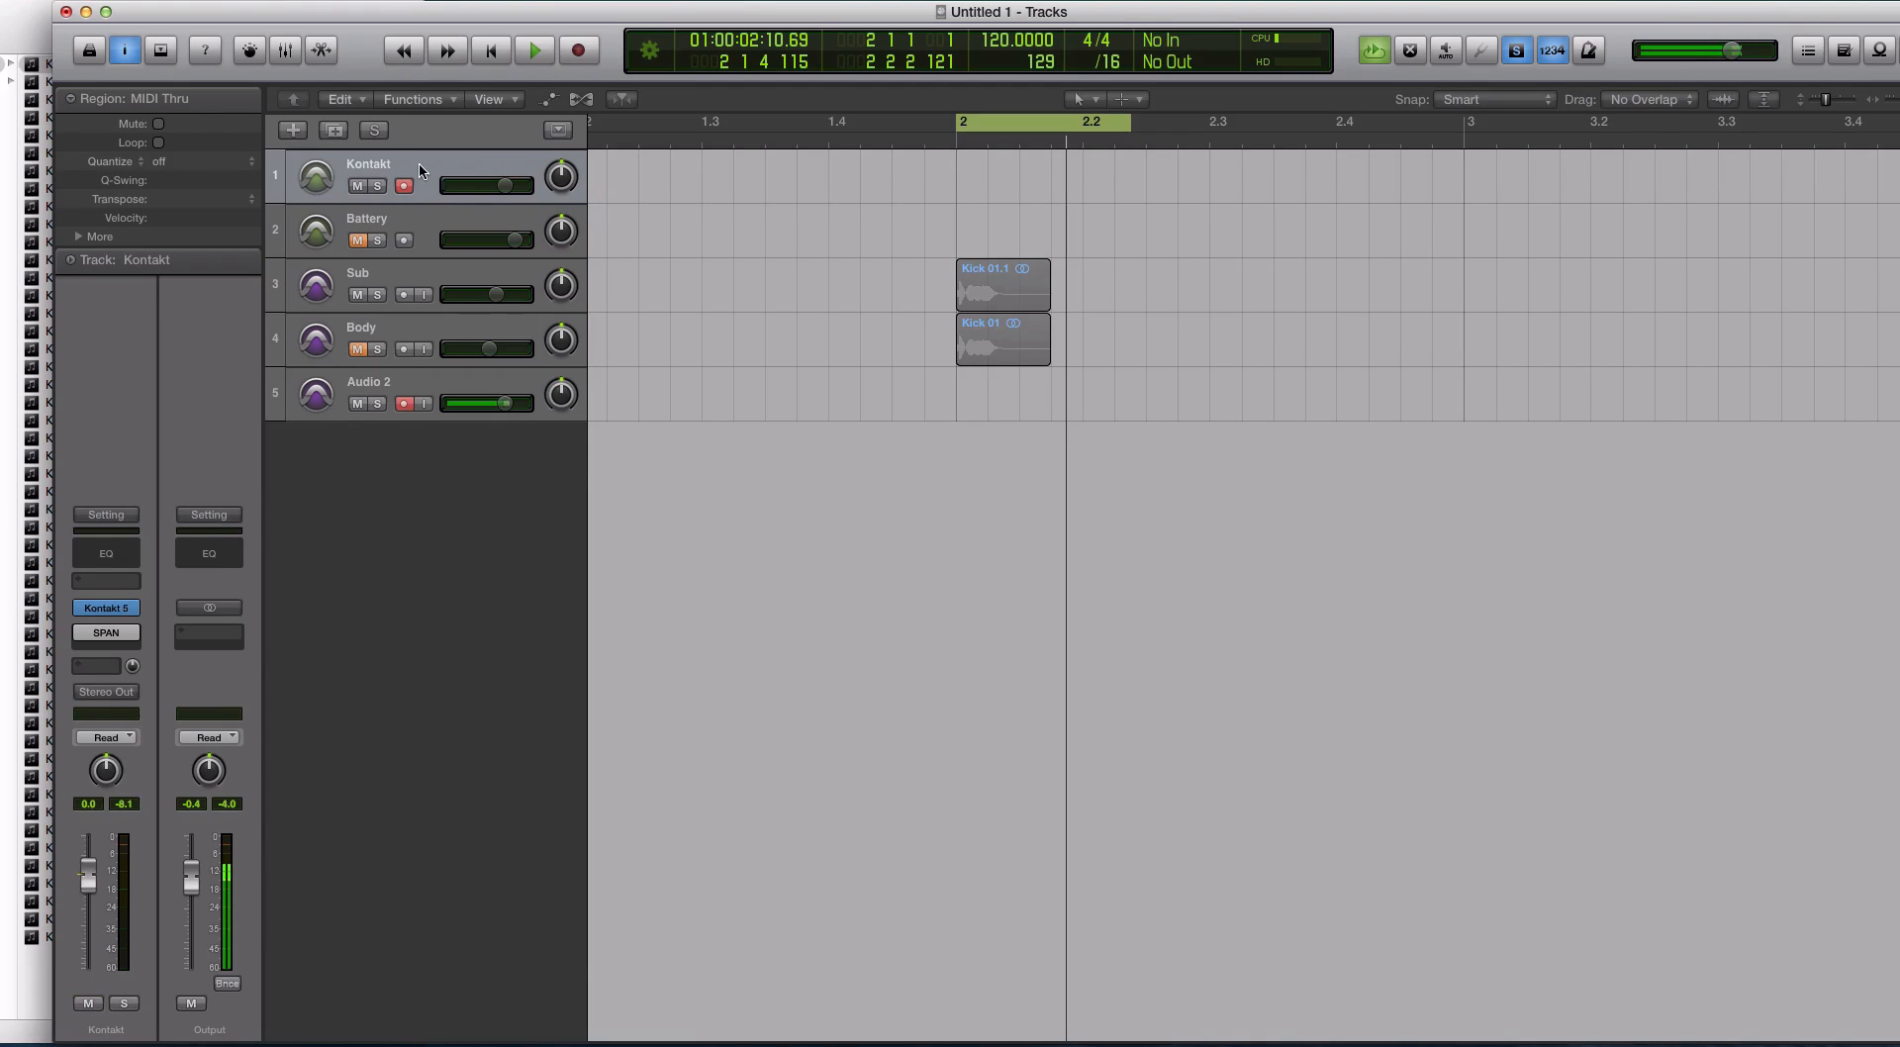
{"action": "left_click", "coordinate": [433, 215]}
{"action": "left_click", "coordinate": [444, 266]}
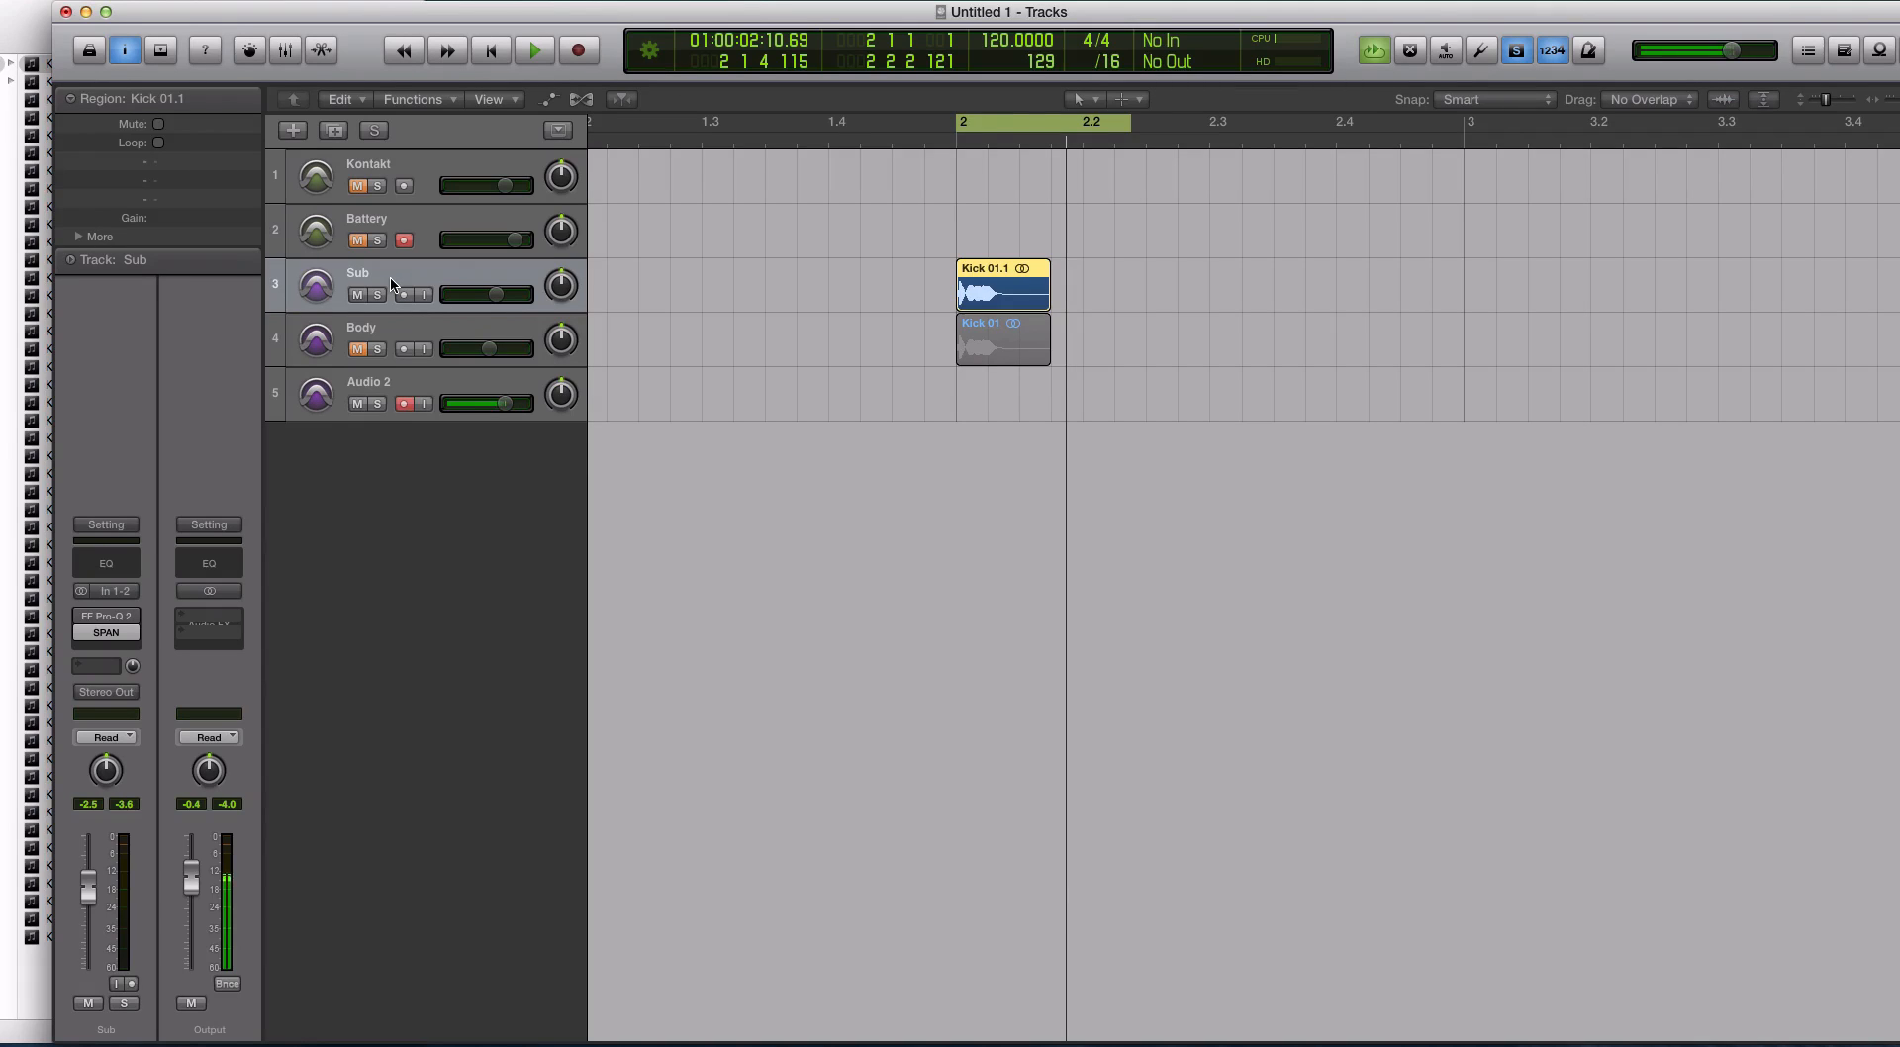
{"action": "scroll", "coordinate": [417, 288], "scroll_direction": "right", "scroll_amount": 1}
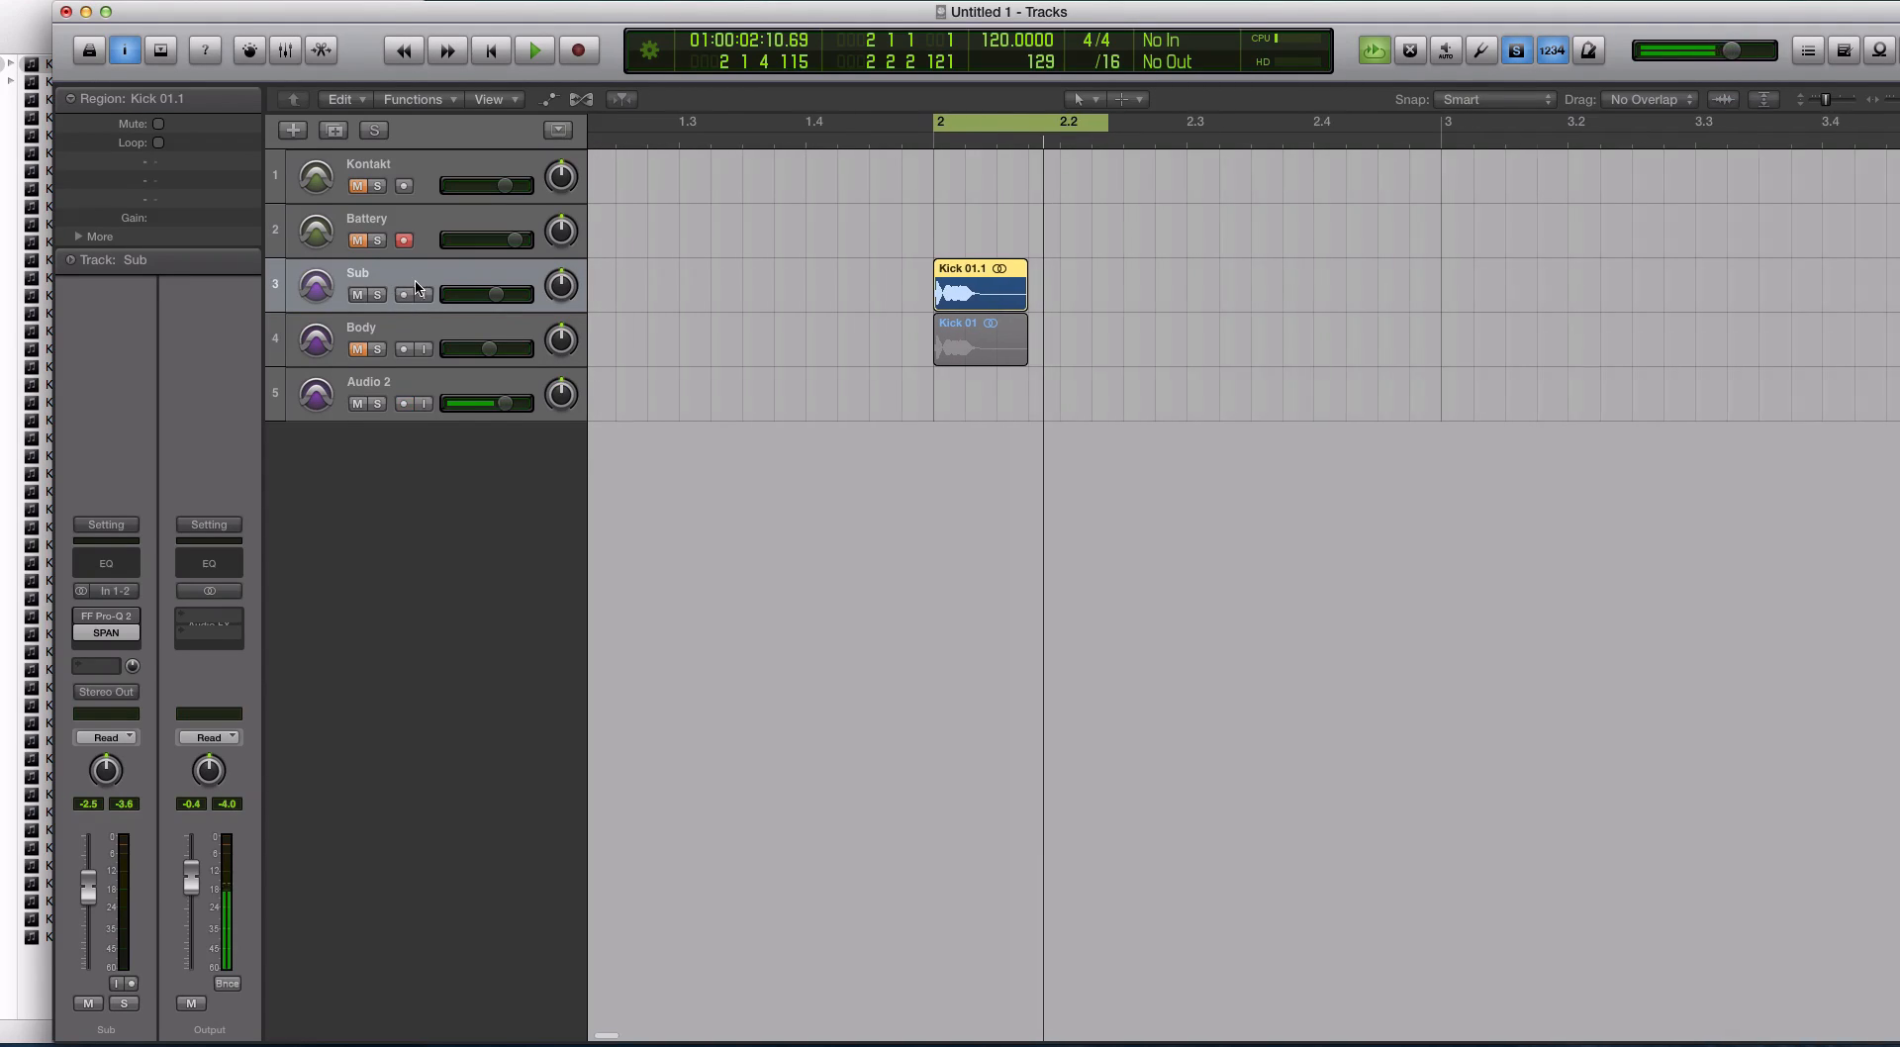
Place SPAN before FF Pro-Q 2 in the Sub track's inserts, open Pro-Q 2, and move its window clear of the tracks
{"action": "mouse_move", "coordinate": [113, 613]}
{"action": "left_mouse_down"}
{"action": "mouse_move", "coordinate": [121, 644]}
{"action": "mouse_move", "coordinate": [96, 595]}
{"action": "mouse_move", "coordinate": [101, 615]}
{"action": "left_mouse_up"}
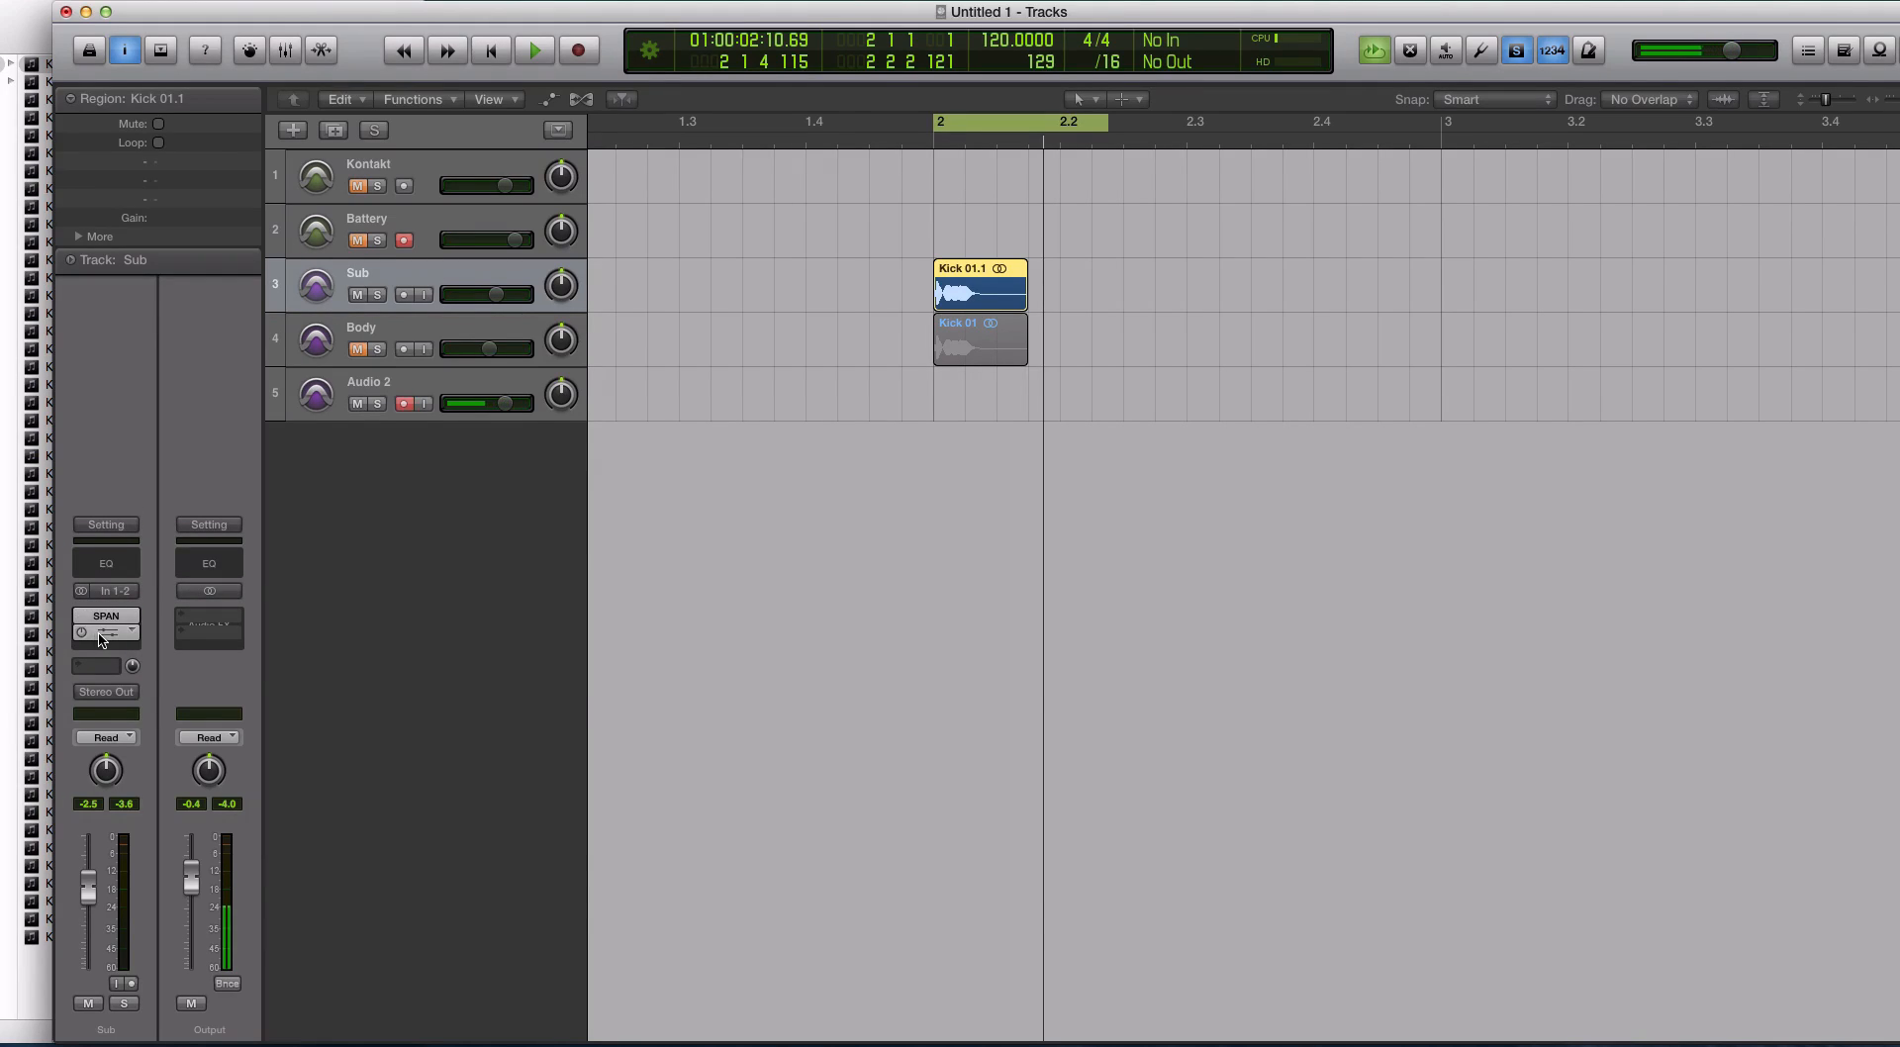
{"action": "left_click", "coordinate": [99, 634]}
{"action": "left_click_drag", "start_coordinate": [318, 66], "coordinate": [847, 157]}
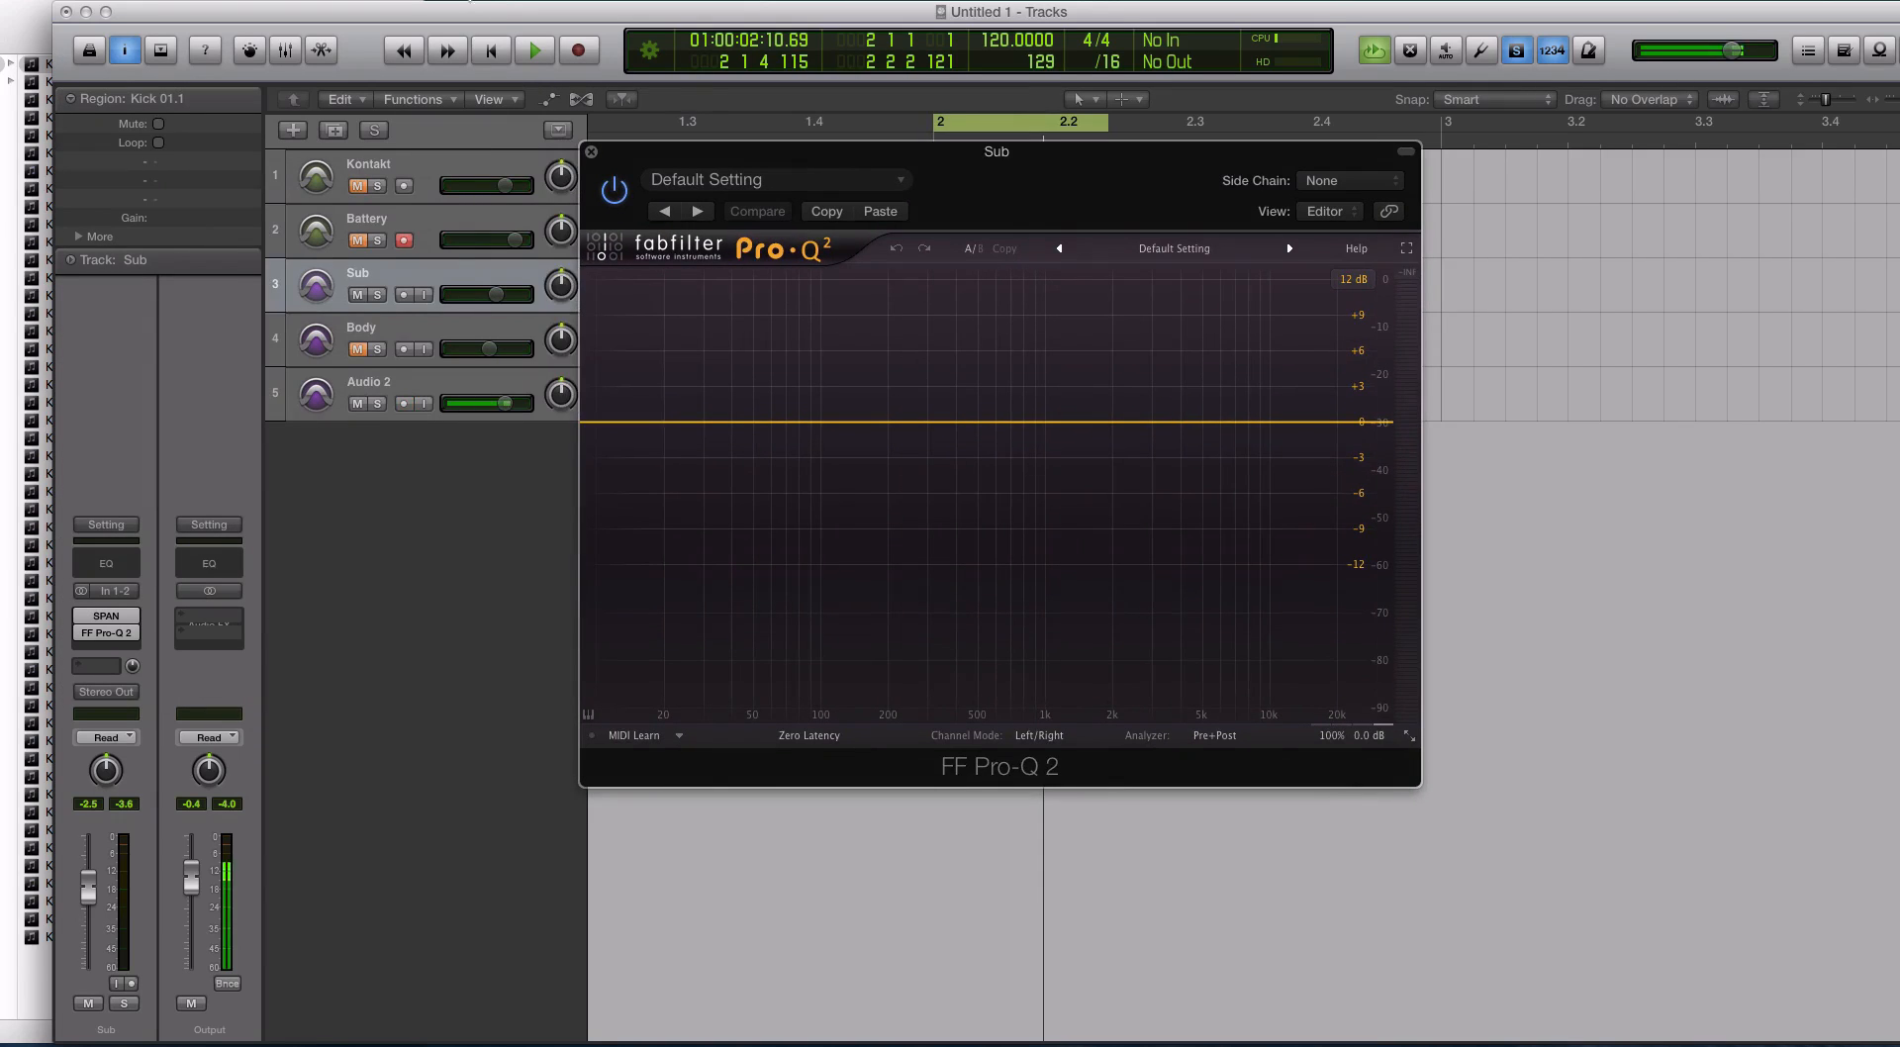
{"action": "left_click_drag", "start_coordinate": [480, 5], "coordinate": [437, 4]}
{"action": "left_click_drag", "start_coordinate": [693, 159], "coordinate": [973, 256]}
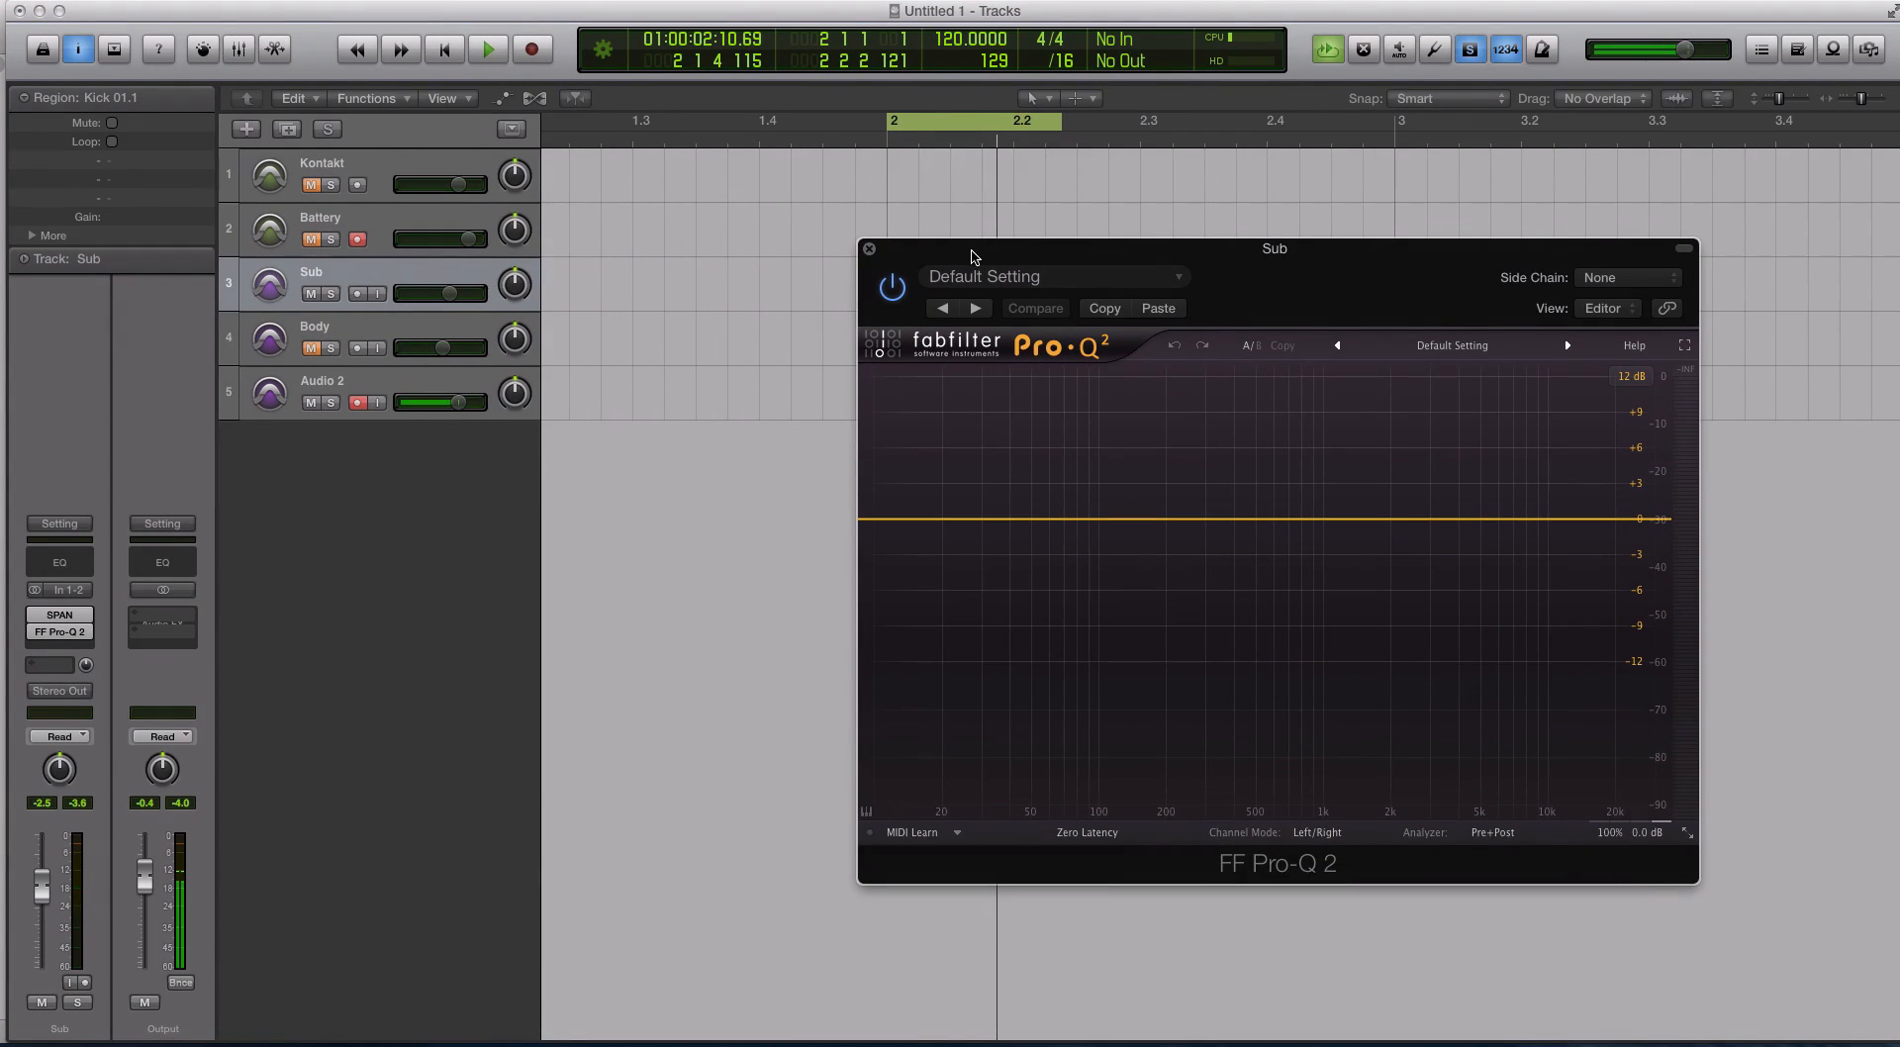
Add five bands along the Pro-Q 2 curve near 0 dB, spread from about 109 Hz to 5.9 kHz
{"action": "left_click", "coordinate": [1172, 519]}
{"action": "left_click", "coordinate": [1283, 517]}
{"action": "left_click", "coordinate": [1495, 518]}
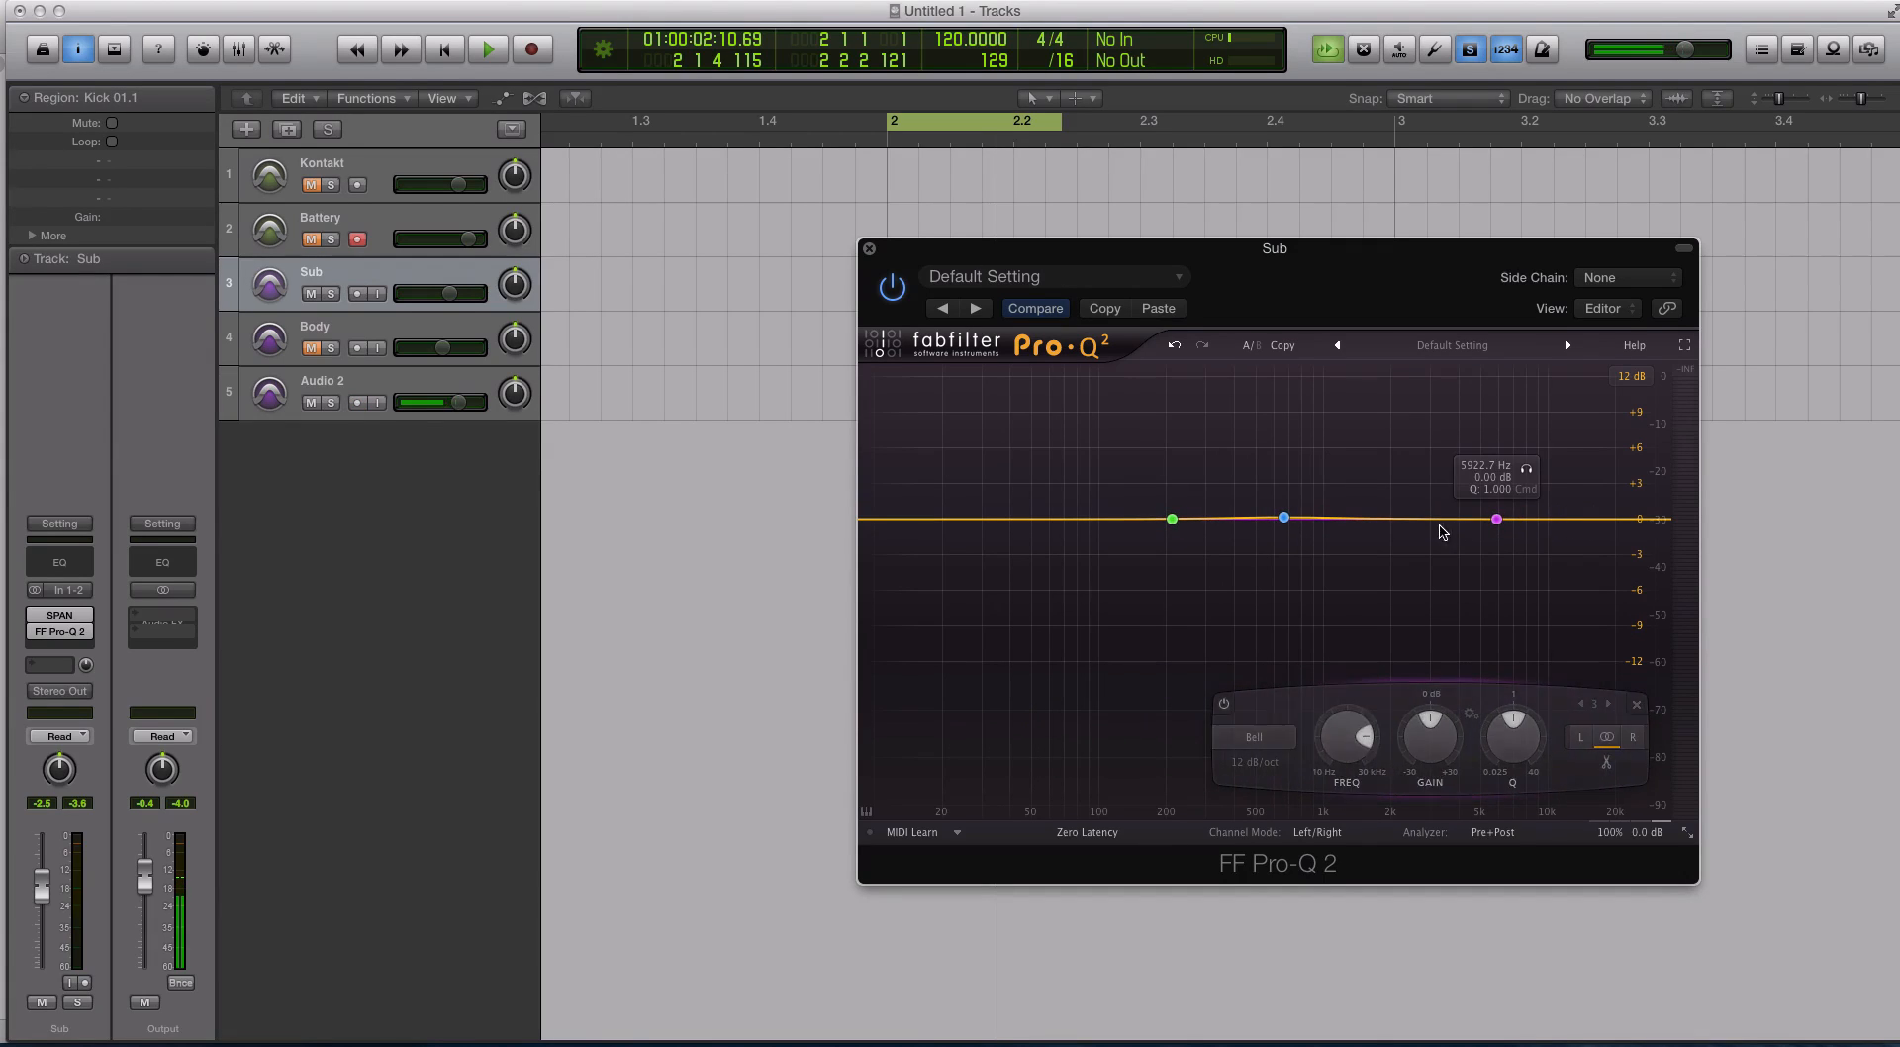
{"action": "left_click", "coordinate": [1397, 518]}
{"action": "left_click", "coordinate": [1108, 515]}
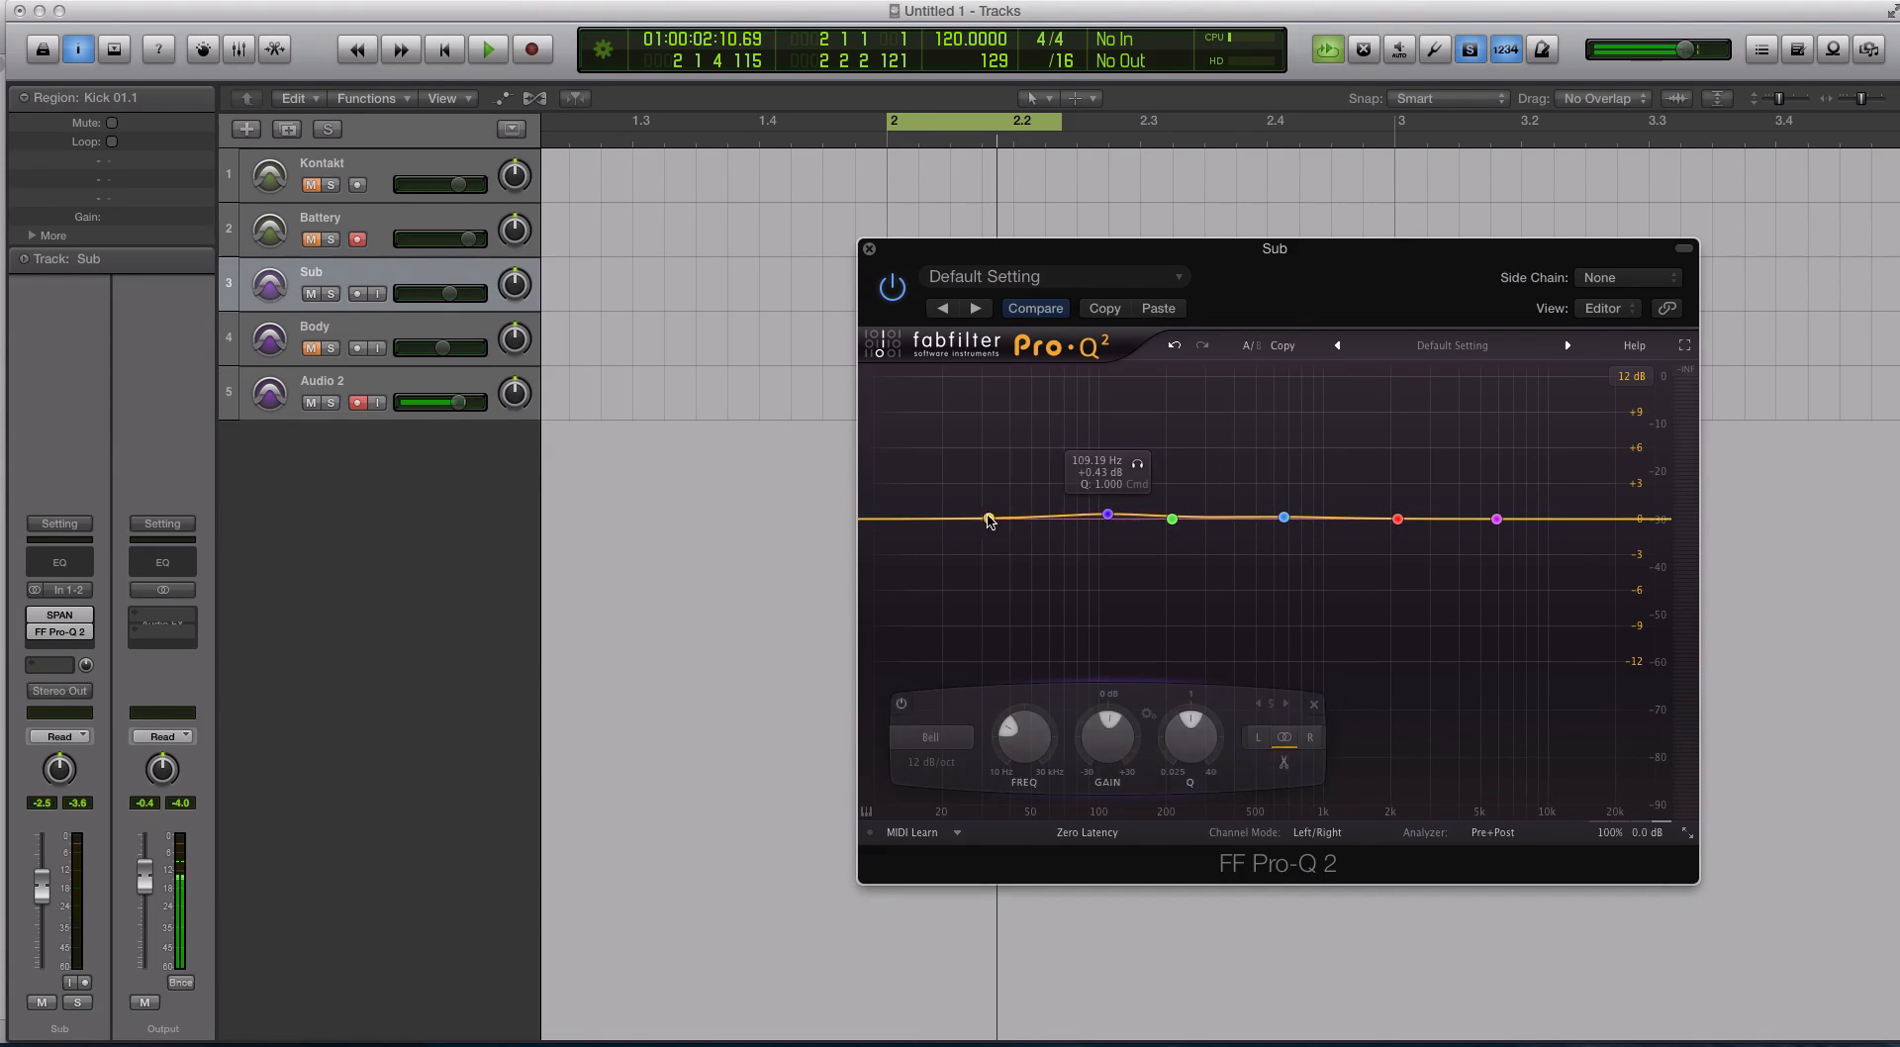
Boost a band about 6.3 dB at 374 Hz, cut one about 5 dB near 3 kHz, and add a +3.4 dB high shelf near 11 kHz
{"action": "left_click_drag", "start_coordinate": [1248, 518], "coordinate": [1228, 445]}
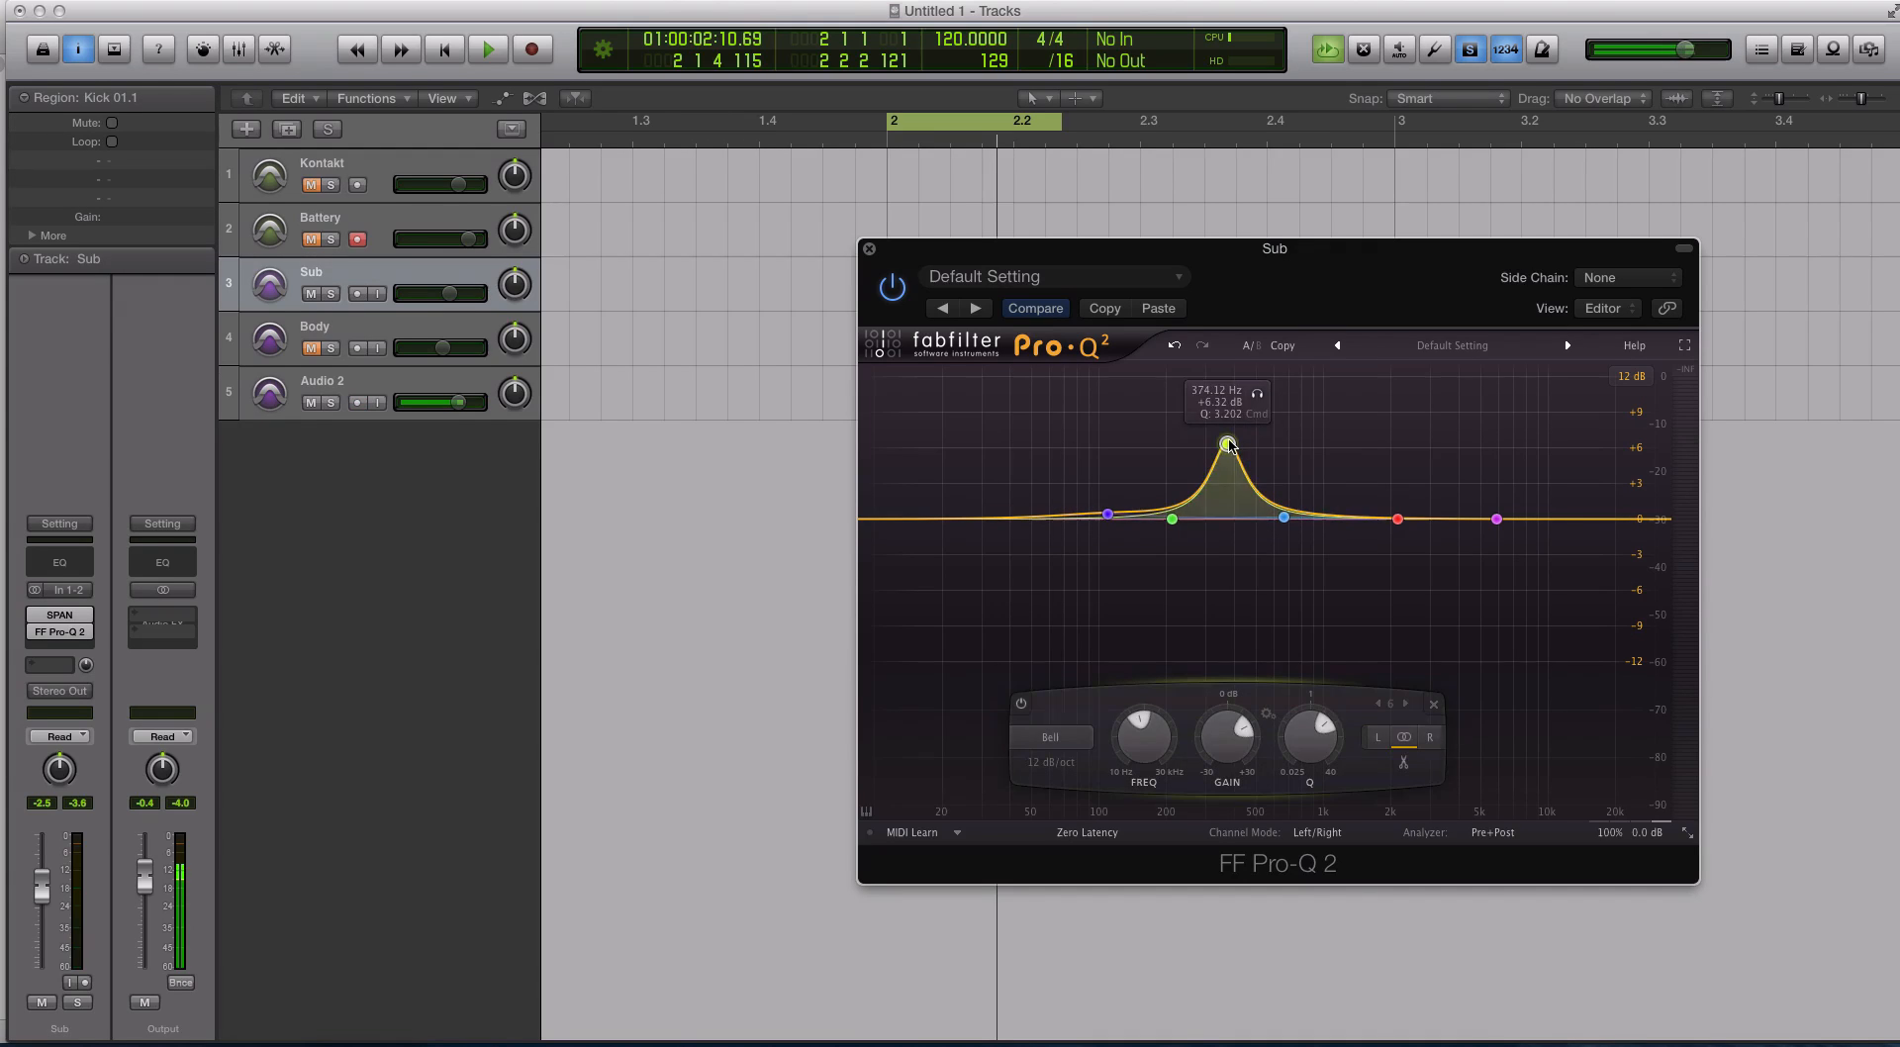
{"action": "left_click_drag", "start_coordinate": [1397, 518], "coordinate": [1432, 580]}
{"action": "left_click_drag", "start_coordinate": [1559, 518], "coordinate": [1557, 497]}
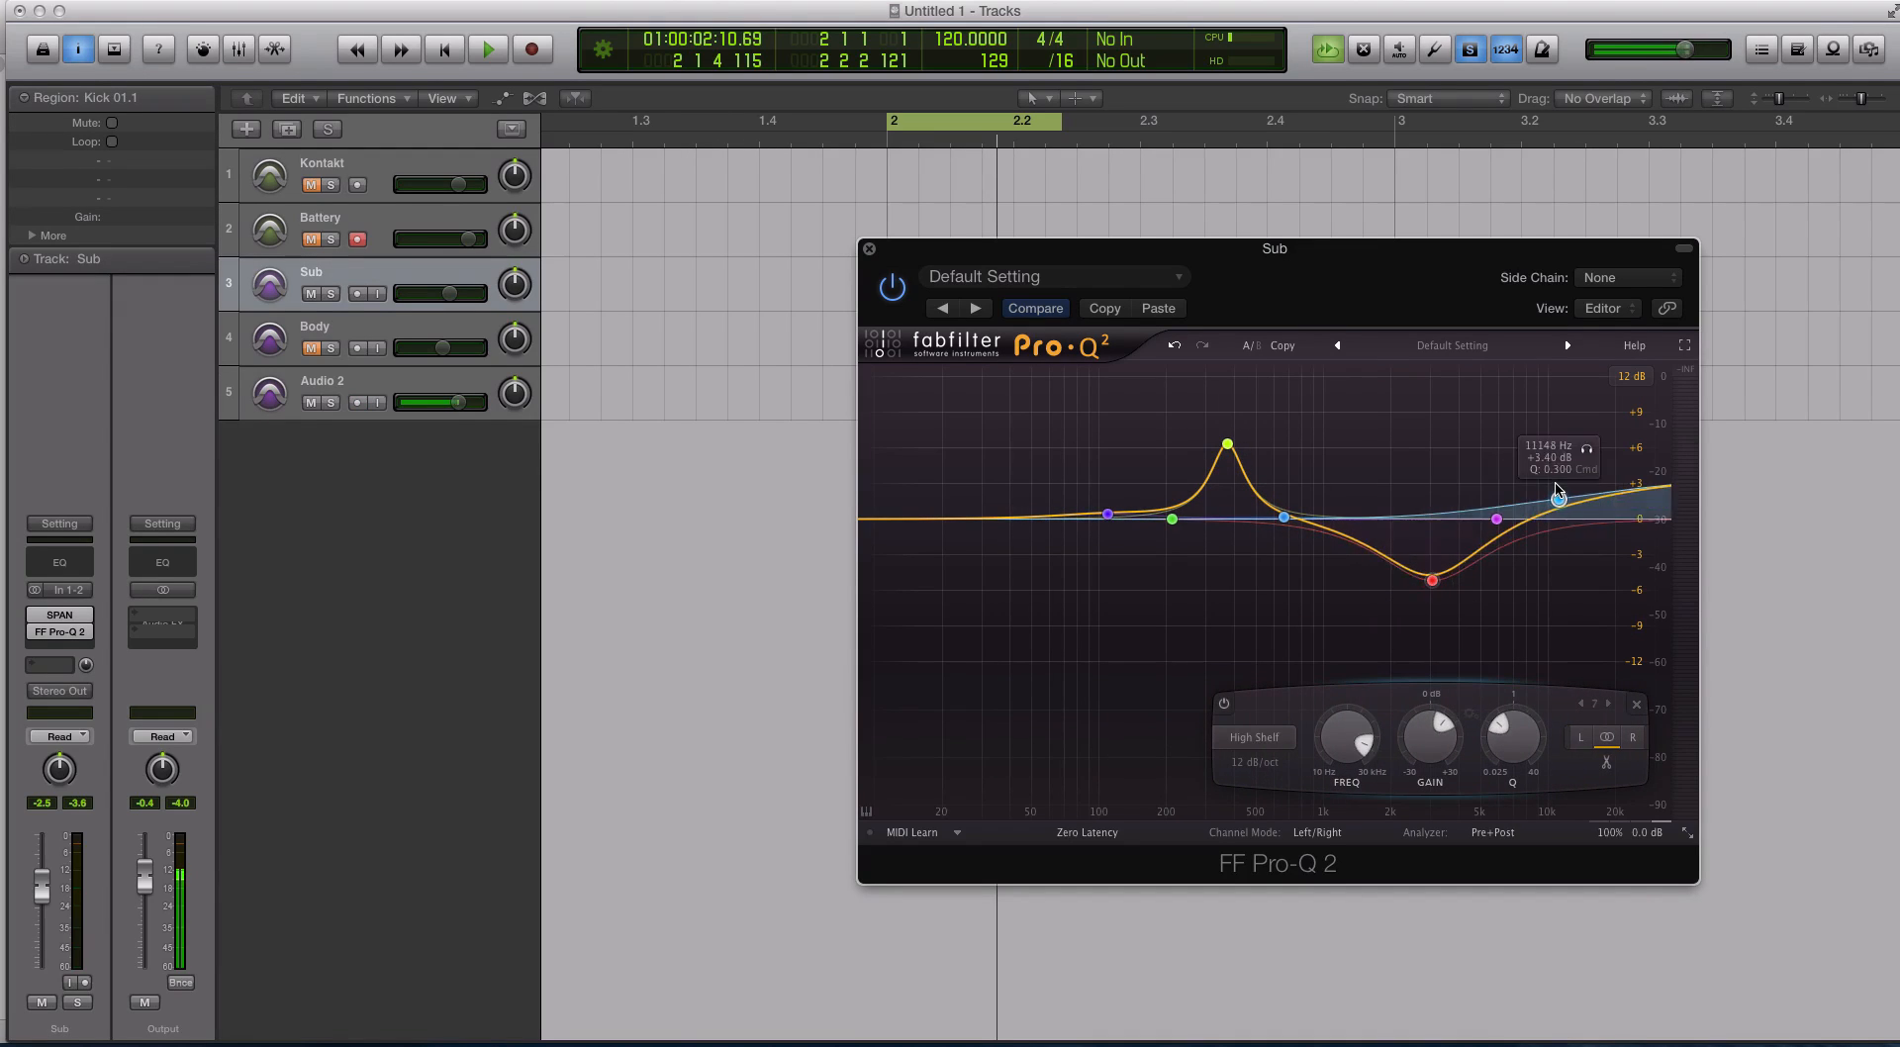
Reset the Sub track's Pro-Q 2 to the Default Setting preset and close its window
{"action": "left_click", "coordinate": [1426, 348]}
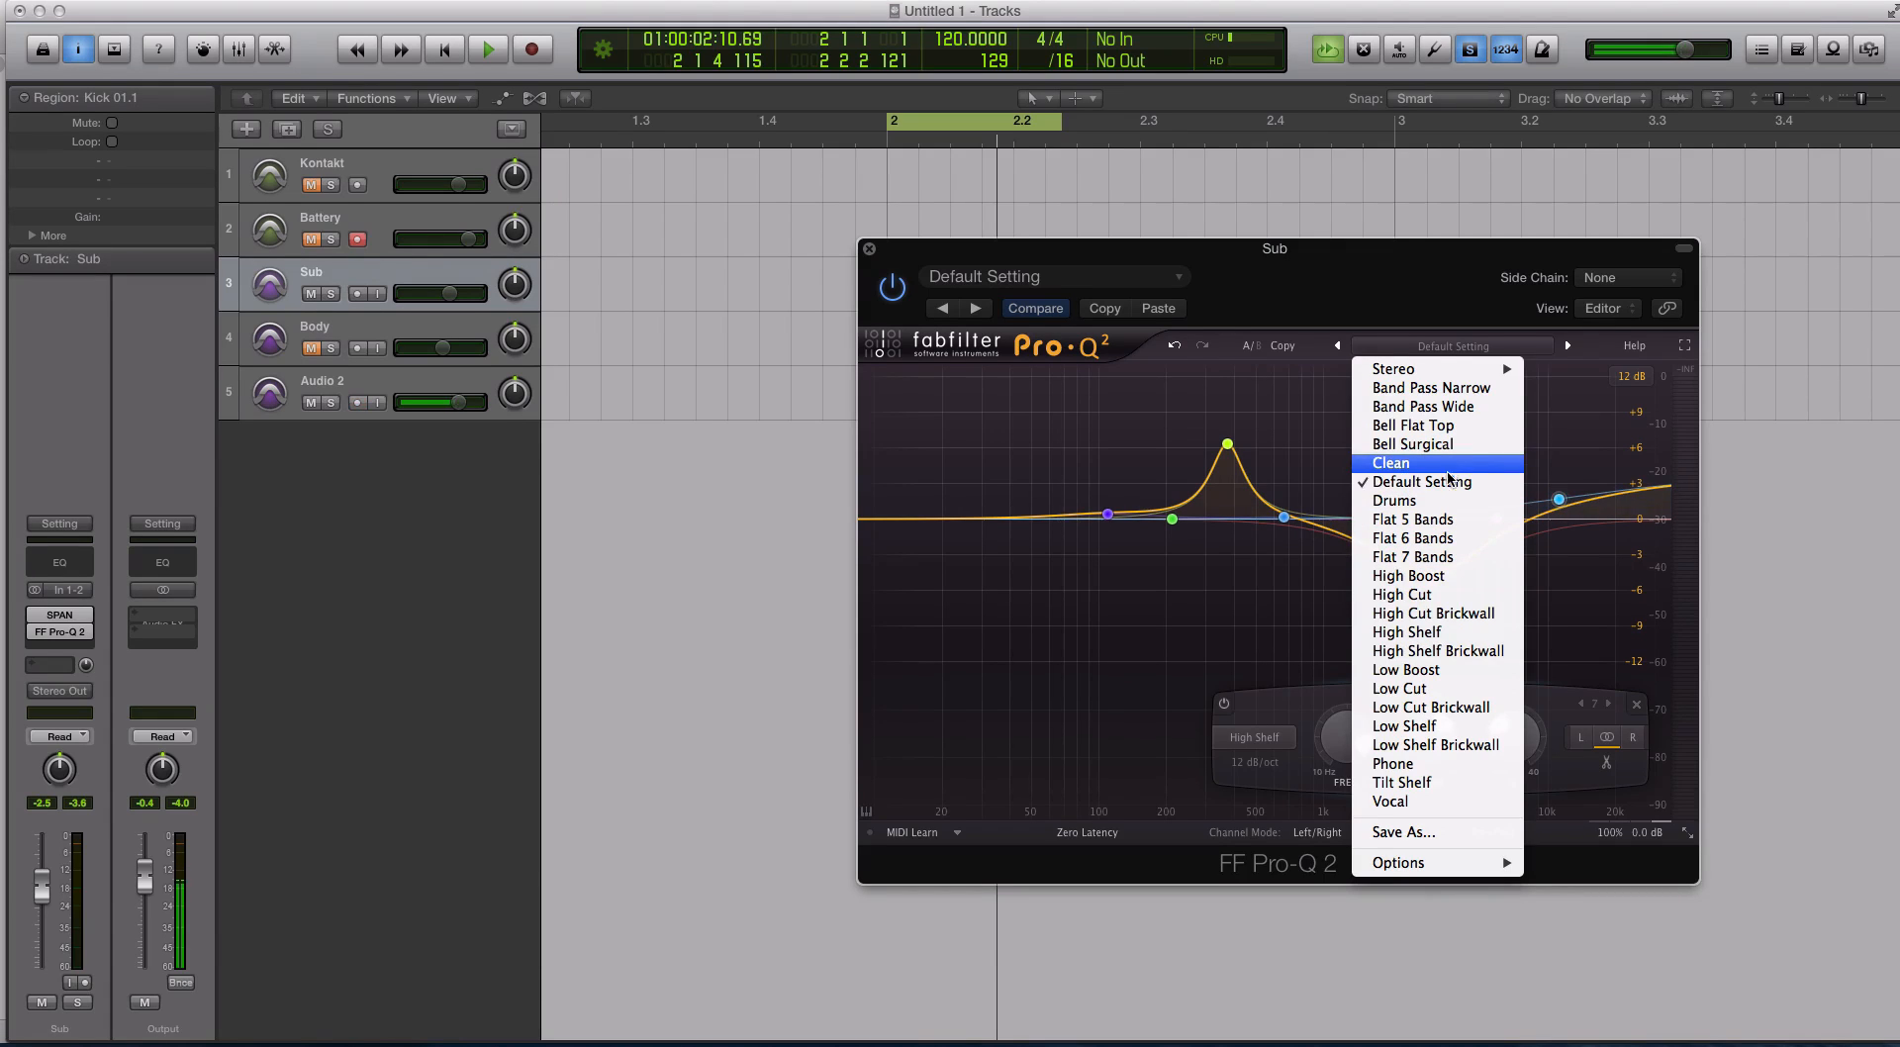
{"action": "left_click", "coordinate": [1447, 471]}
{"action": "left_click_drag", "start_coordinate": [1061, 240], "coordinate": [1154, 213]}
{"action": "left_click", "coordinate": [1095, 213]}
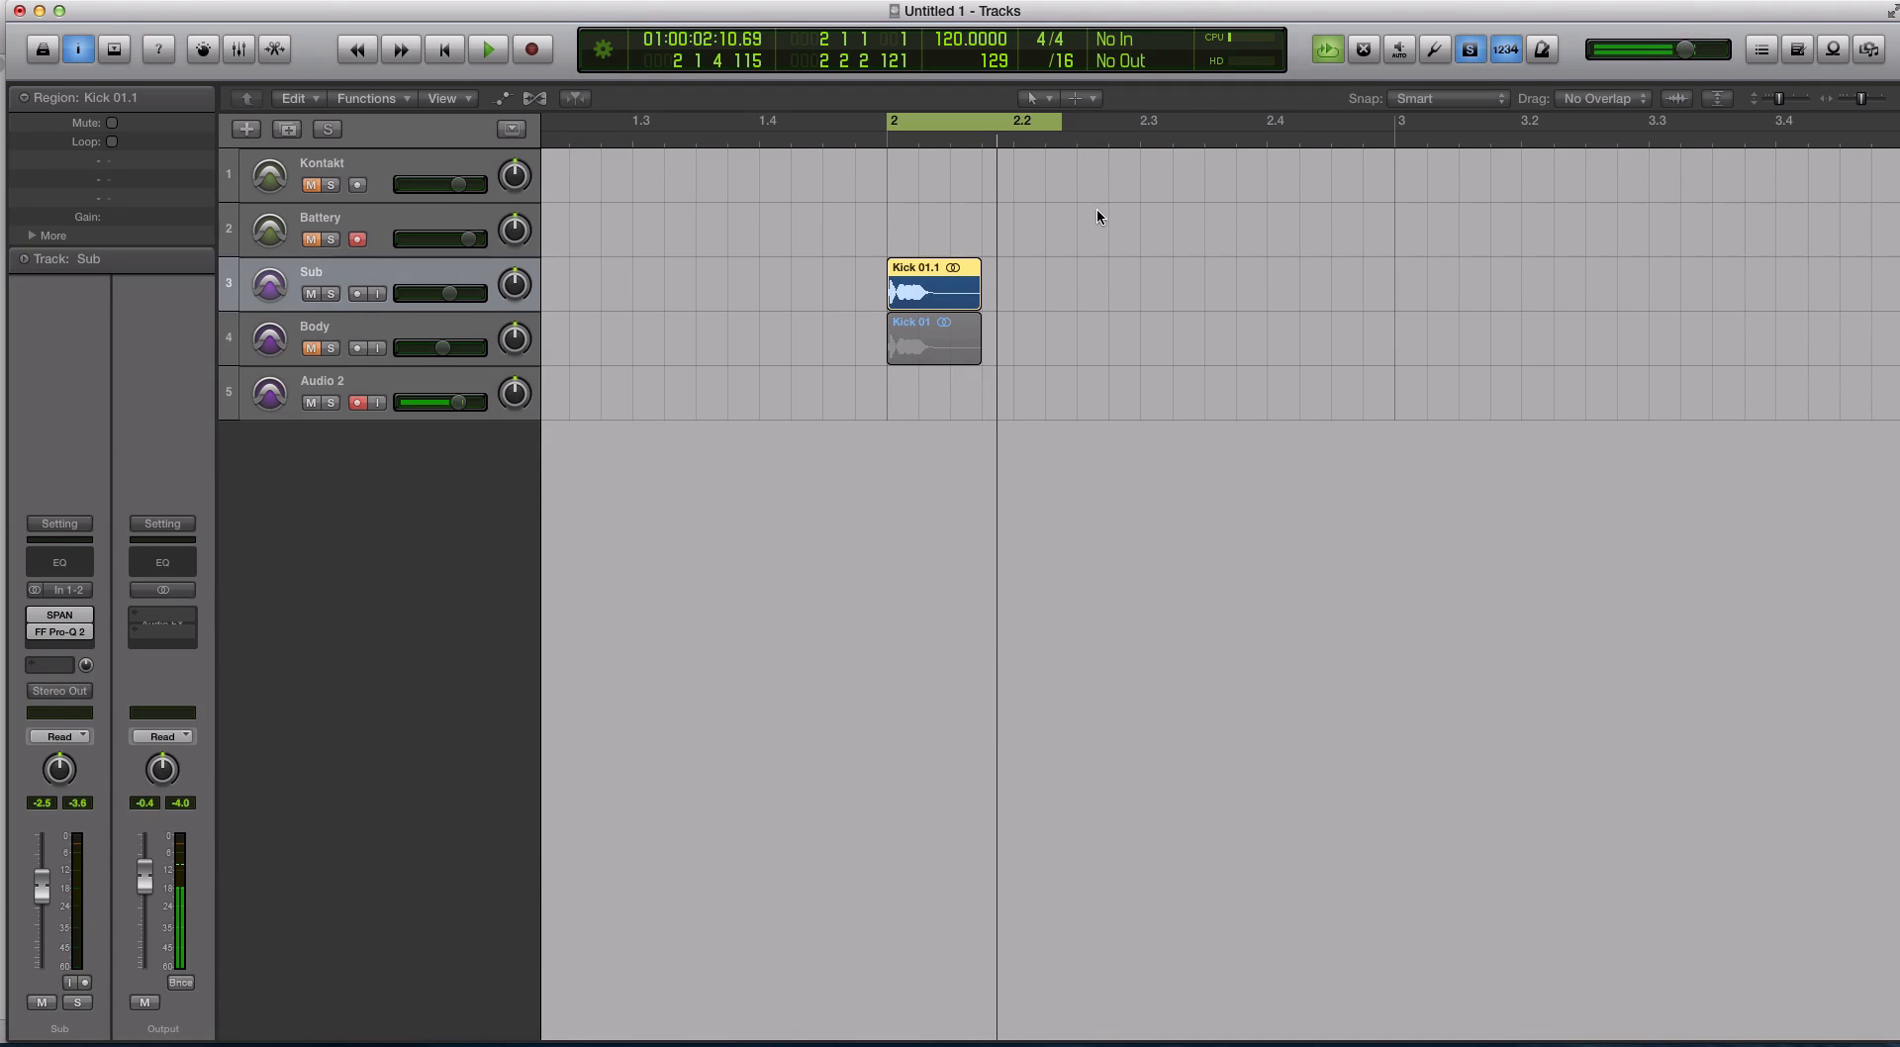
Select the Sub track and play its kick on its own
{"action": "left_click", "coordinate": [317, 327]}
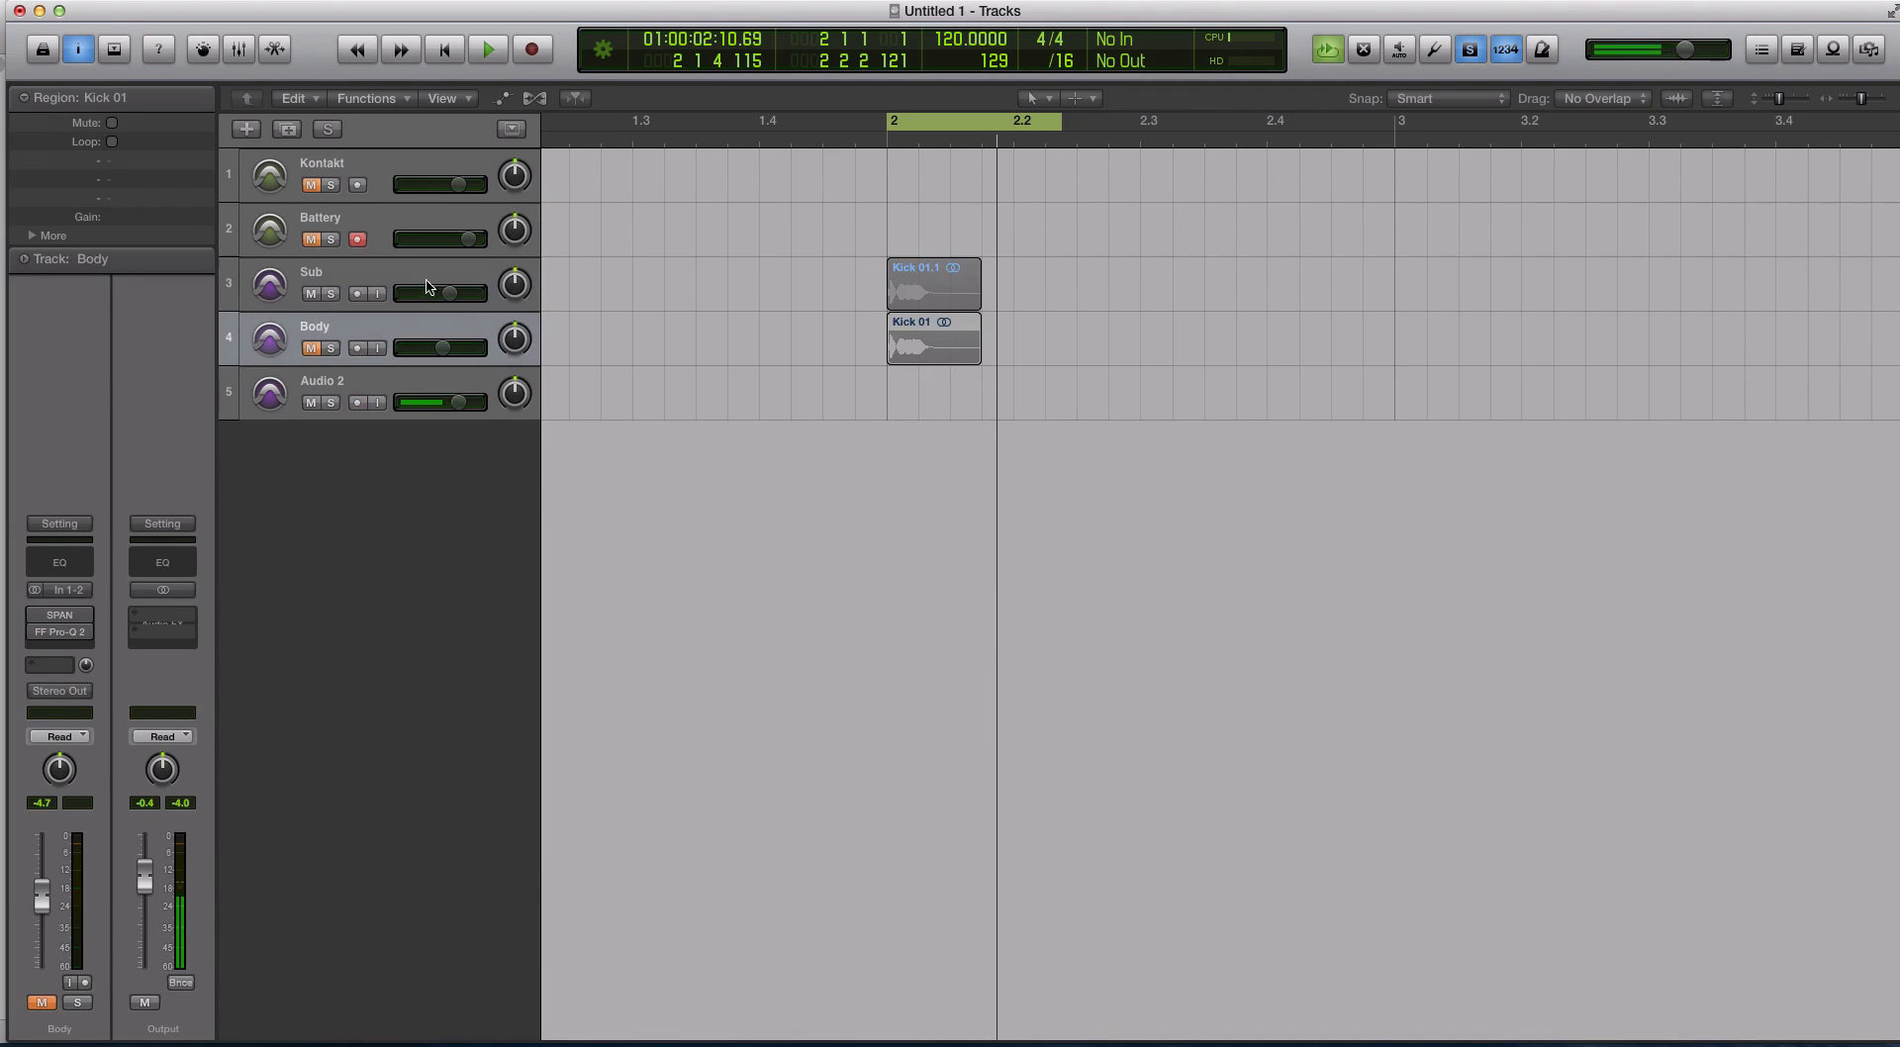
{"action": "left_click", "coordinate": [377, 277]}
{"action": "key", "text": "space"}
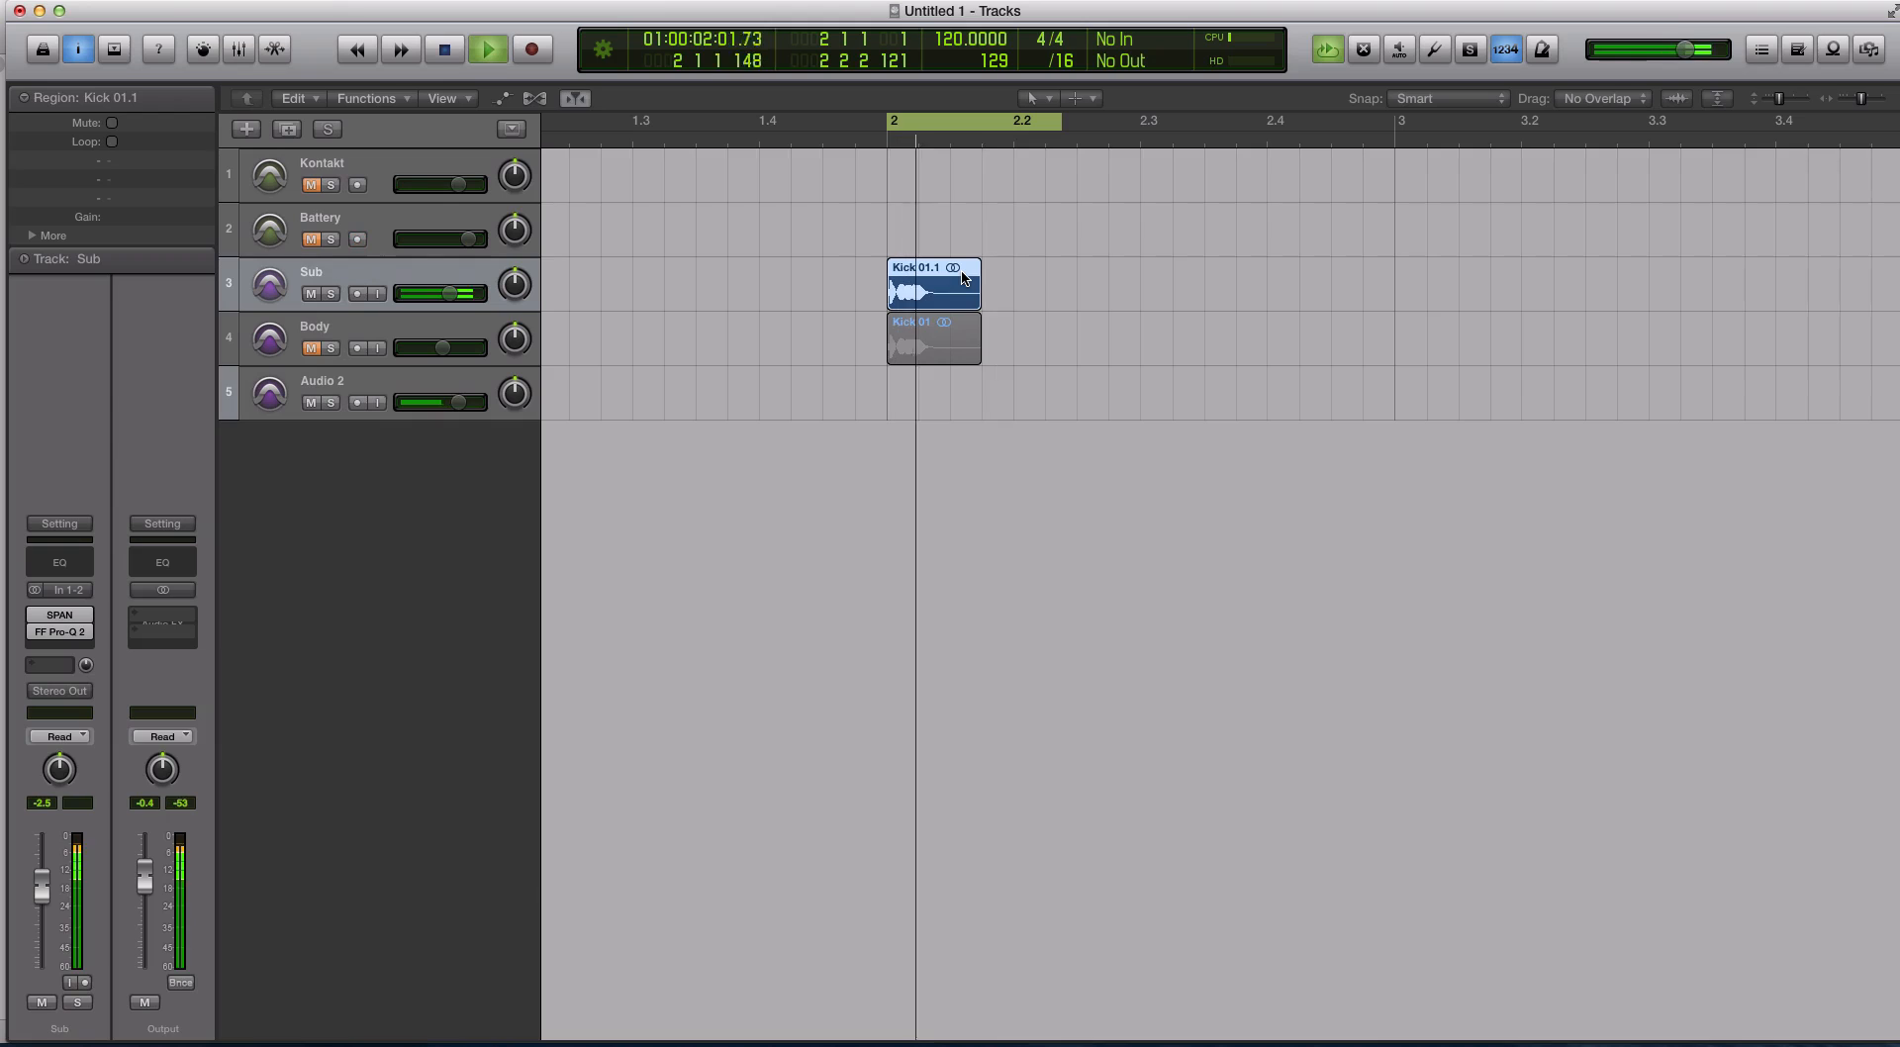
{"action": "key", "text": "space"}
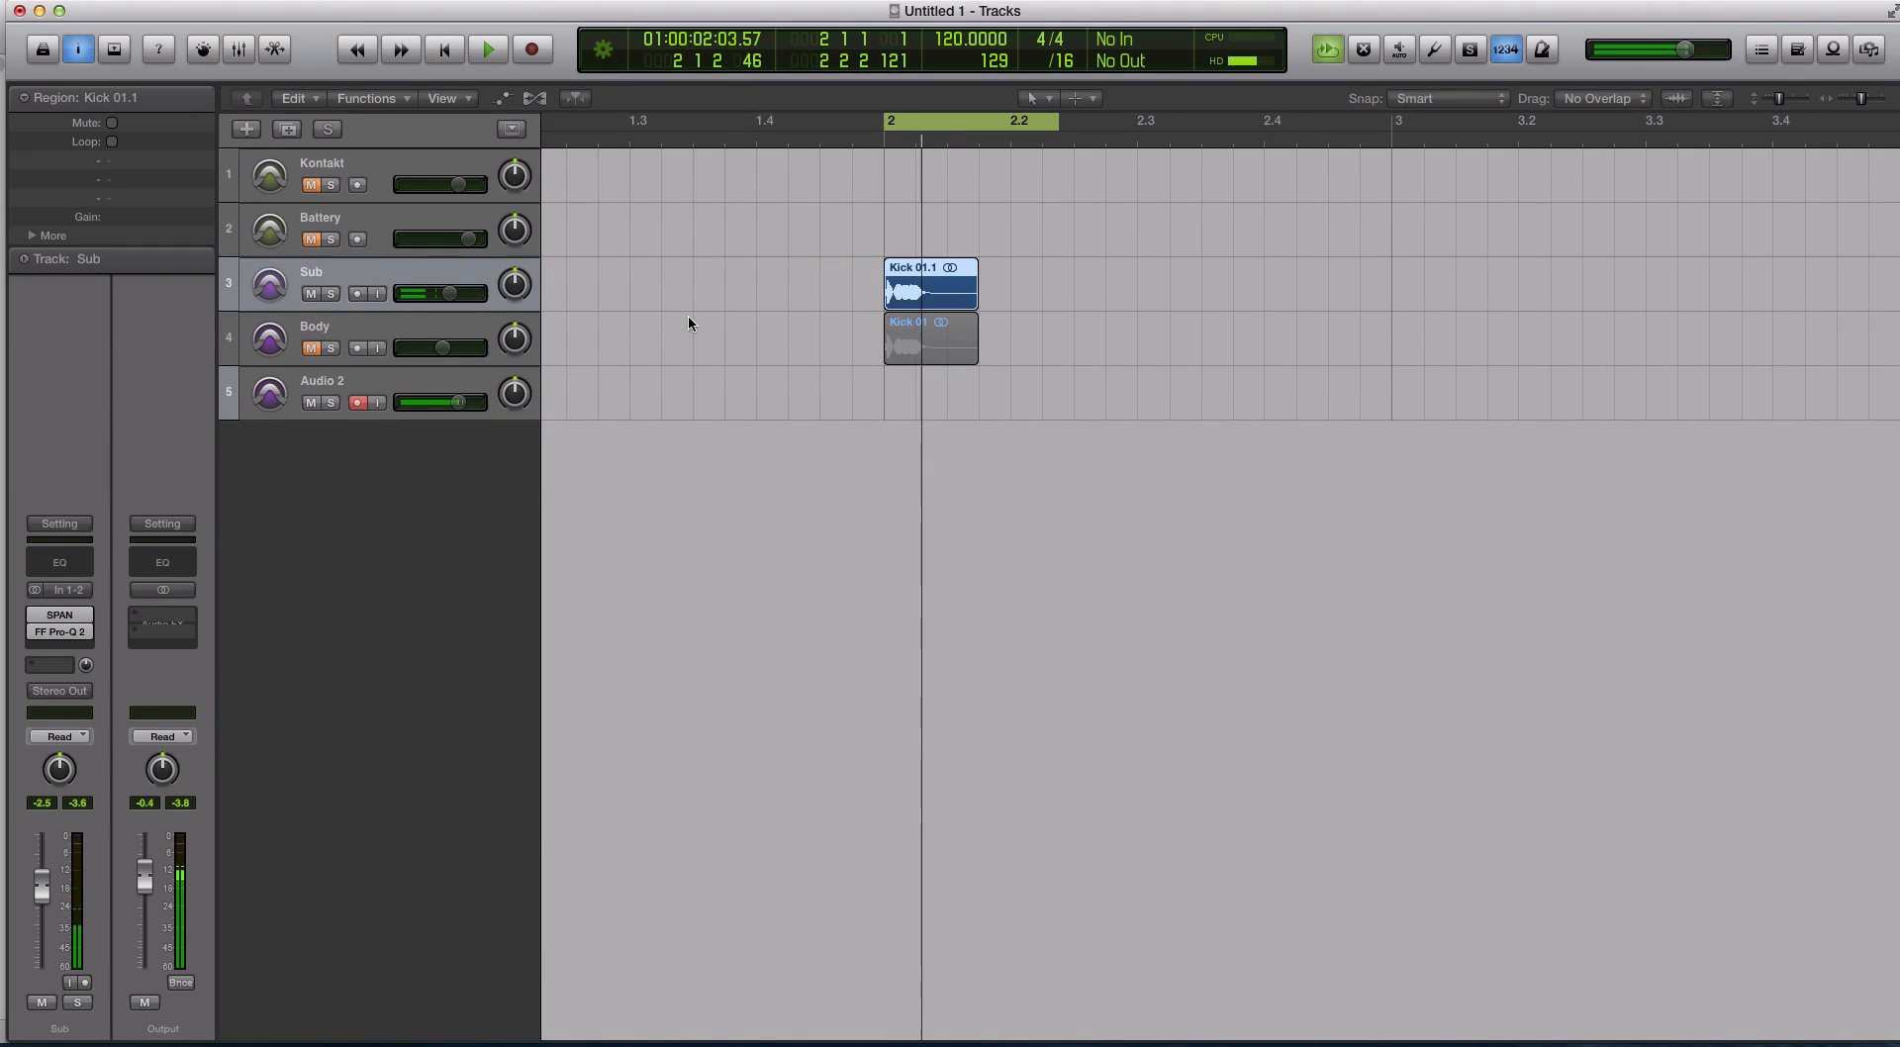
Unmute the Body track and solo its kick region briefly, and return to the Sub kick with Body muted
{"action": "left_click", "coordinate": [325, 327]}
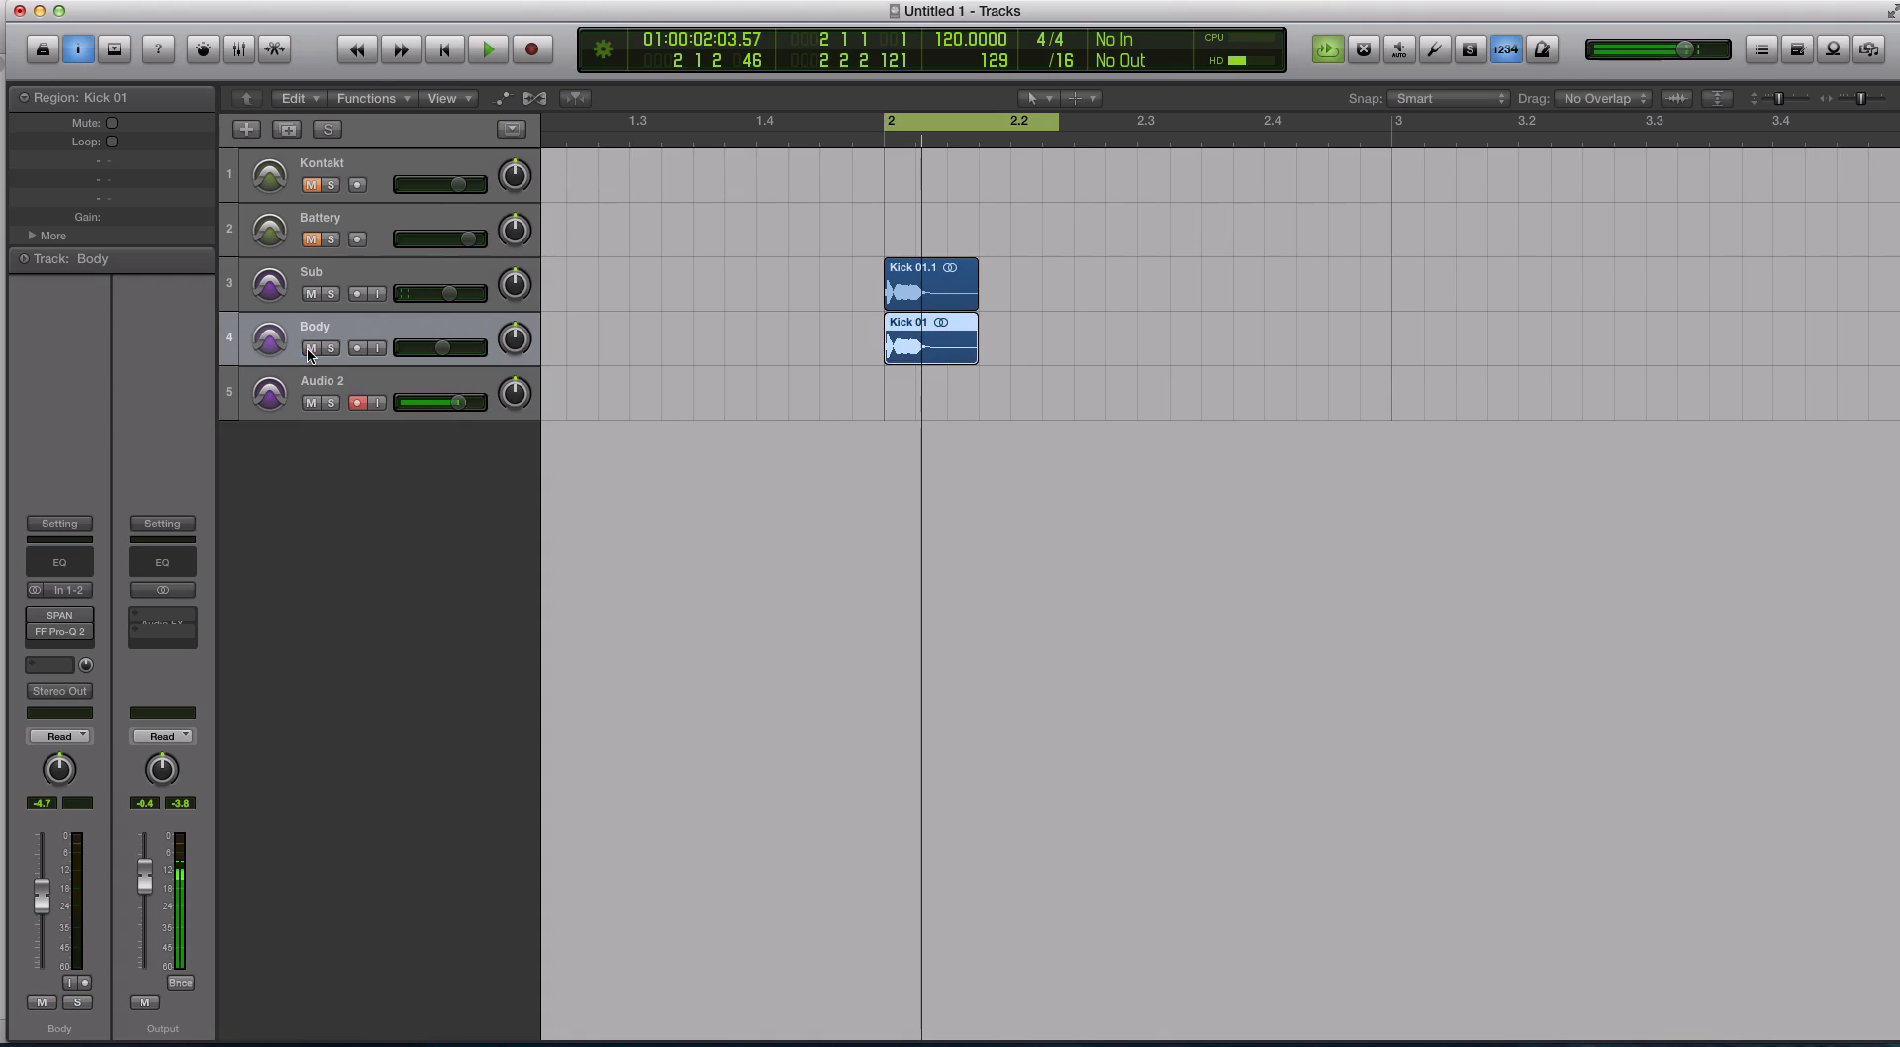
{"action": "key", "text": "ctrl+s"}
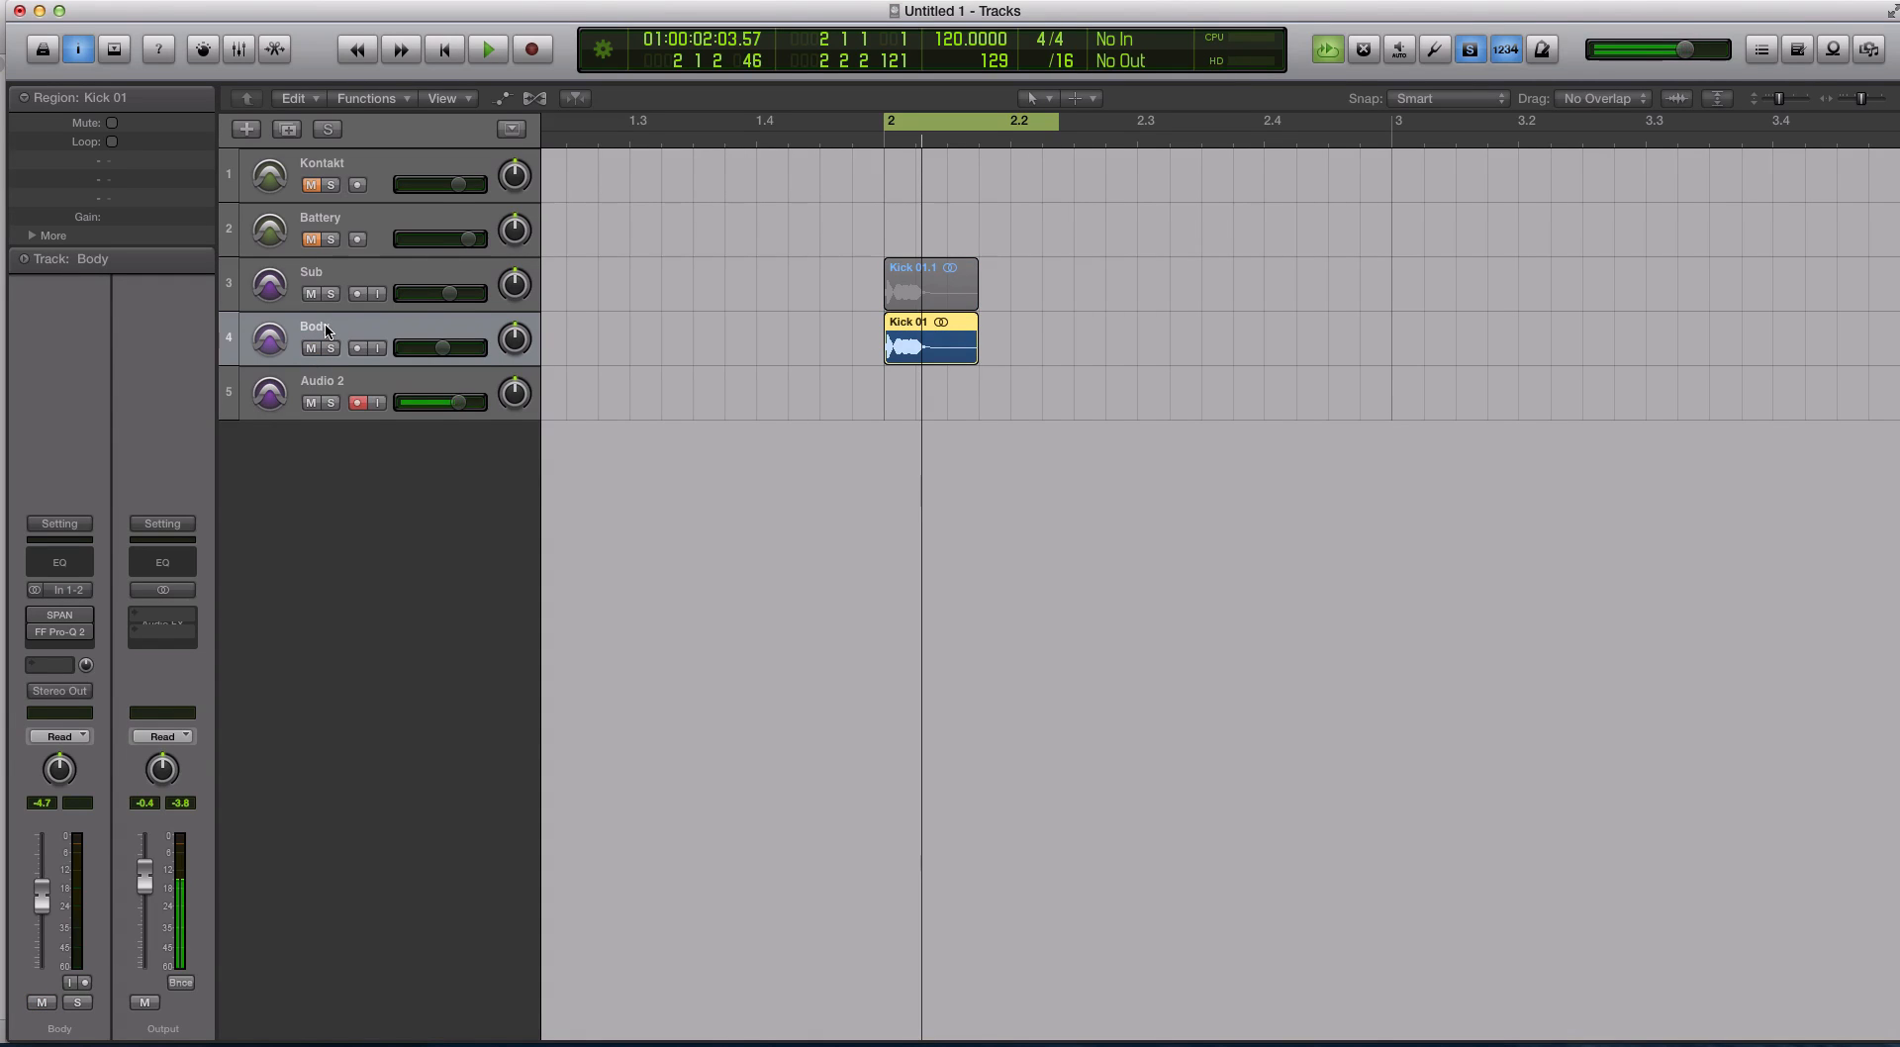
{"action": "left_click", "coordinate": [308, 310]}
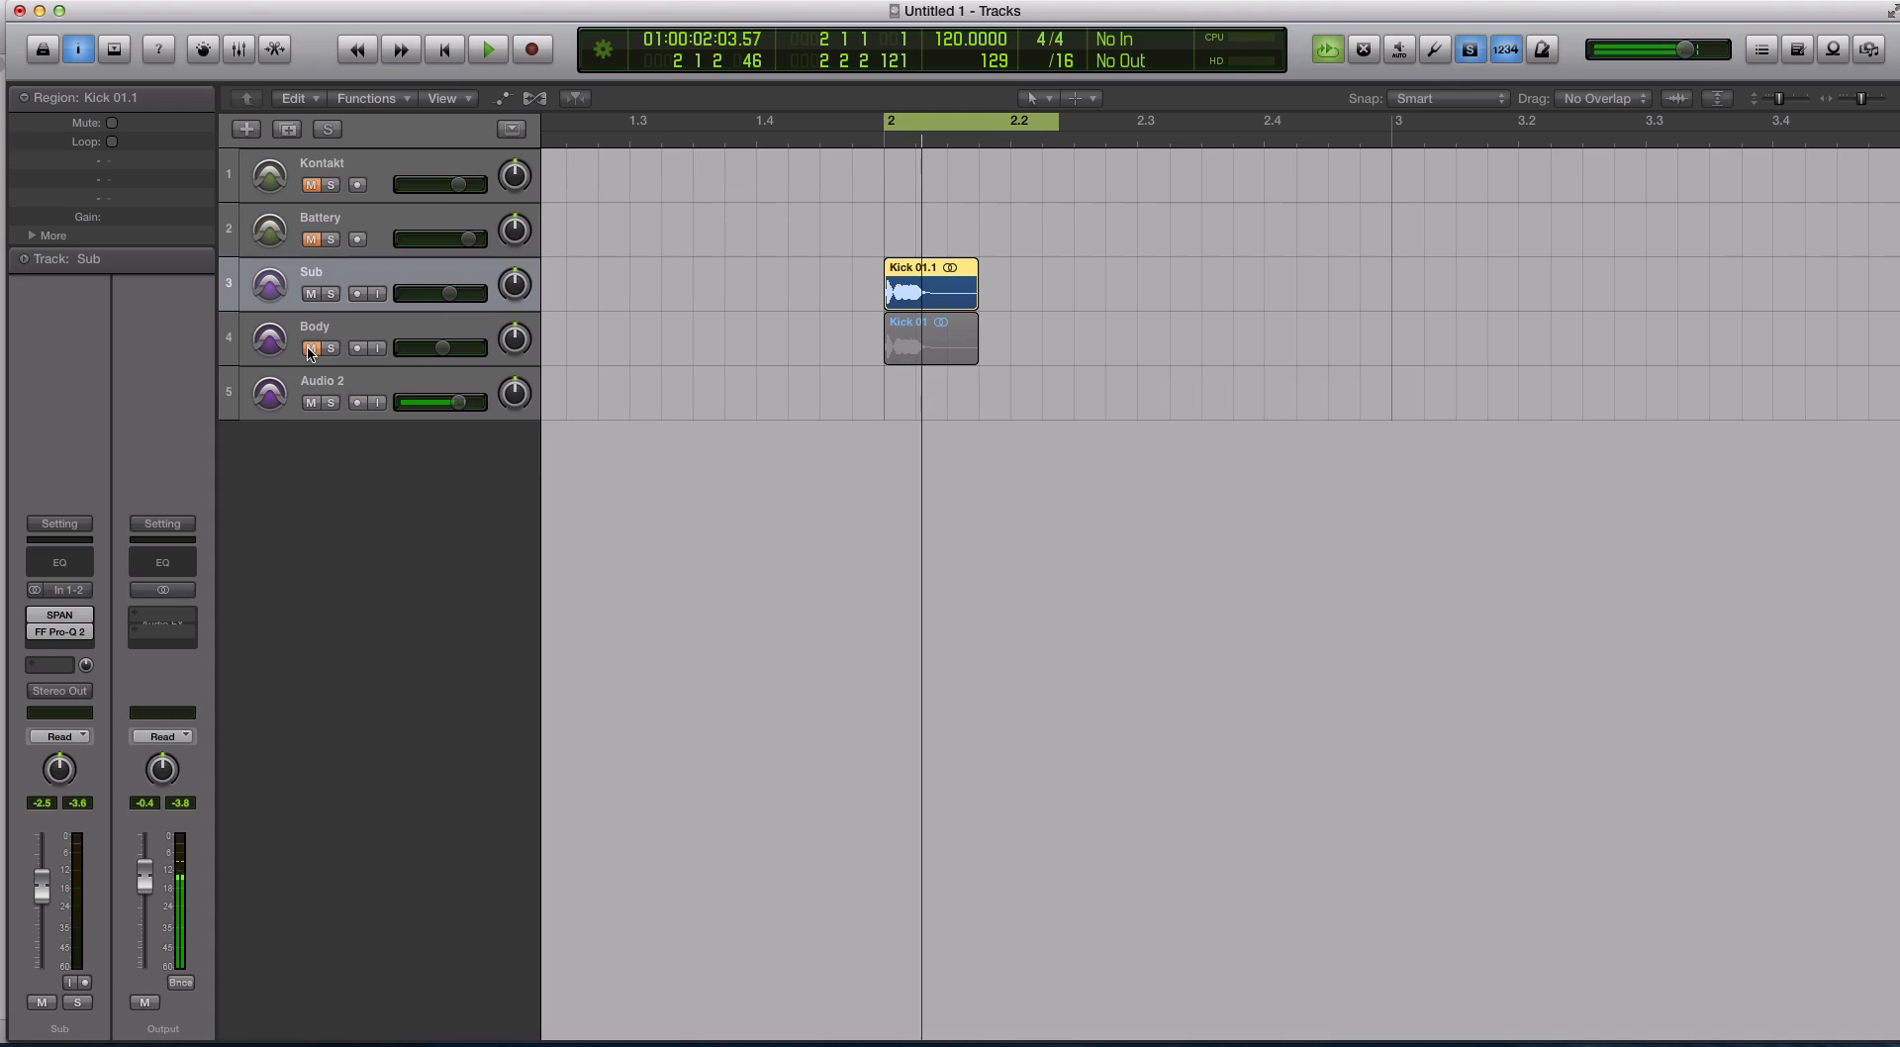
Add an 18 dB/oct high cut at about 56 Hz with Q 1.085 in the Sub track's Pro-Q 2, and play the filtered kick
{"action": "scroll", "coordinate": [383, 288], "scroll_direction": "right", "scroll_amount": 1}
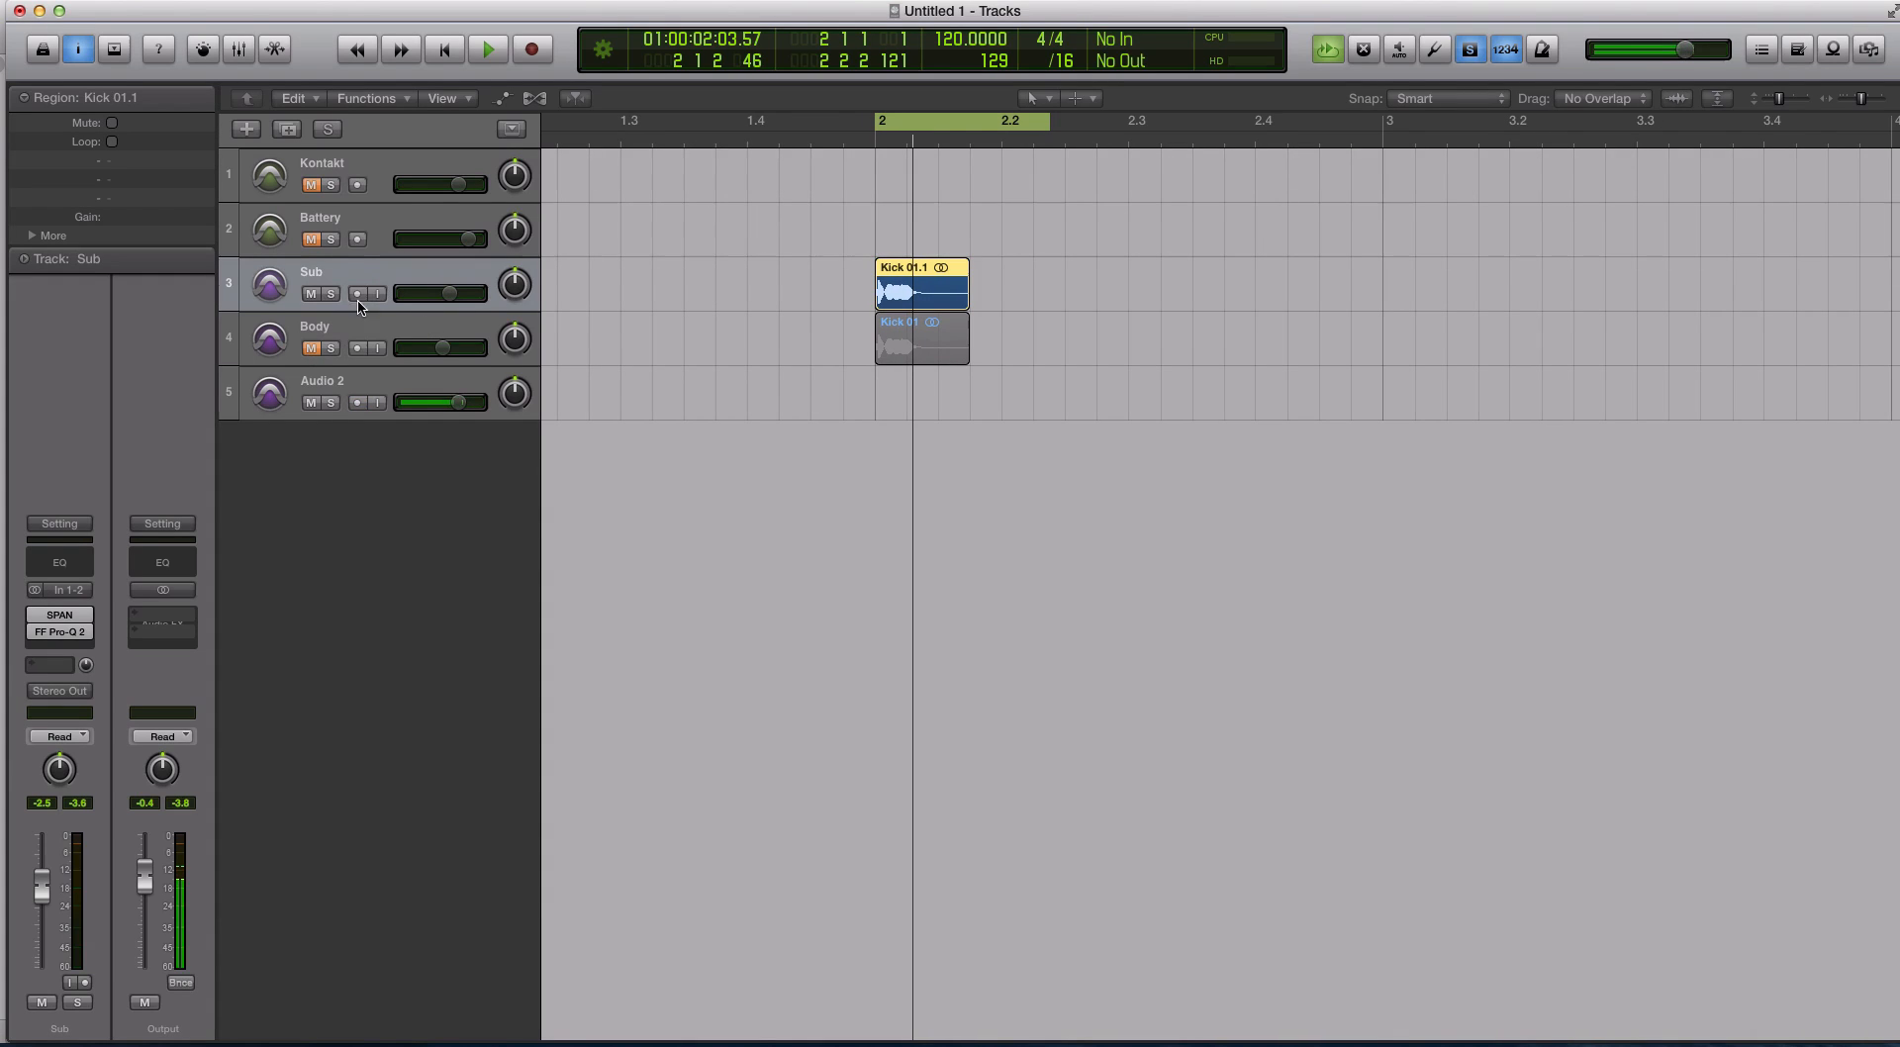
{"action": "left_click", "coordinate": [60, 631]}
{"action": "left_click_drag", "start_coordinate": [1120, 222], "coordinate": [653, 187]}
{"action": "left_click", "coordinate": [1392, 448]}
{"action": "left_click_drag", "start_coordinate": [1392, 448], "coordinate": [802, 445]}
{"action": "scroll", "coordinate": [802, 445], "scroll_direction": "up", "scroll_amount": 1}
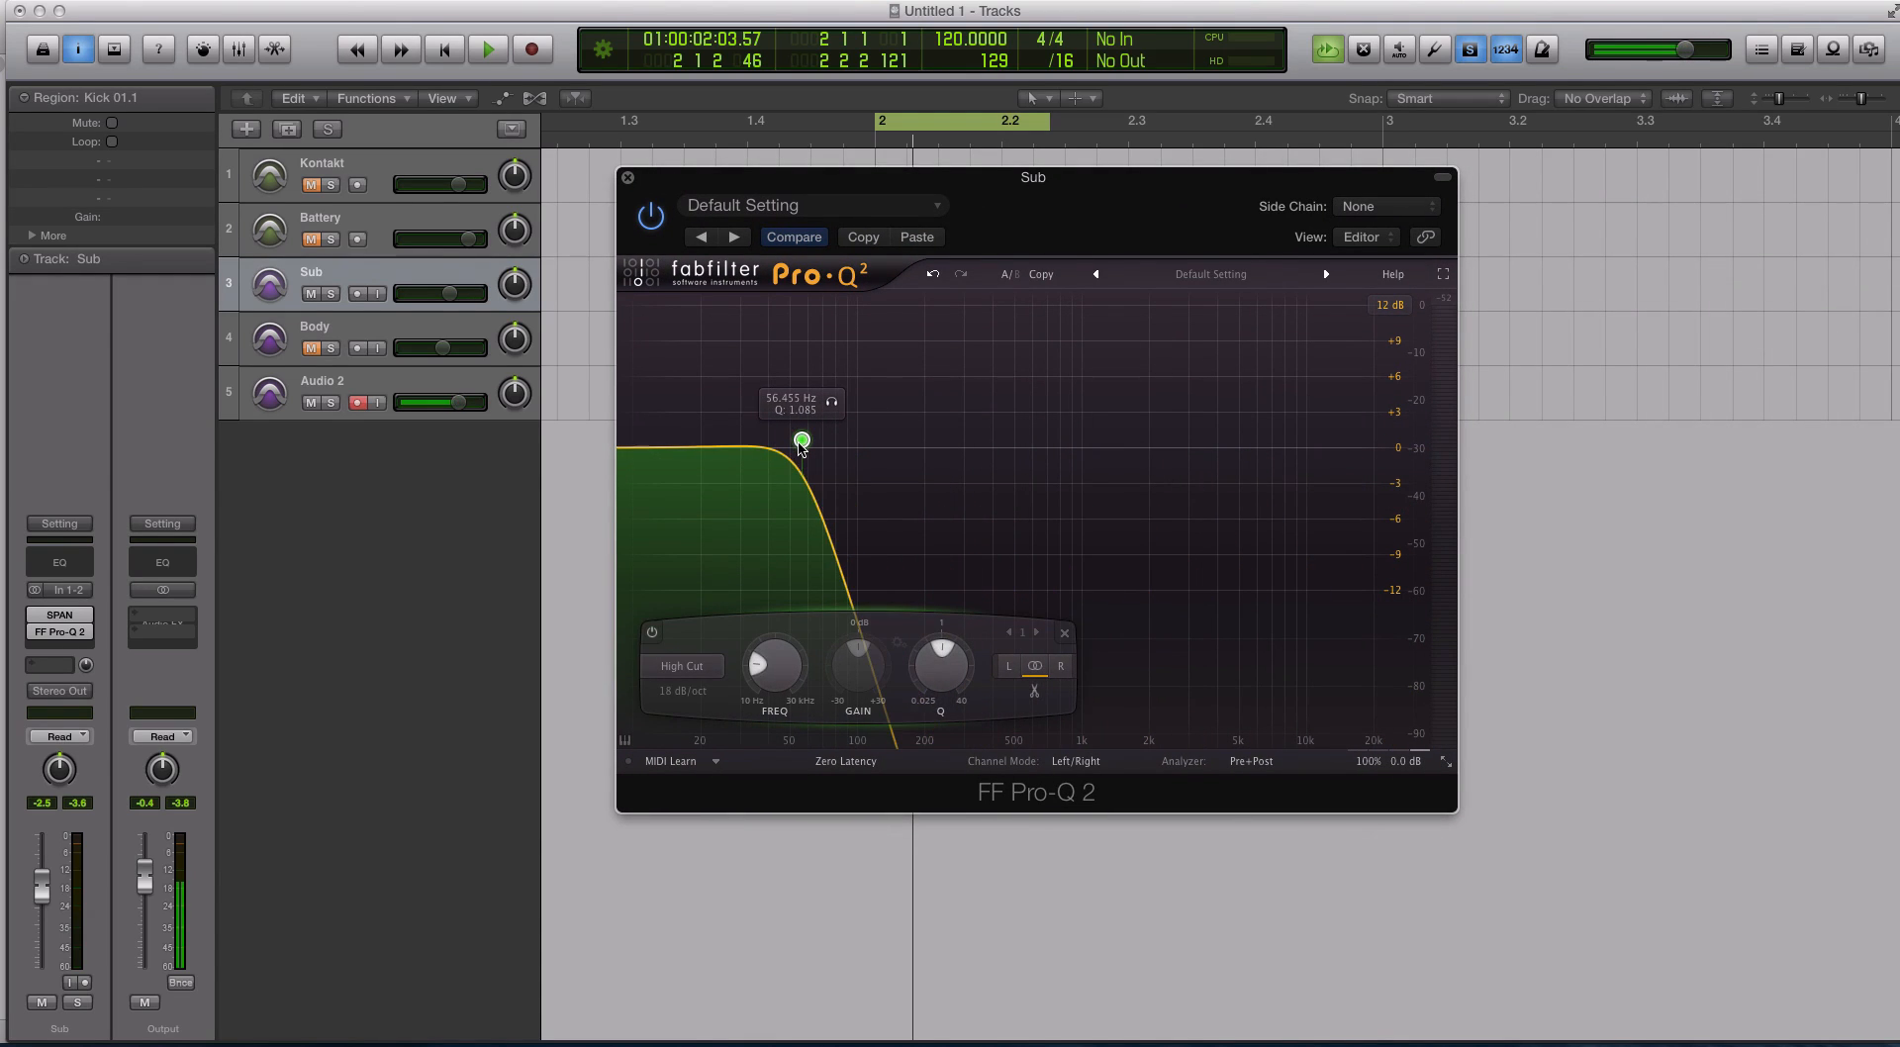
{"action": "key", "text": "space"}
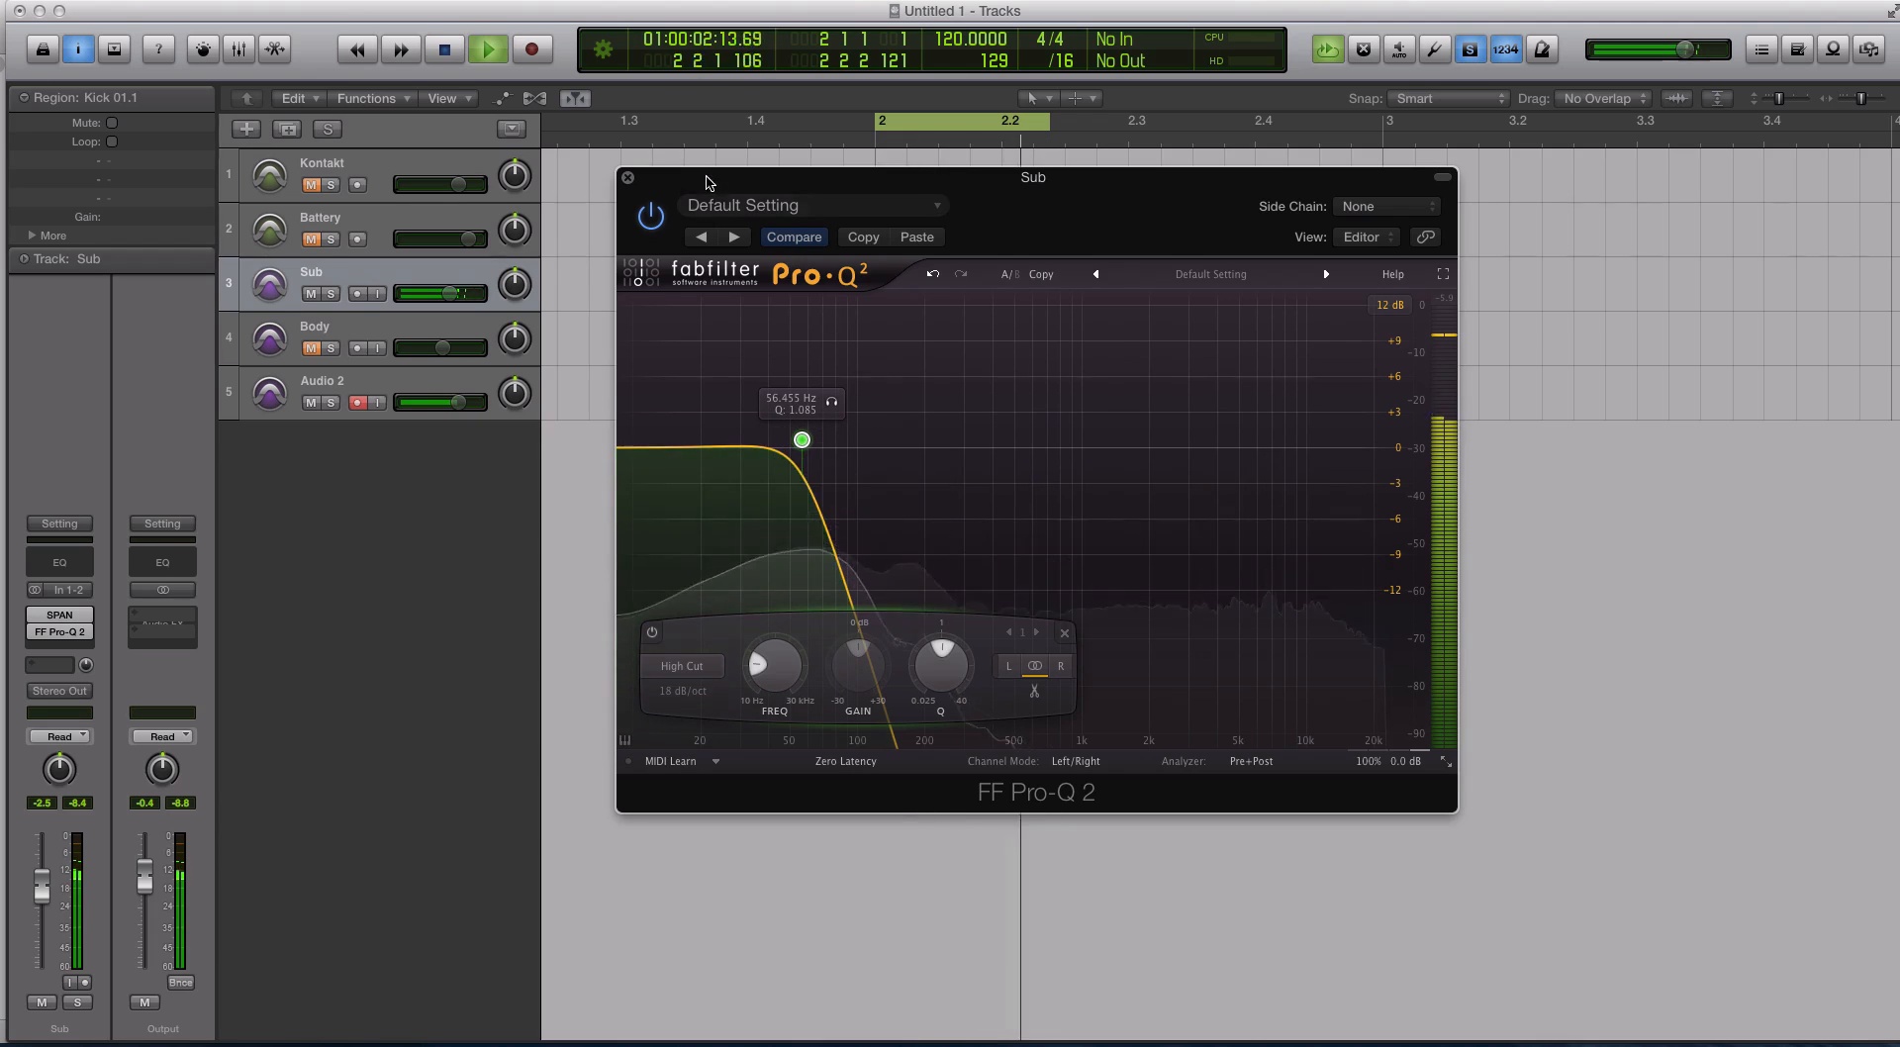
{"action": "left_click_drag", "start_coordinate": [694, 169], "coordinate": [1033, 211]}
{"action": "key", "text": "space"}
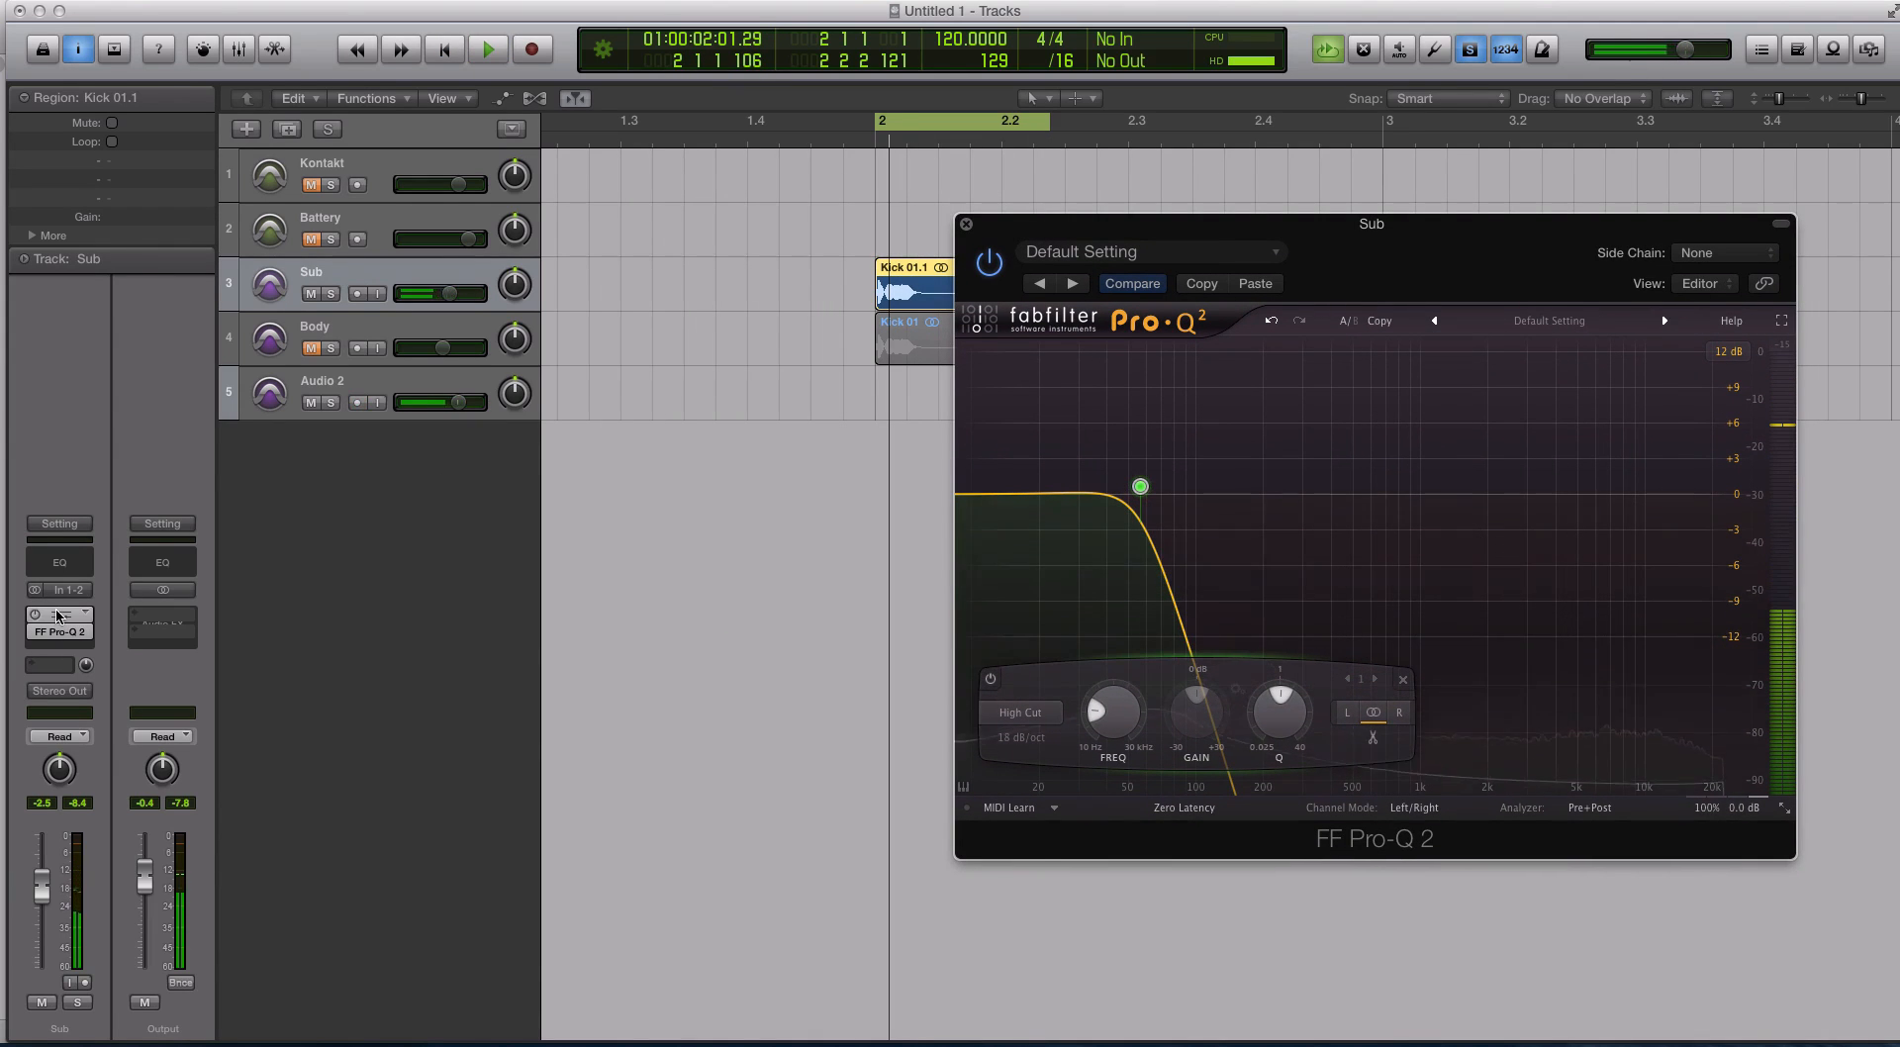
Place SPAN after FF Pro-Q 2 in the Sub track's inserts, and inspect the filtered kick's held spectrum during playback
{"action": "left_click_drag", "start_coordinate": [56, 611], "coordinate": [59, 643]}
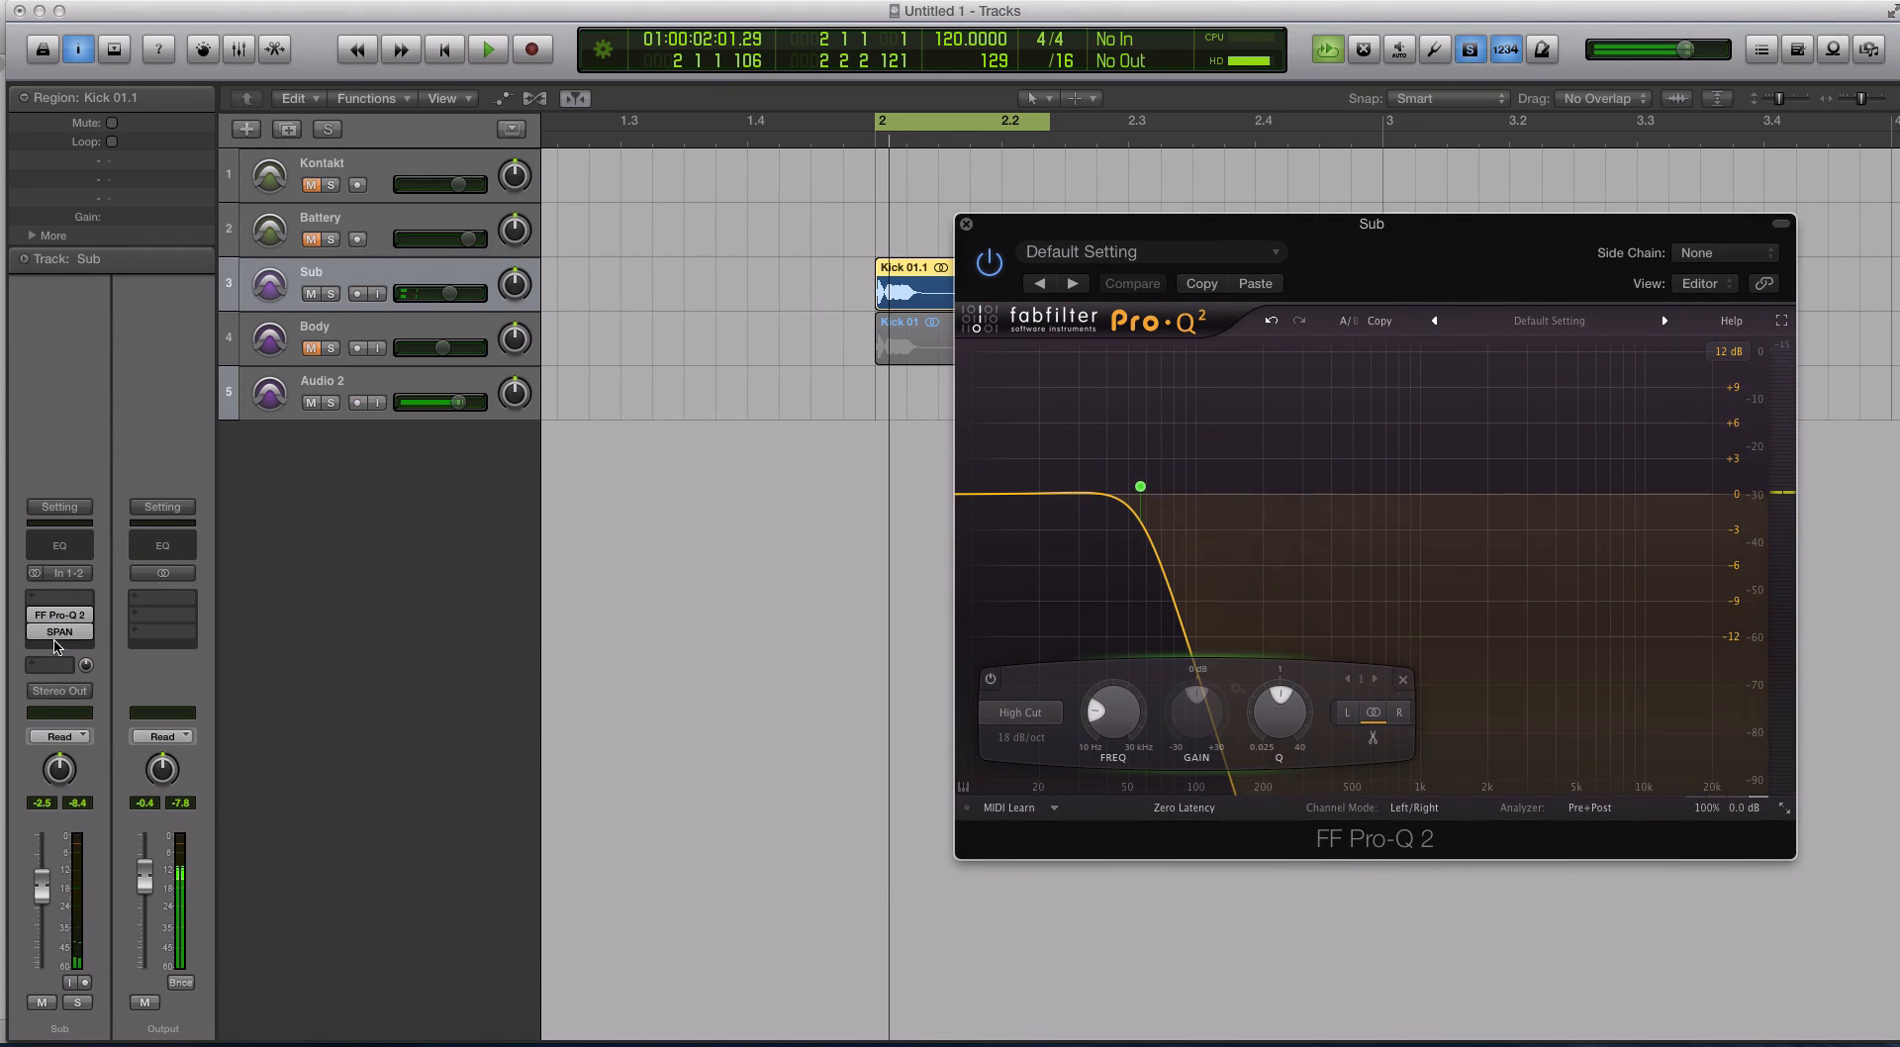
{"action": "left_click", "coordinate": [62, 618]}
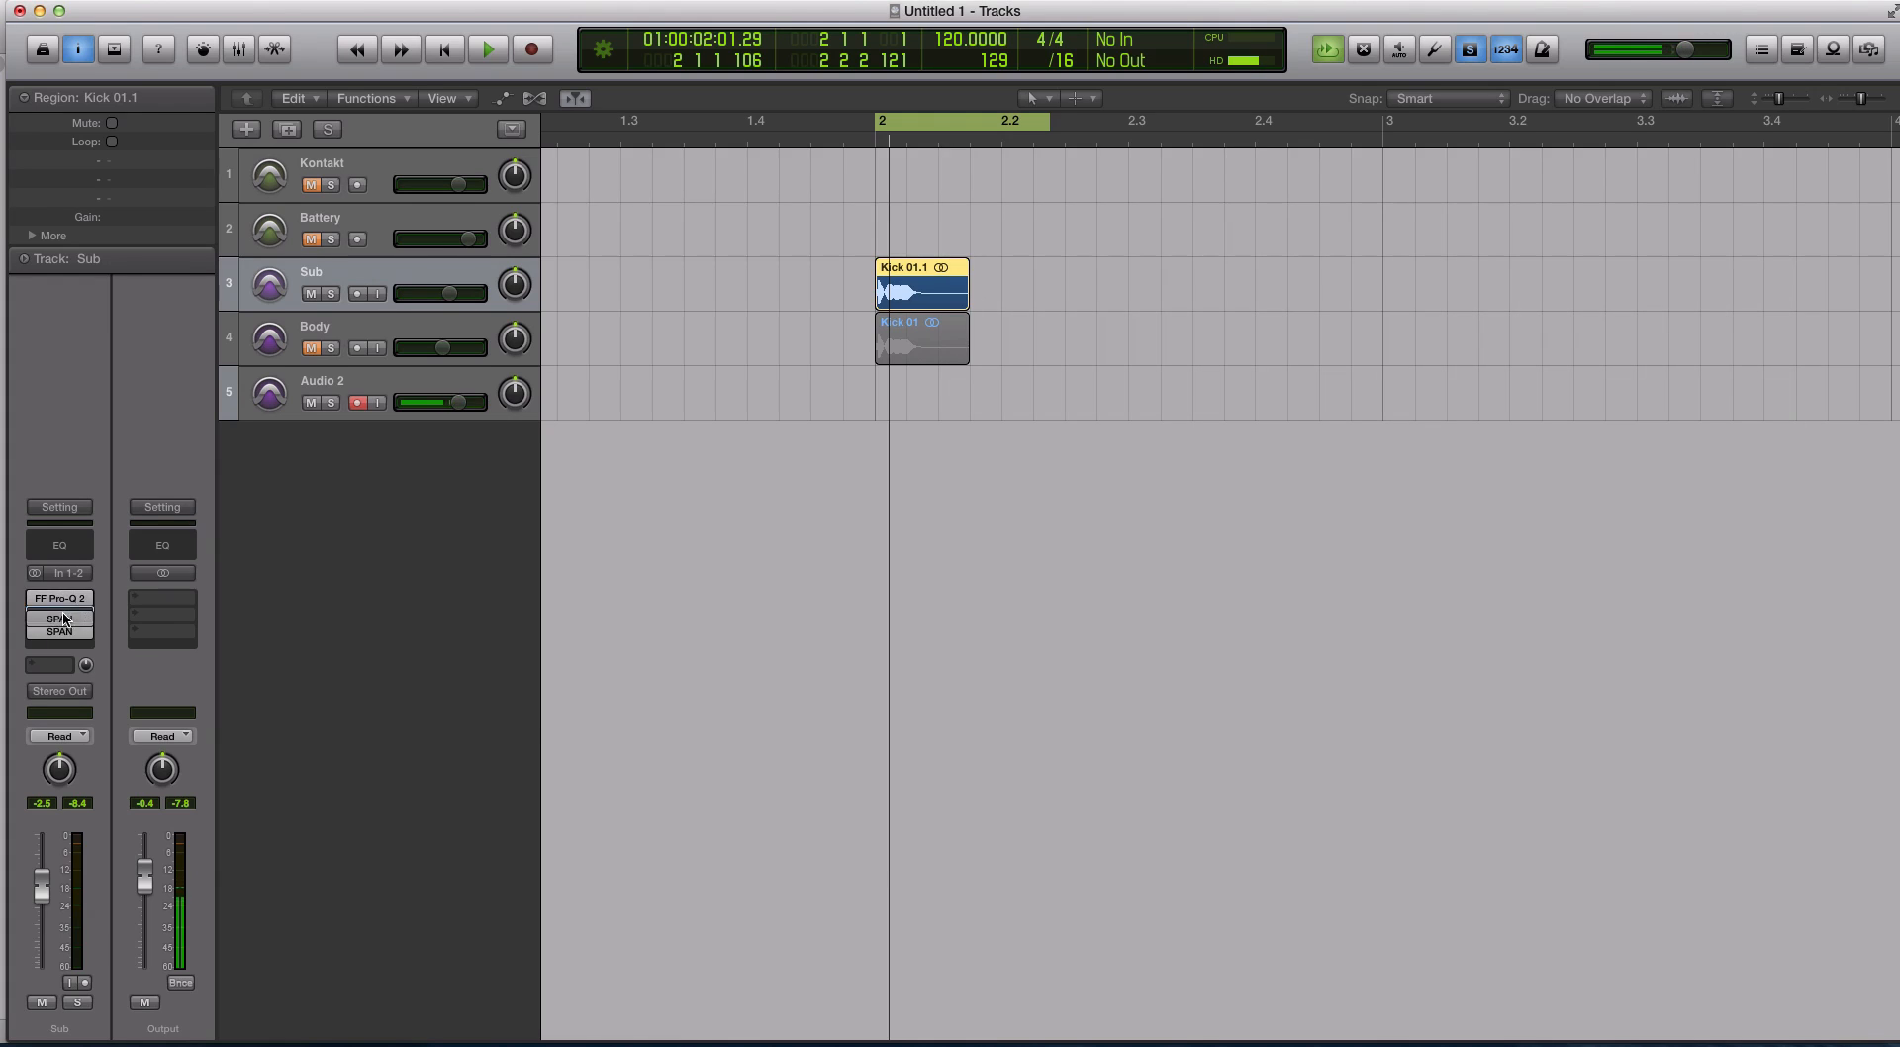
{"action": "left_click", "coordinate": [59, 631]}
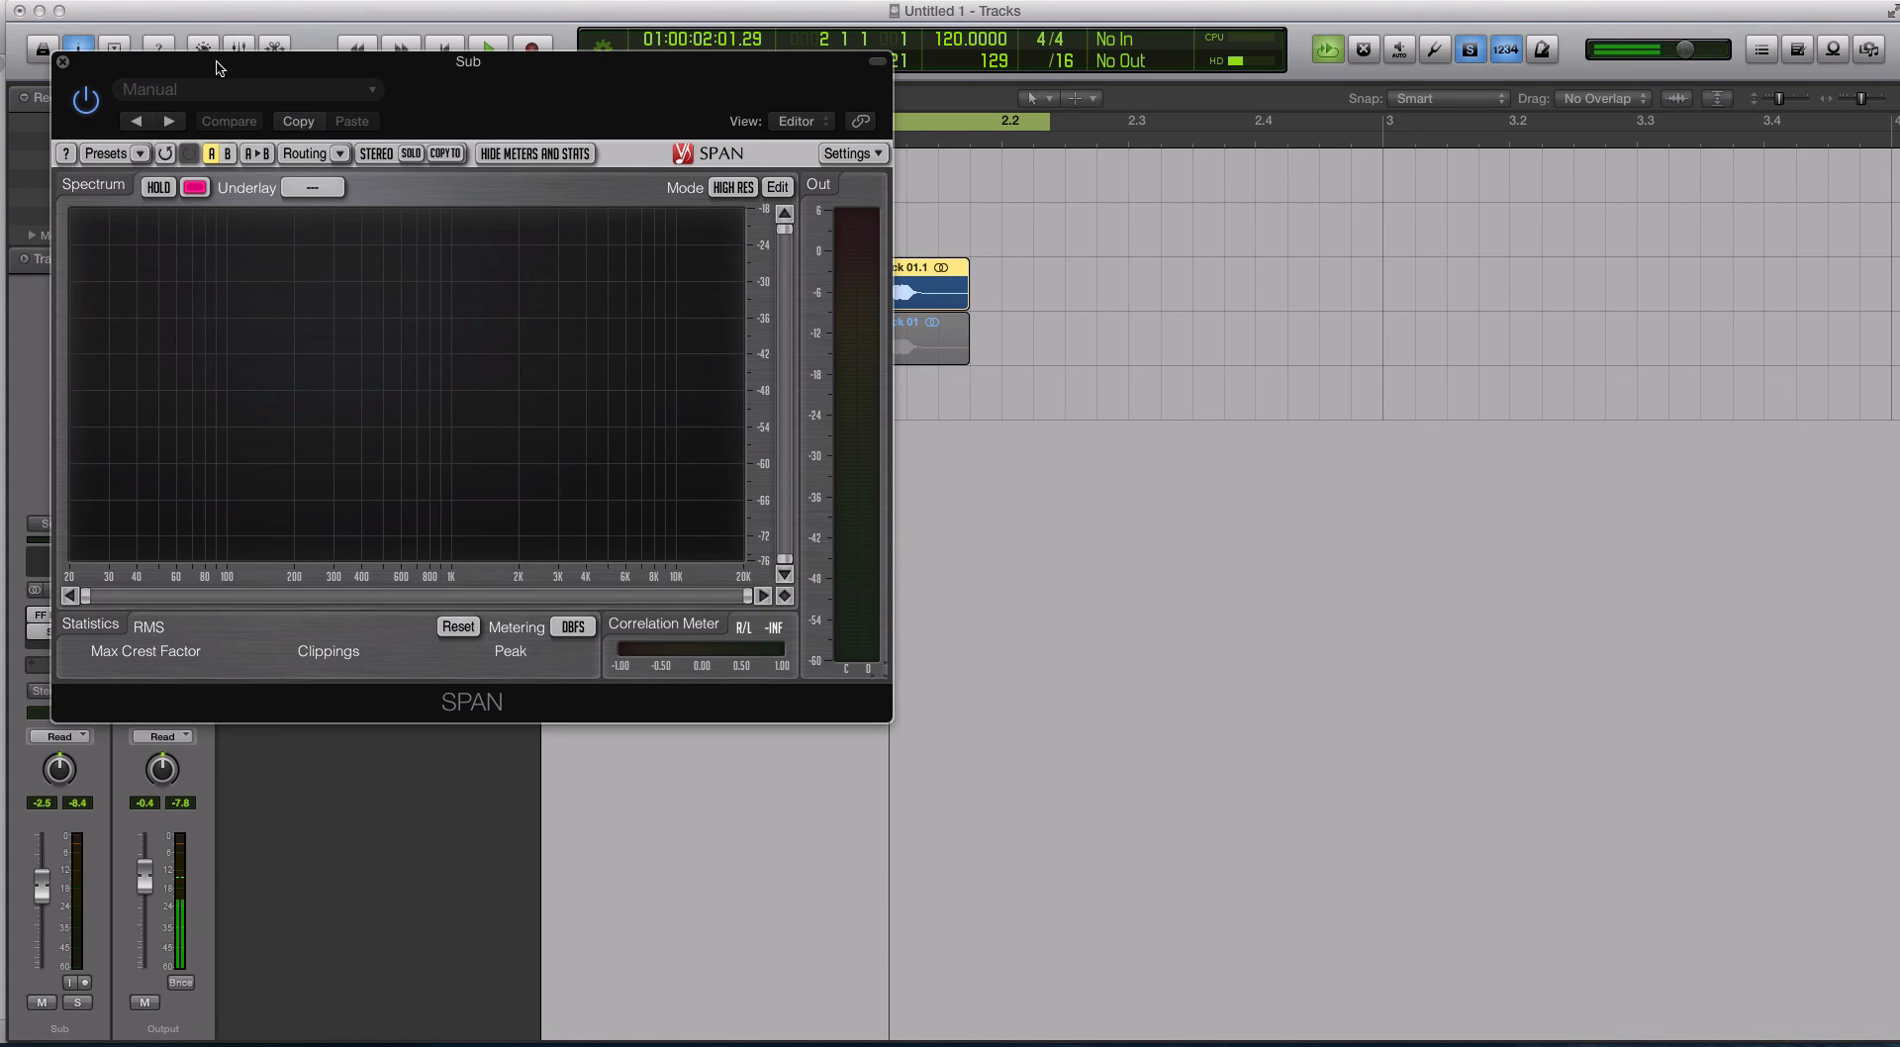
{"action": "left_click_drag", "start_coordinate": [225, 62], "coordinate": [611, 161]}
{"action": "left_click", "coordinate": [532, 282]}
{"action": "key", "text": "space"}
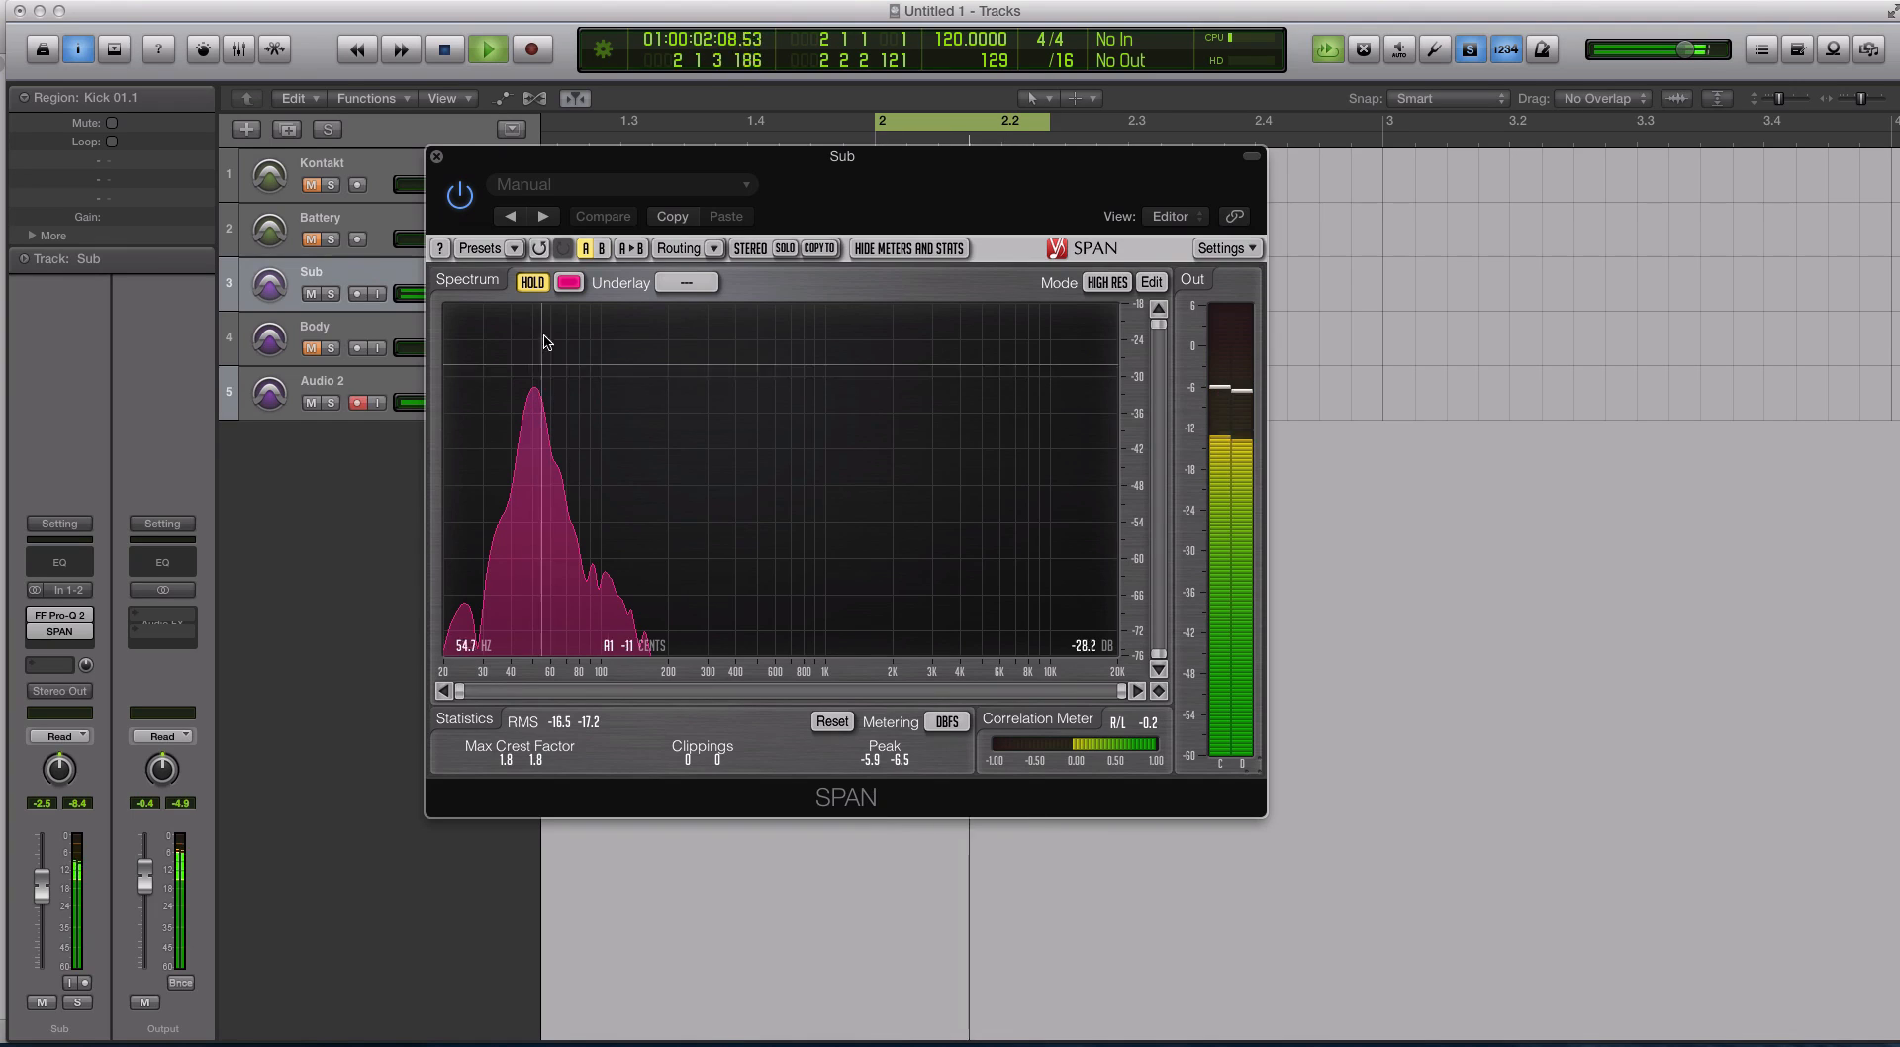
{"action": "left_click", "coordinate": [438, 158]}
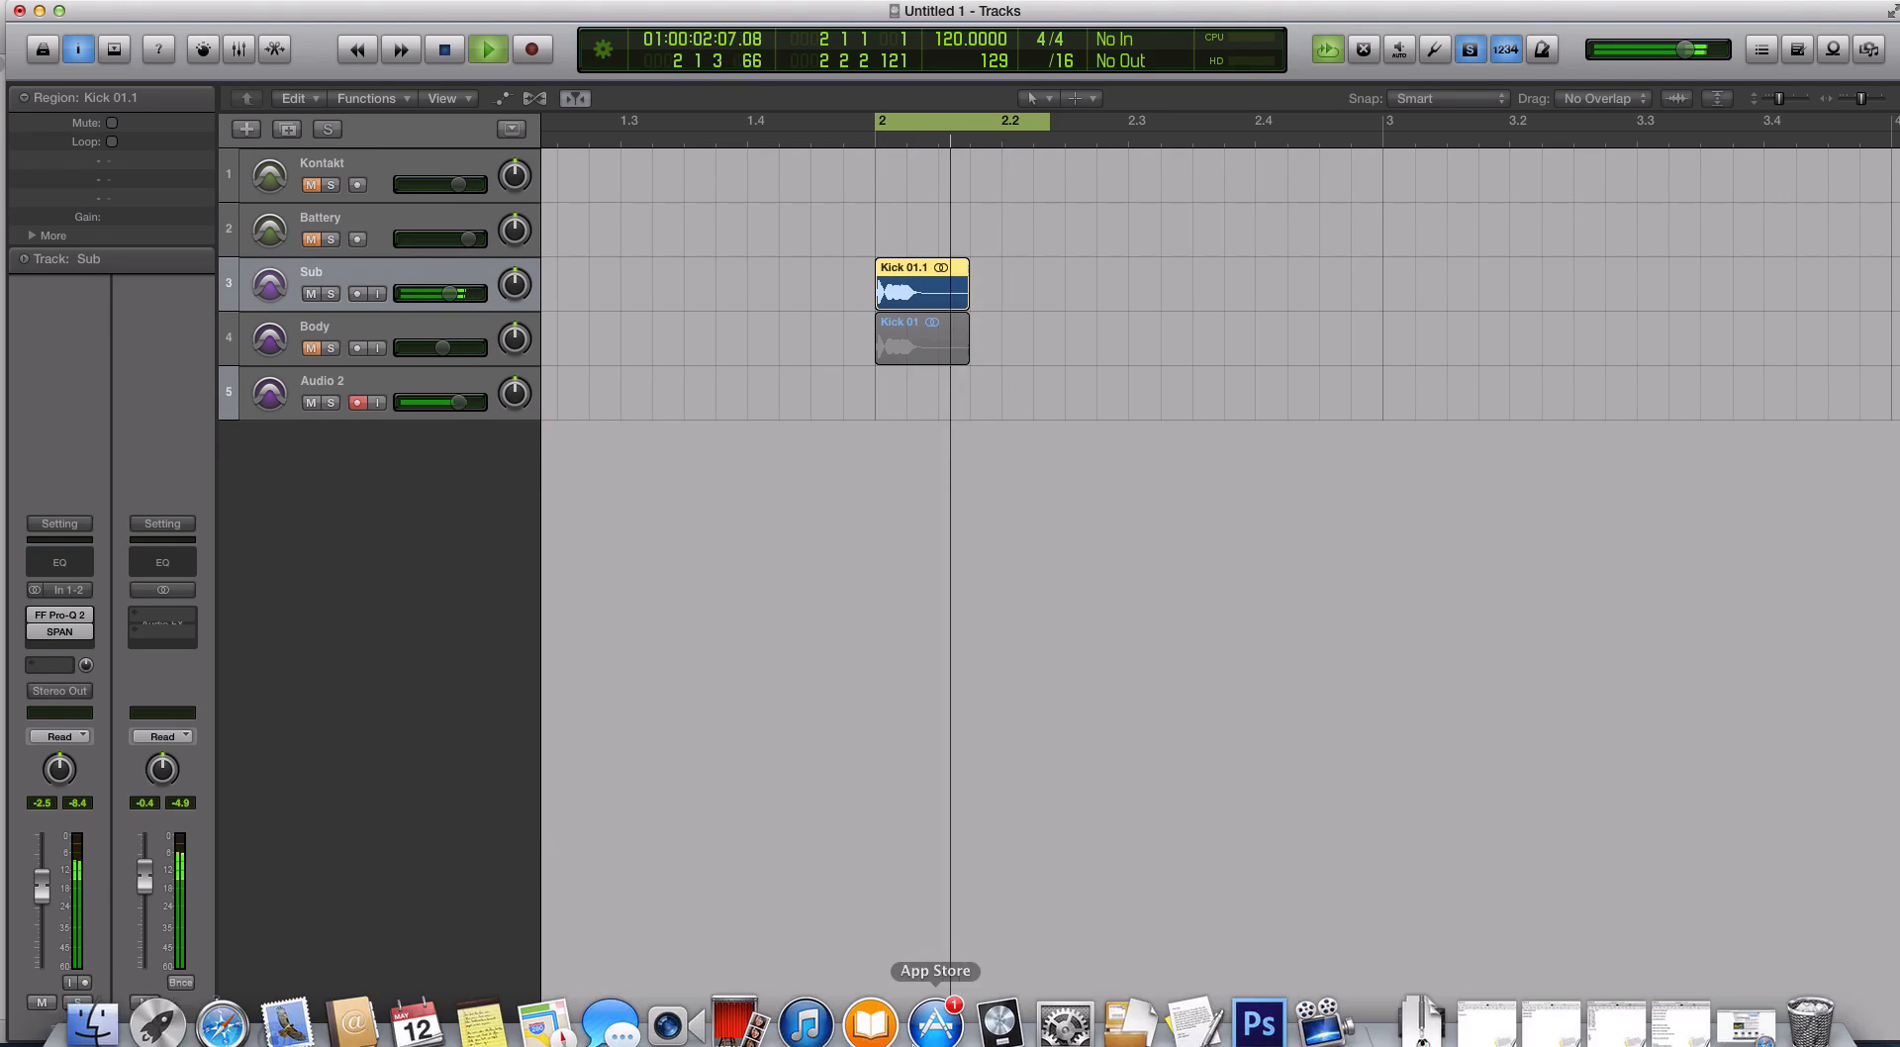
Reopen the Sub track's Pro-Q 2 and watch its pre and post analyzer while the kick plays
{"action": "left_click", "coordinate": [59, 615]}
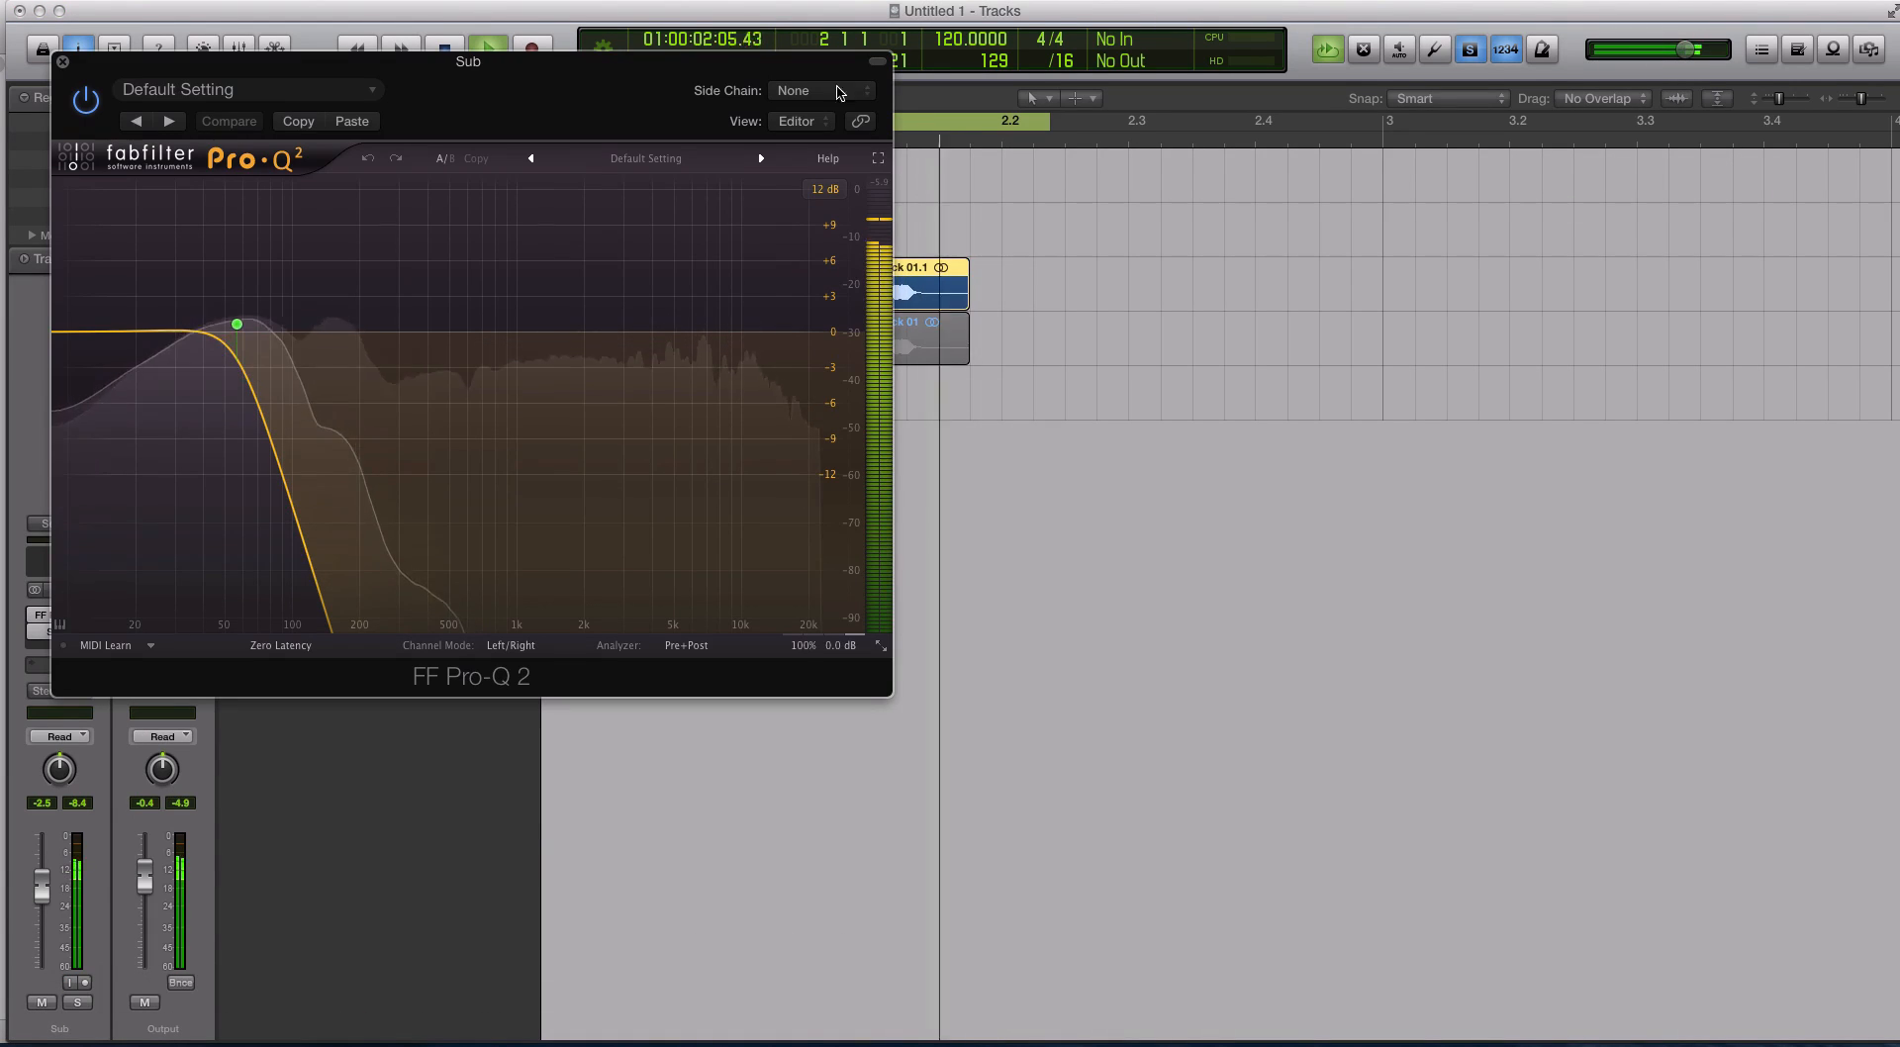
{"action": "left_click_drag", "start_coordinate": [392, 67], "coordinate": [983, 158]}
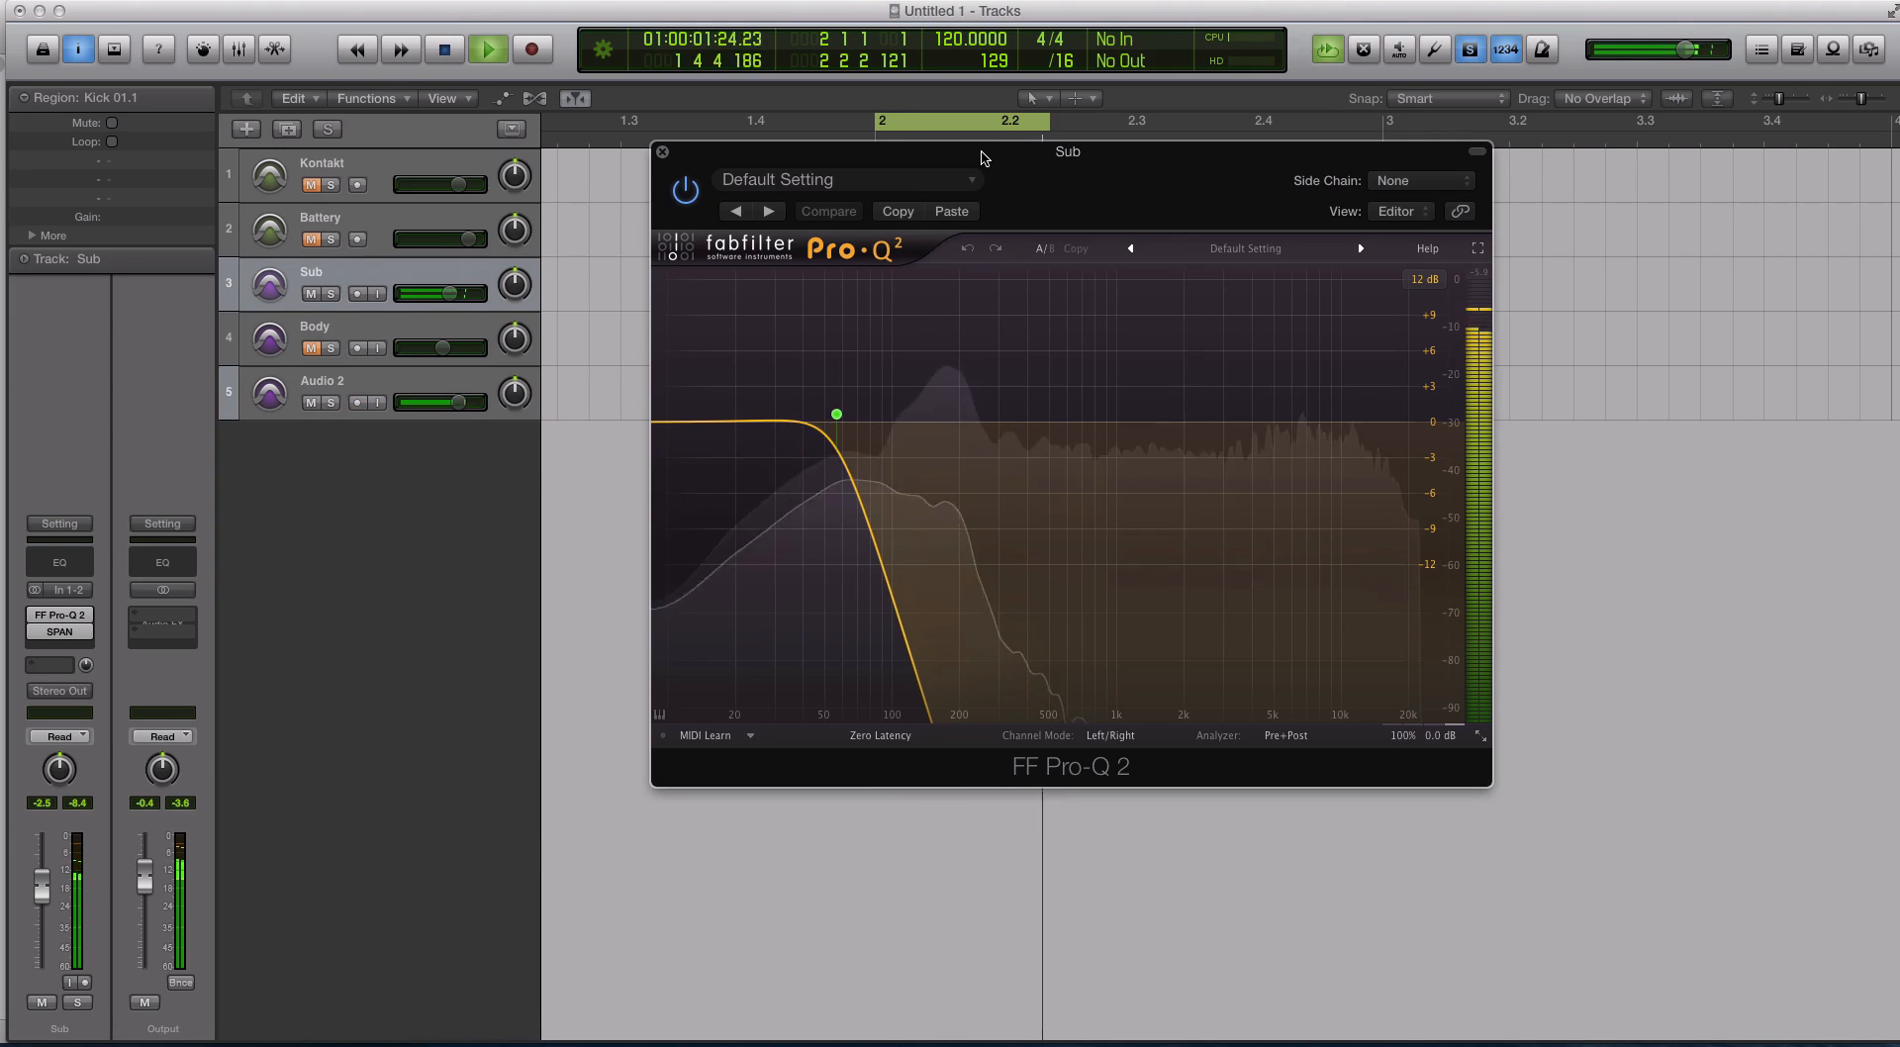
{"action": "key", "text": "space"}
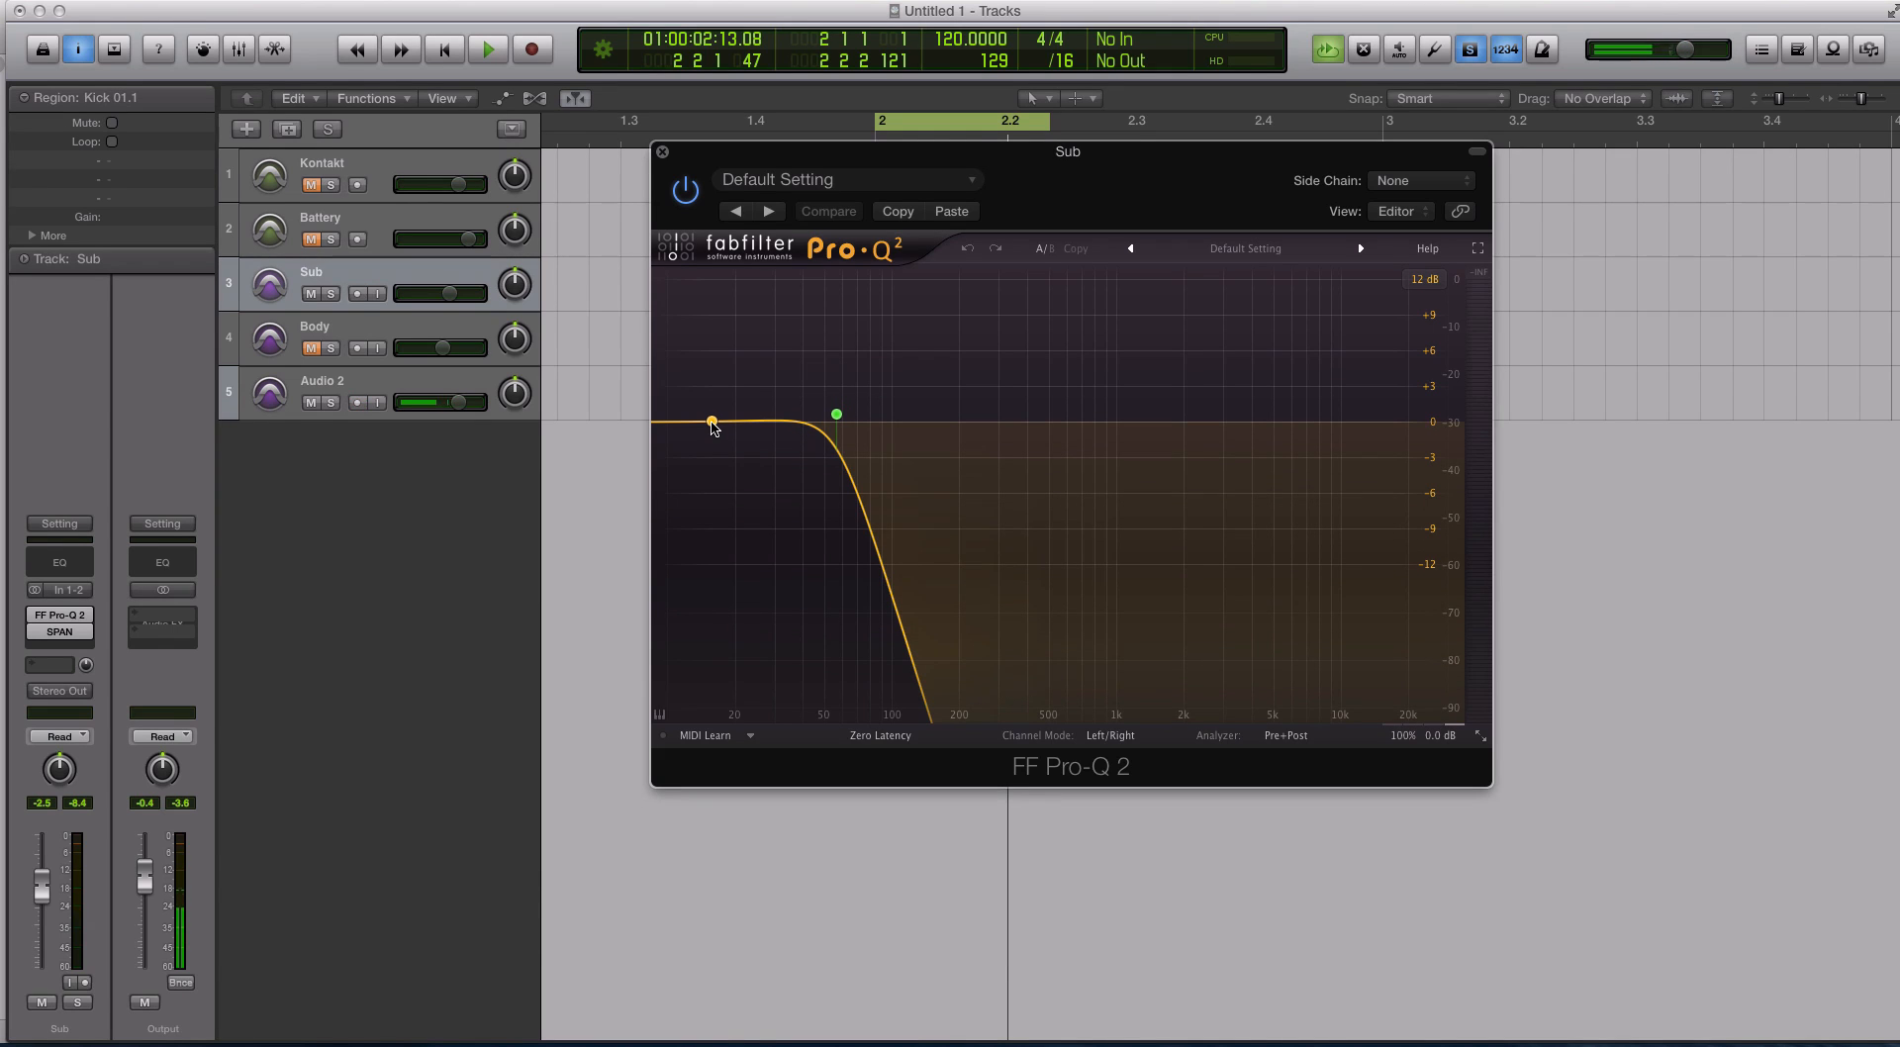
Lower the Sub high cut to about 37 Hz, and add a bell near 0 dB plus a −4.29 dB low shelf at about 27 Hz
{"action": "left_click_drag", "start_coordinate": [836, 416], "coordinate": [795, 416]}
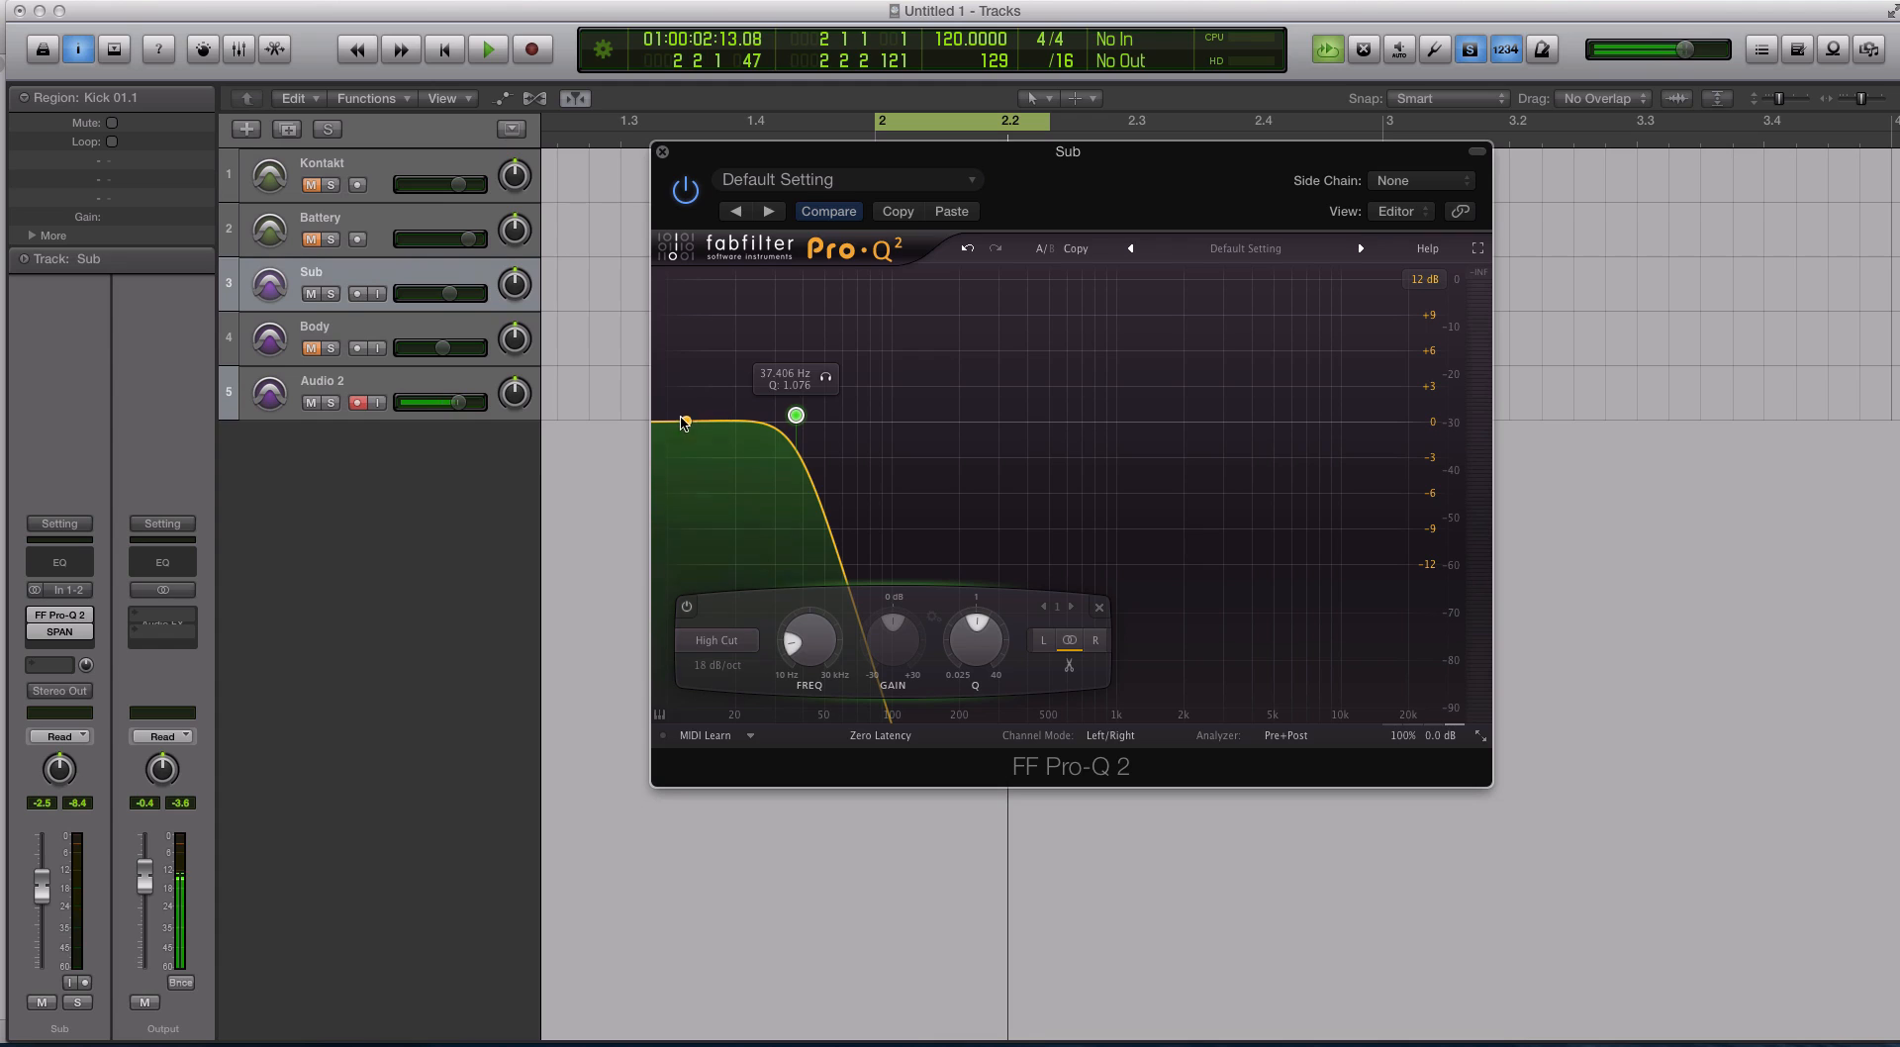
{"action": "double_click", "coordinate": [680, 423]}
{"action": "left_click_drag", "start_coordinate": [681, 423], "coordinate": [667, 413]}
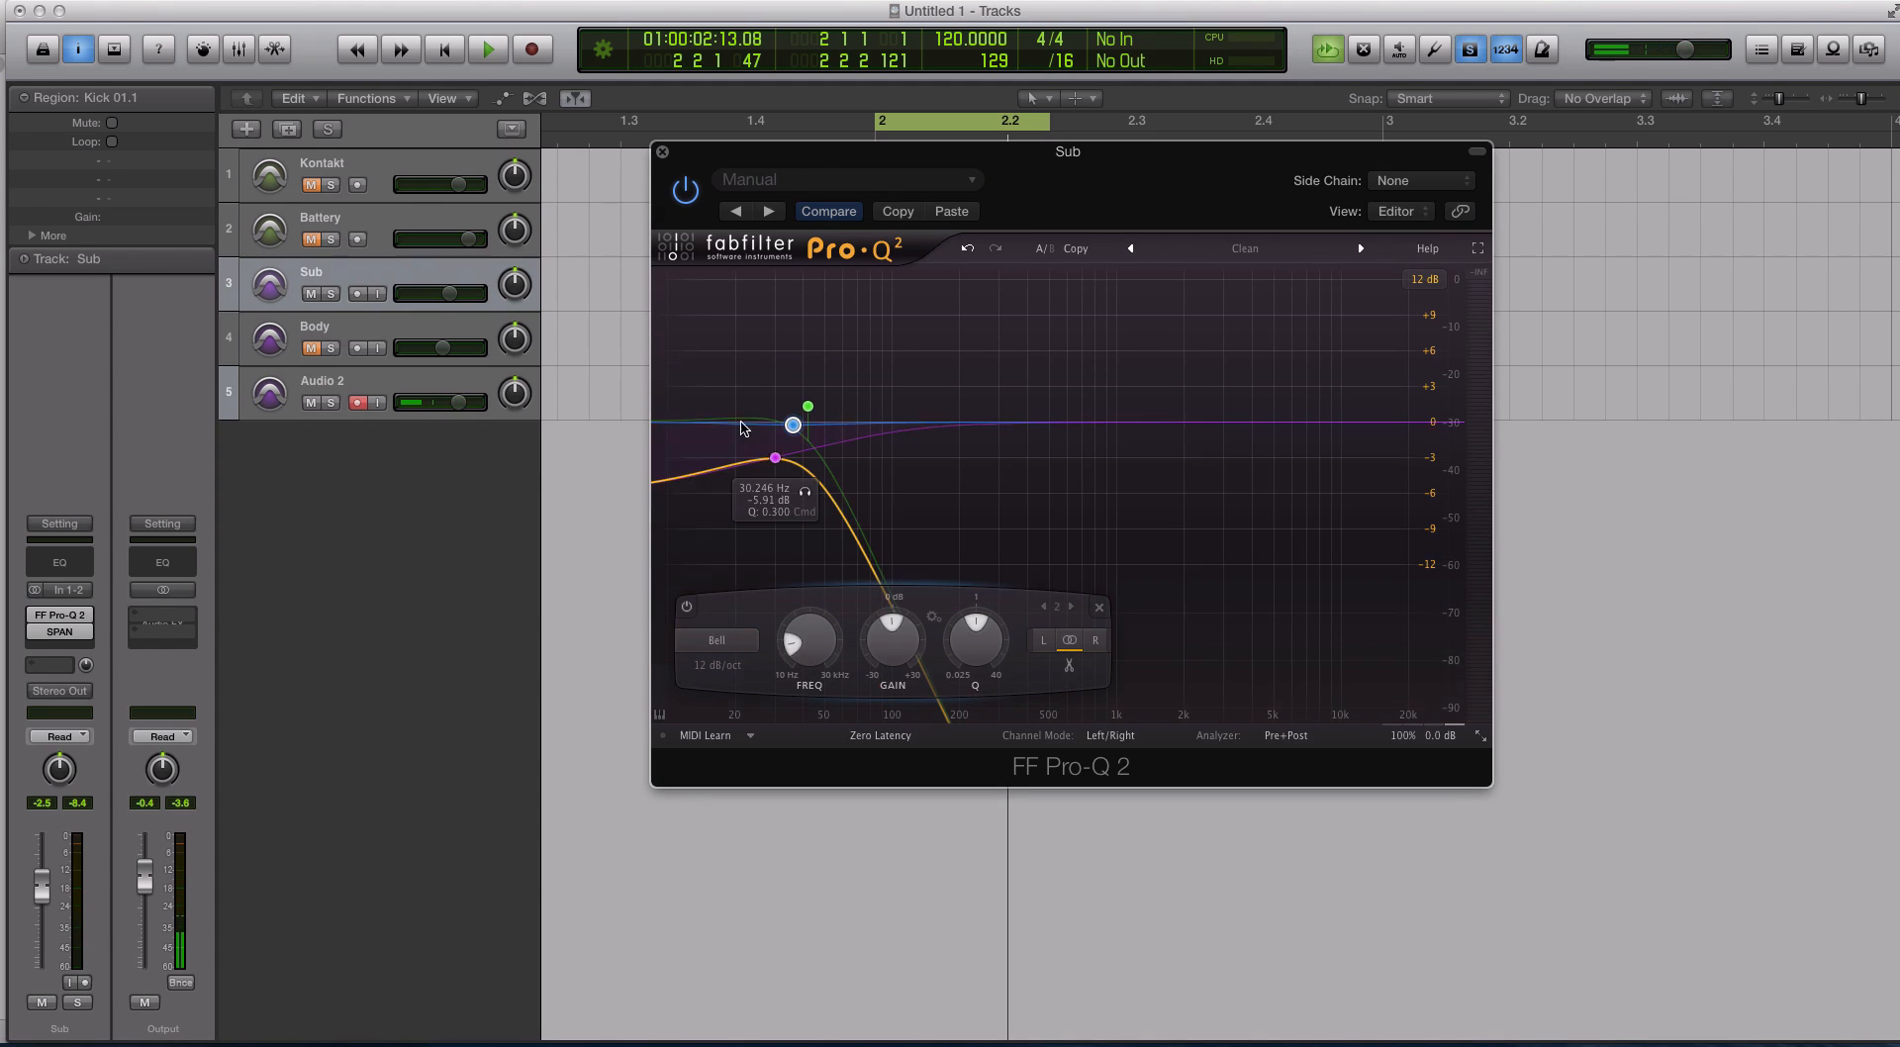
{"action": "mouse_move", "coordinate": [771, 456]}
{"action": "left_mouse_down"}
{"action": "mouse_move", "coordinate": [753, 436]}
{"action": "mouse_move", "coordinate": [765, 454]}
{"action": "left_mouse_up"}
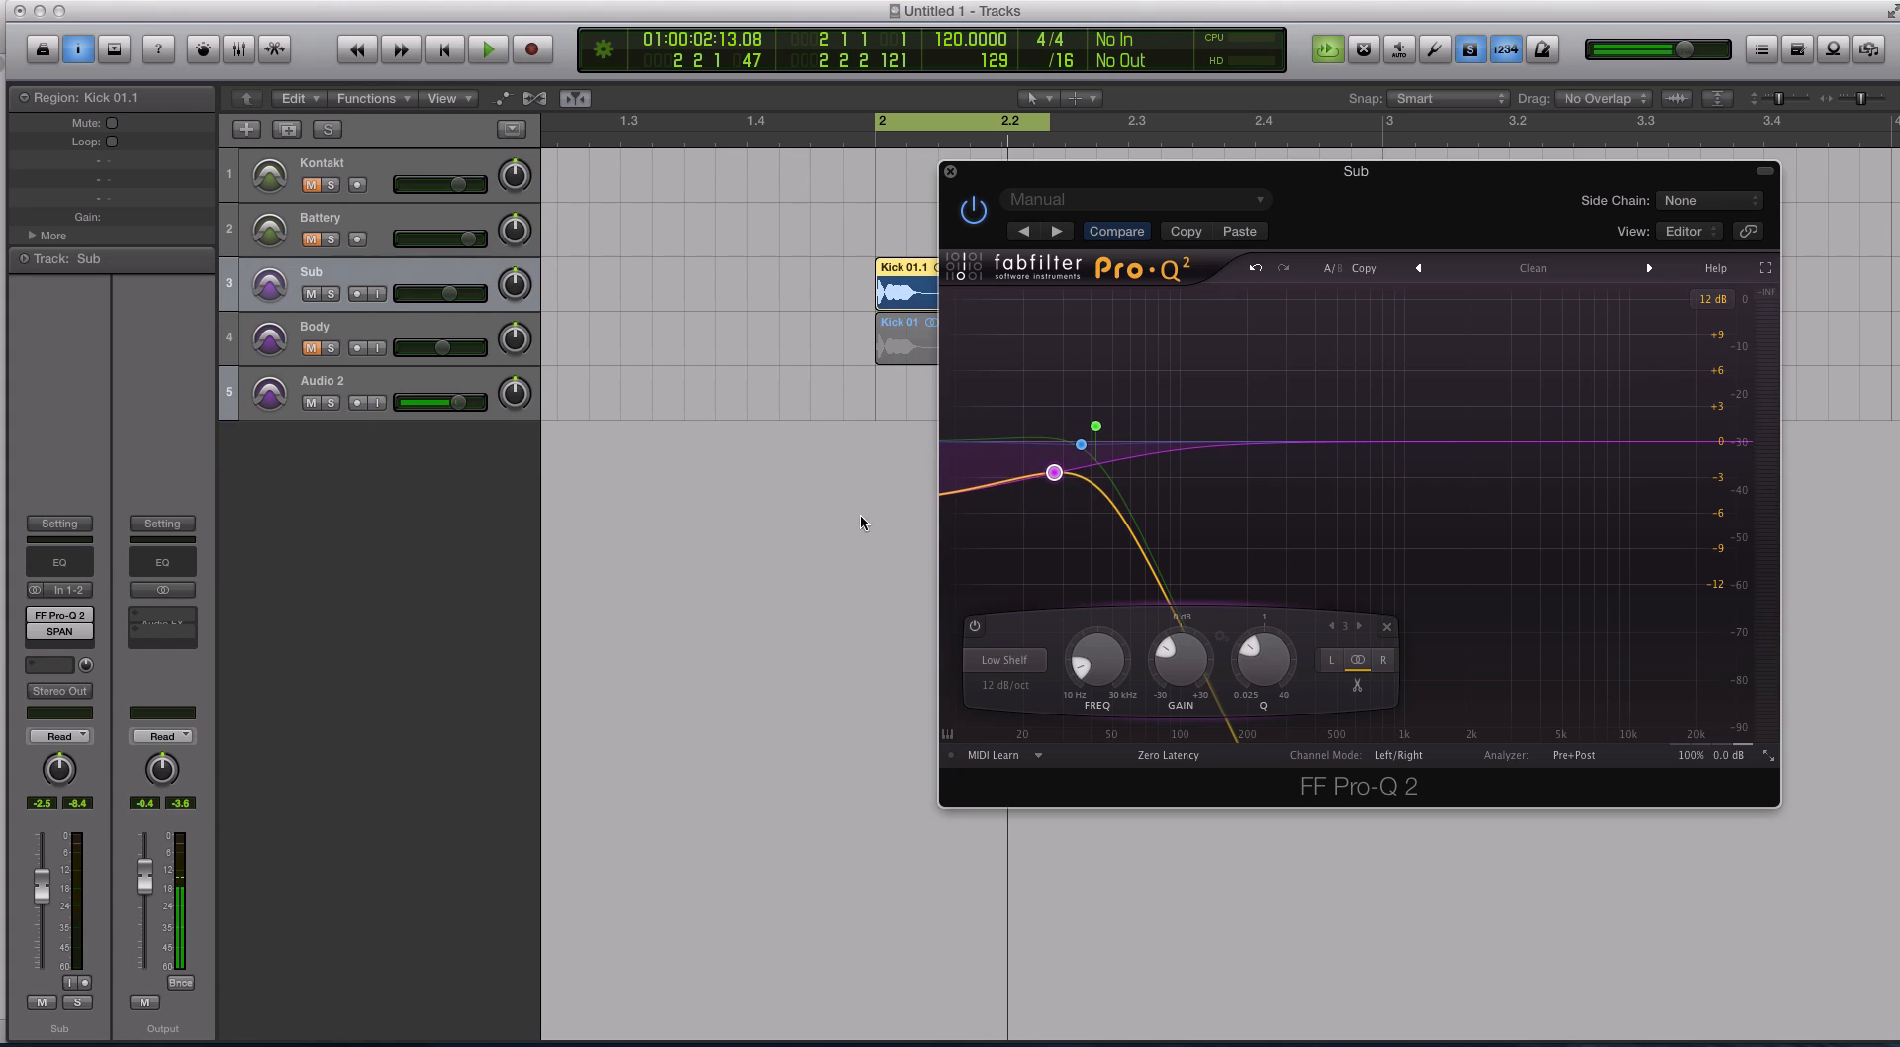
{"action": "left_click_drag", "start_coordinate": [1060, 474], "coordinate": [1059, 463]}
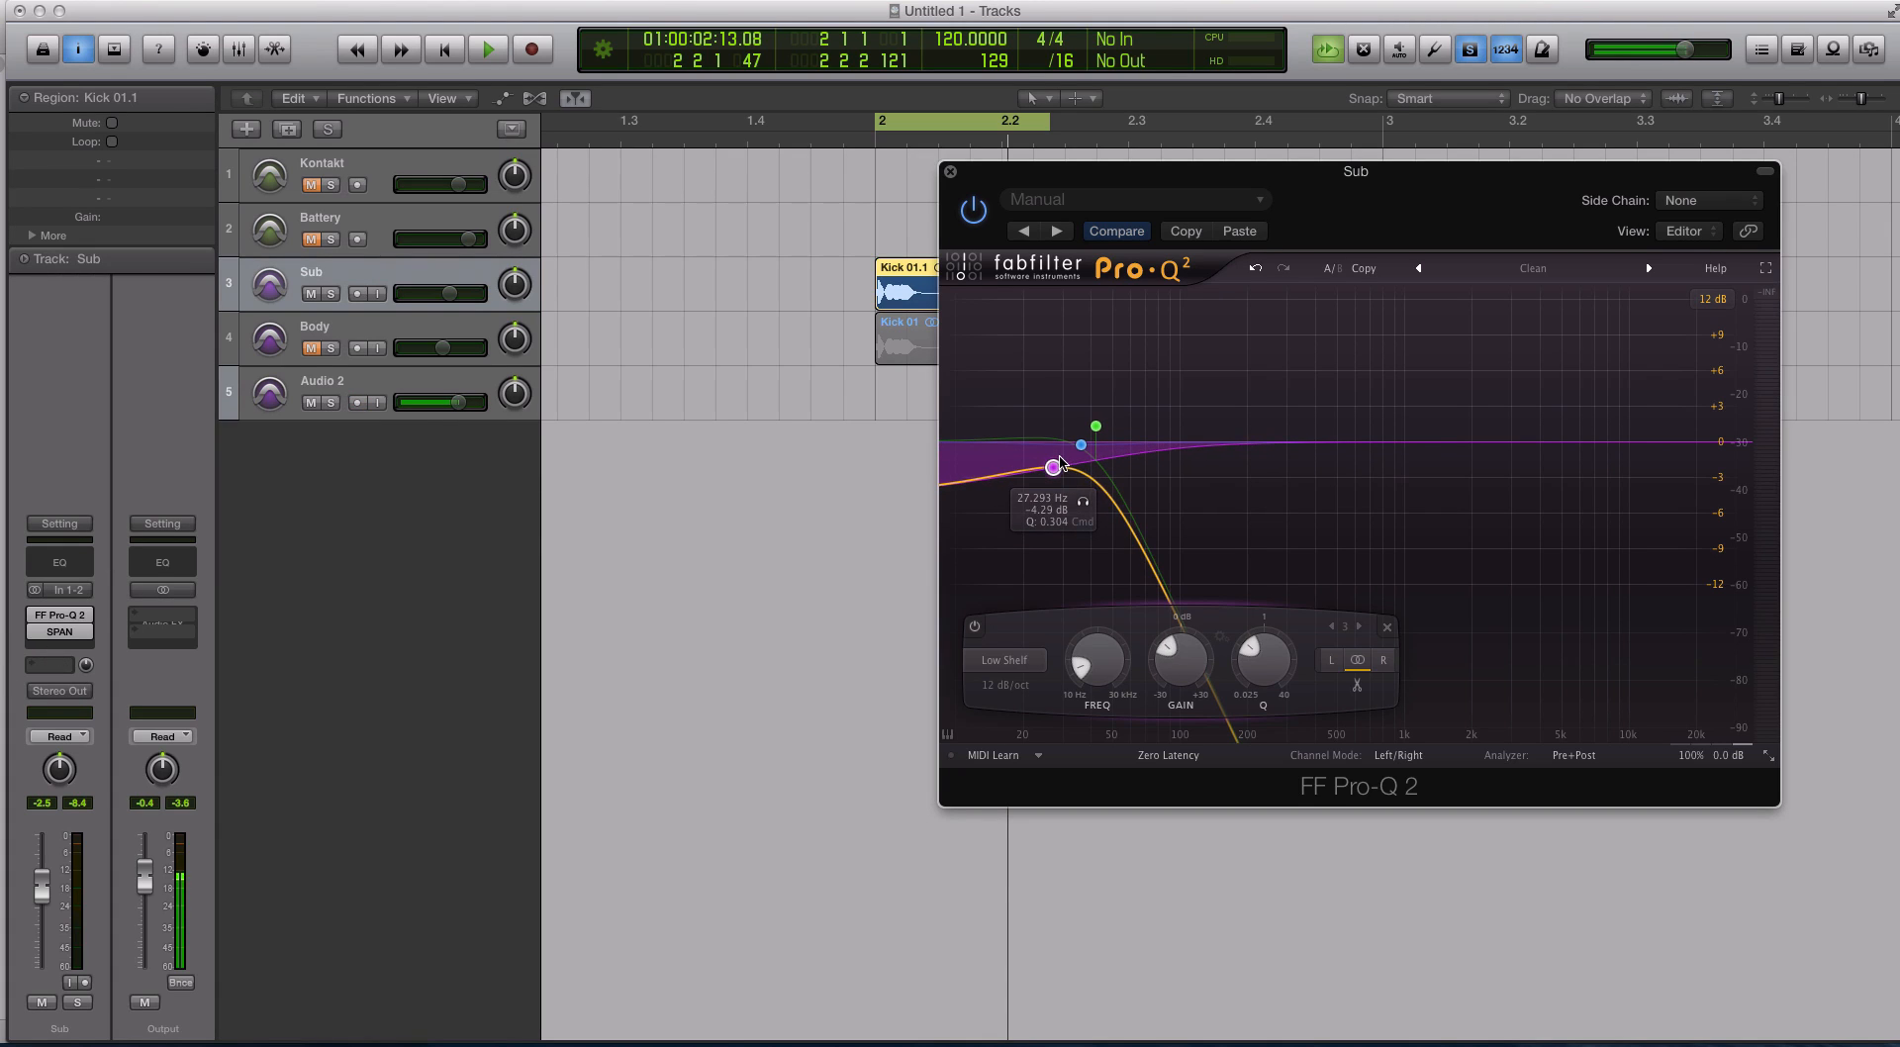
Play the Sub kick with SPAN's spectrum hold enabled and examine its peak frequency
{"action": "left_click", "coordinate": [66, 615]}
{"action": "left_click", "coordinate": [59, 633]}
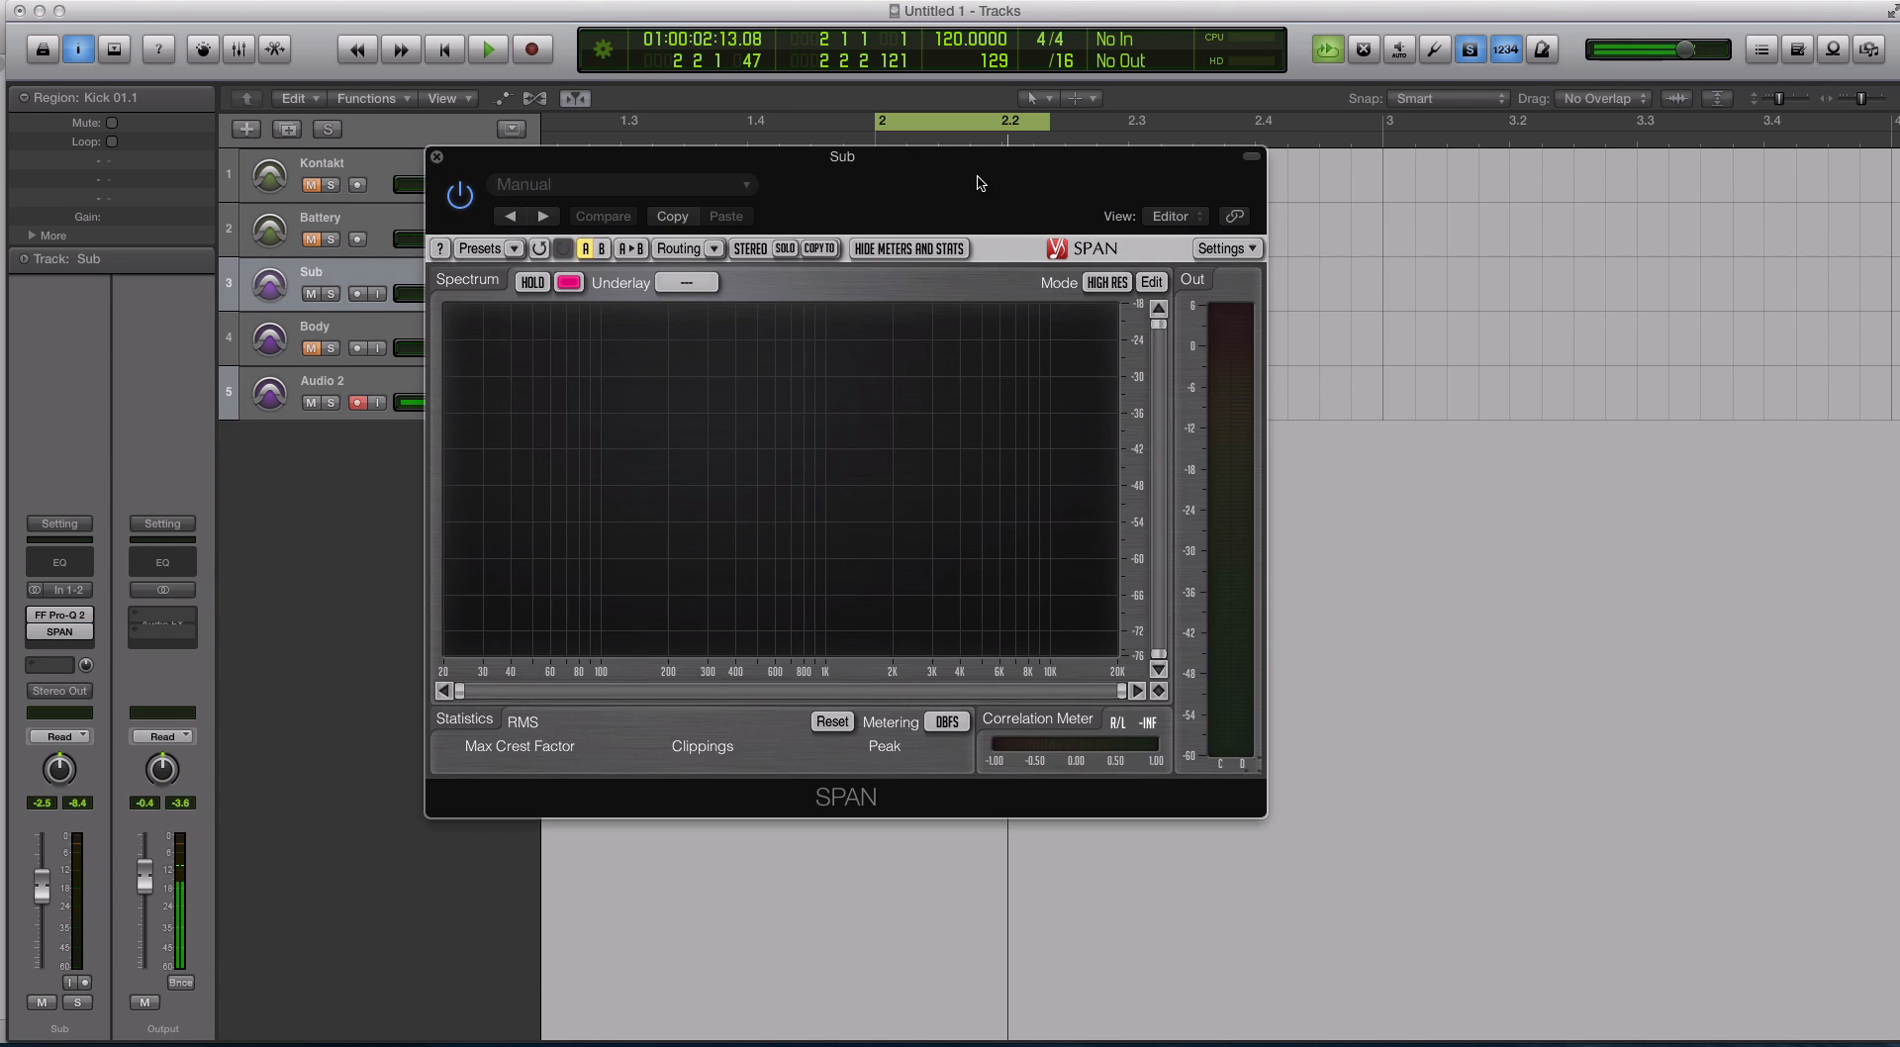
{"action": "left_click_drag", "start_coordinate": [806, 155], "coordinate": [967, 146]}
{"action": "left_click", "coordinate": [696, 273]}
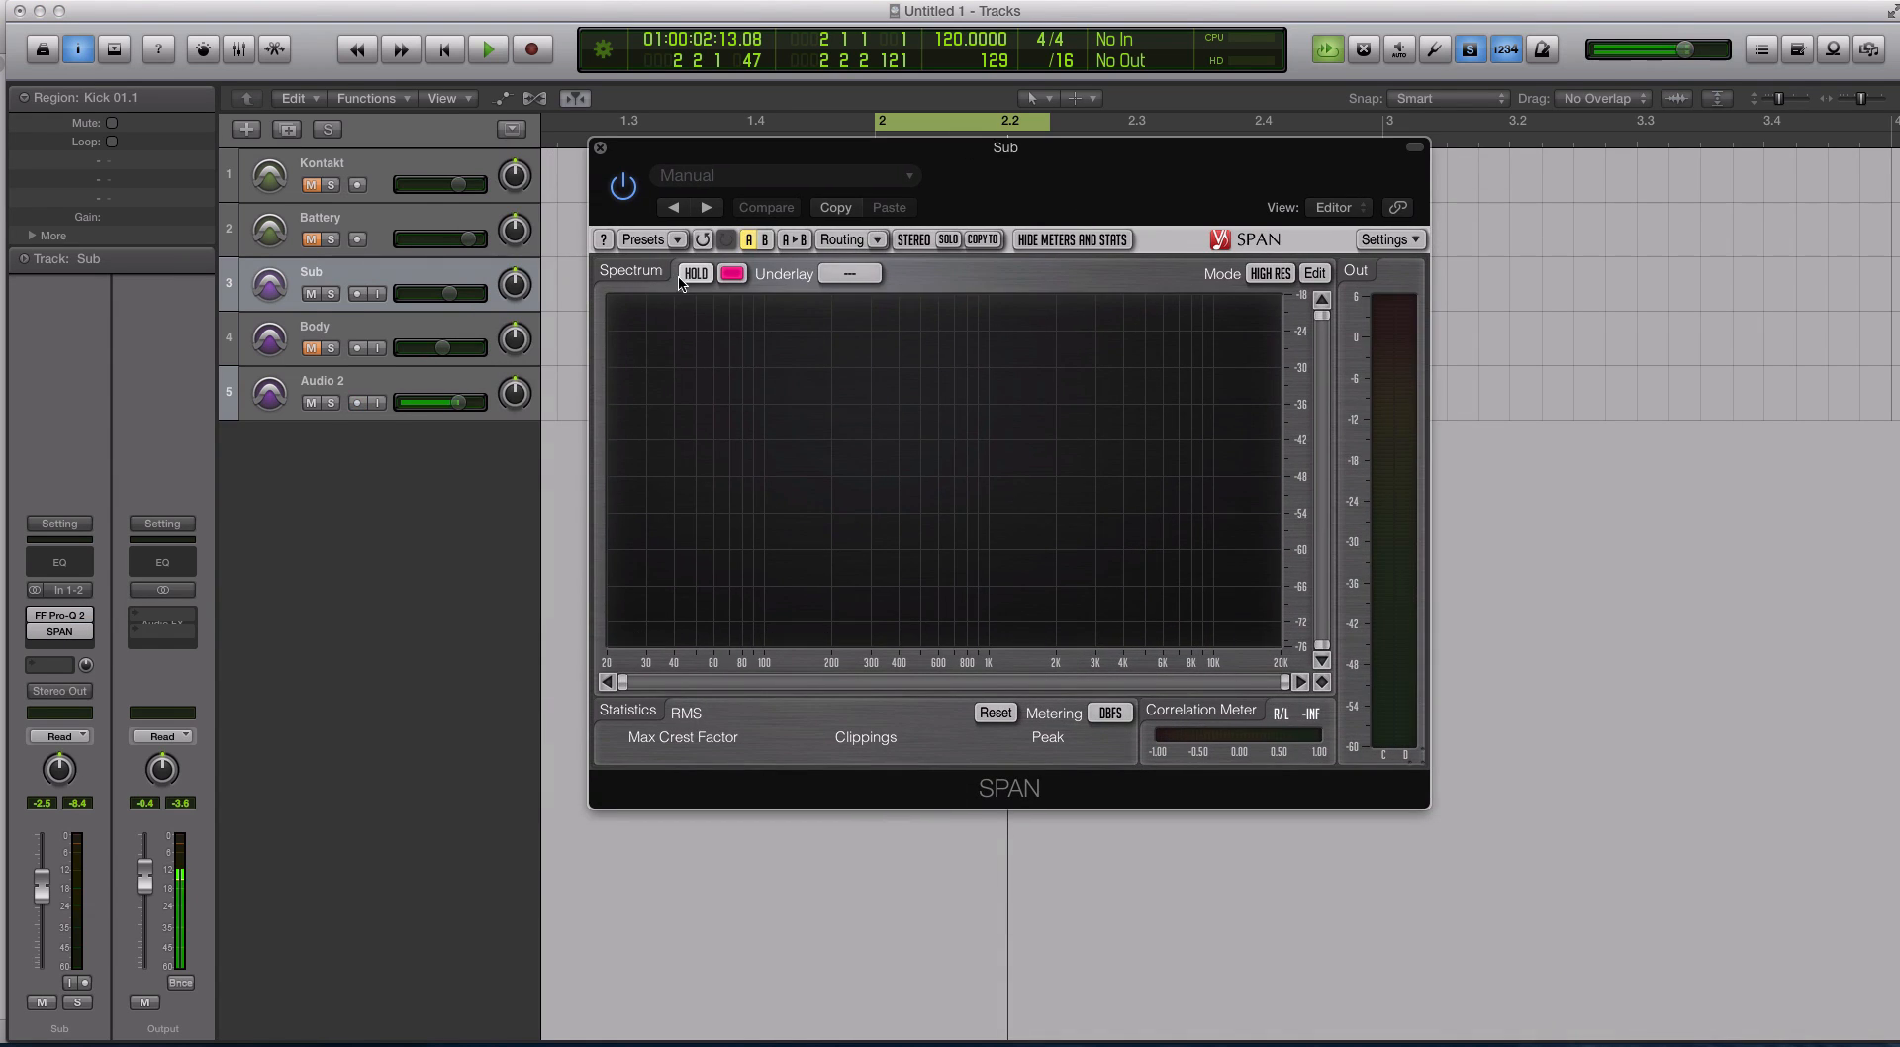
{"action": "key", "text": "space"}
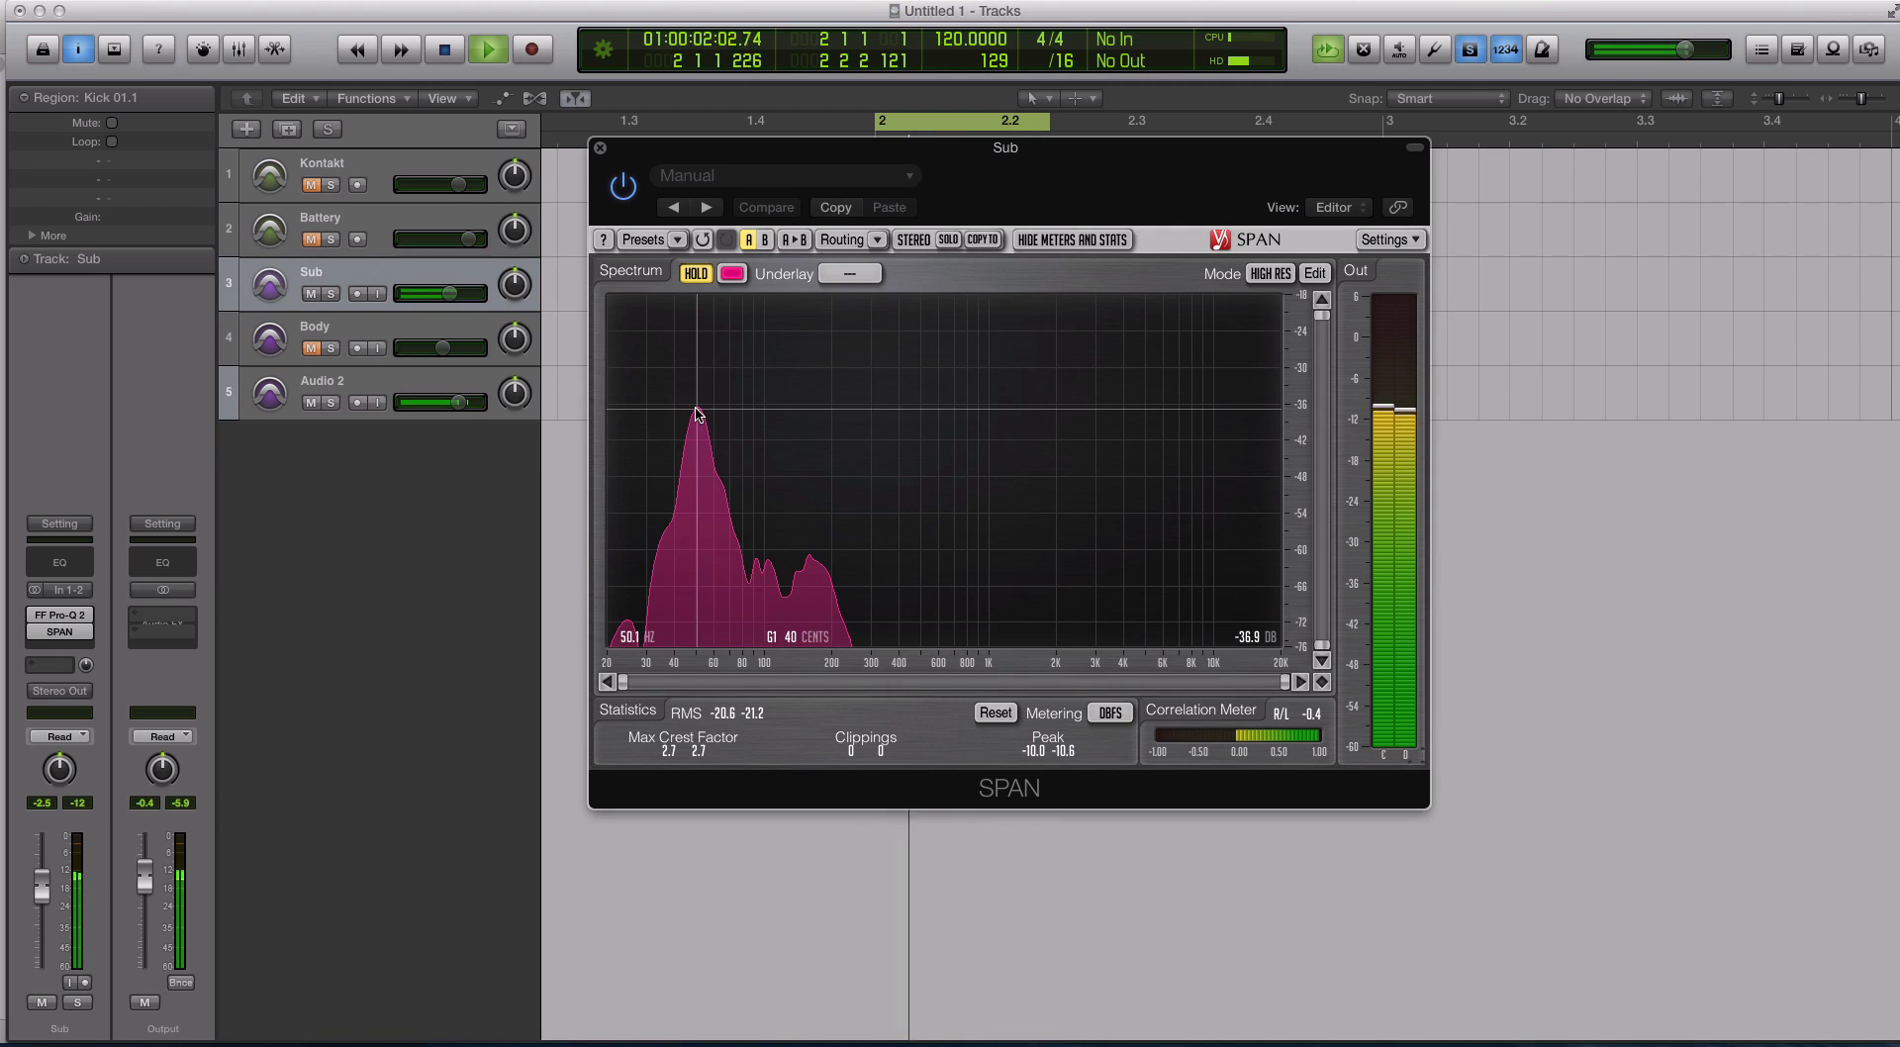
{"action": "key", "text": "space"}
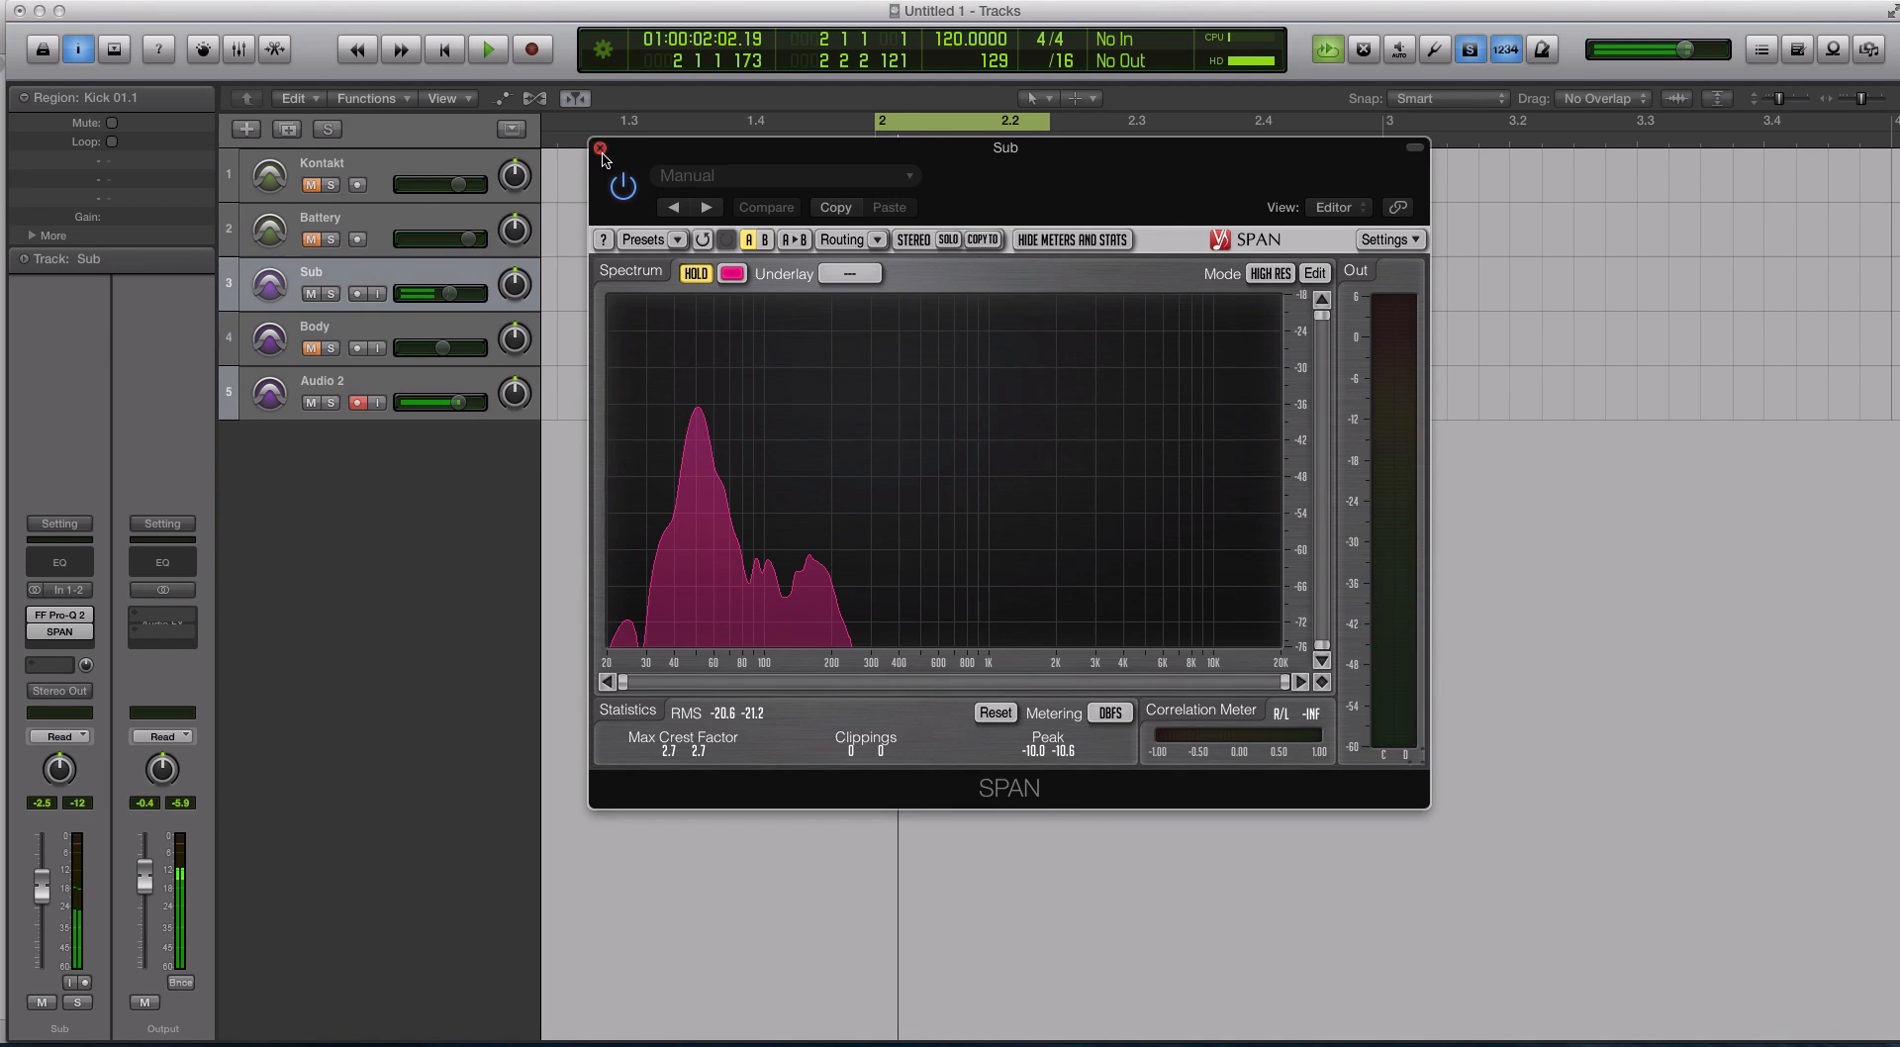
{"action": "left_click", "coordinate": [600, 146]}
Raise the Sub track's volume slightly, and select and unmute the Body track
{"action": "left_click_drag", "start_coordinate": [450, 293], "coordinate": [458, 294]}
{"action": "left_click", "coordinate": [430, 328]}
{"action": "left_click", "coordinate": [312, 348]}
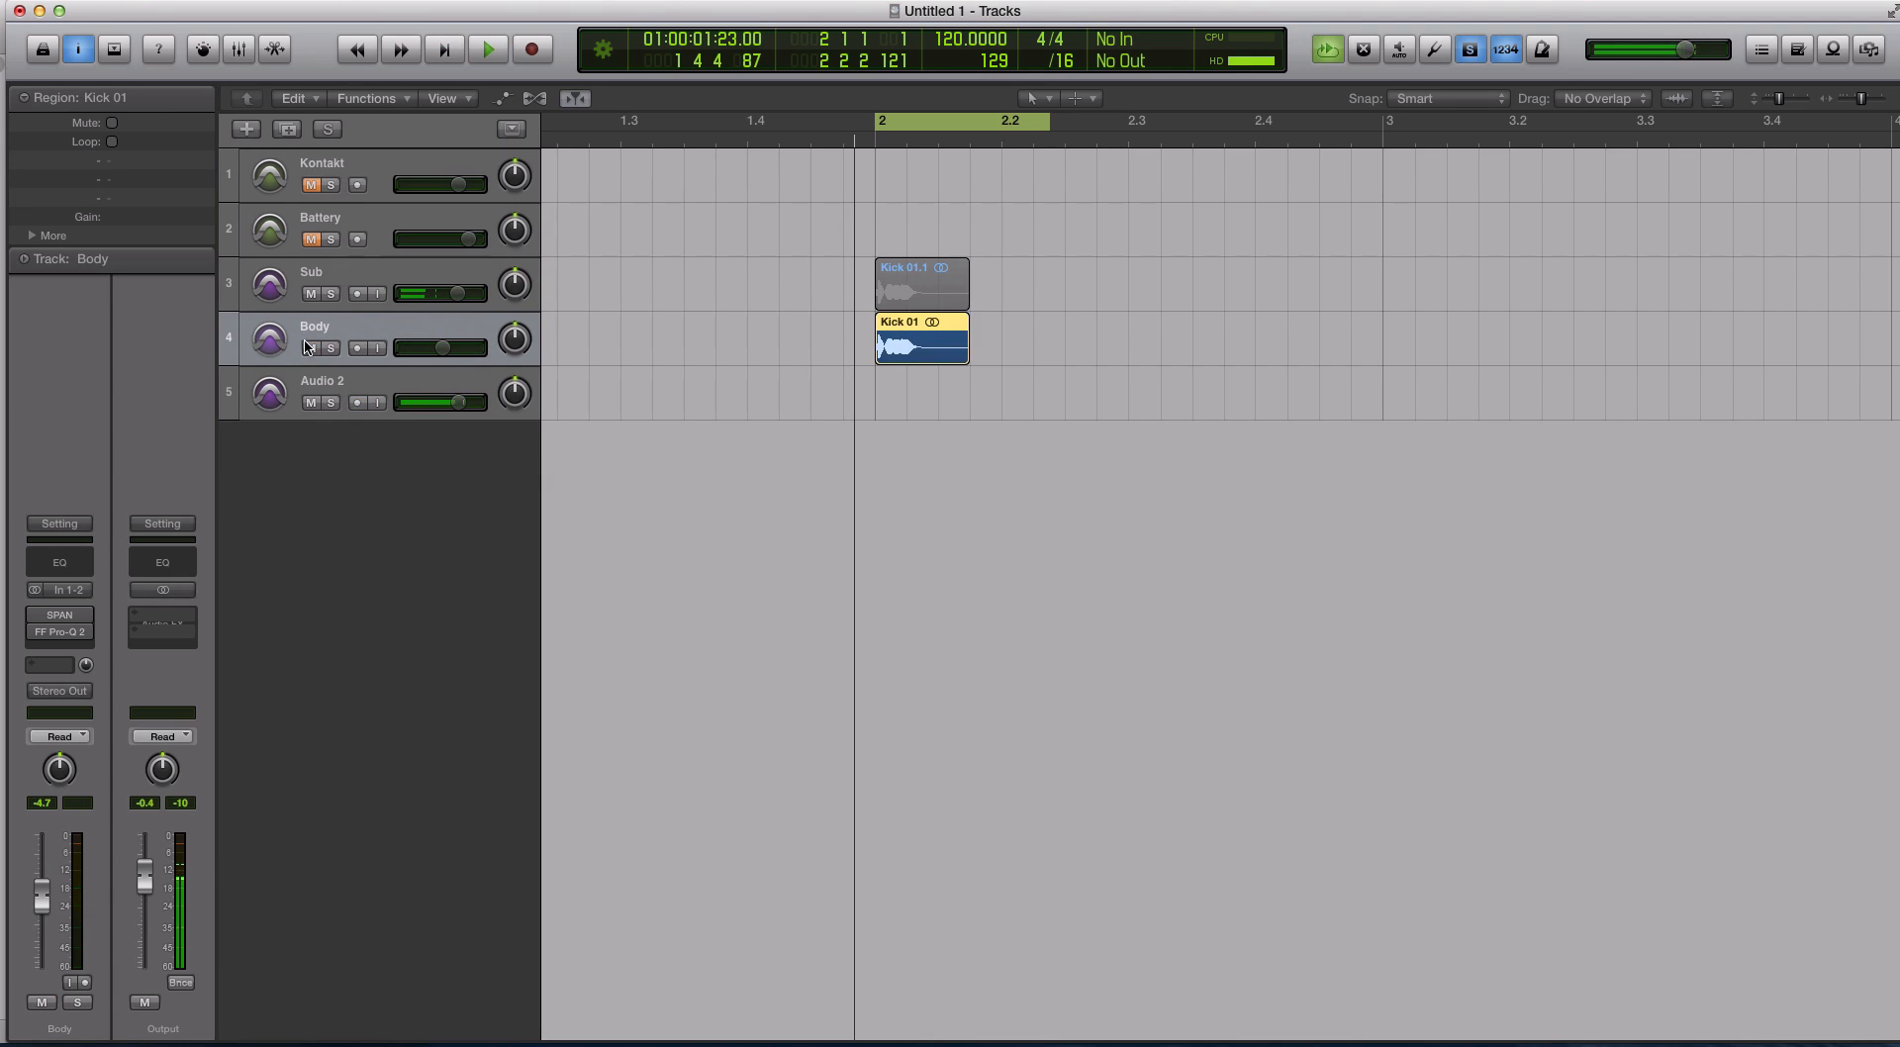
Add a 12 dB/oct low cut at about 269 Hz with Q 1.156 in the Body track's Pro-Q 2
{"action": "left_click", "coordinate": [60, 633]}
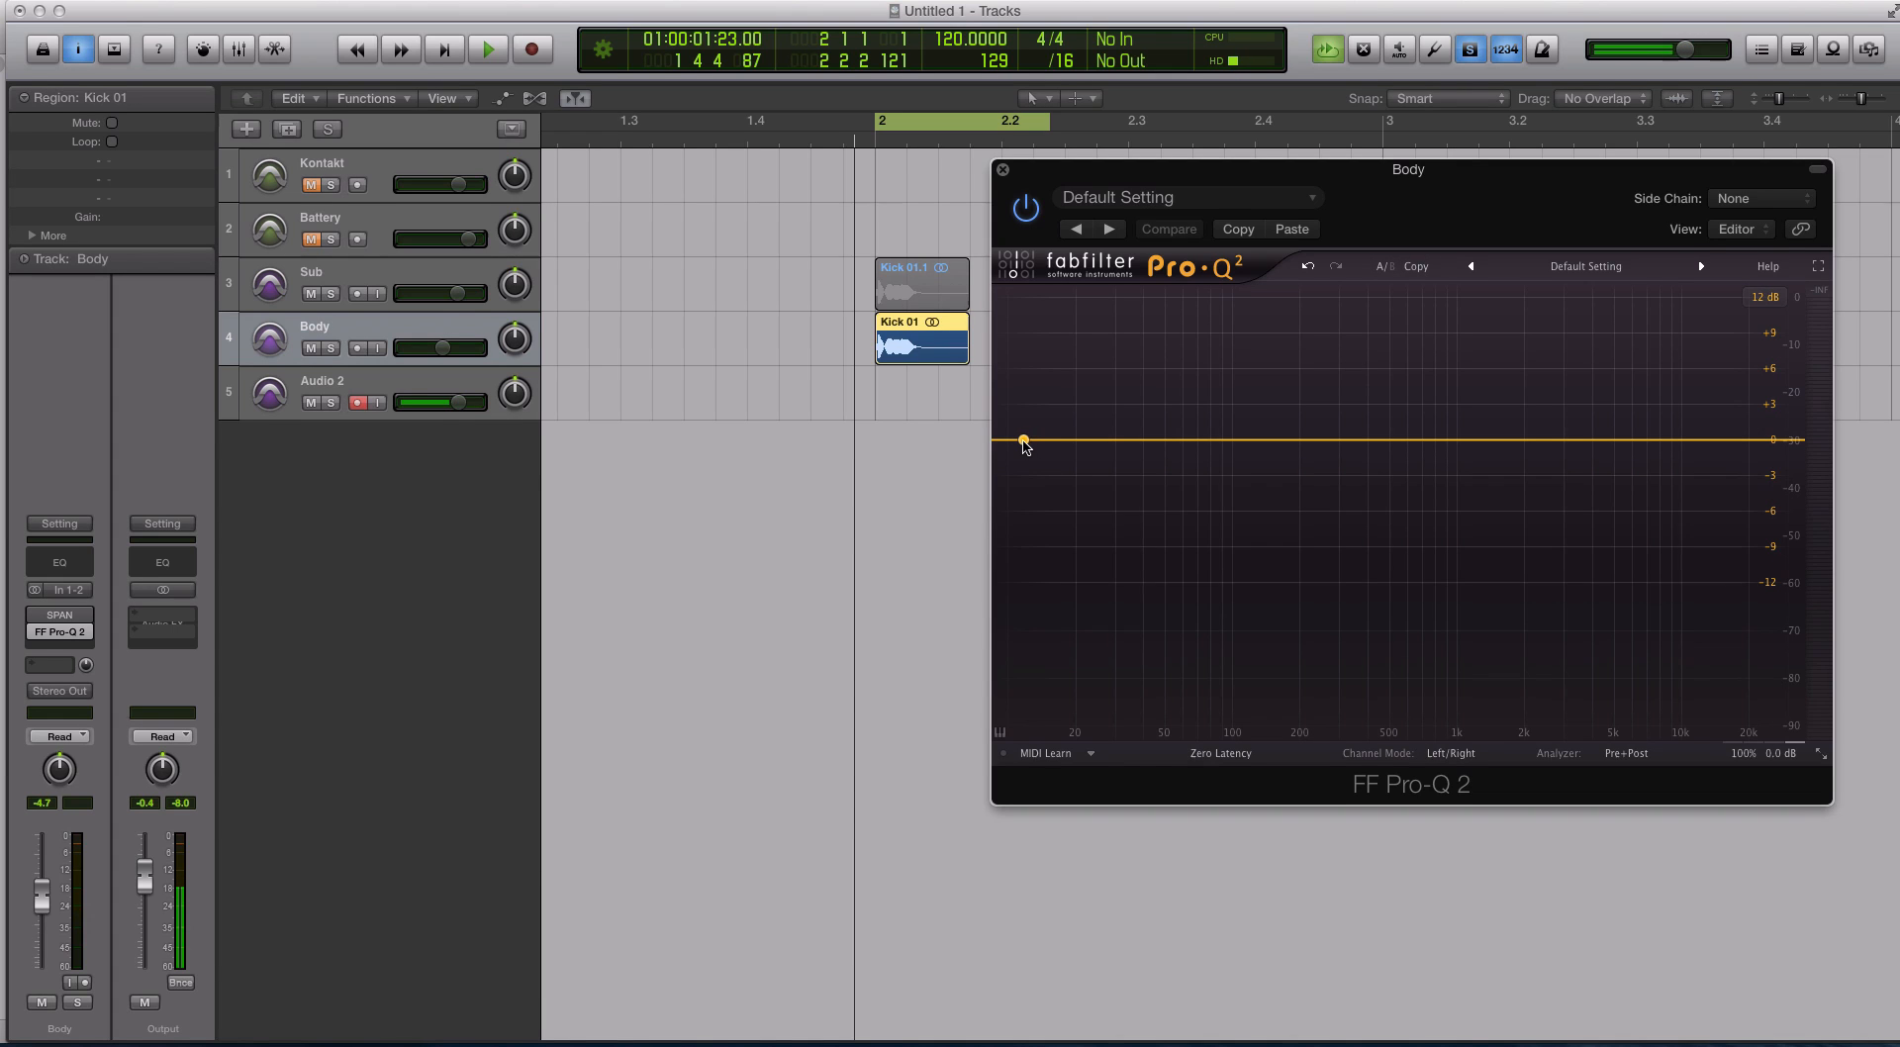
{"action": "left_click", "coordinate": [1023, 441]}
{"action": "left_click_drag", "start_coordinate": [1025, 446], "coordinate": [1329, 426]}
Play the Body kick, turn off its region solo, and set the Body track's volume to −2.3 dB
{"action": "key", "text": "space"}
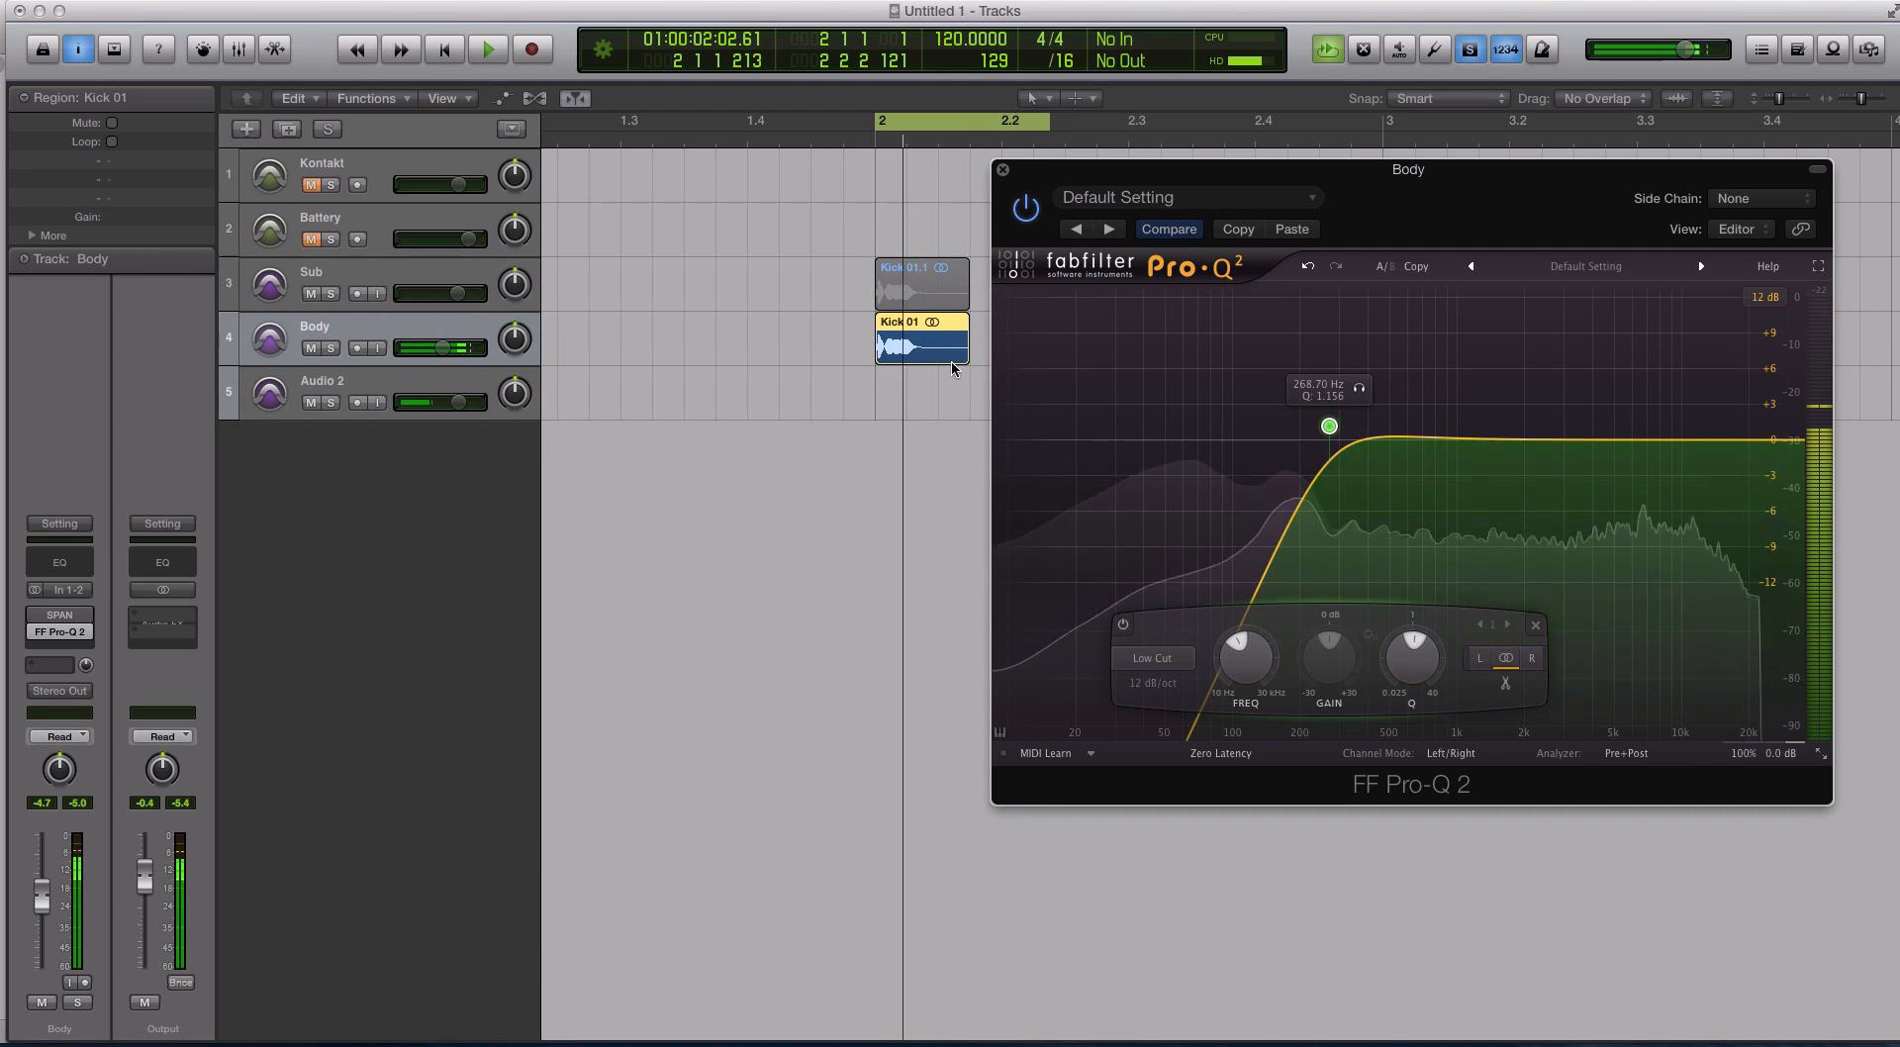
{"action": "key", "text": "ctrl+s"}
{"action": "left_click_drag", "start_coordinate": [454, 347], "coordinate": [462, 347]}
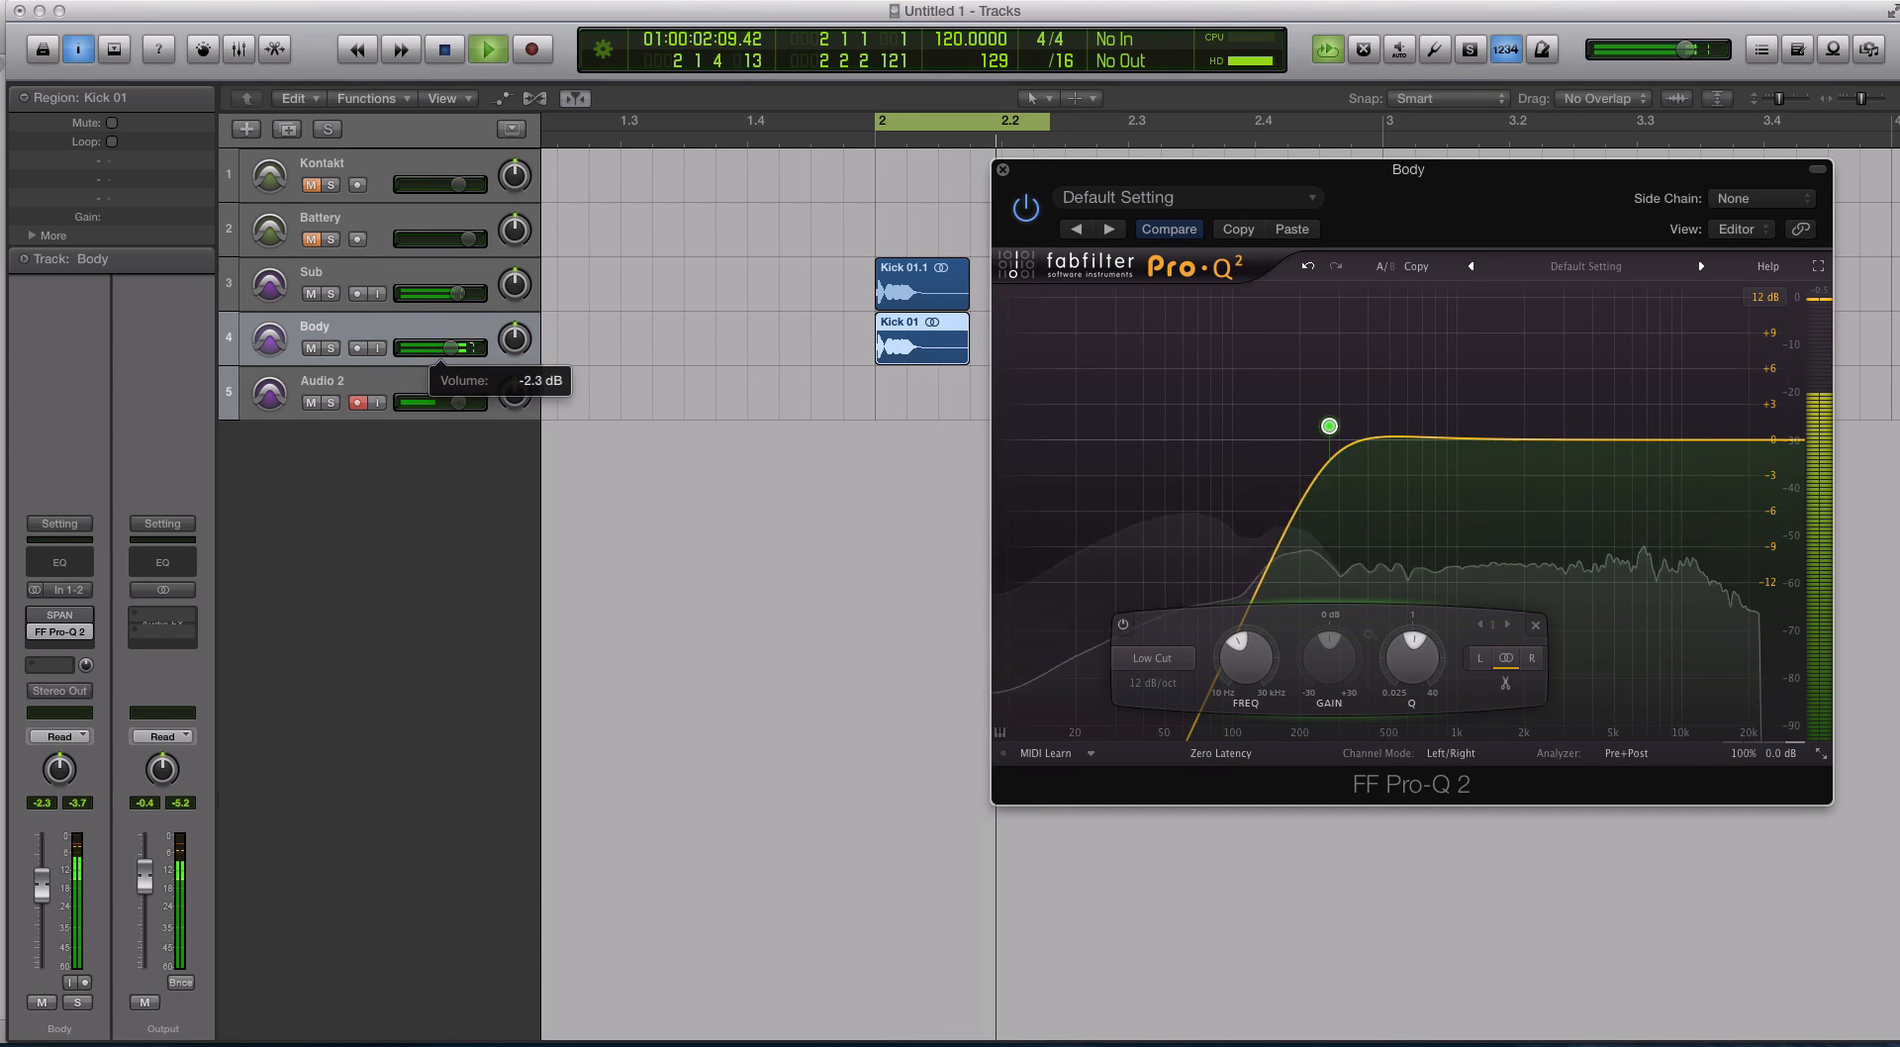
Lower the Body low cut to about 182 Hz with Q 1.592, and play the Sub and Body kicks together
{"action": "left_click_drag", "start_coordinate": [1329, 426], "coordinate": [1290, 395]}
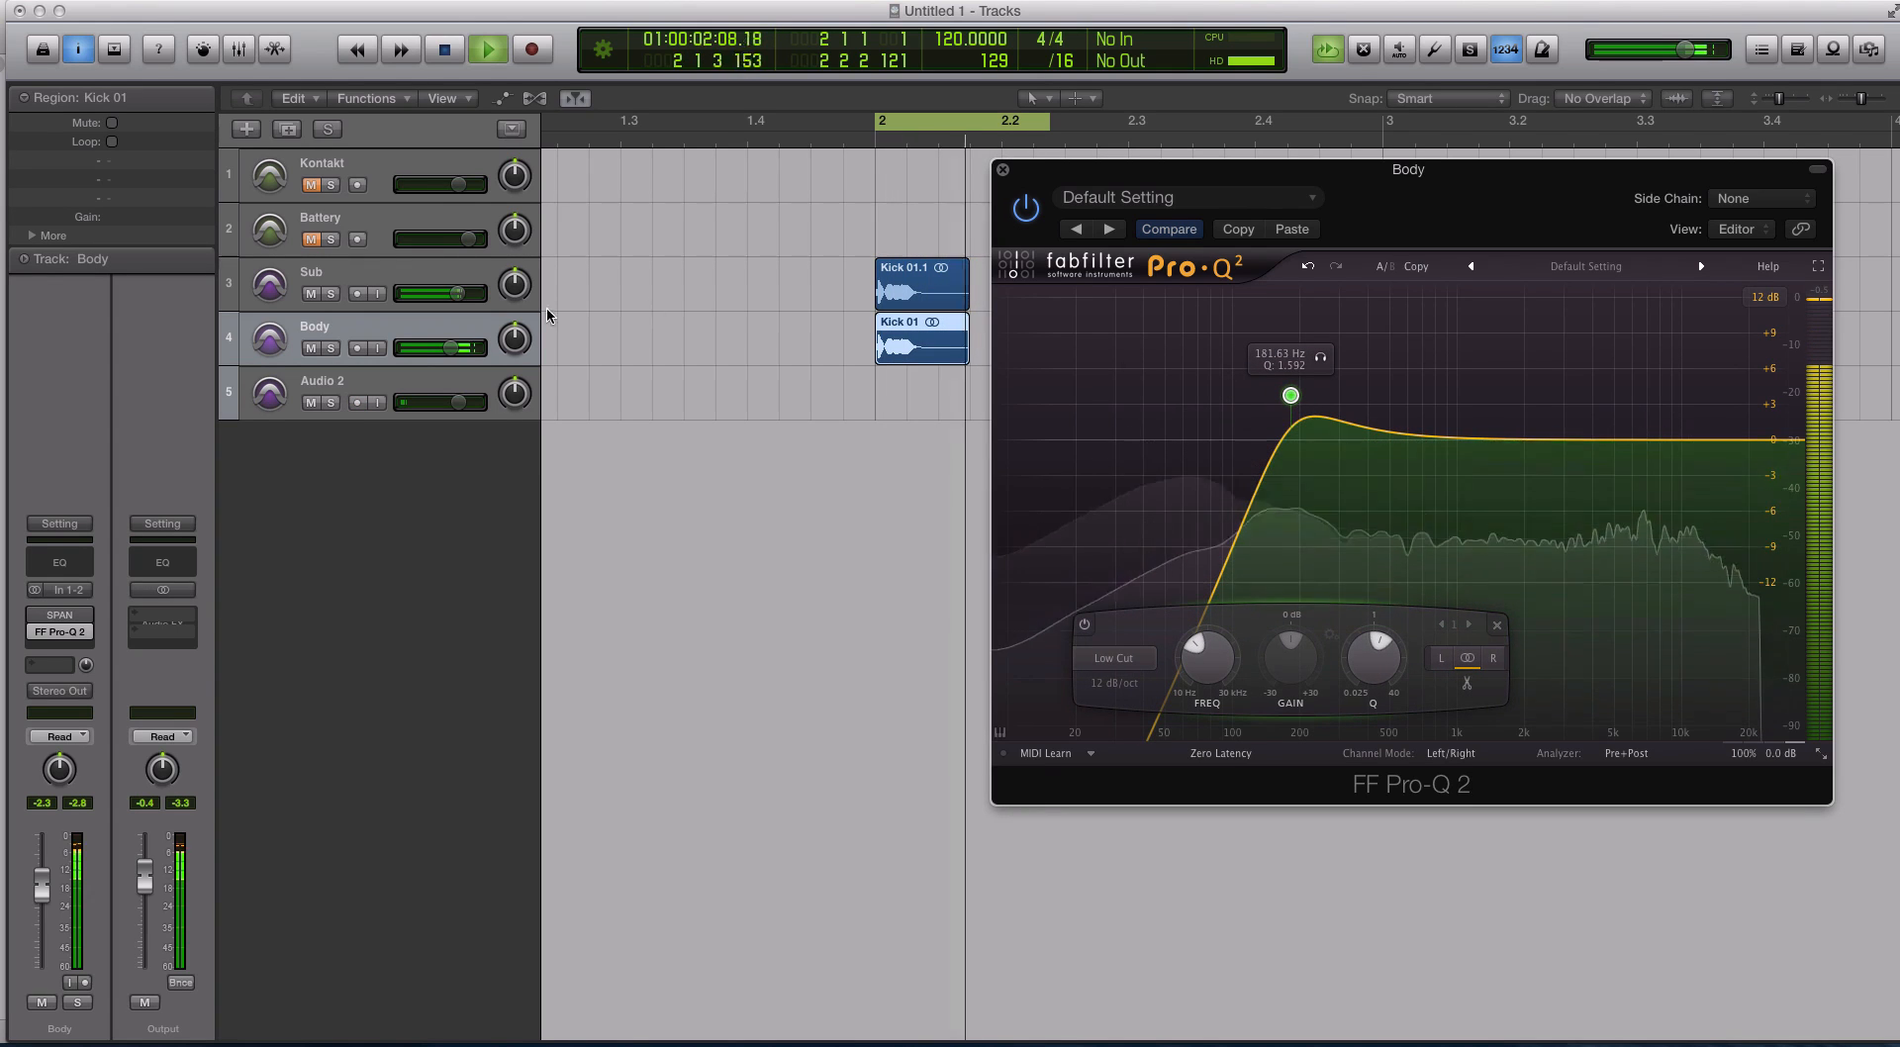
{"action": "key", "text": "space"}
{"action": "scroll", "coordinate": [714, 314], "scroll_direction": "up", "scroll_amount": 2}
{"action": "key", "text": "space"}
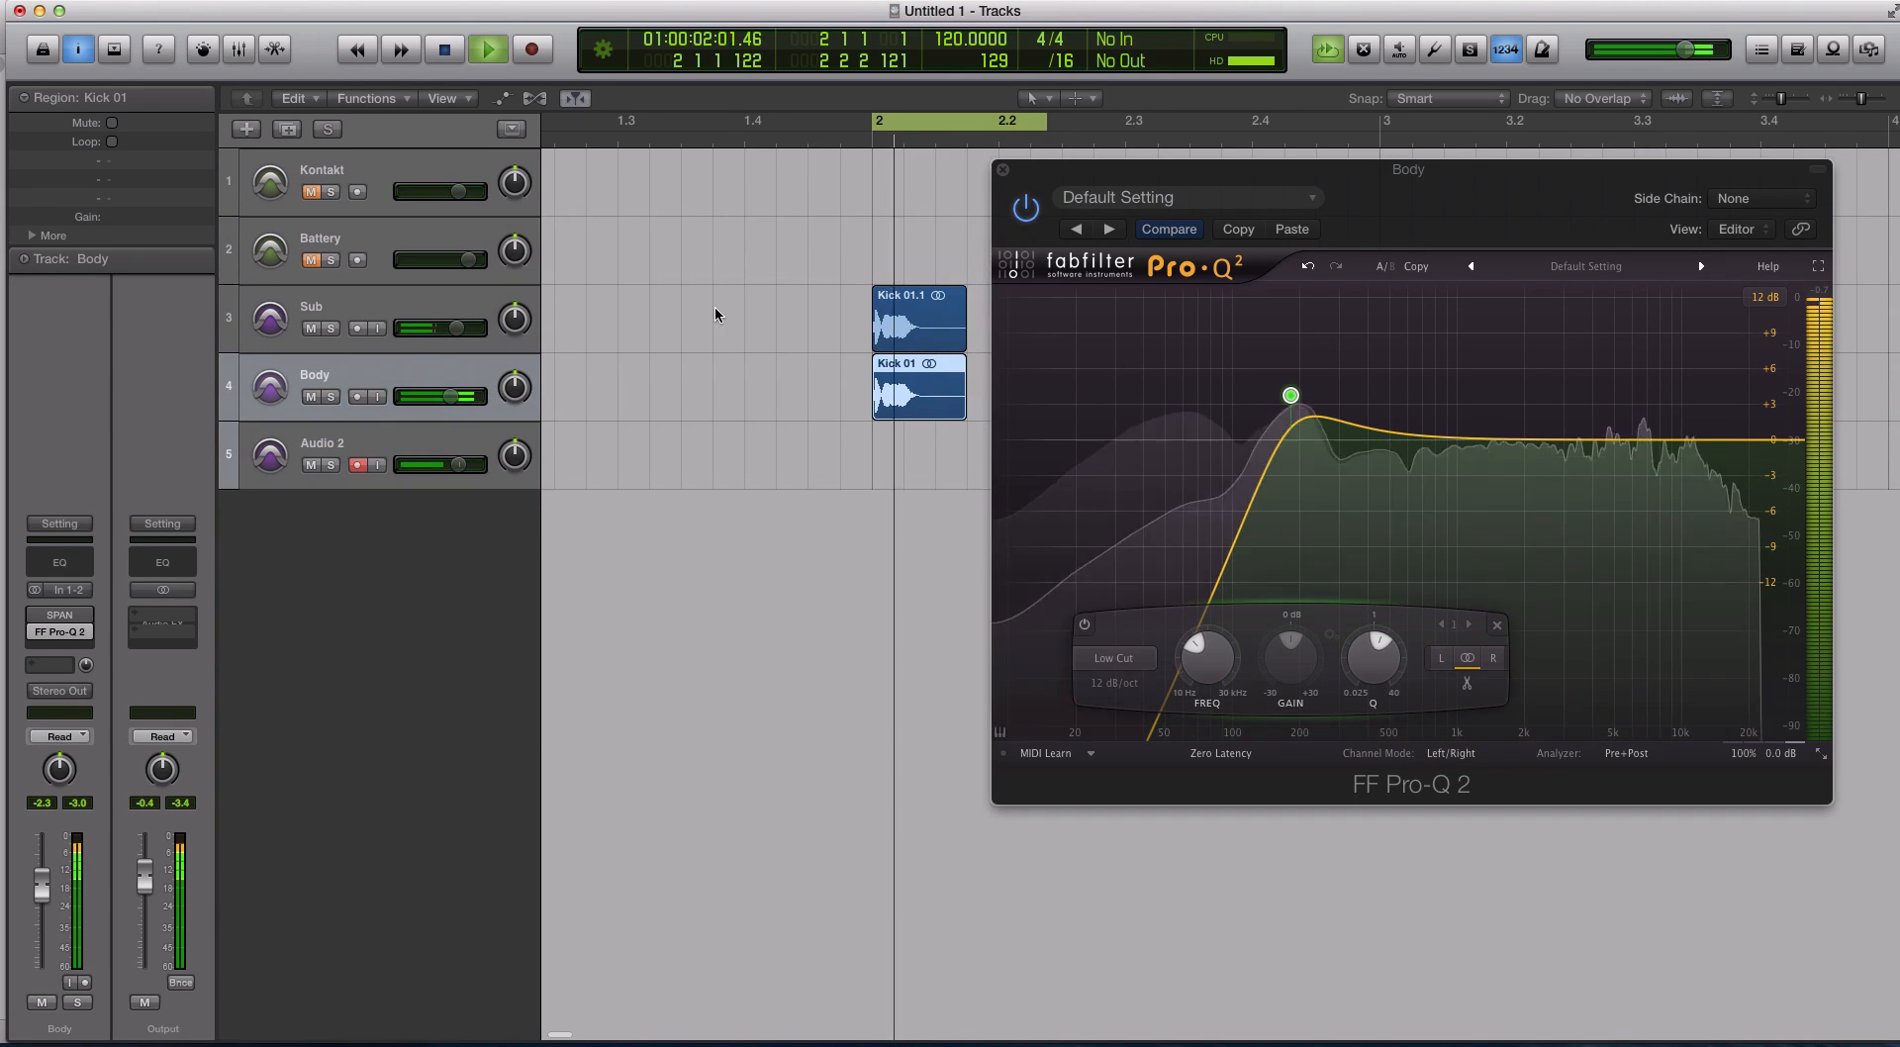
{"action": "key", "text": "space"}
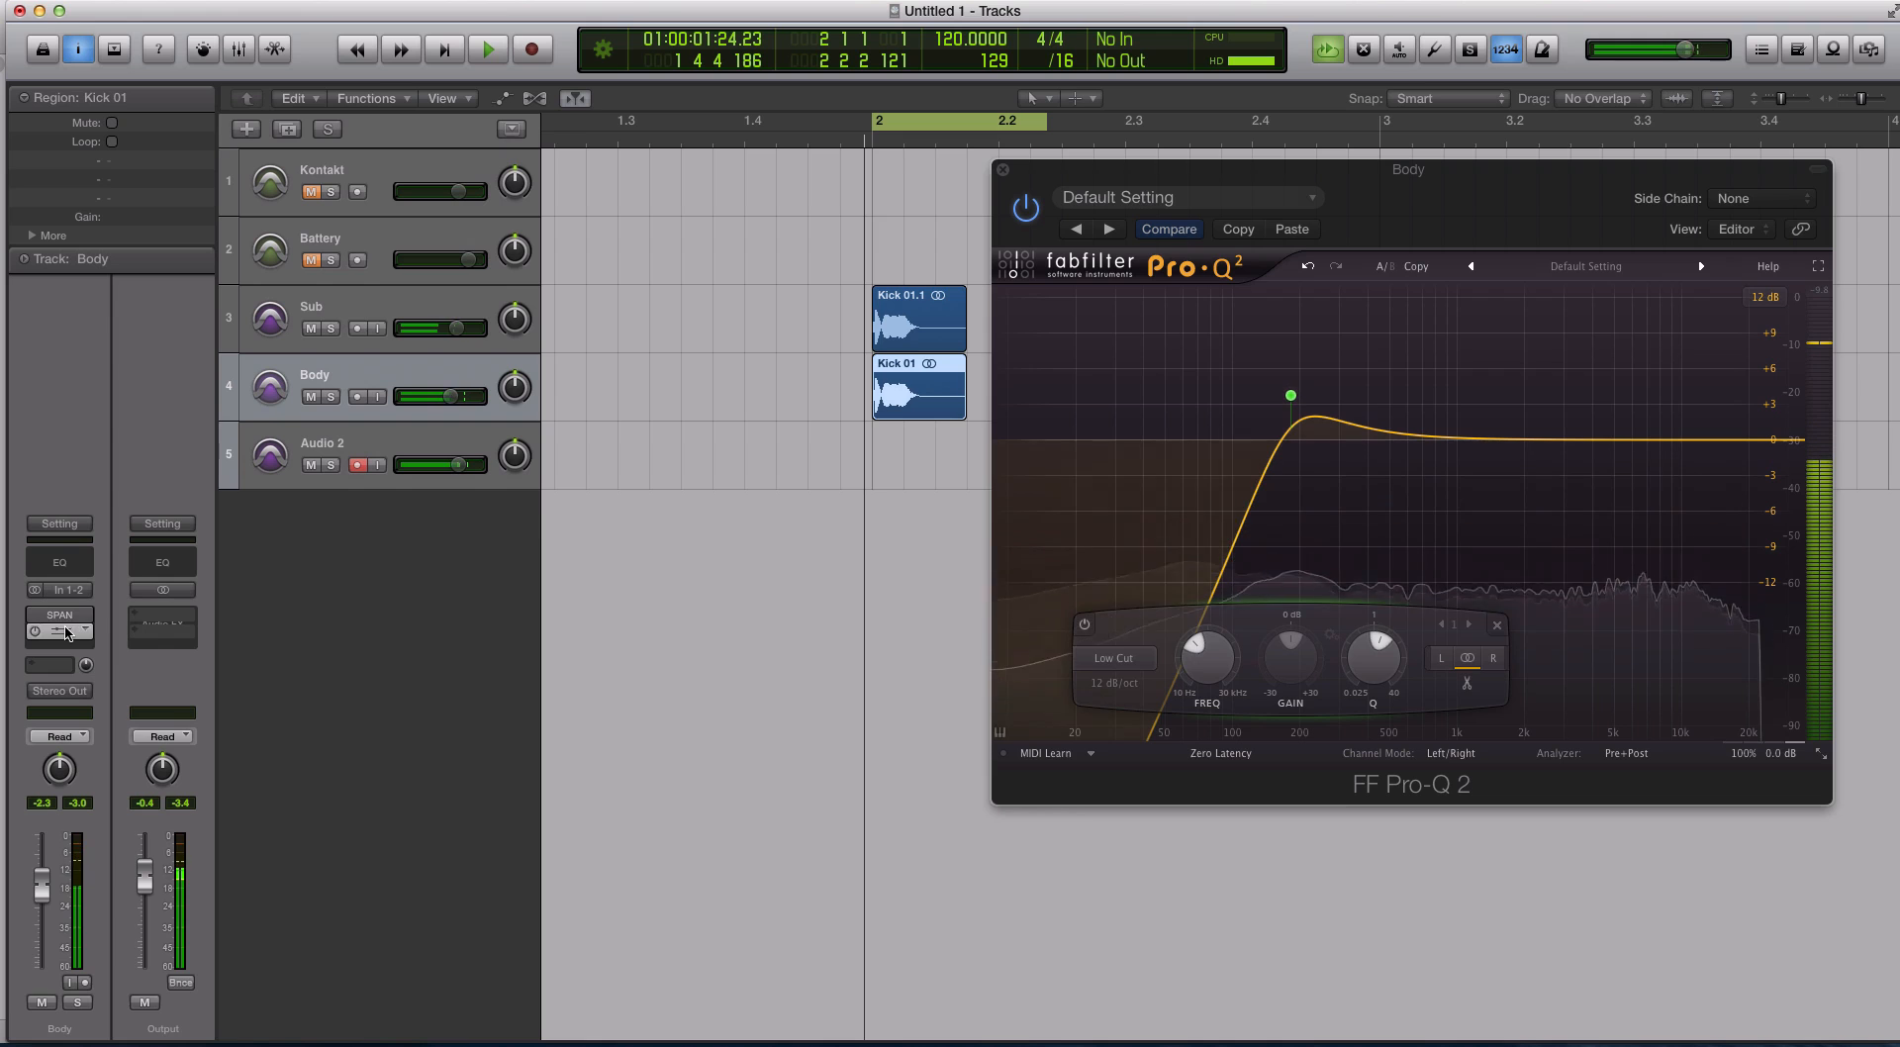
Move SPAN from the Body track to the Output channel and examine the combined kicks' spectrum with Hold on during playback
{"action": "left_click_drag", "start_coordinate": [60, 615], "coordinate": [171, 617]}
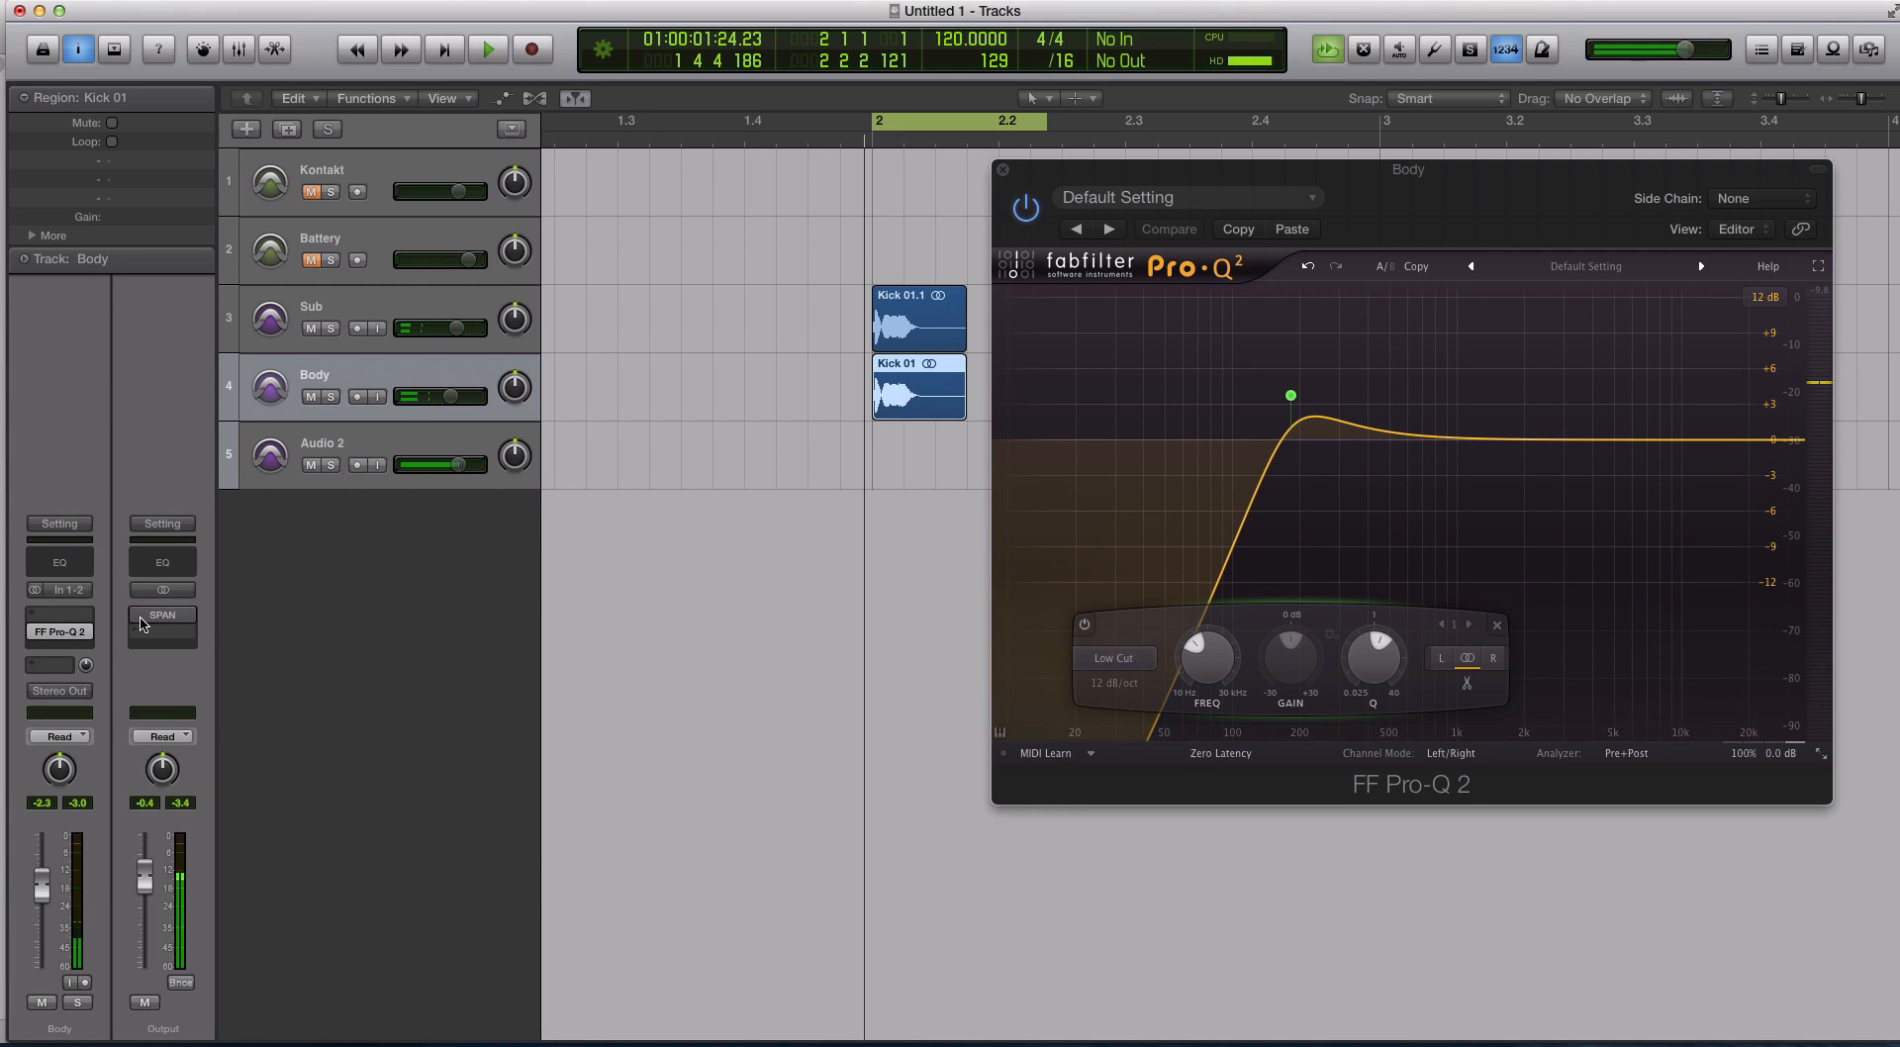
{"action": "left_click", "coordinate": [158, 616]}
{"action": "left_click_drag", "start_coordinate": [463, 62], "coordinate": [804, 173]}
{"action": "left_click", "coordinate": [498, 299]}
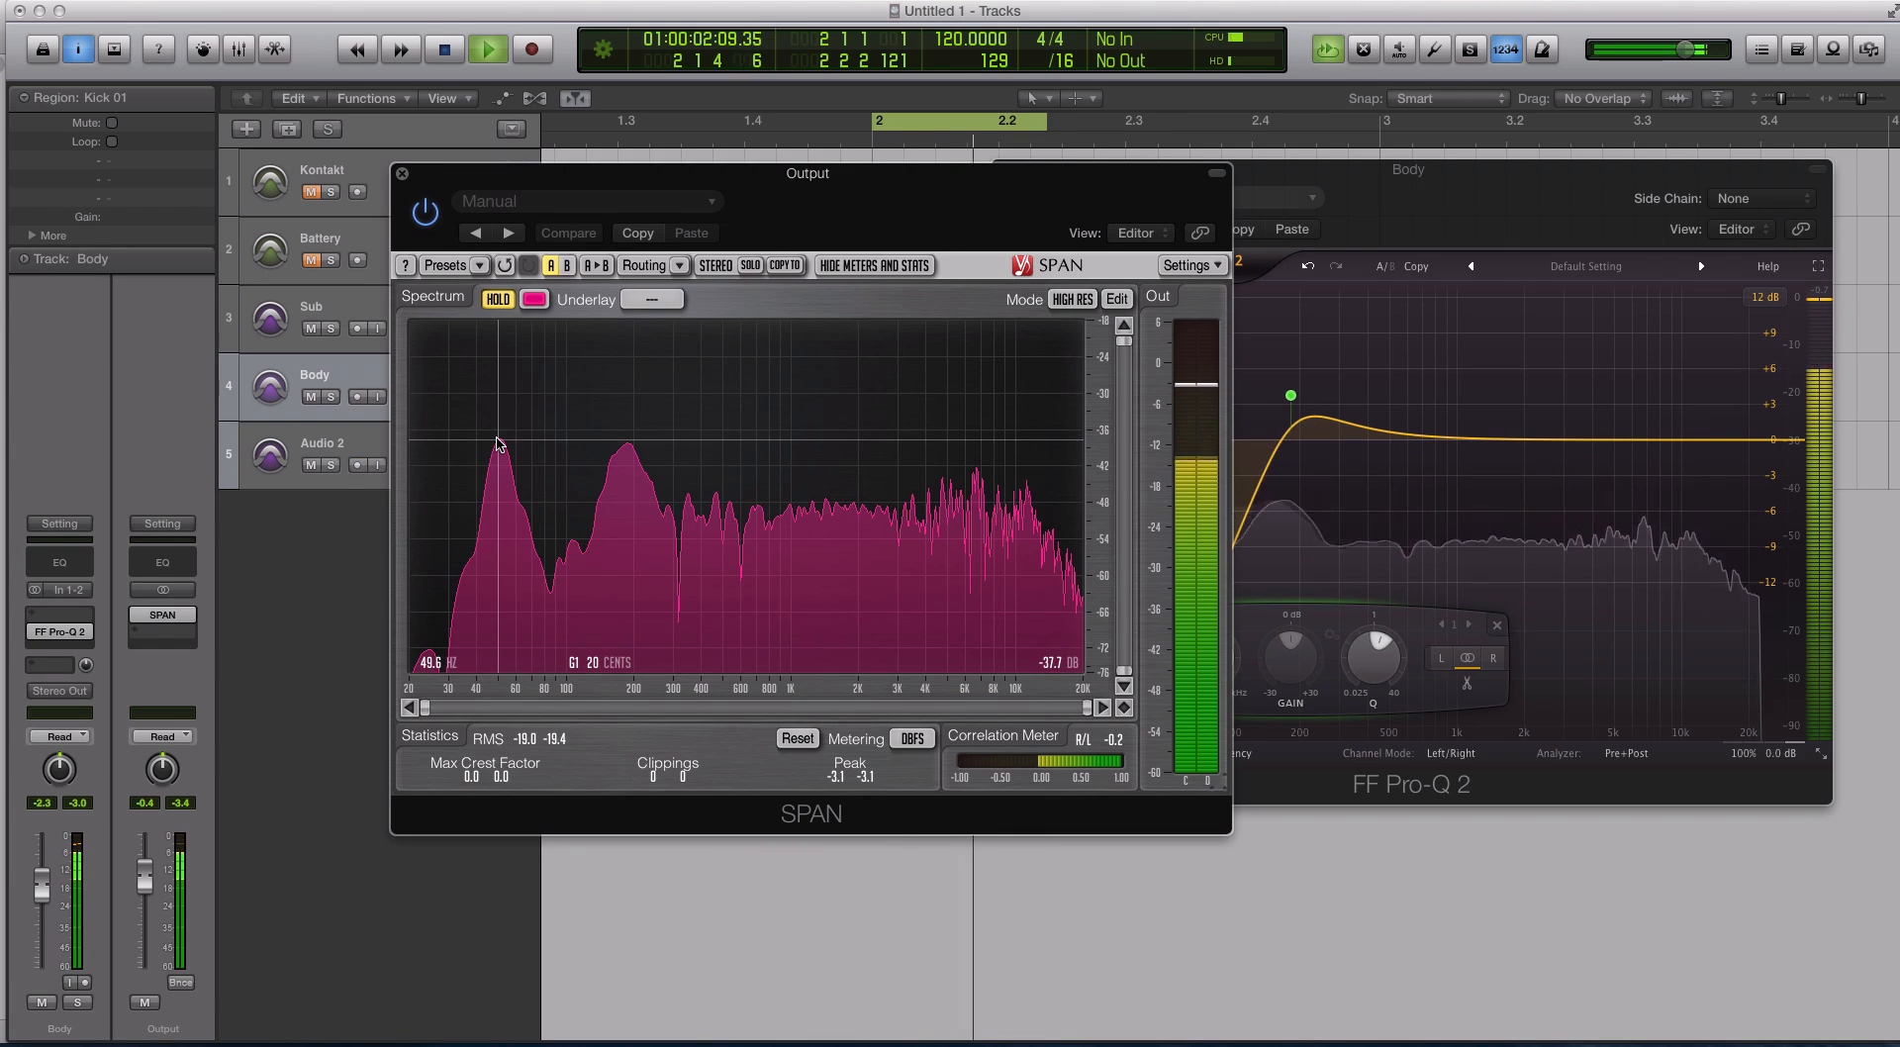
{"action": "left_click", "coordinate": [401, 173]}
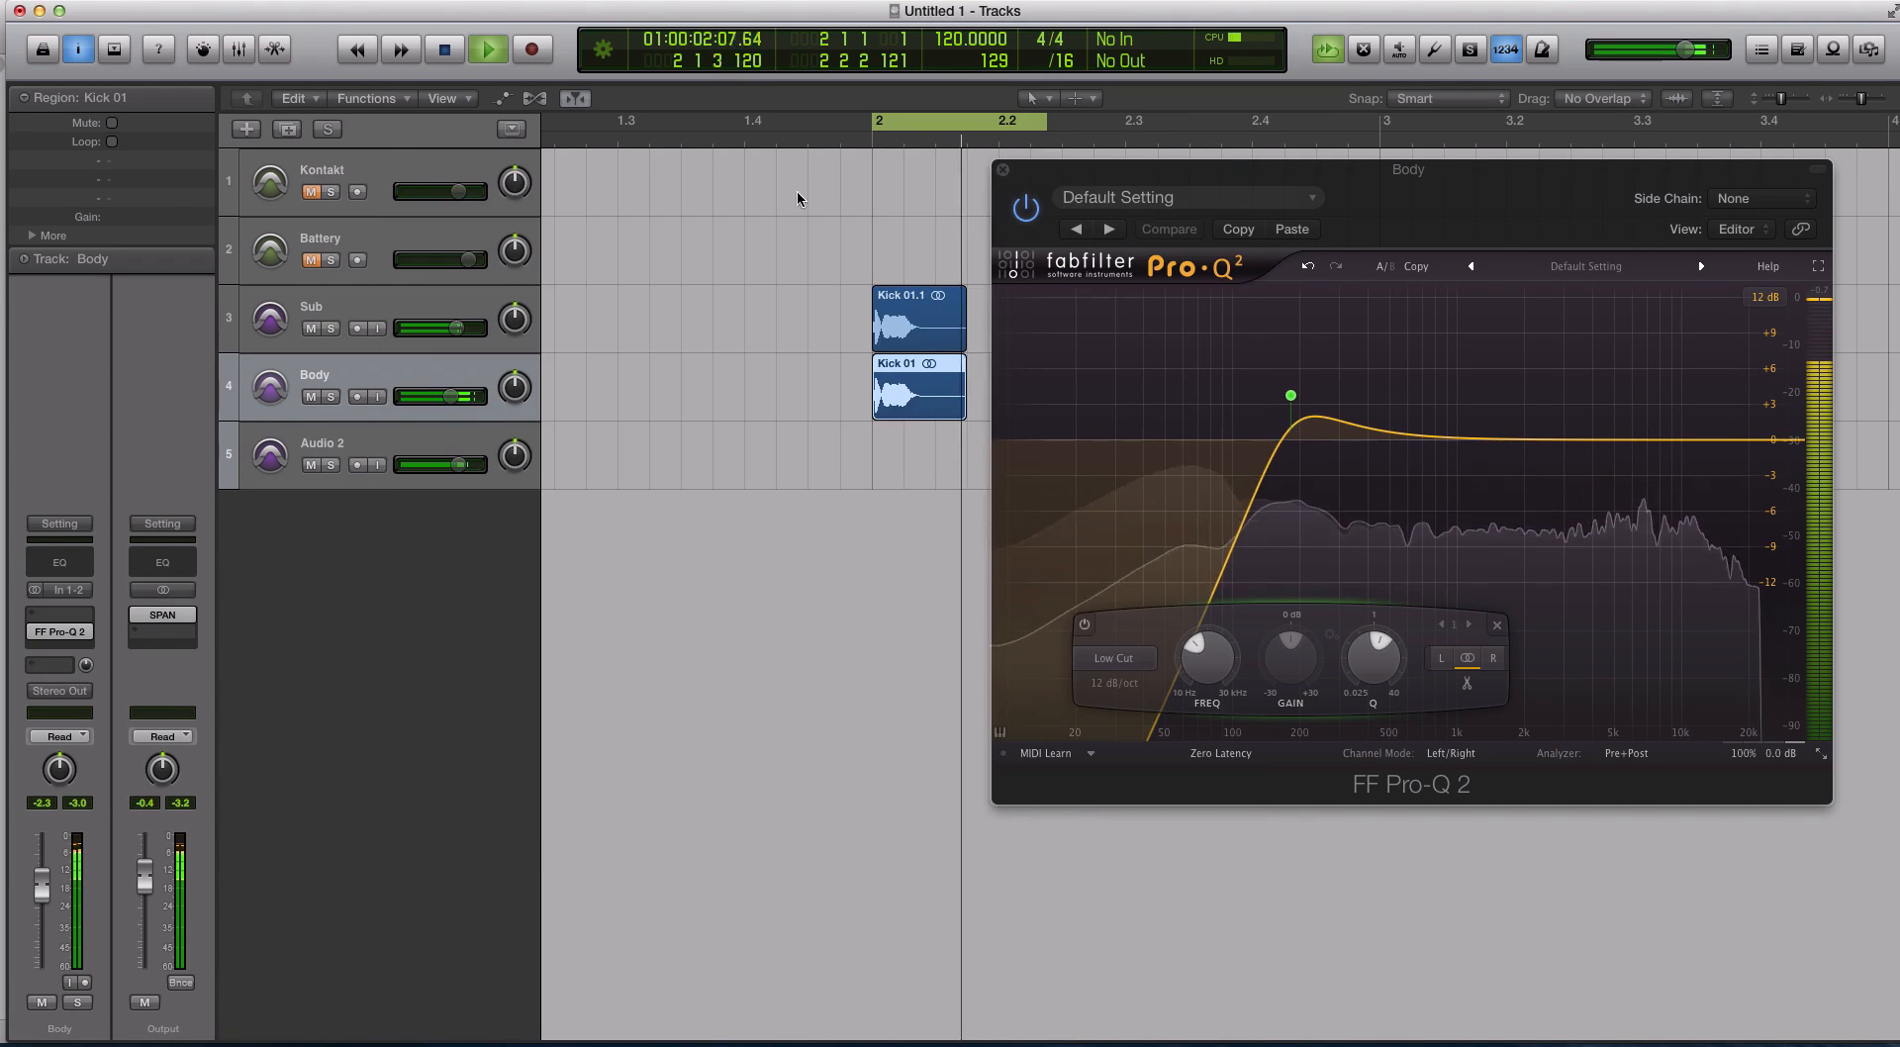
{"action": "left_click", "coordinate": [1000, 172]}
{"action": "key", "text": "space"}
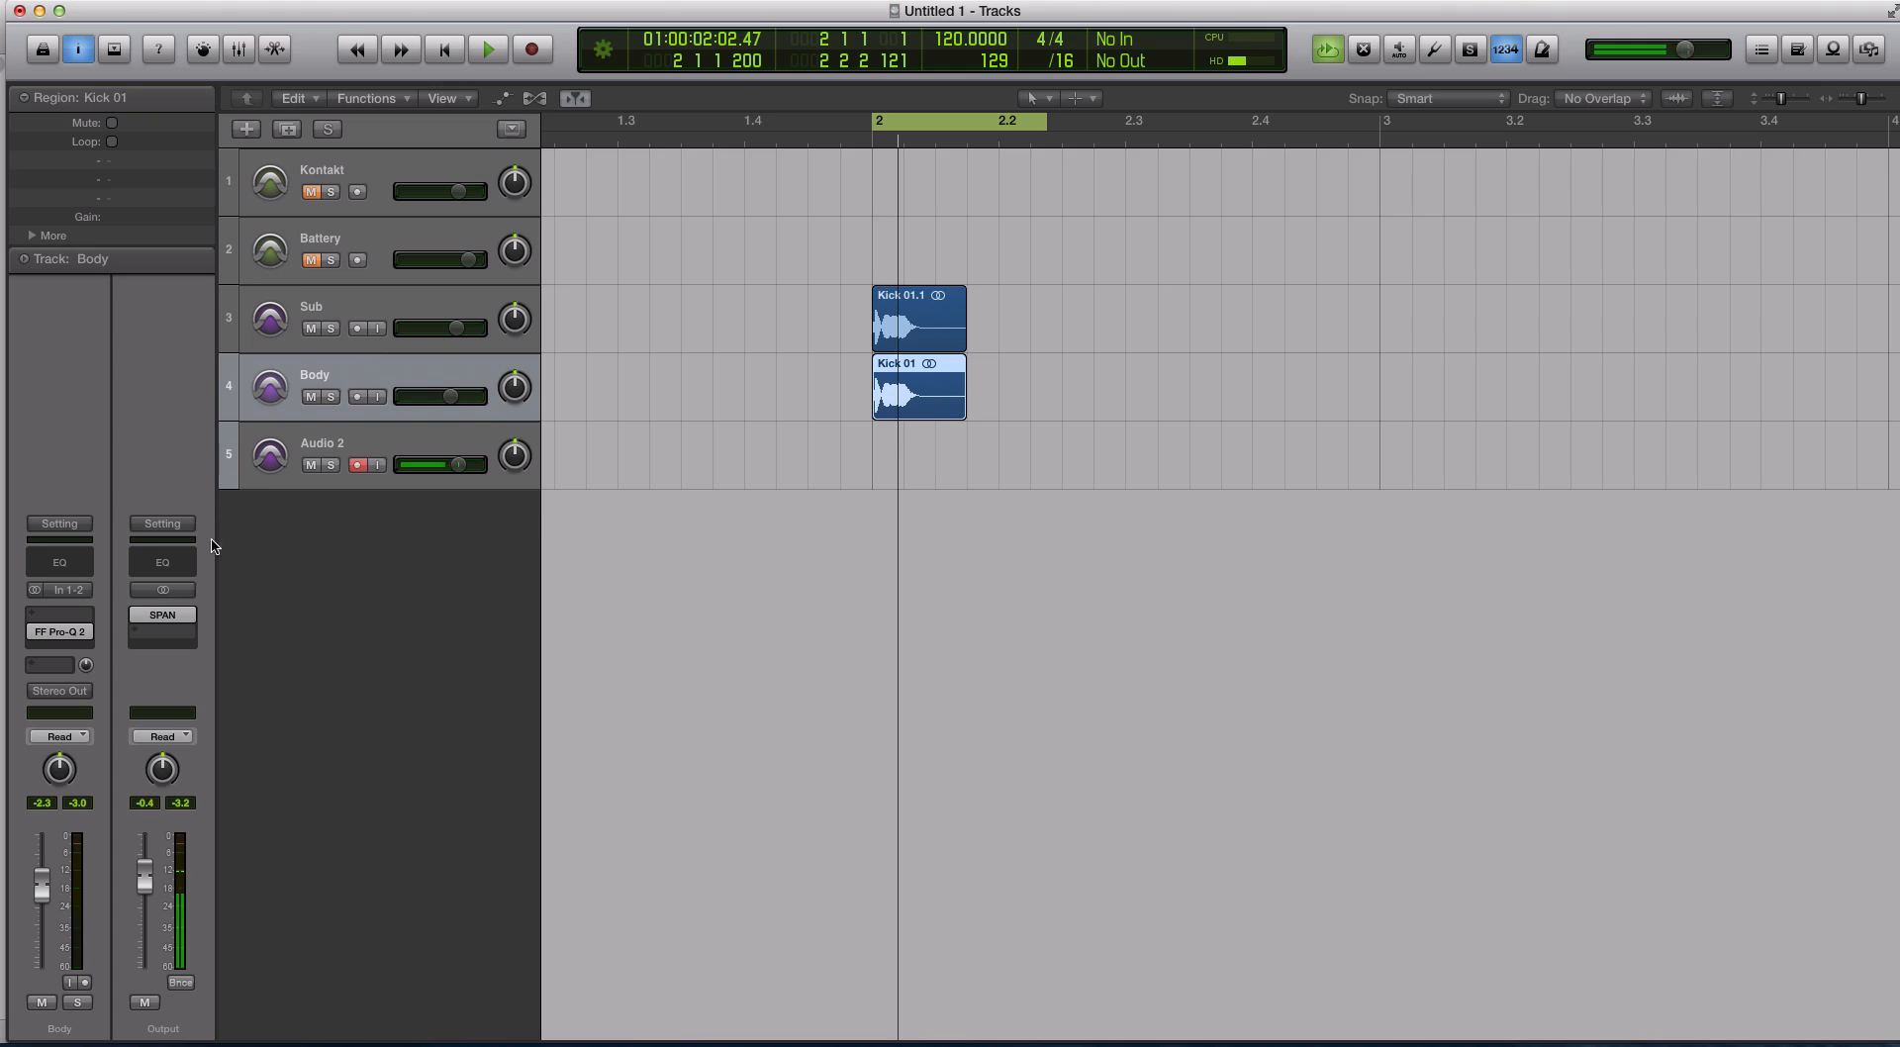
Select the Sub track and mute the Body track
{"action": "left_click", "coordinate": [368, 309]}
{"action": "left_click", "coordinate": [368, 360]}
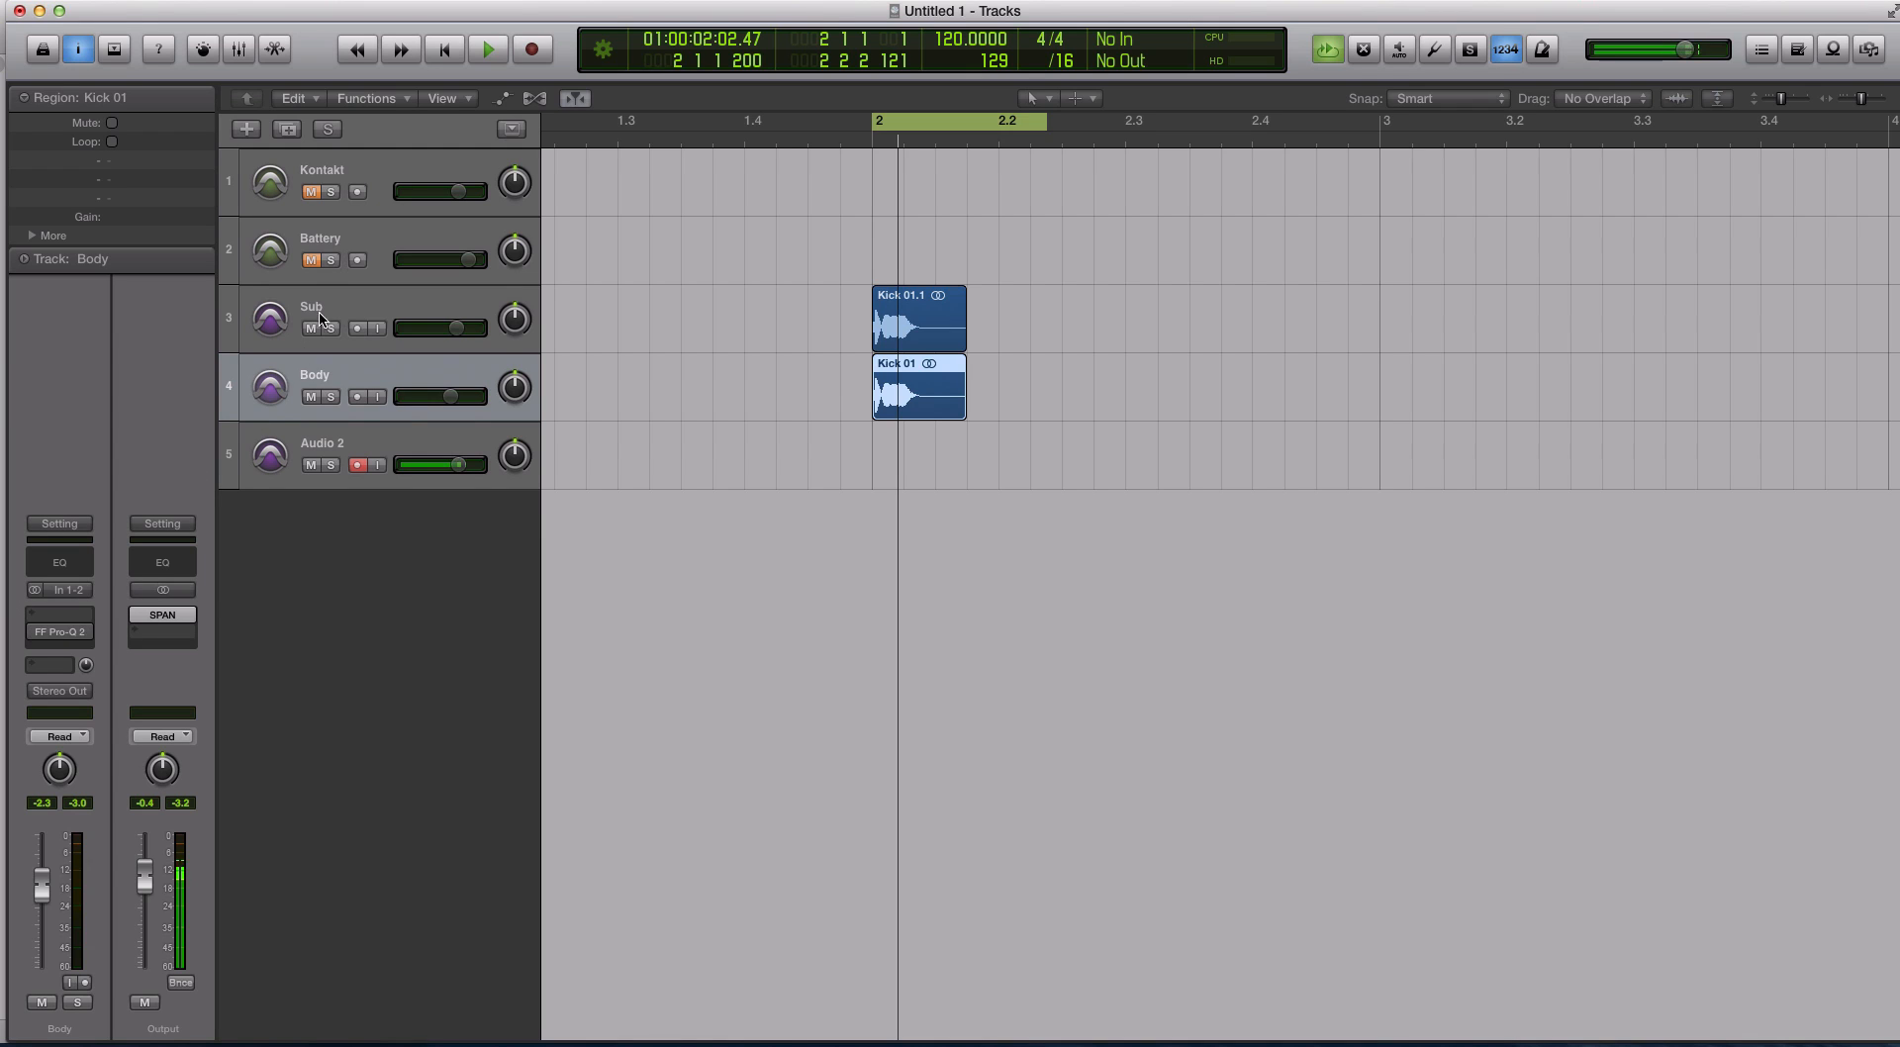
{"action": "key", "text": "p"}
{"action": "left_click", "coordinate": [34, 617]}
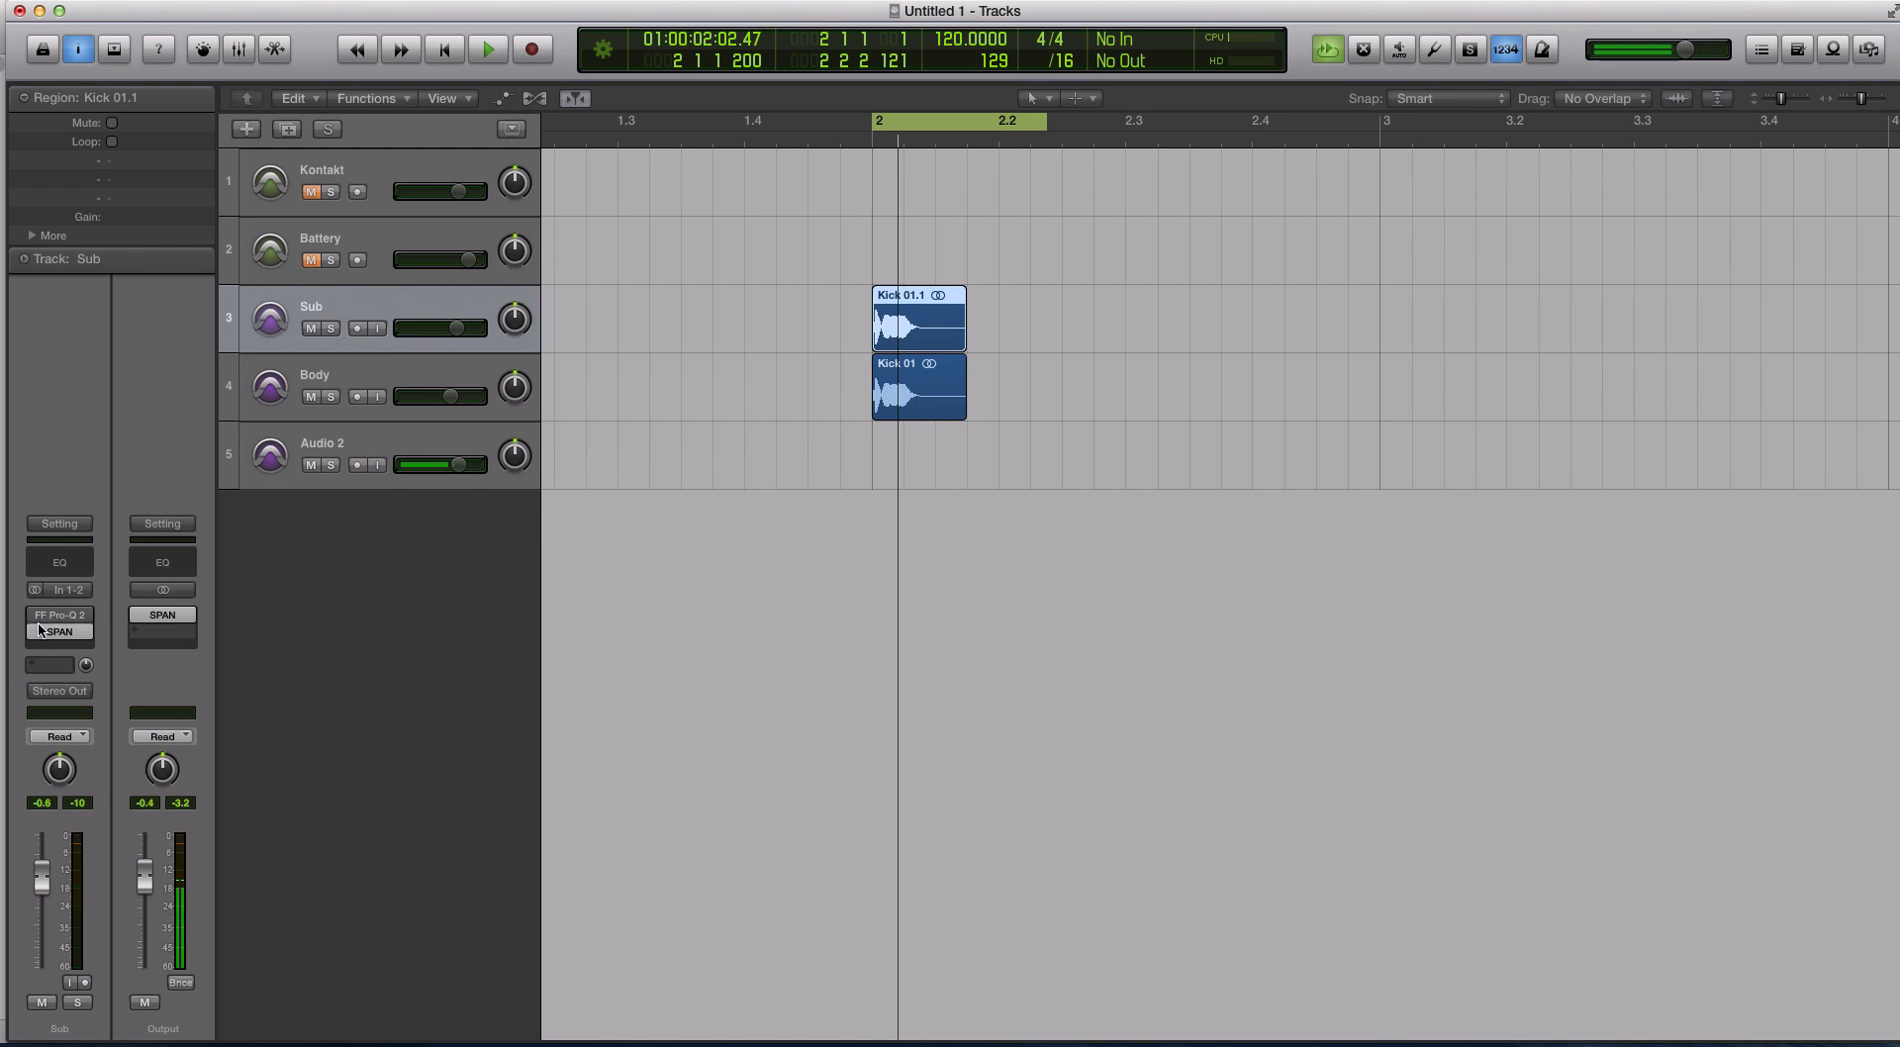
{"action": "left_click_drag", "start_coordinate": [50, 628], "coordinate": [49, 623]}
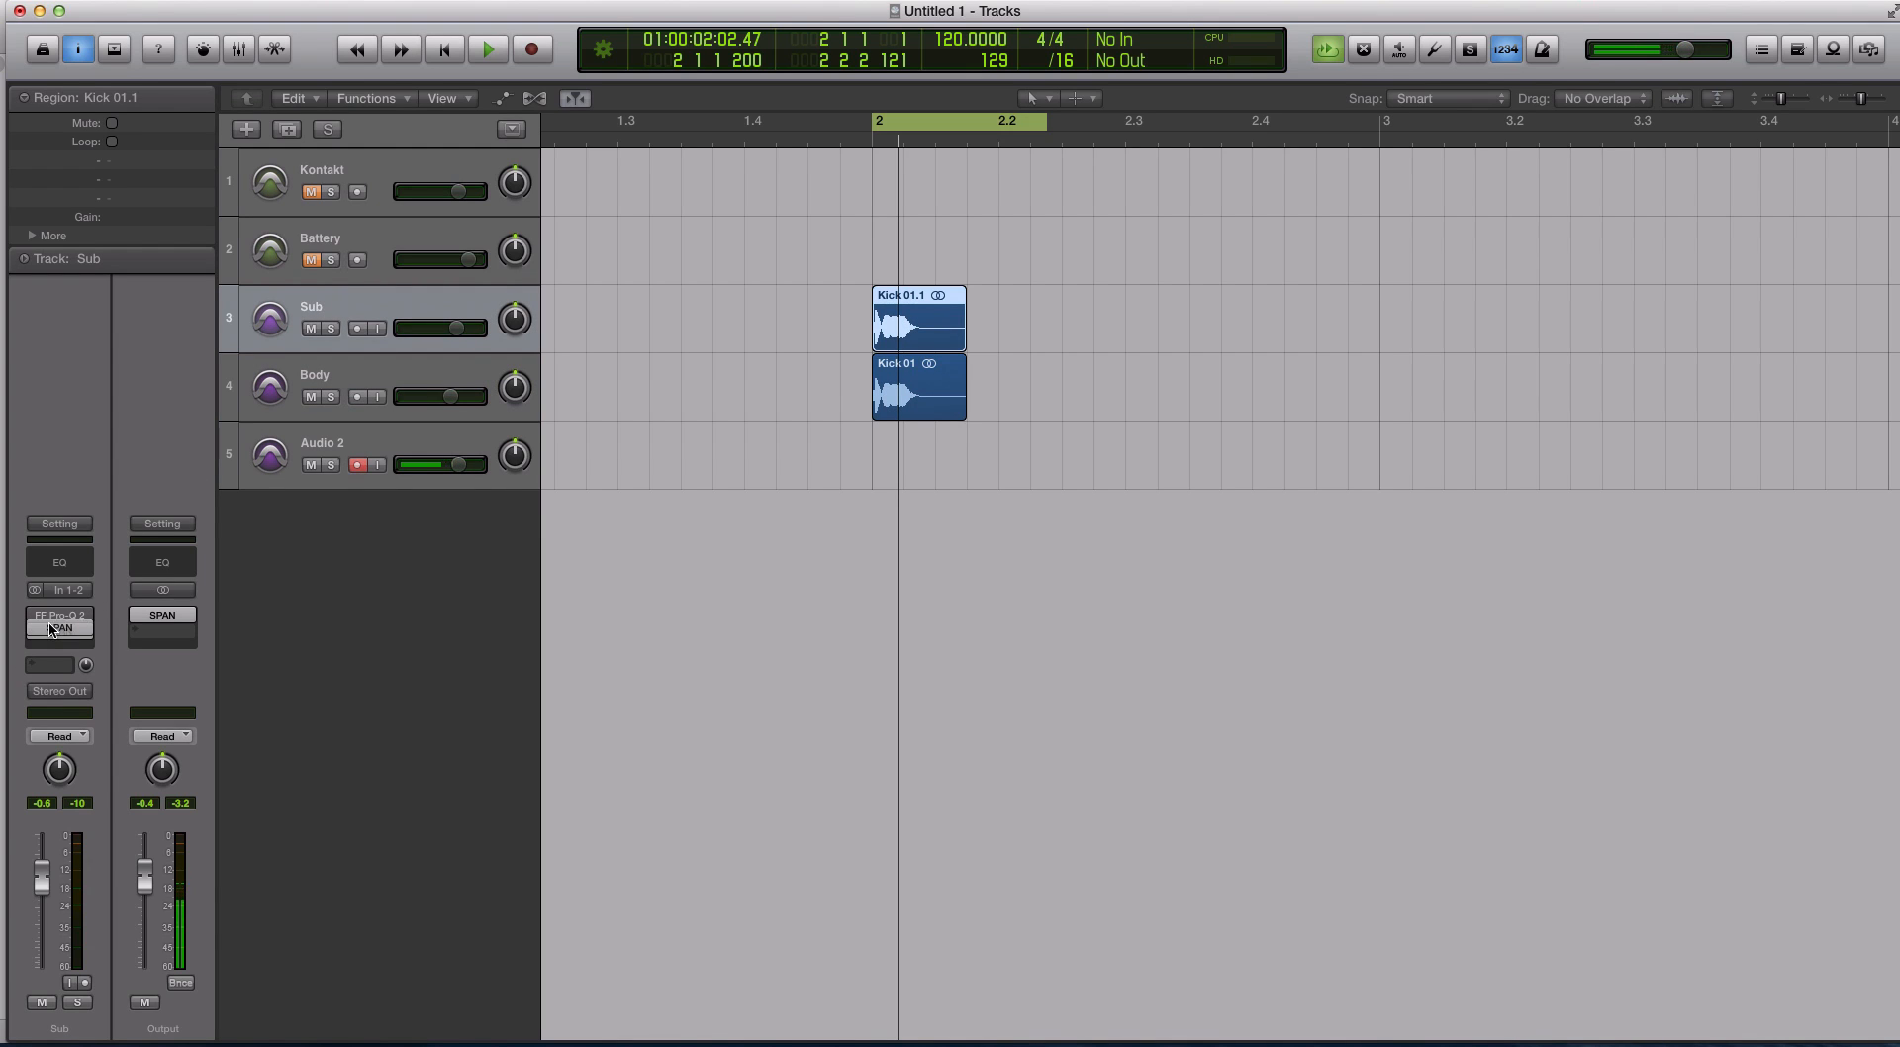
{"action": "left_click", "coordinate": [311, 398]}
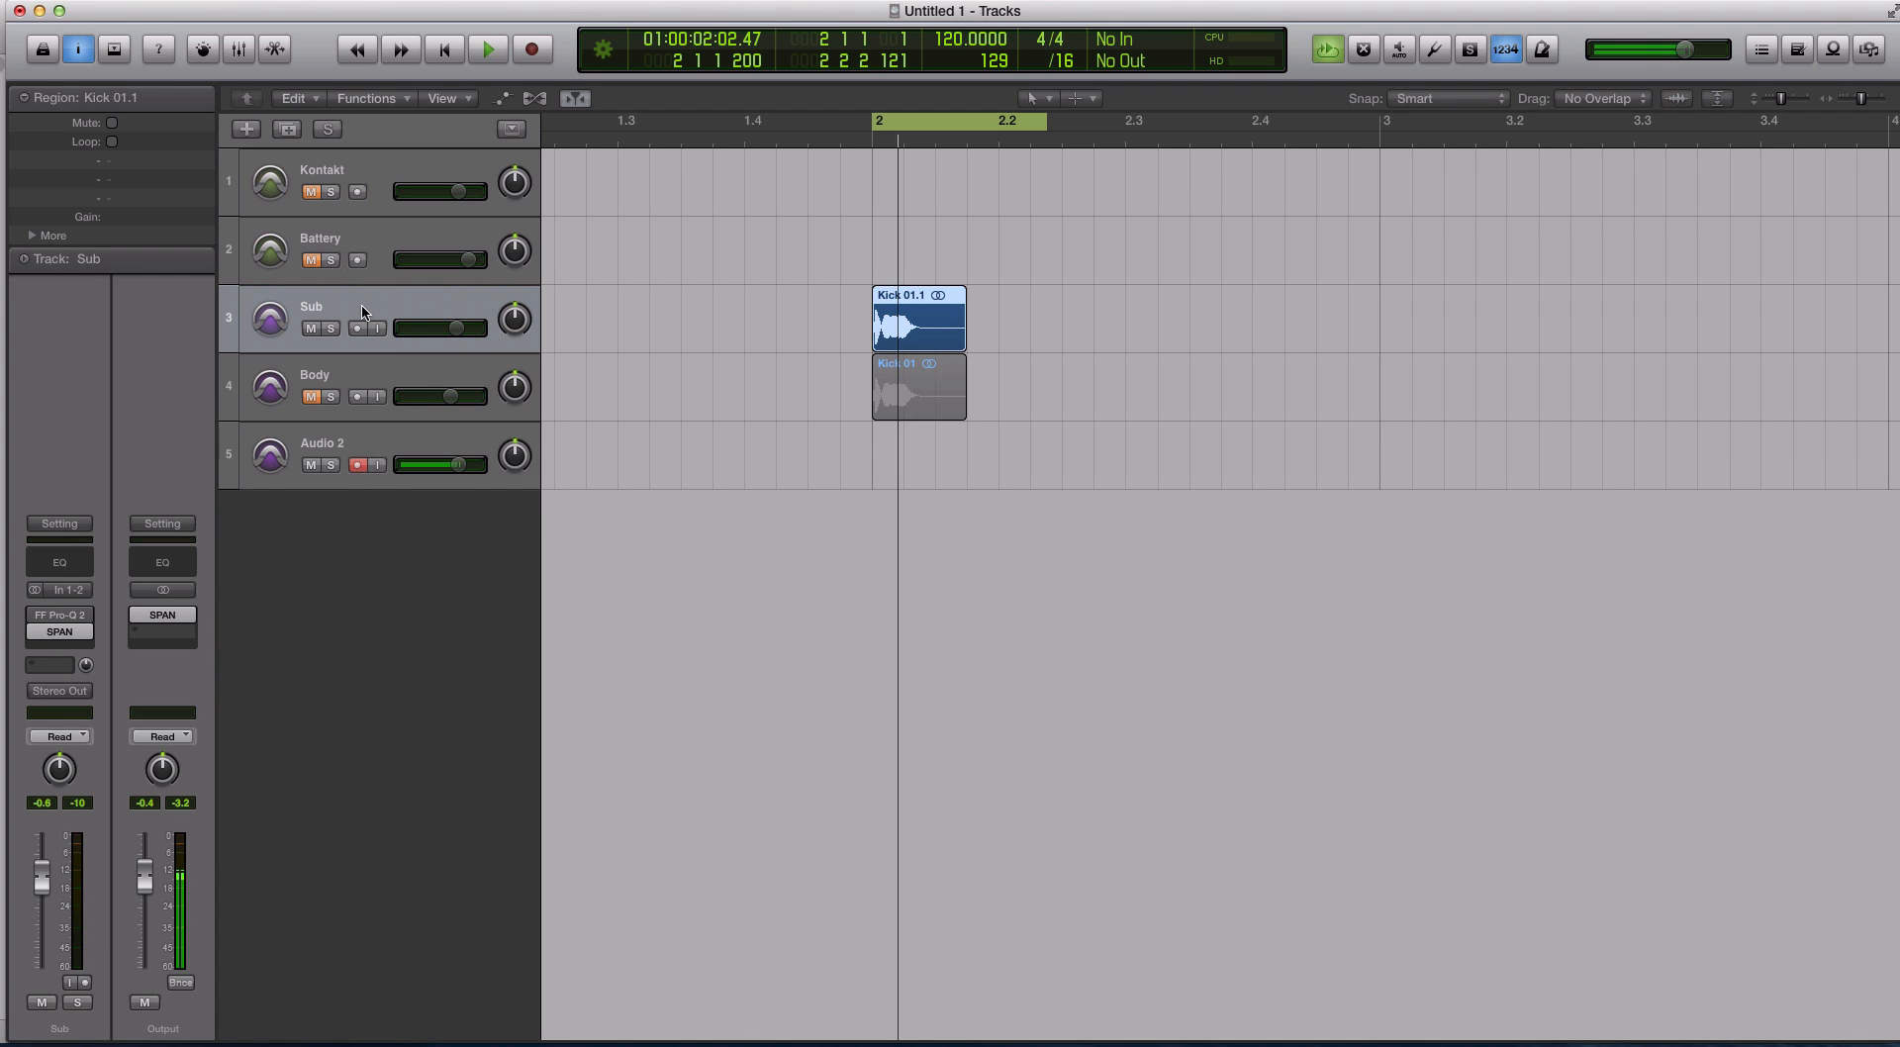
Insert a stereo Pitch Shifter on the Sub track and move its window clear of the track headers
{"action": "left_click", "coordinate": [79, 645]}
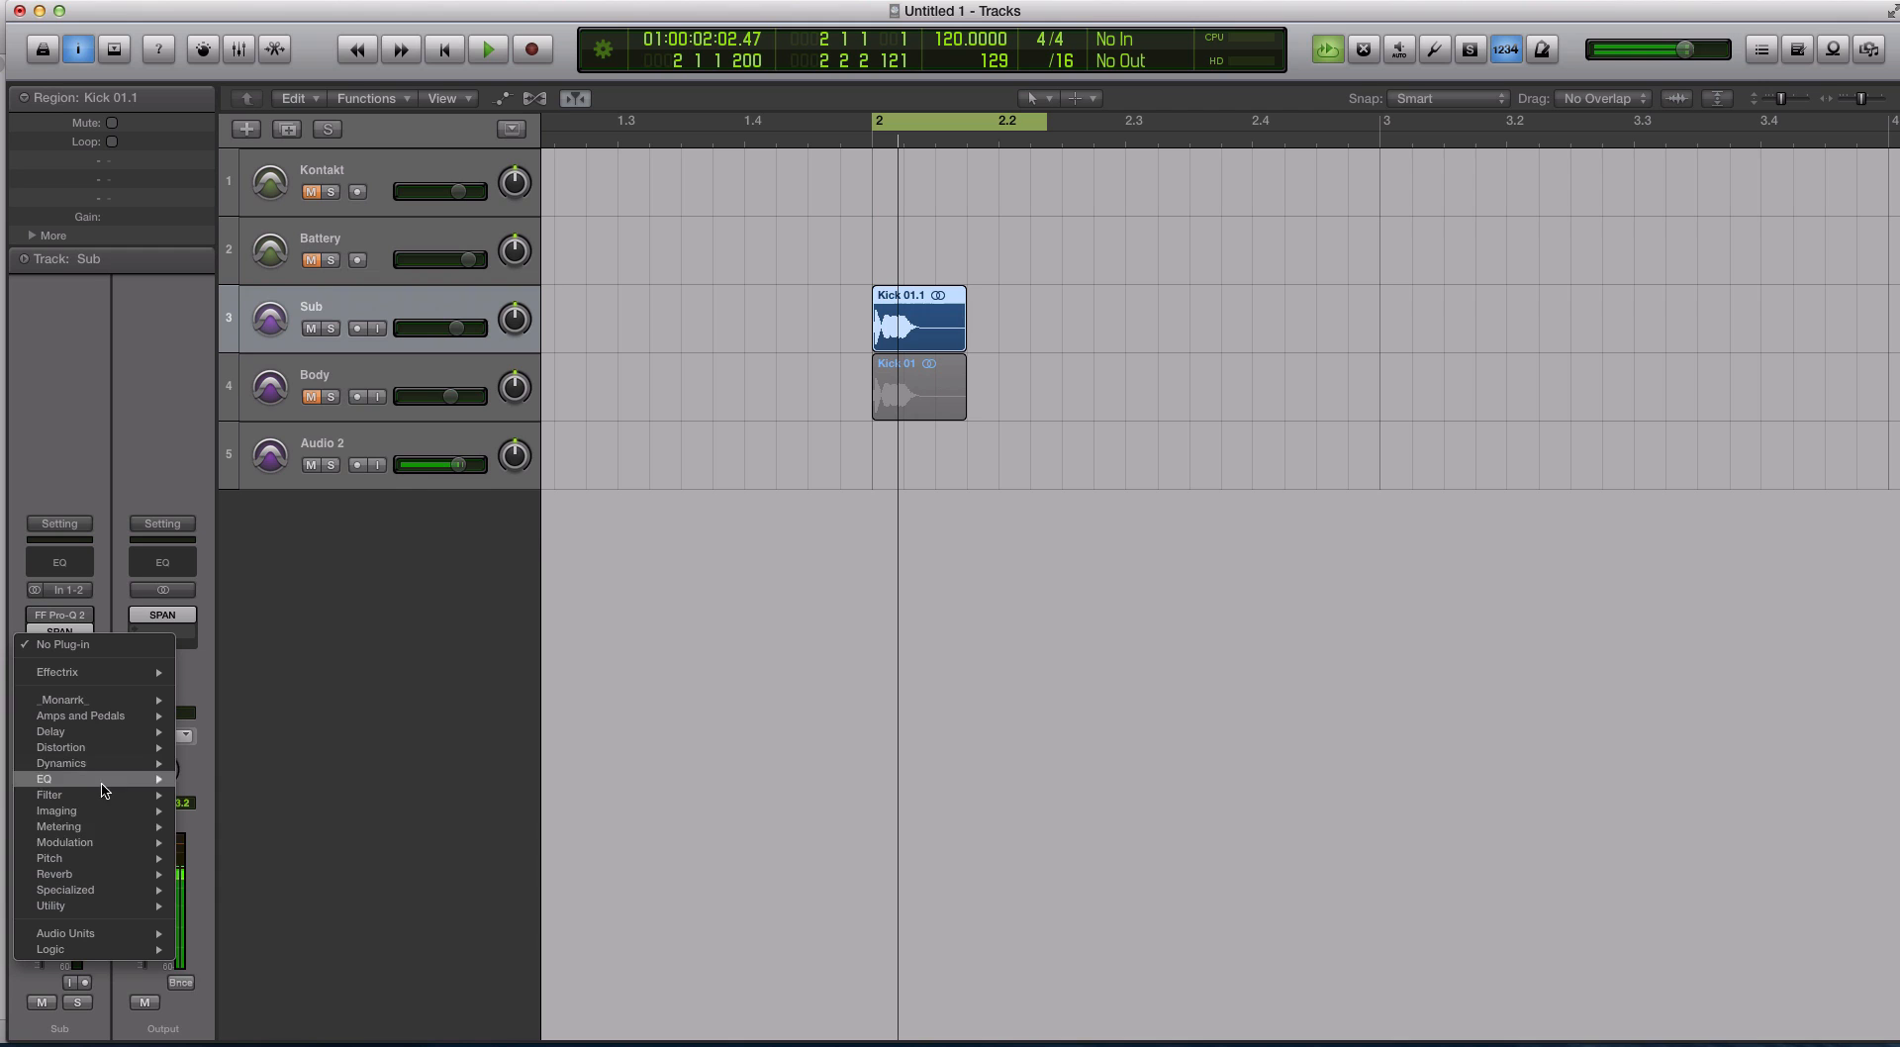
{"action": "mouse_move", "coordinate": [119, 864]}
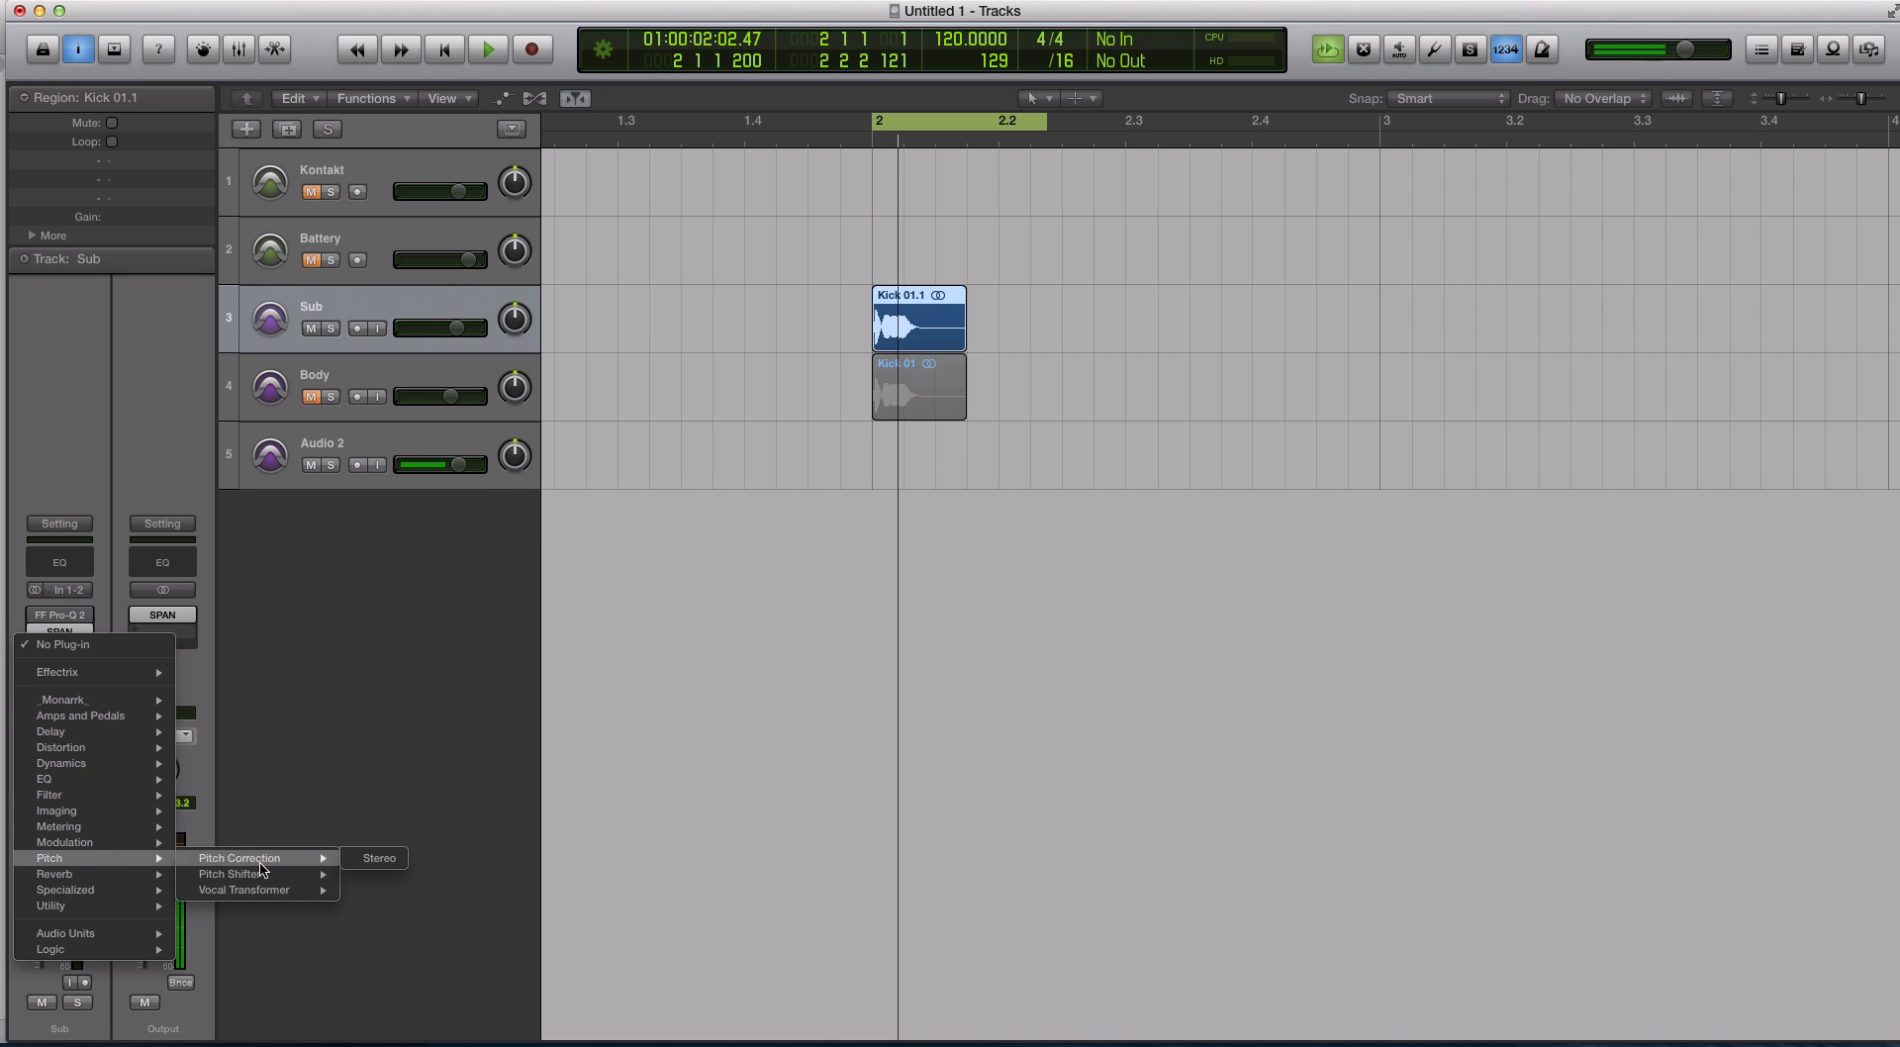
{"action": "mouse_move", "coordinate": [287, 874]}
{"action": "left_click", "coordinate": [345, 876]}
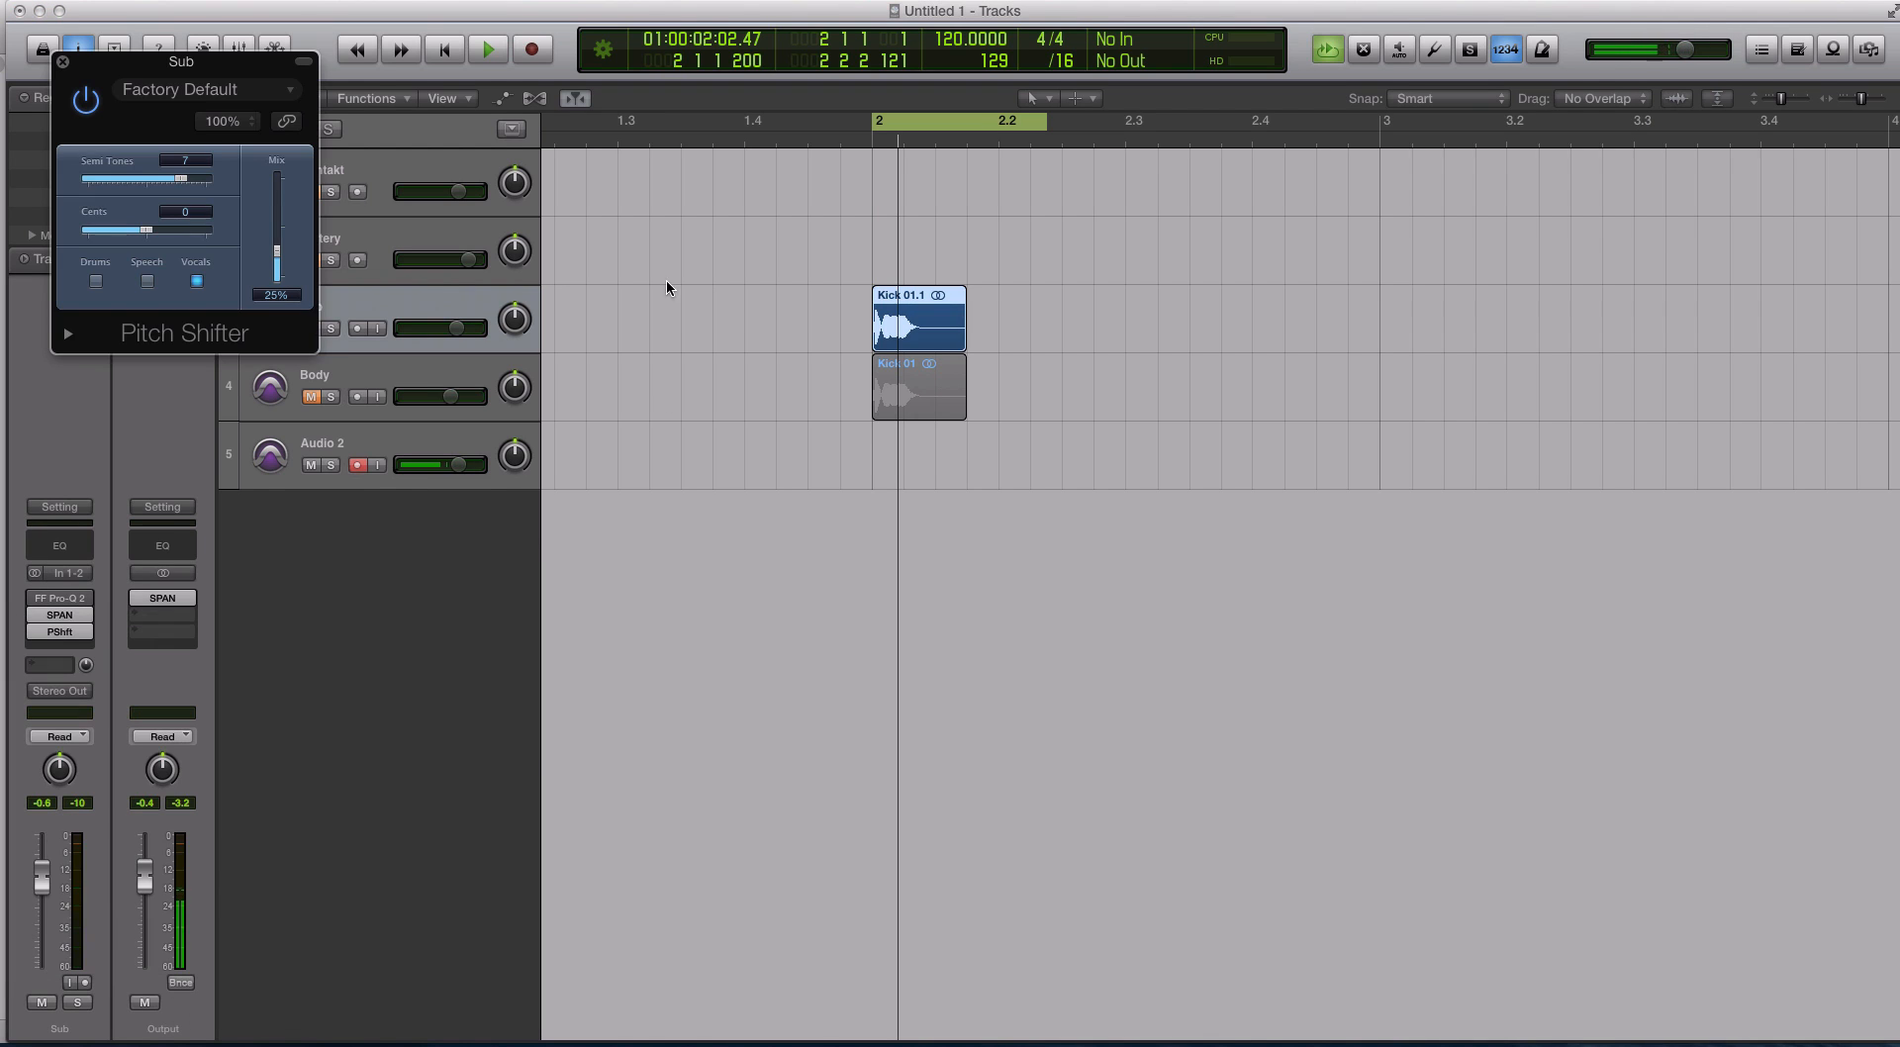
{"action": "left_click_drag", "start_coordinate": [126, 63], "coordinate": [1192, 245]}
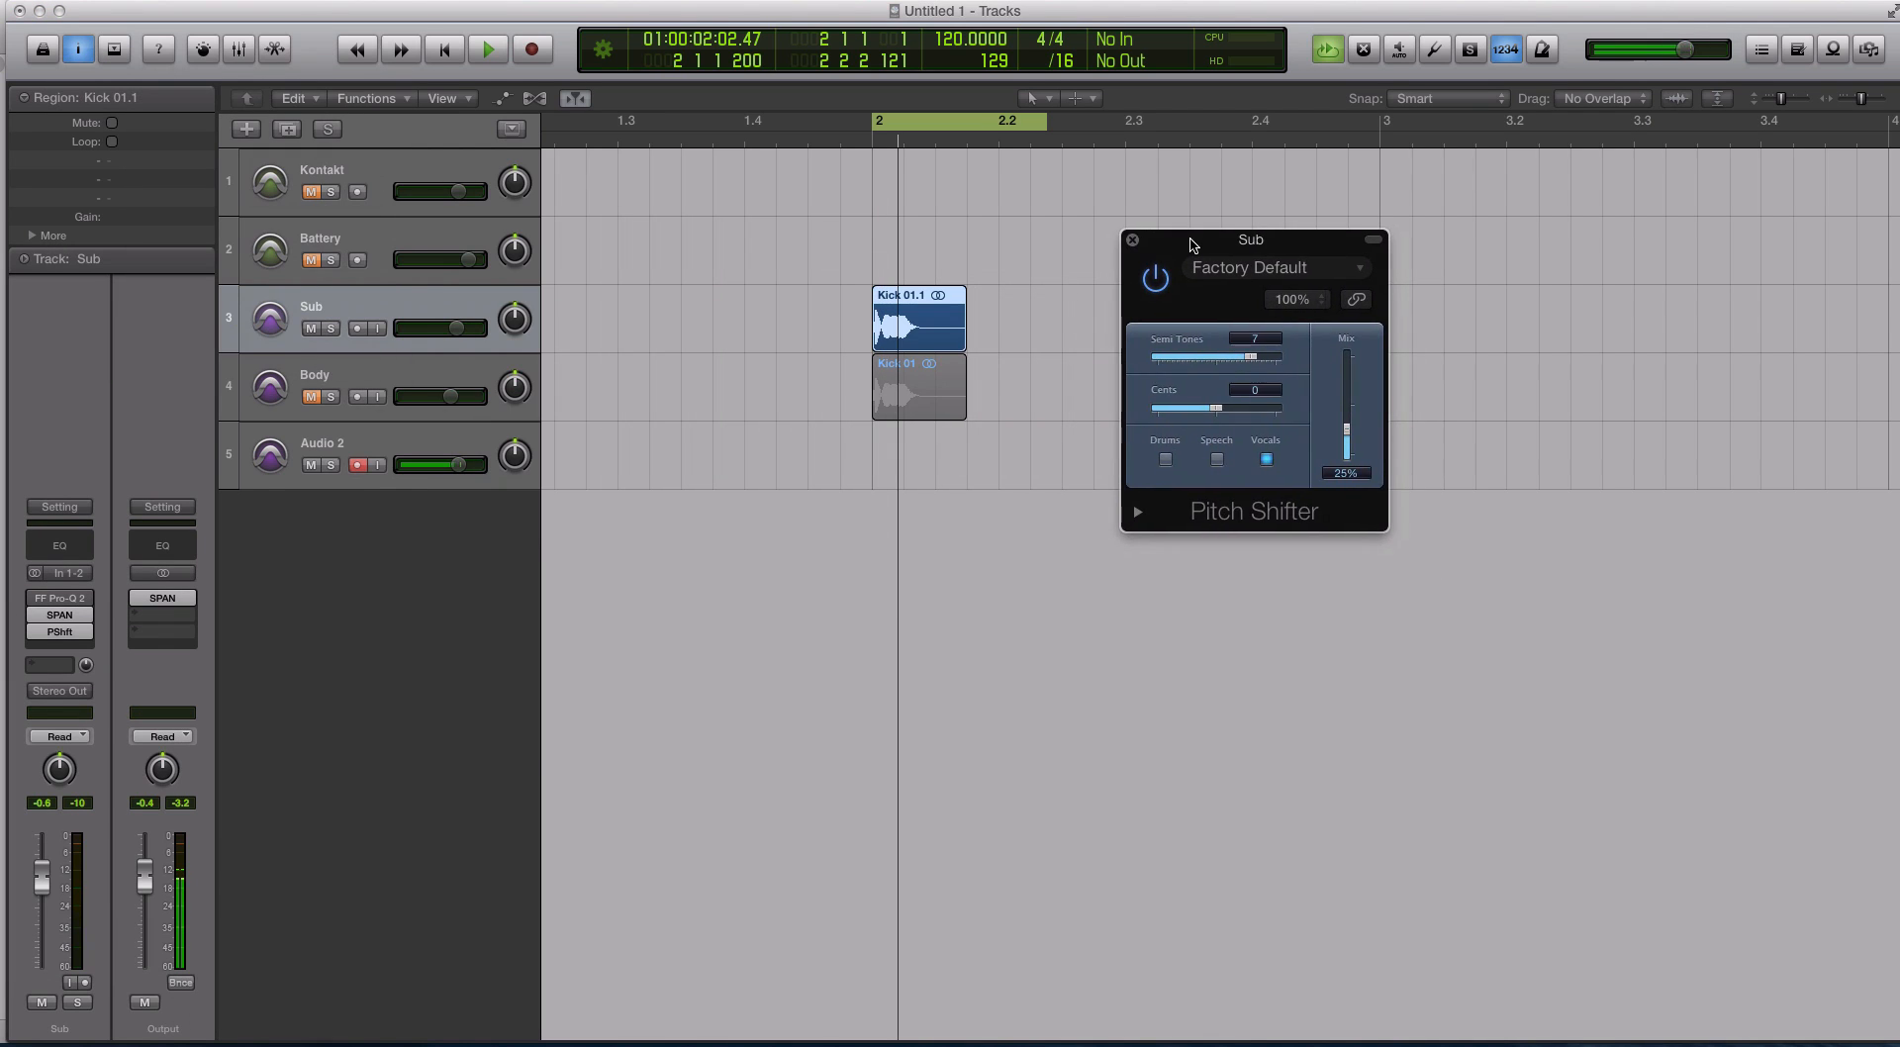
Set the Sub Pitch Shifter to Drums mode with 100% mix, 0 semitones and Pitch Tracking timing
{"action": "left_click", "coordinate": [1162, 459]}
{"action": "left_click_drag", "start_coordinate": [1344, 431], "coordinate": [1340, 287]}
{"action": "left_click_drag", "start_coordinate": [1253, 357], "coordinate": [1213, 362]}
{"action": "left_click", "coordinate": [1137, 513]}
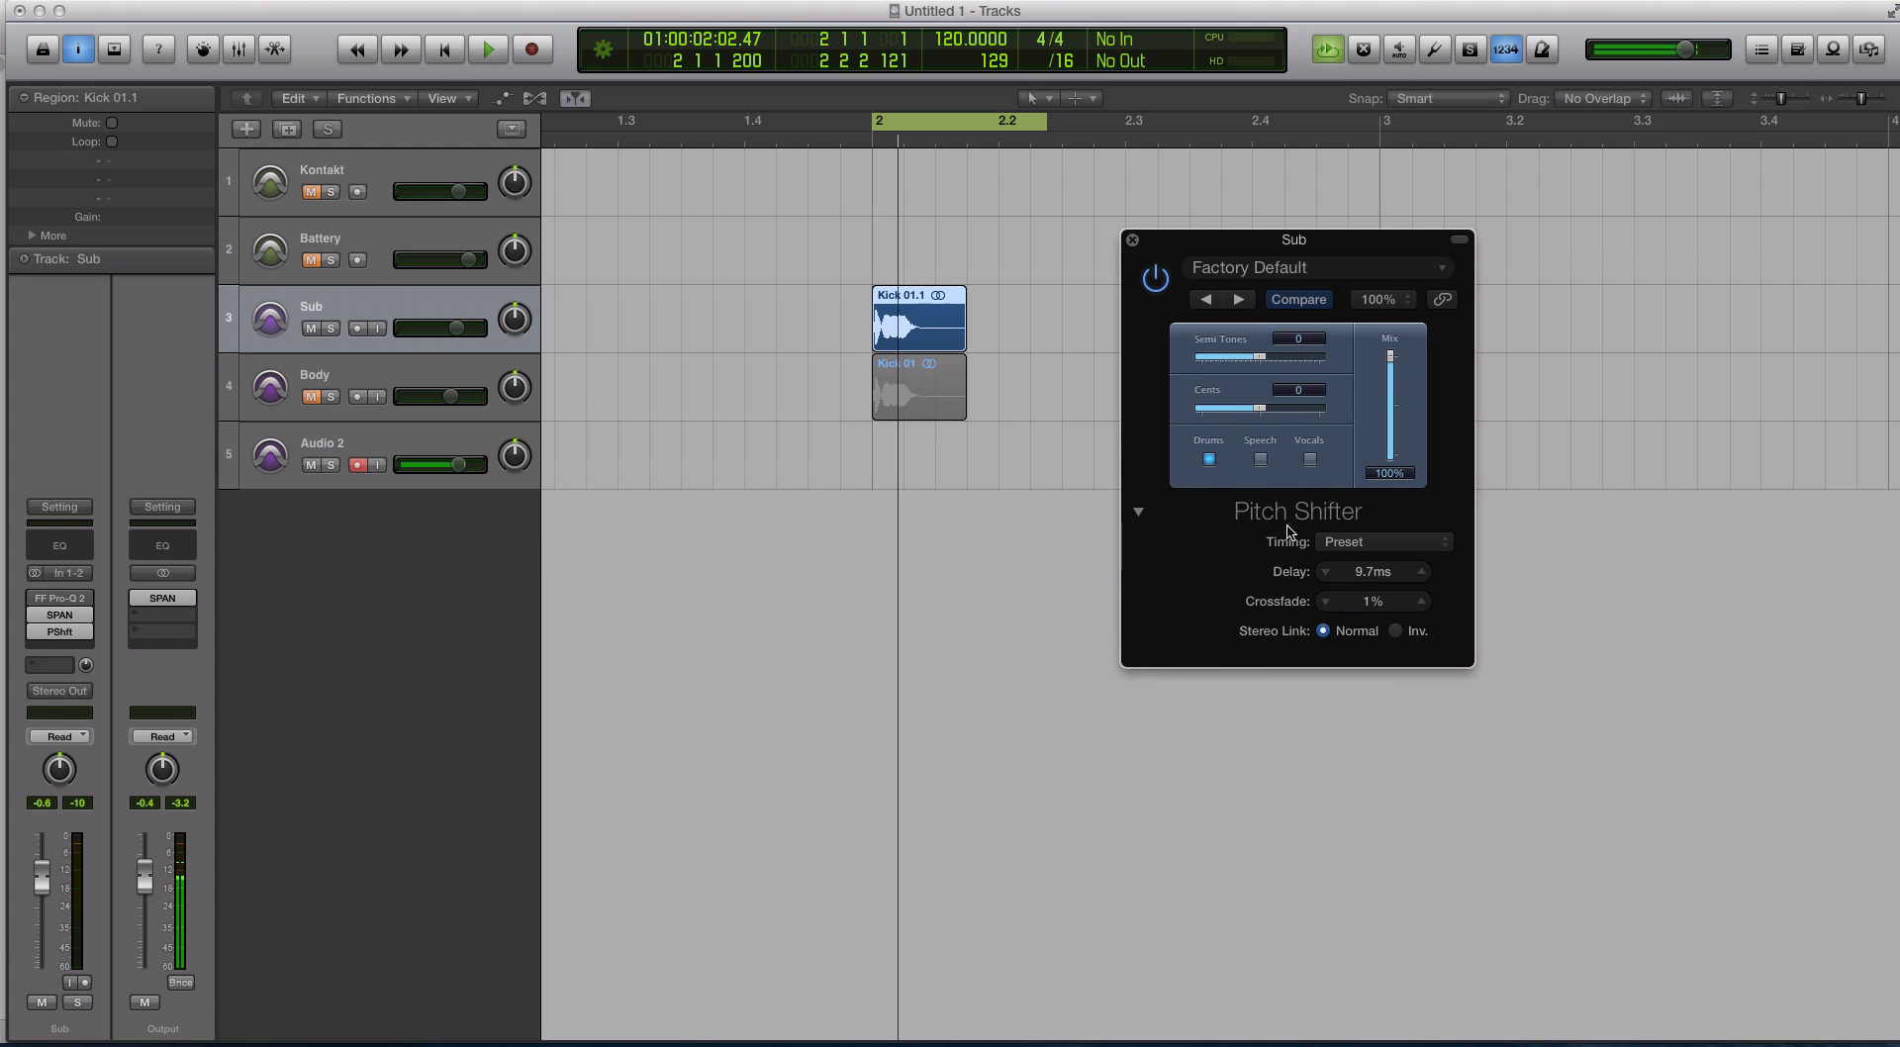
{"action": "left_click", "coordinate": [1346, 542]}
{"action": "left_click", "coordinate": [1364, 591]}
{"action": "left_click", "coordinate": [1133, 239]}
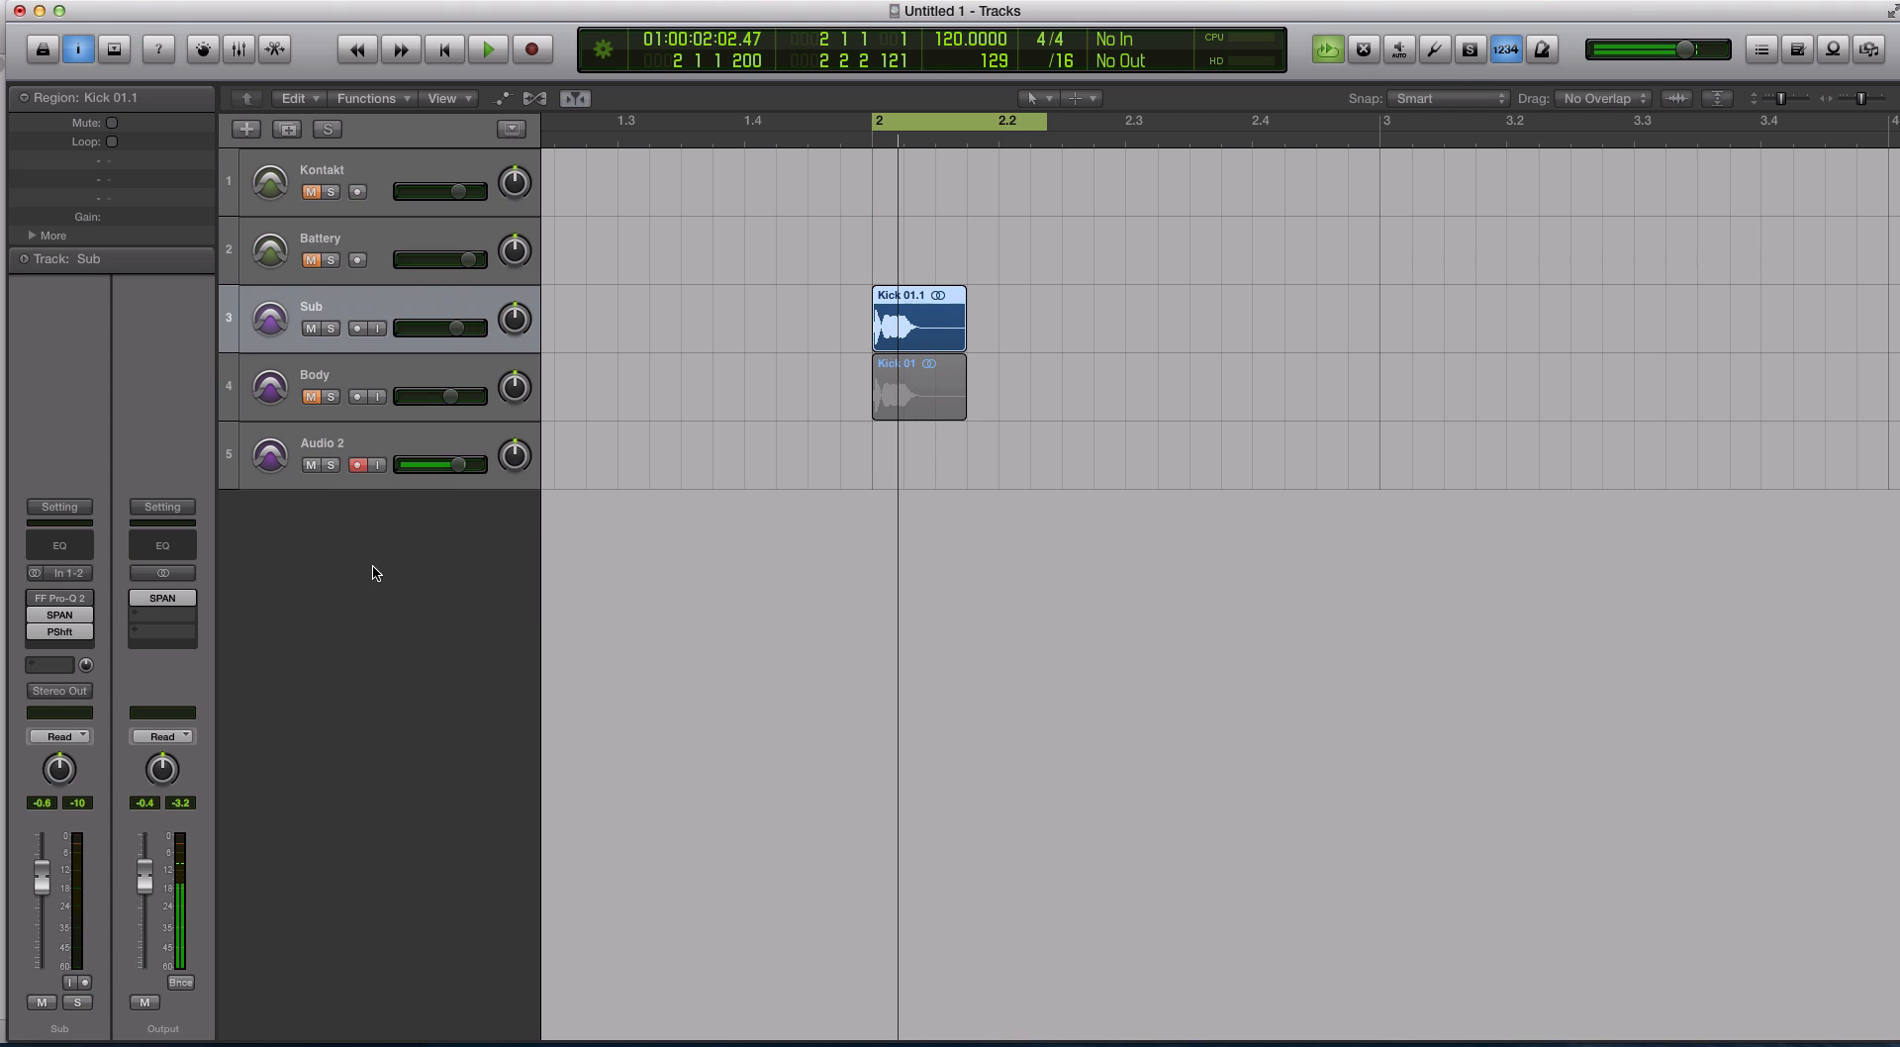
Play the Sub kick, reopen its Pitch Shifter, and move SPAN after the Pitch Shifter in the plug-in chain
{"action": "key", "text": "space"}
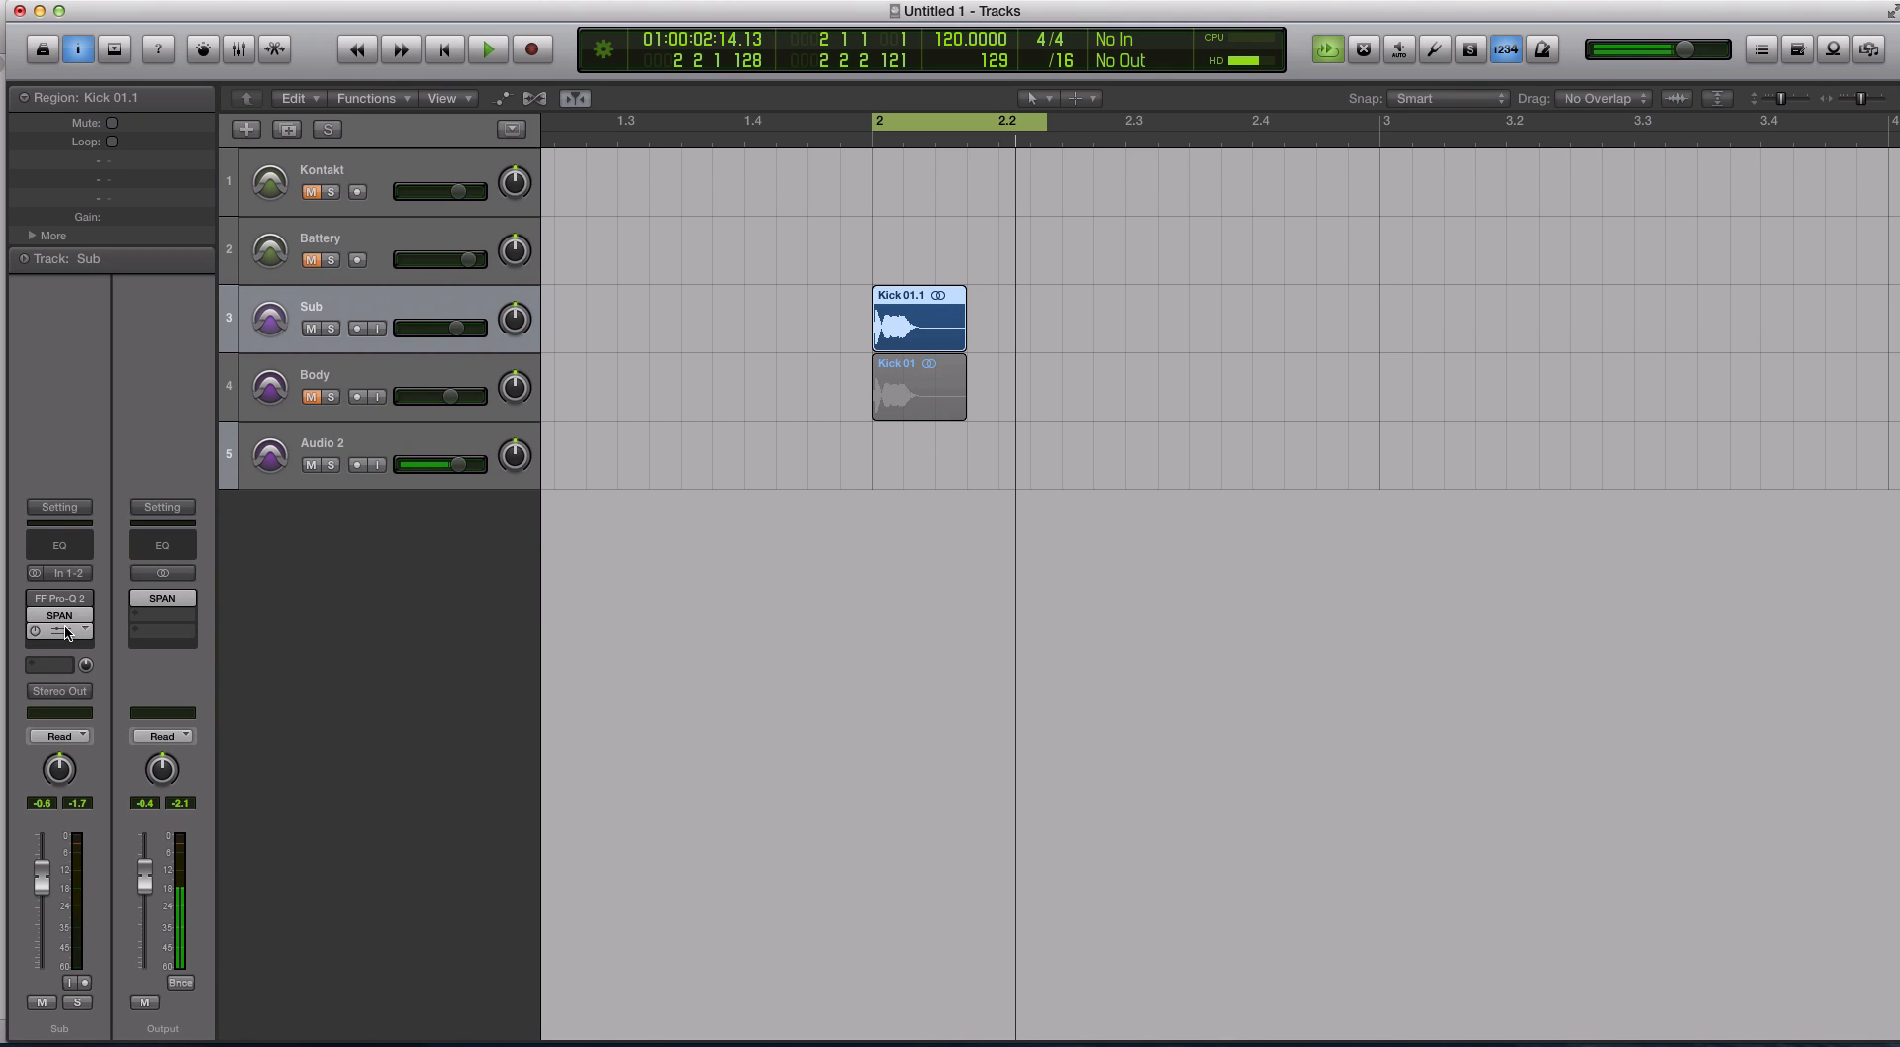
{"action": "left_click", "coordinate": [67, 632]}
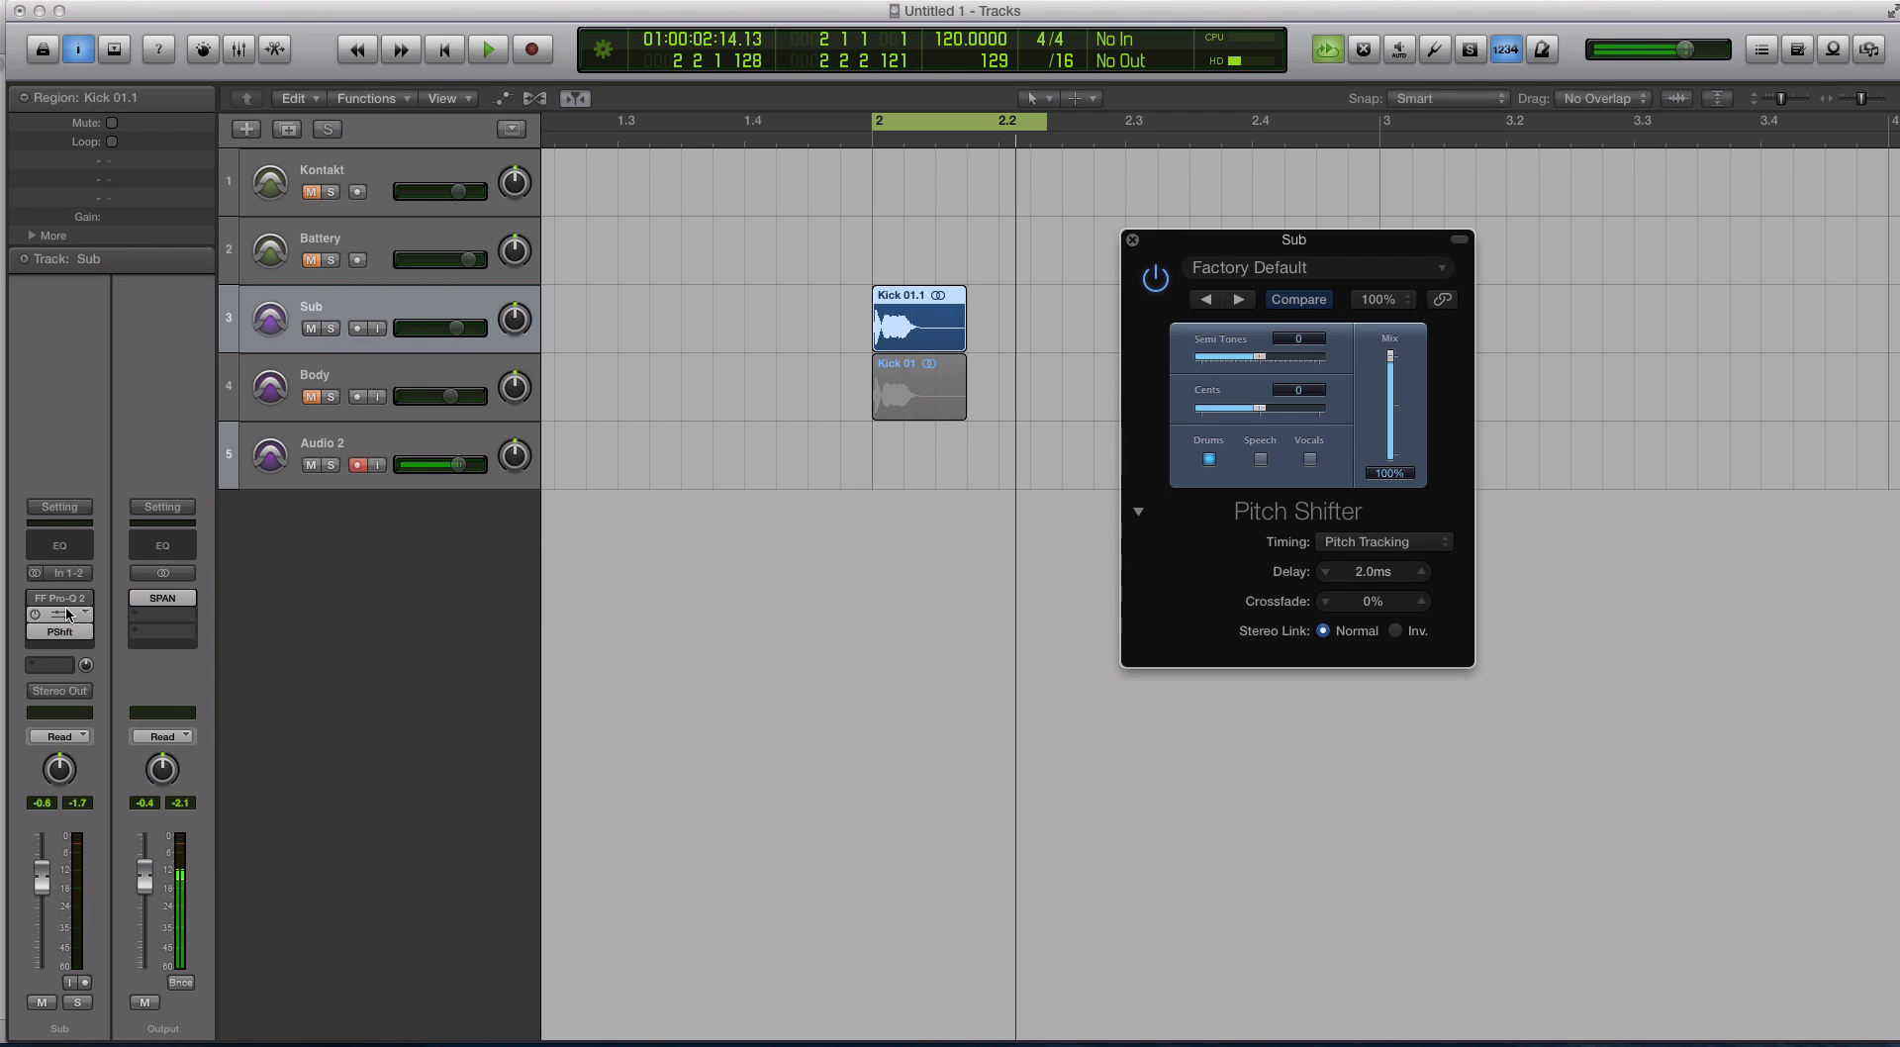
{"action": "left_click_drag", "start_coordinate": [67, 615], "coordinate": [66, 647]}
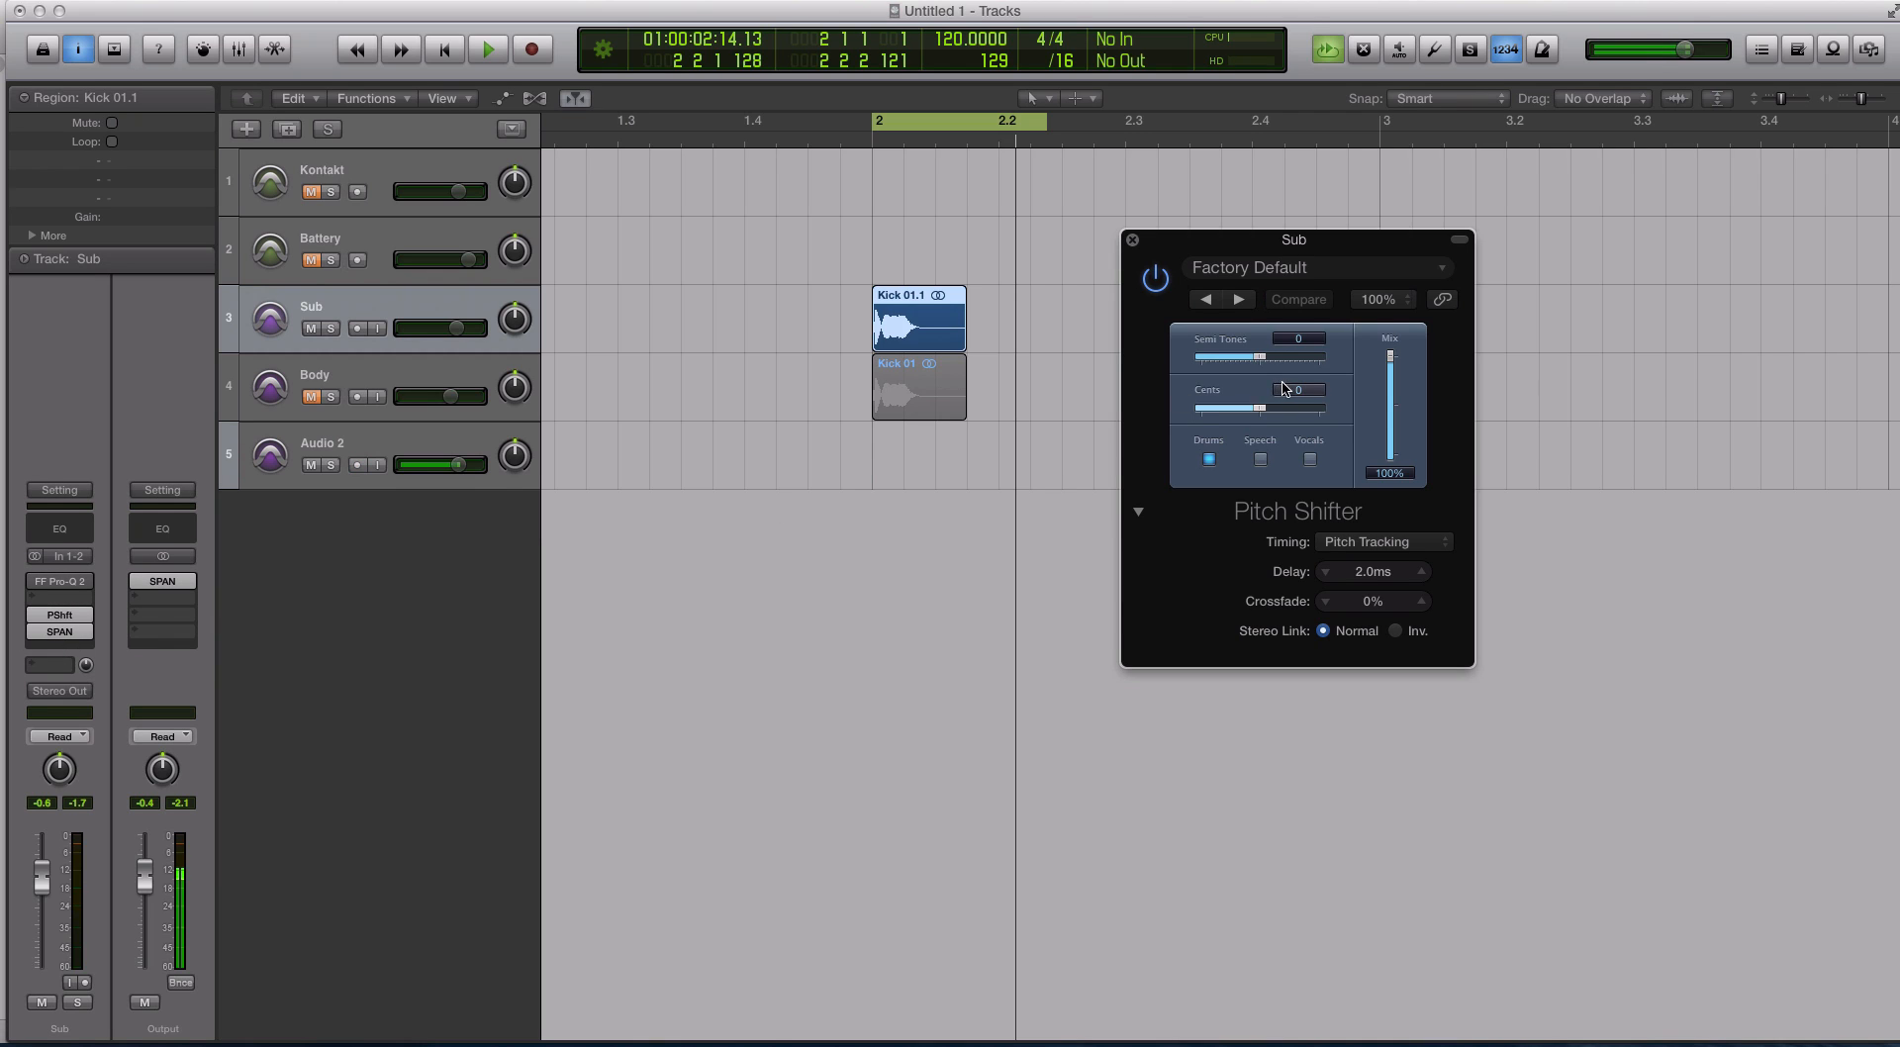
Lower the Sub Pitch Shifter to −2 semitones and play the Sub kick
{"action": "left_click_drag", "start_coordinate": [1258, 358], "coordinate": [1256, 359]}
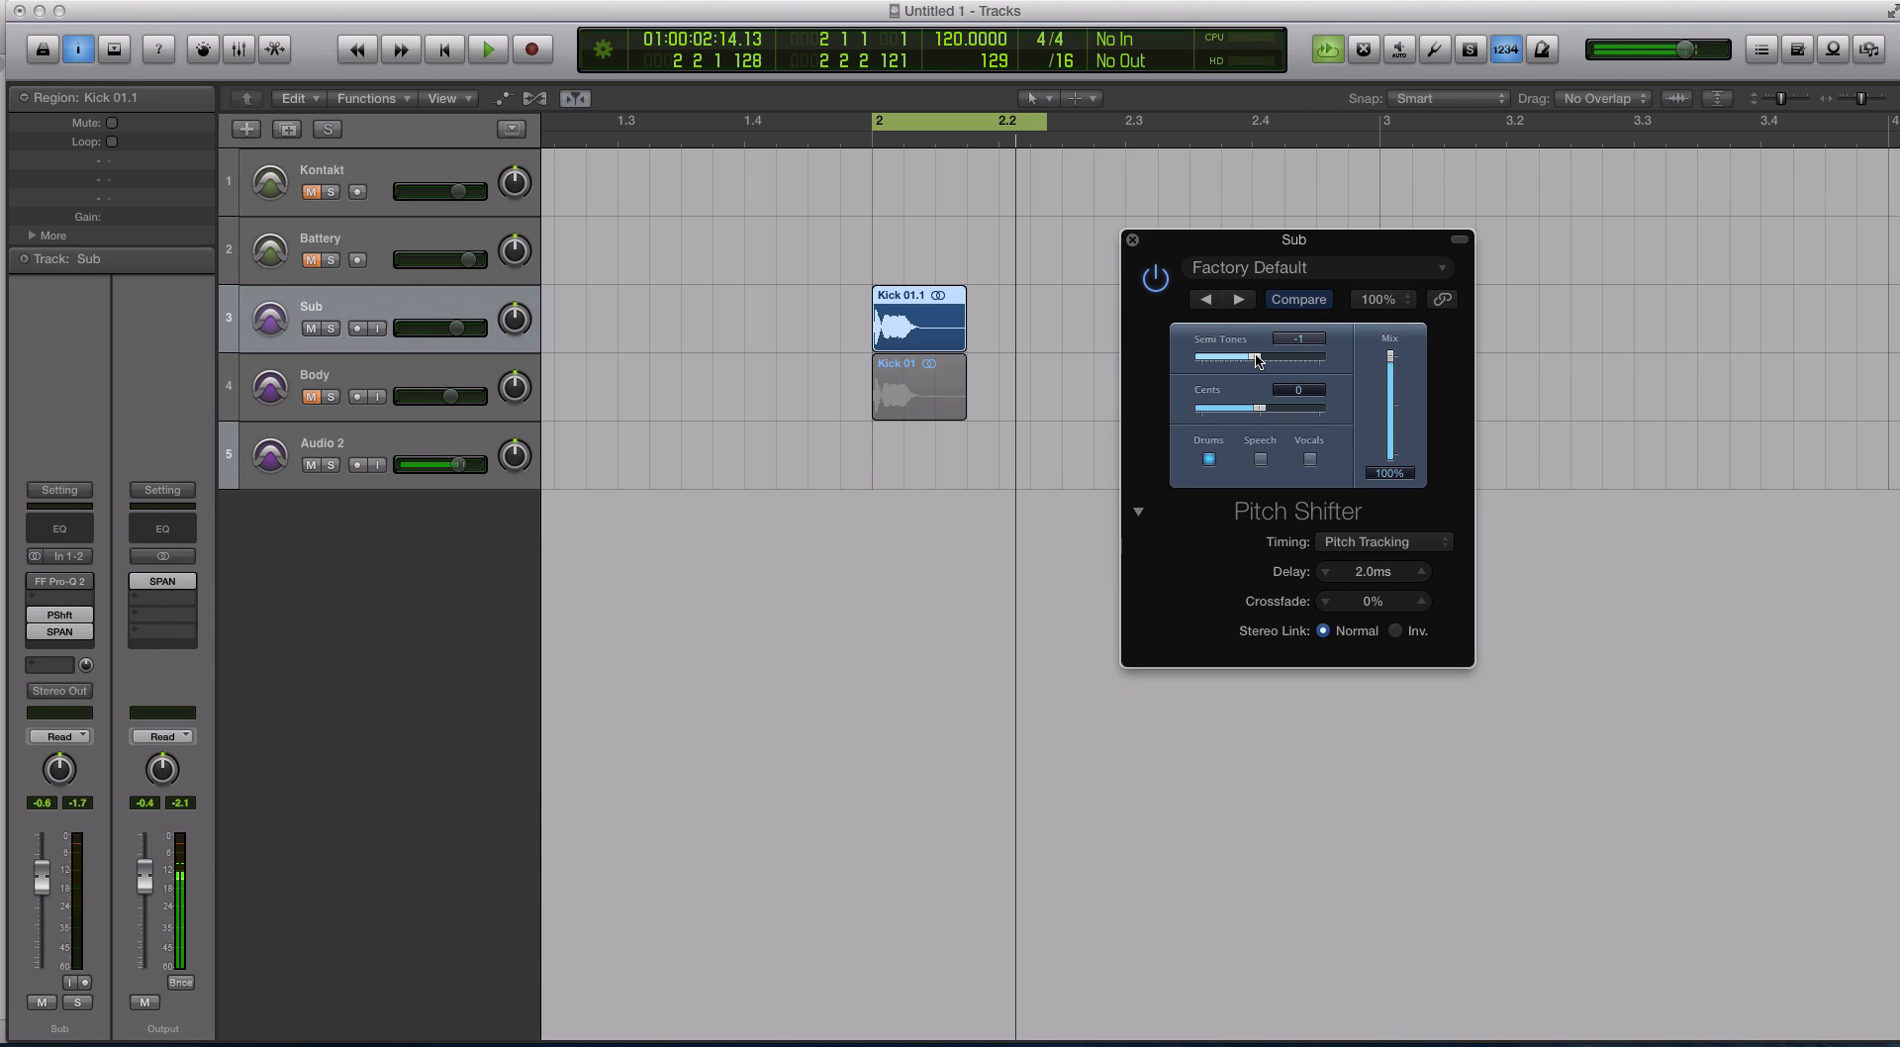
{"action": "key", "text": "space"}
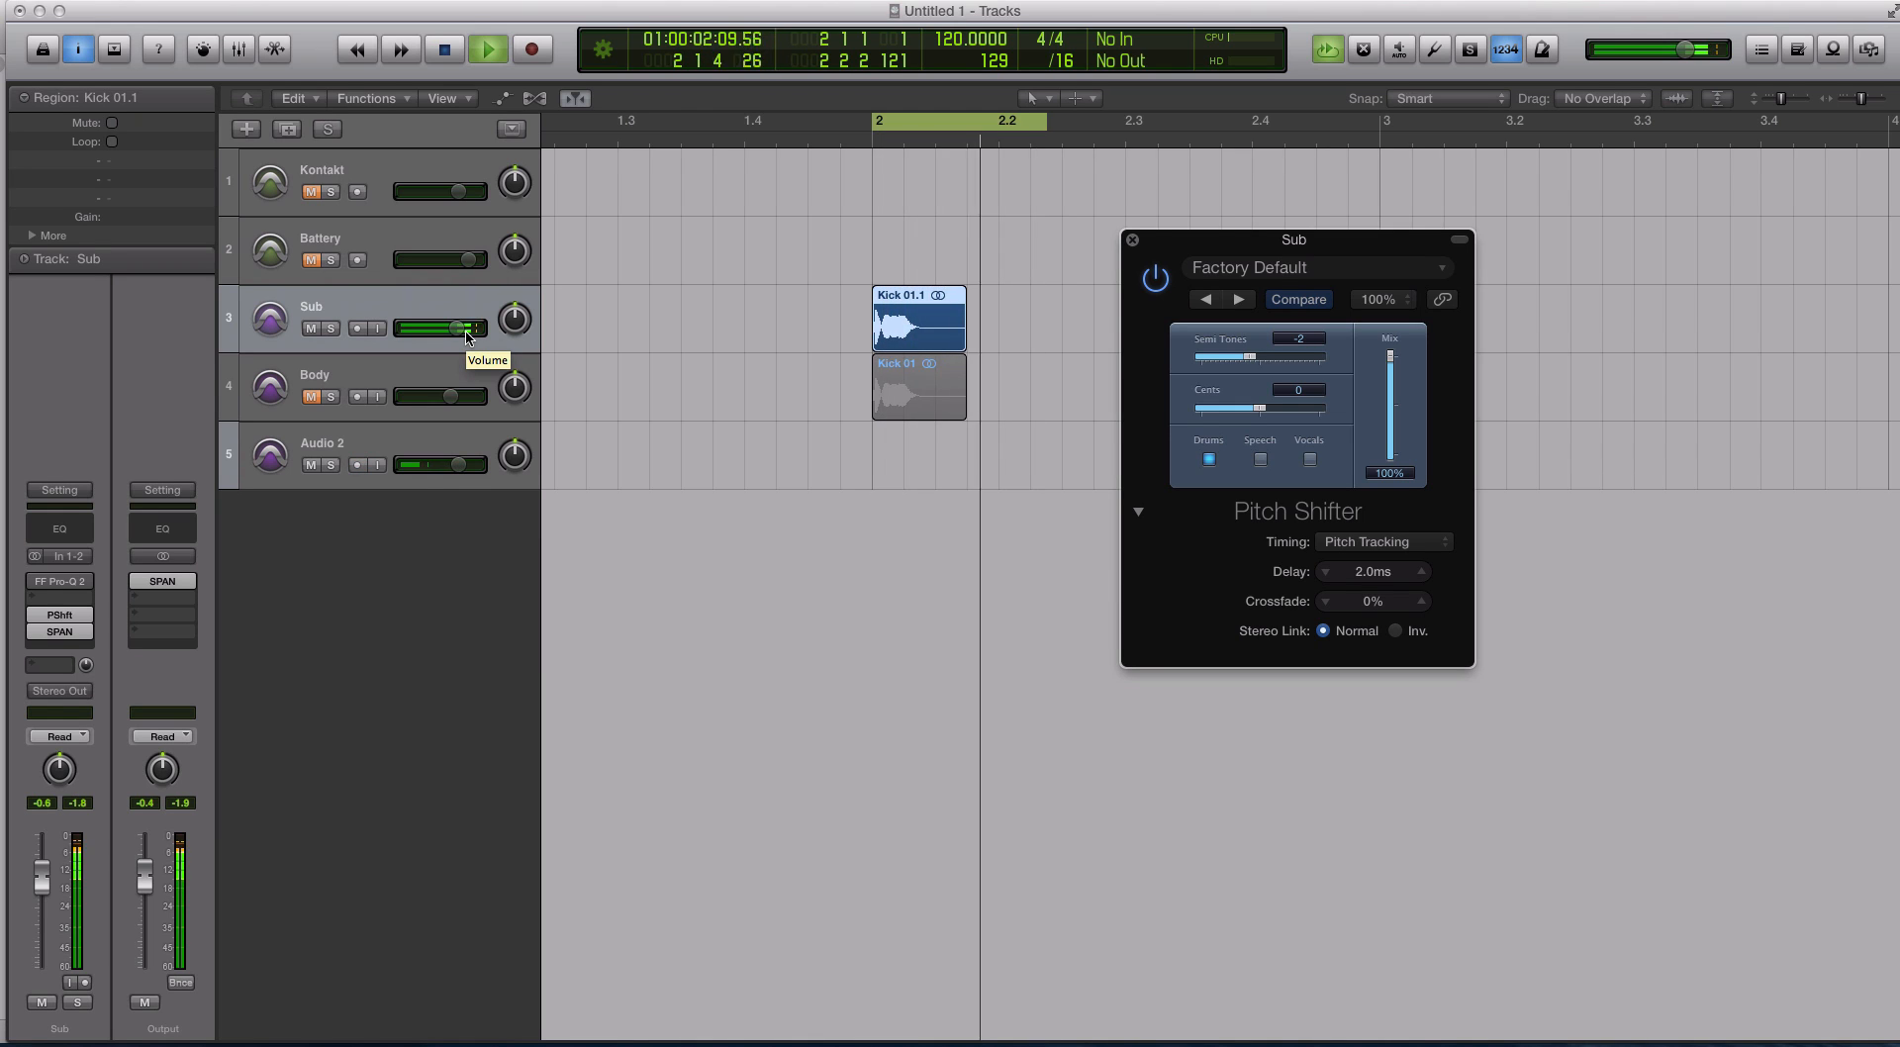
{"action": "key", "text": "space"}
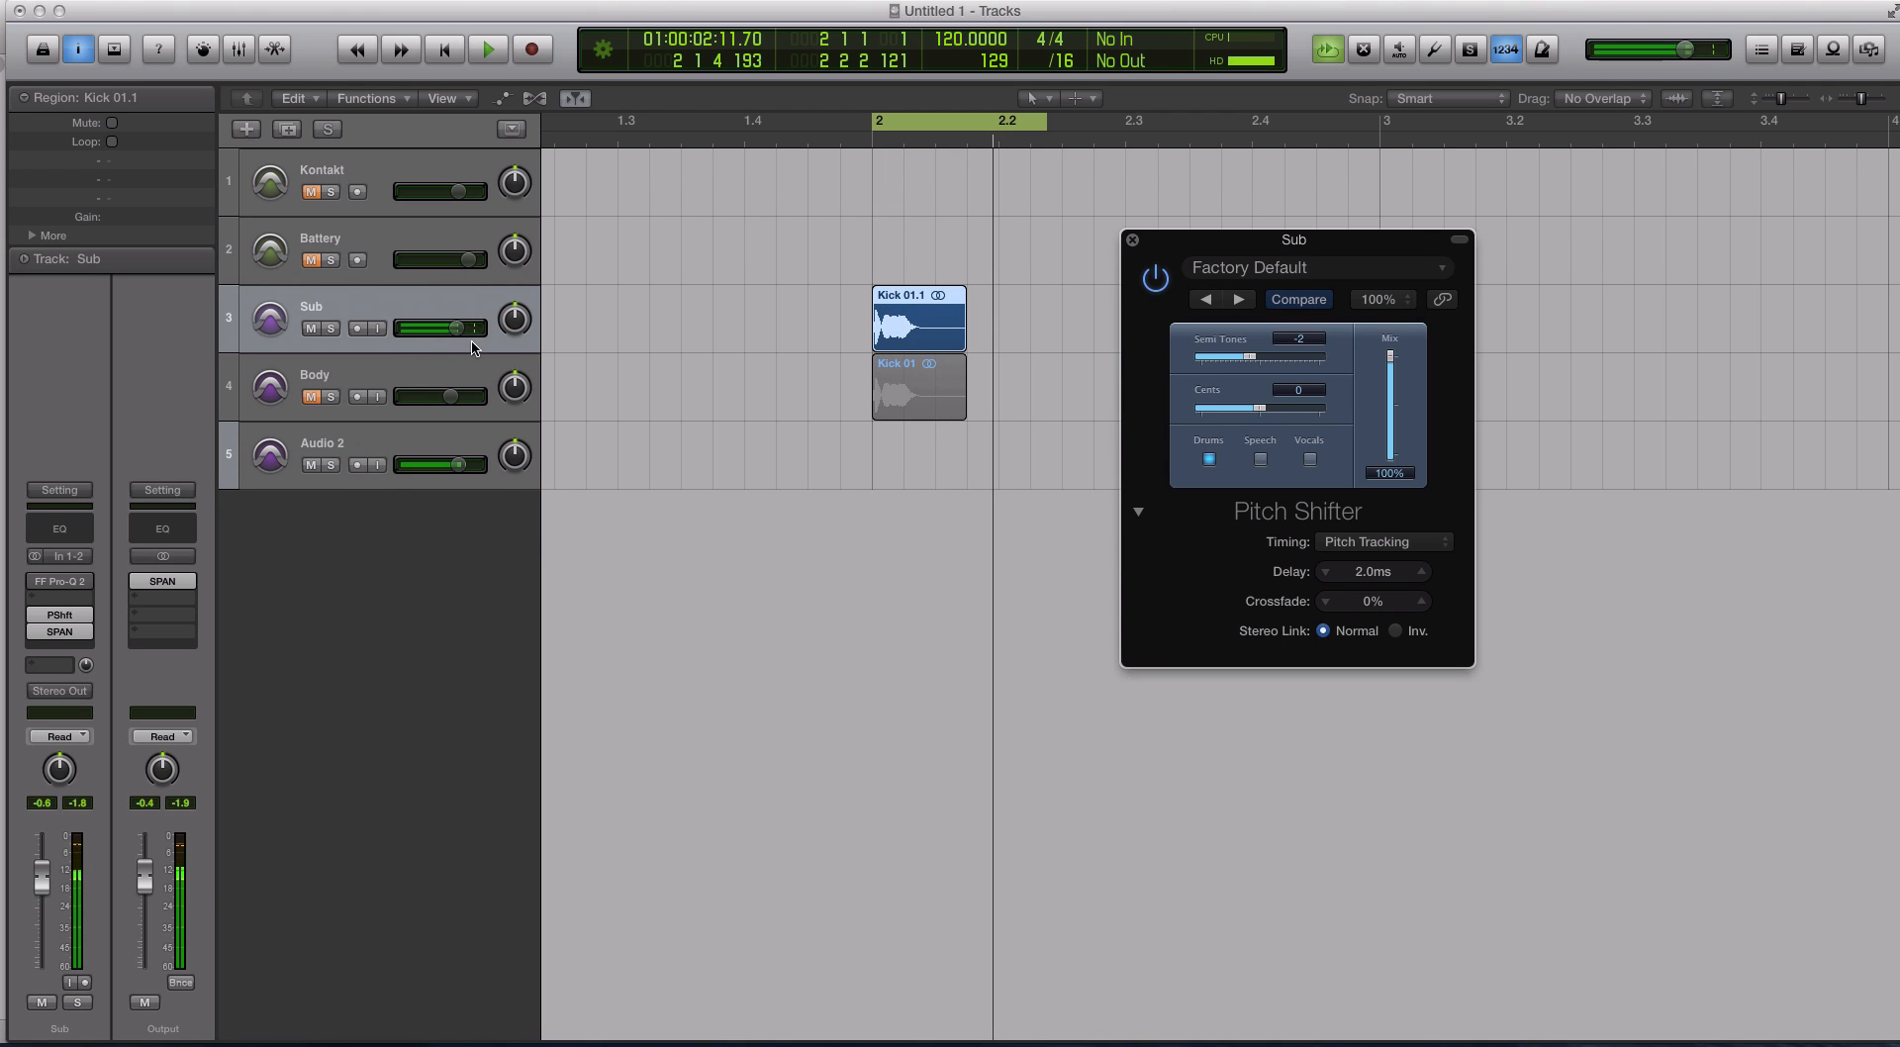
Examine the pitched Sub kick's low-frequency peak in SPAN with Hold on during playback, and close both plug-in windows
{"action": "left_click", "coordinate": [59, 634]}
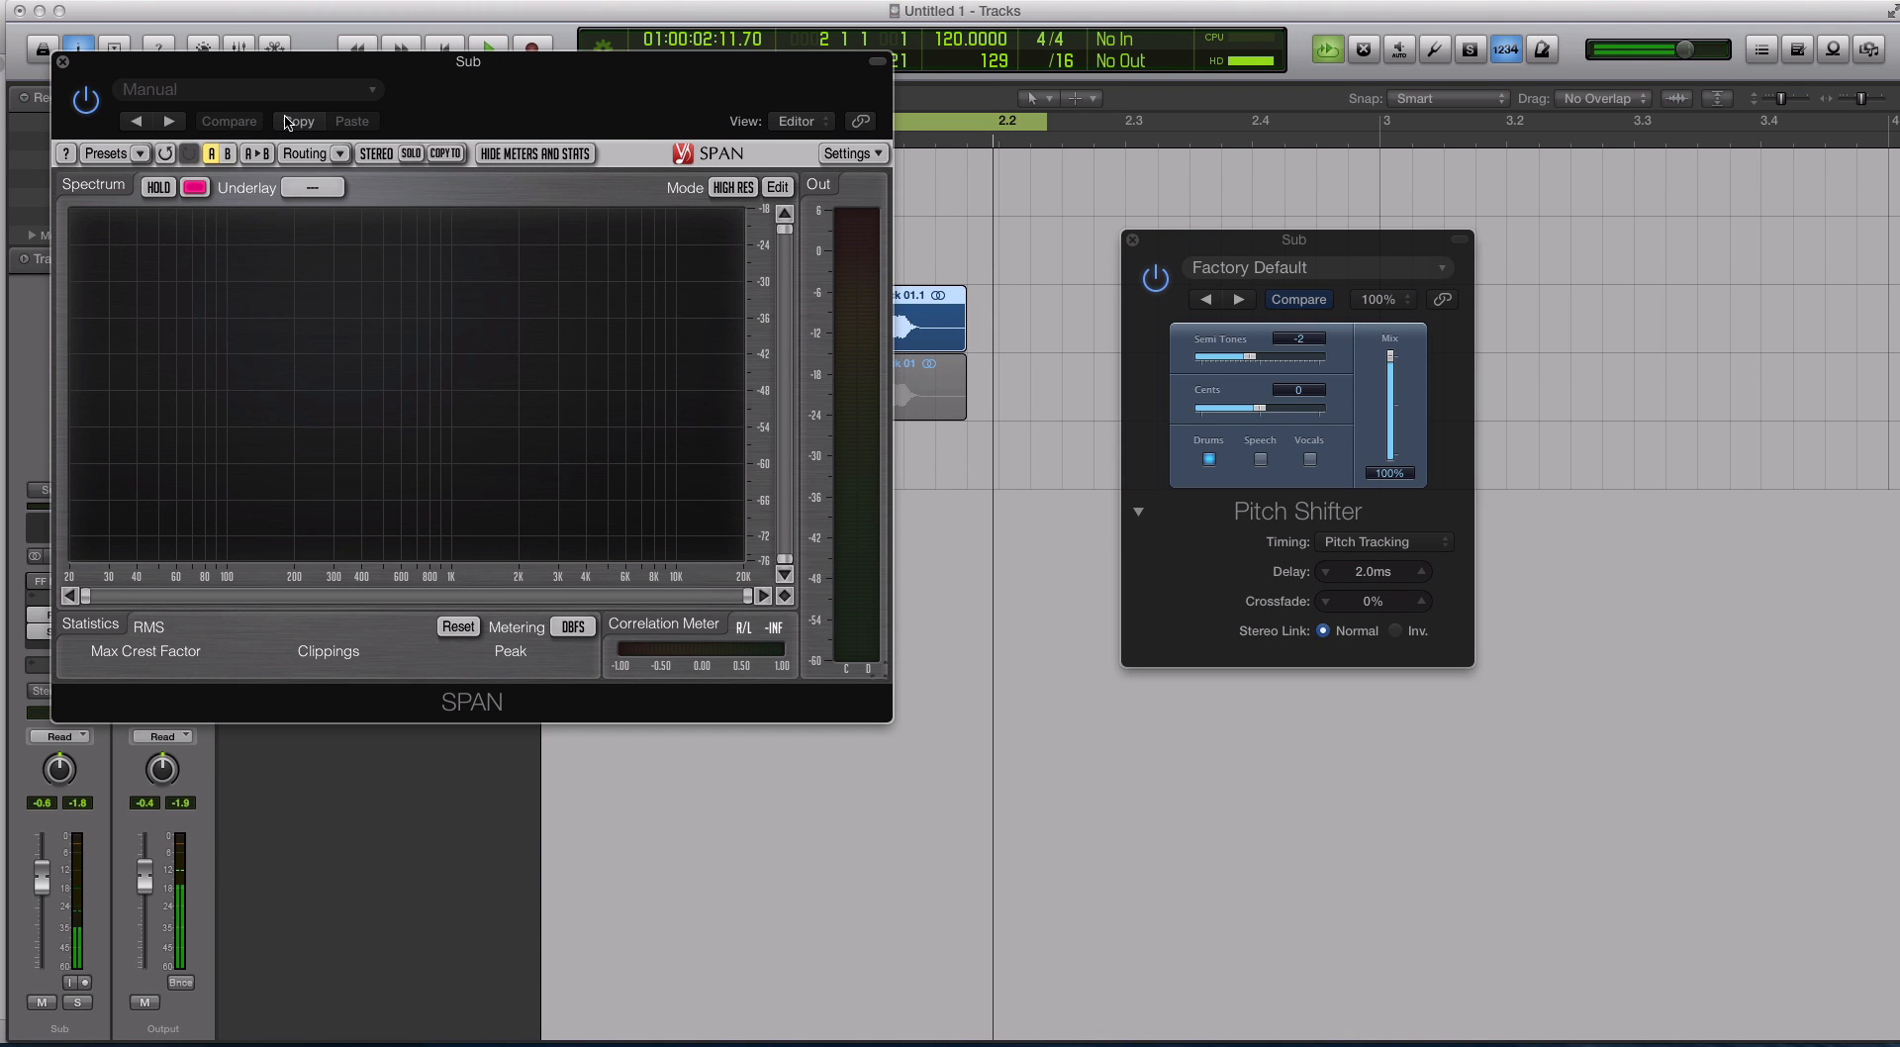
{"action": "left_click_drag", "start_coordinate": [273, 65], "coordinate": [454, 120]}
{"action": "key", "text": "space"}
{"action": "left_click", "coordinate": [334, 240]}
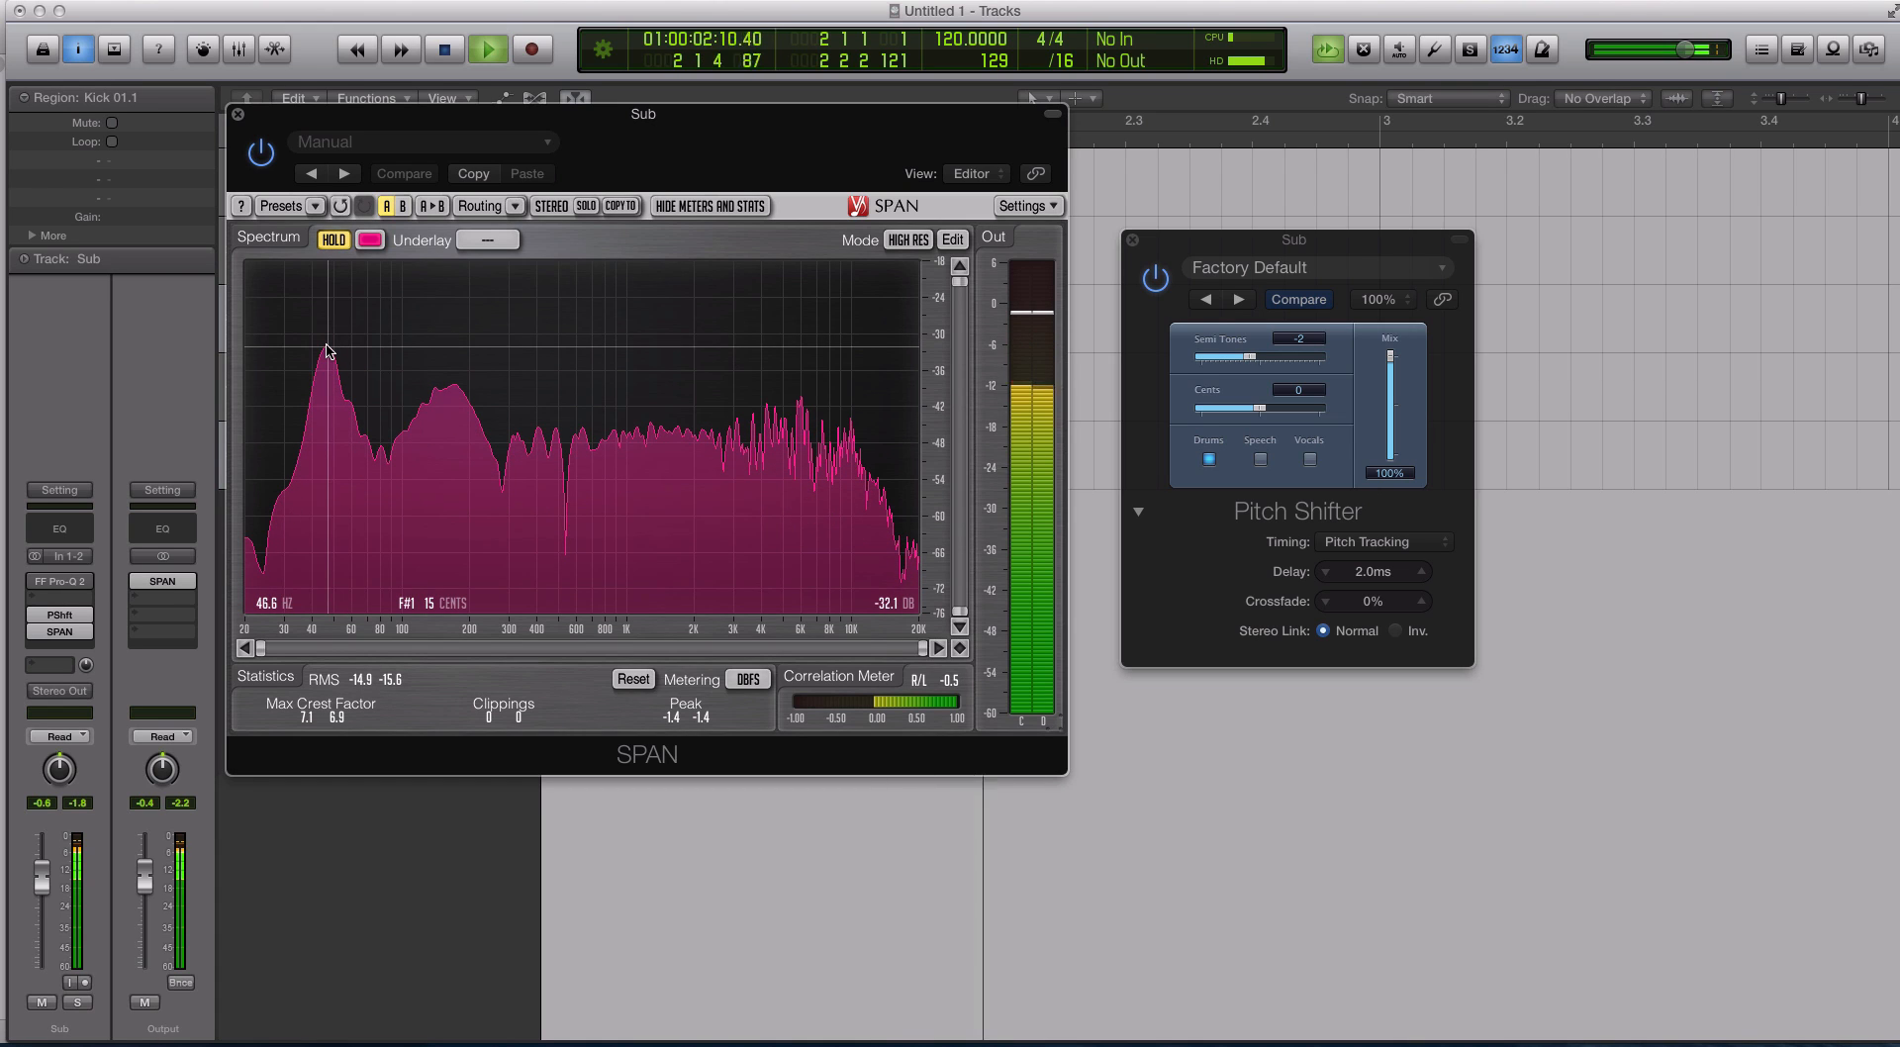
{"action": "left_click", "coordinate": [238, 115]}
{"action": "left_click", "coordinate": [1132, 240]}
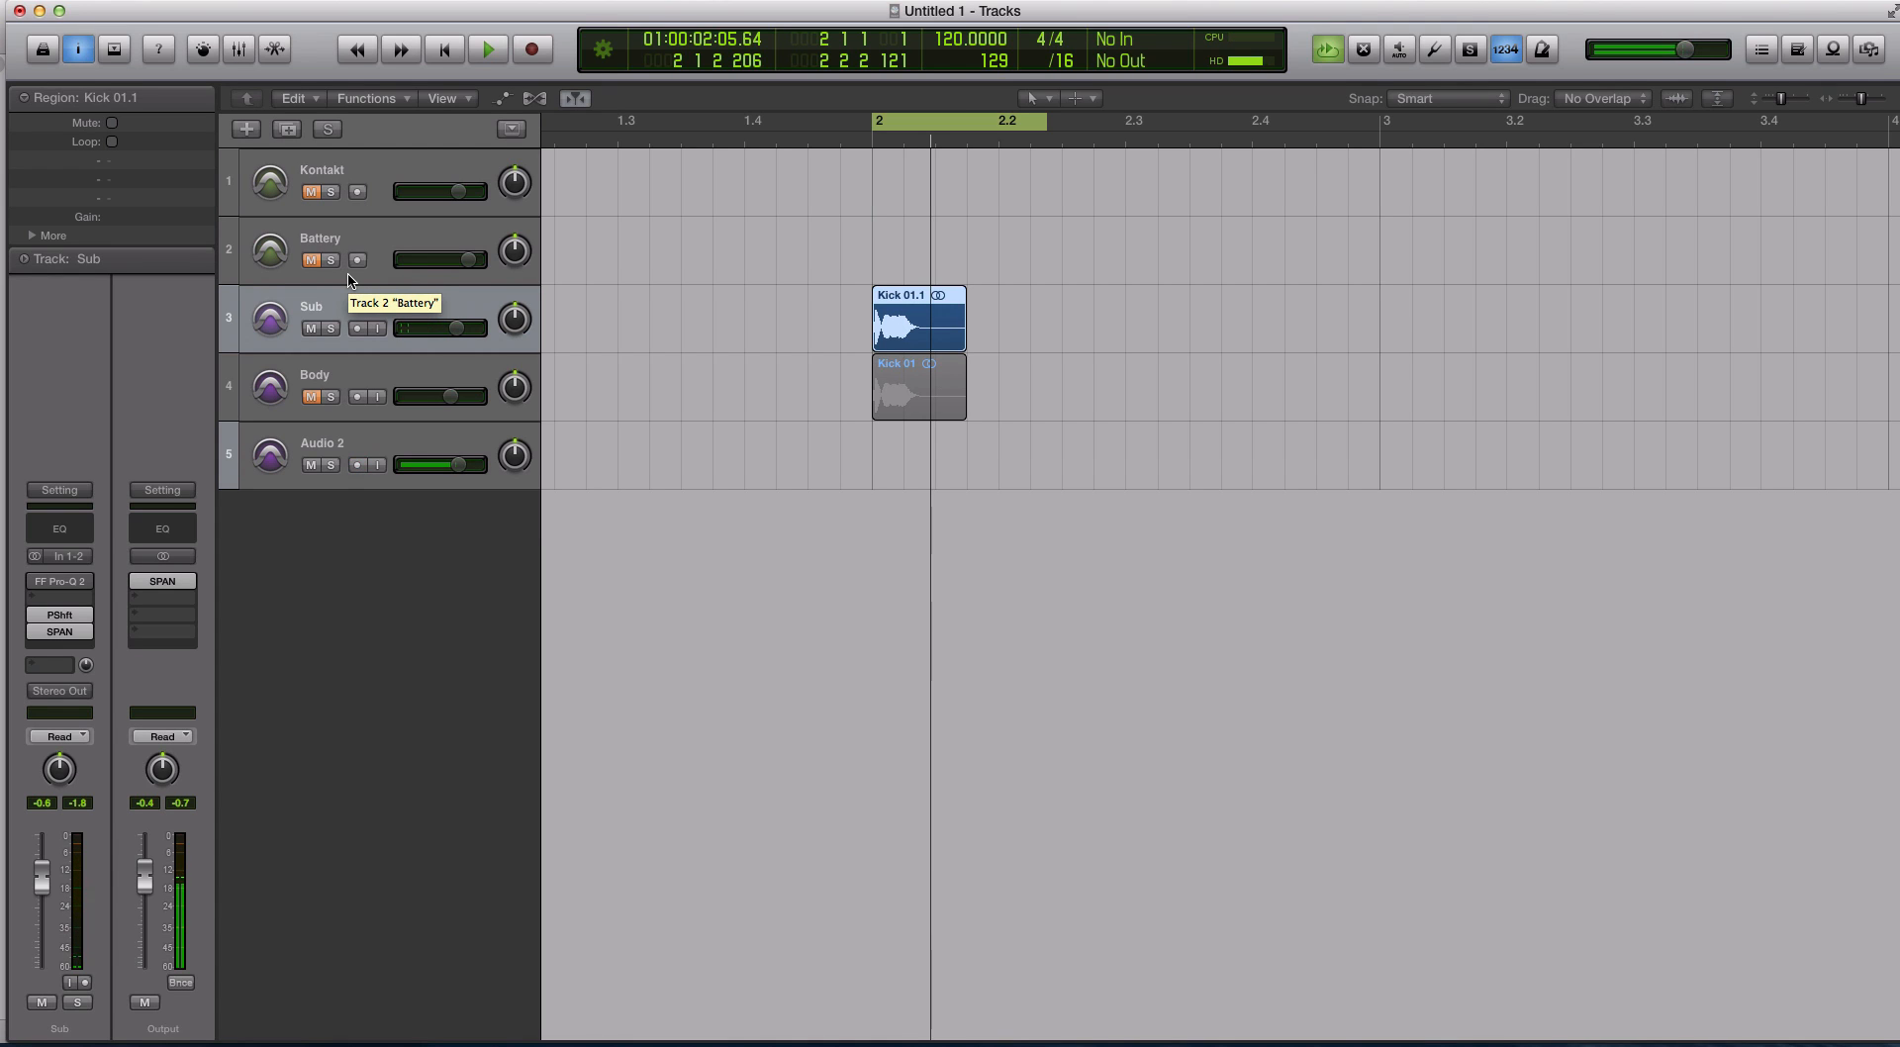
Insert a stereo Enveloper on the Sub track and set its attack gain to 16%
{"action": "left_click", "coordinate": [47, 645]}
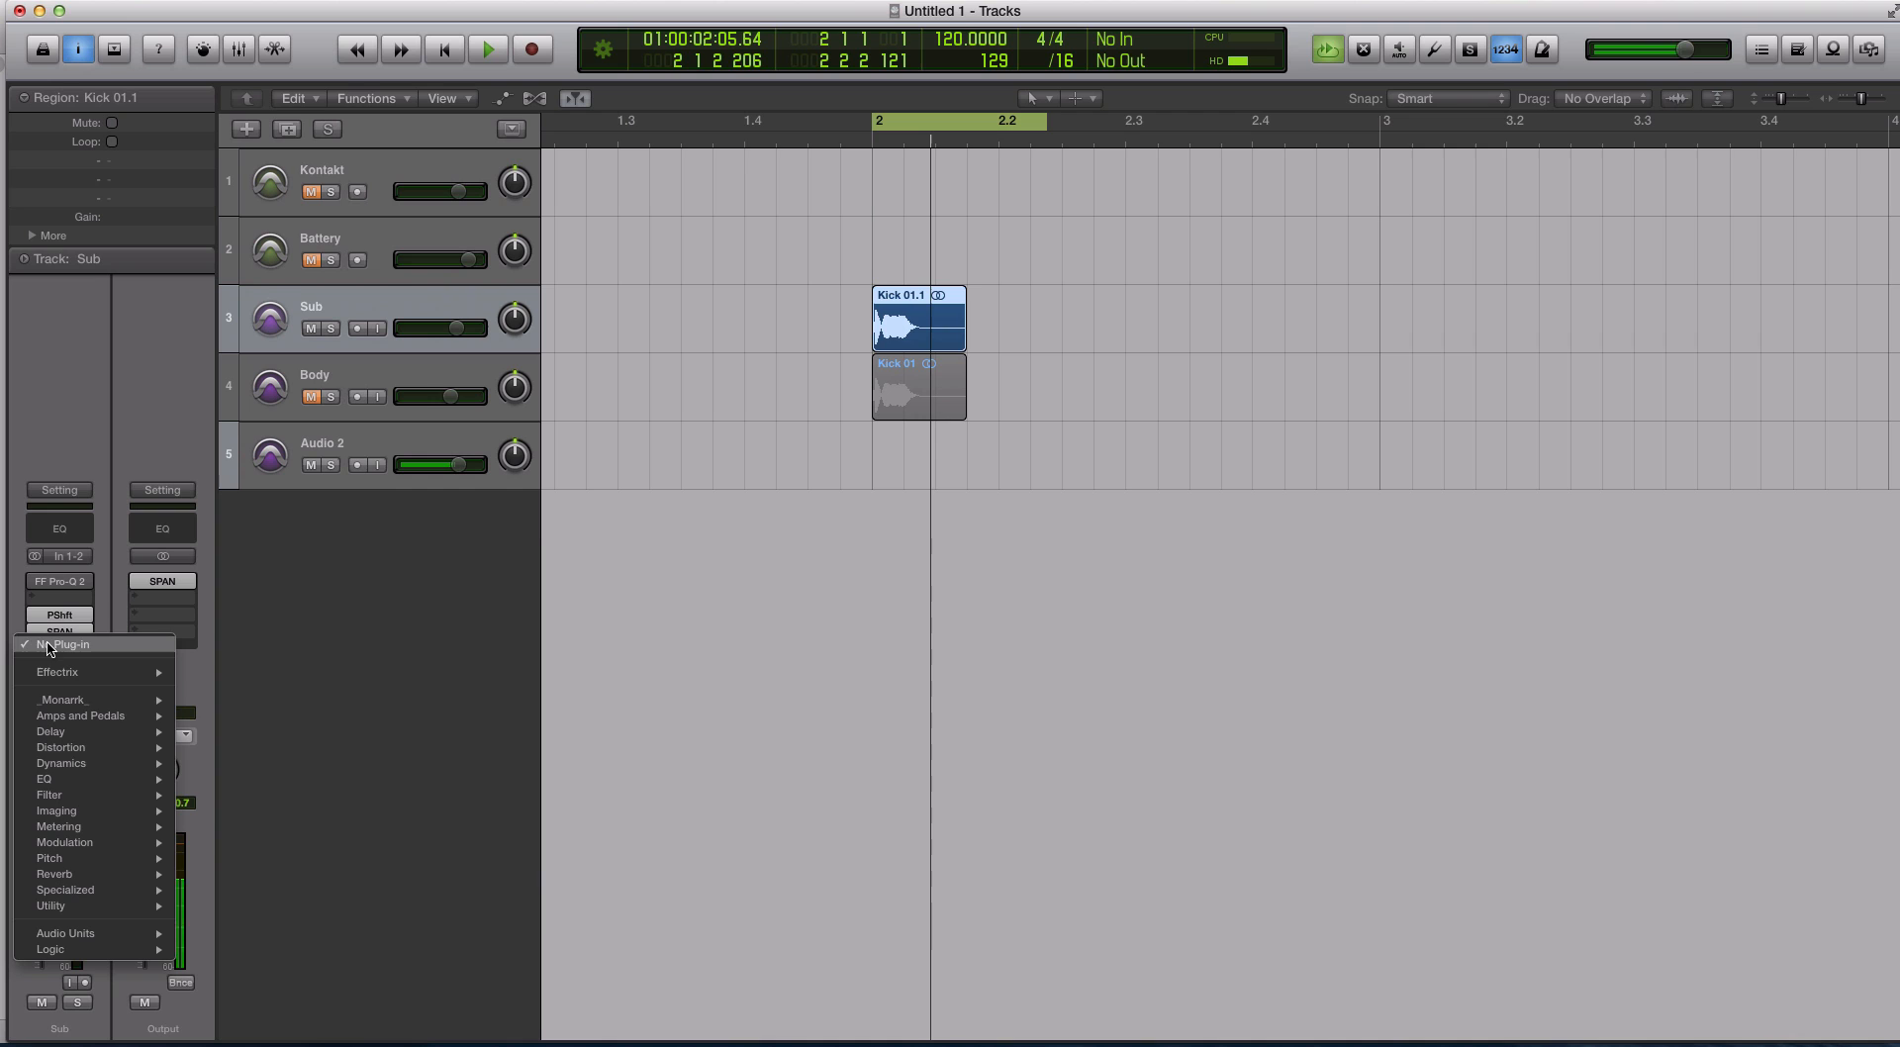
{"action": "mouse_move", "coordinate": [111, 773]}
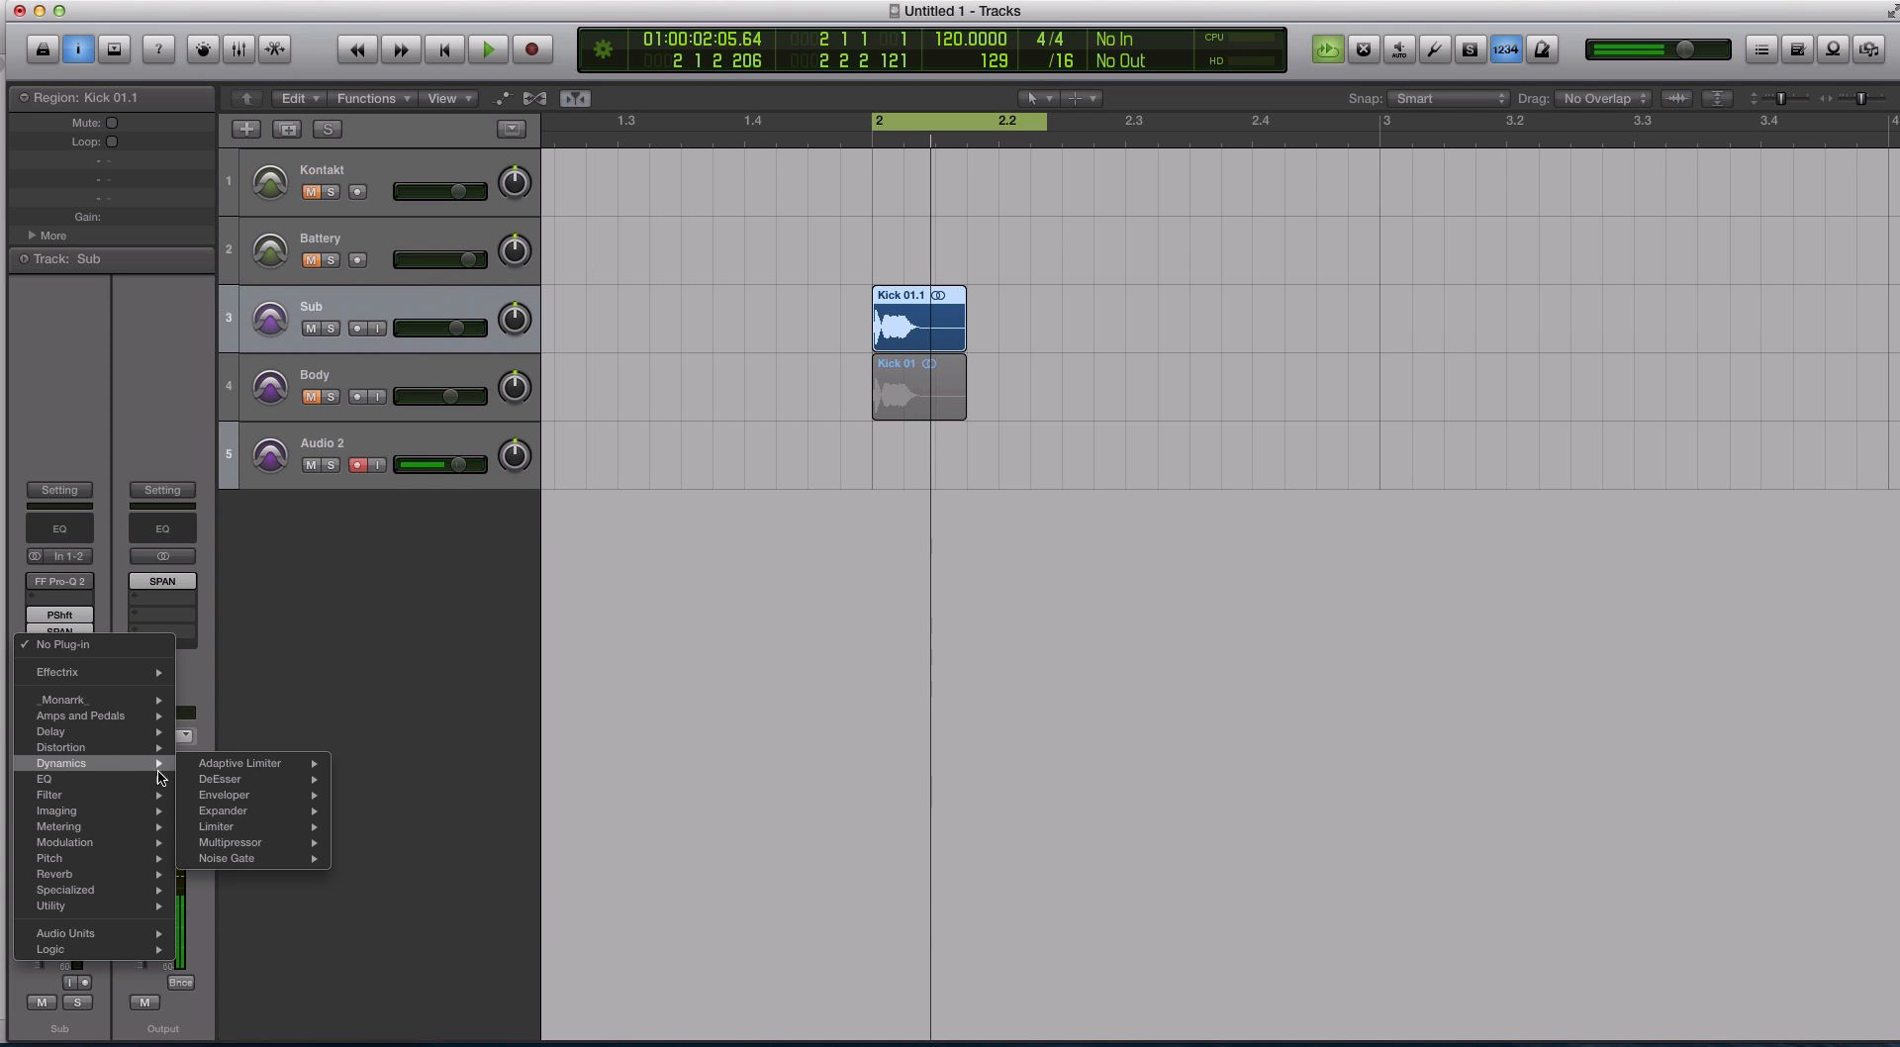
{"action": "mouse_move", "coordinate": [248, 794]}
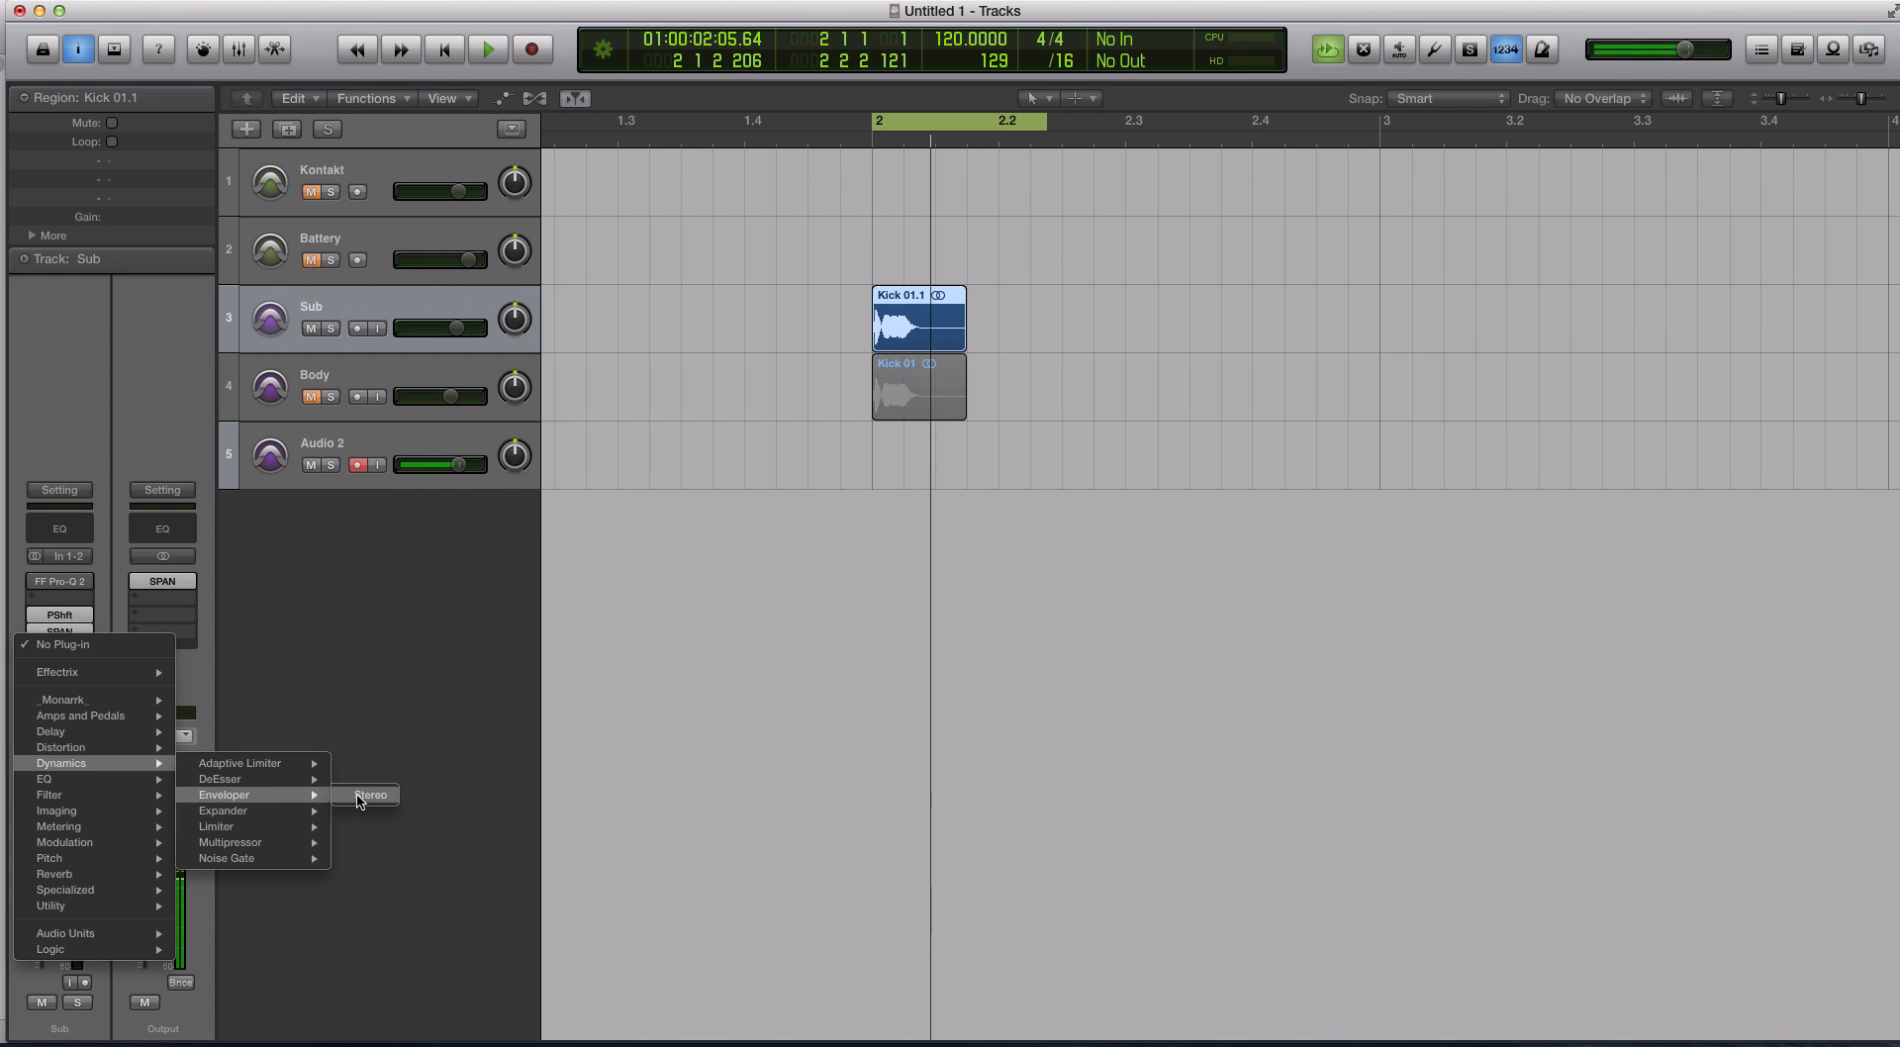
{"action": "left_click", "coordinate": [368, 796]}
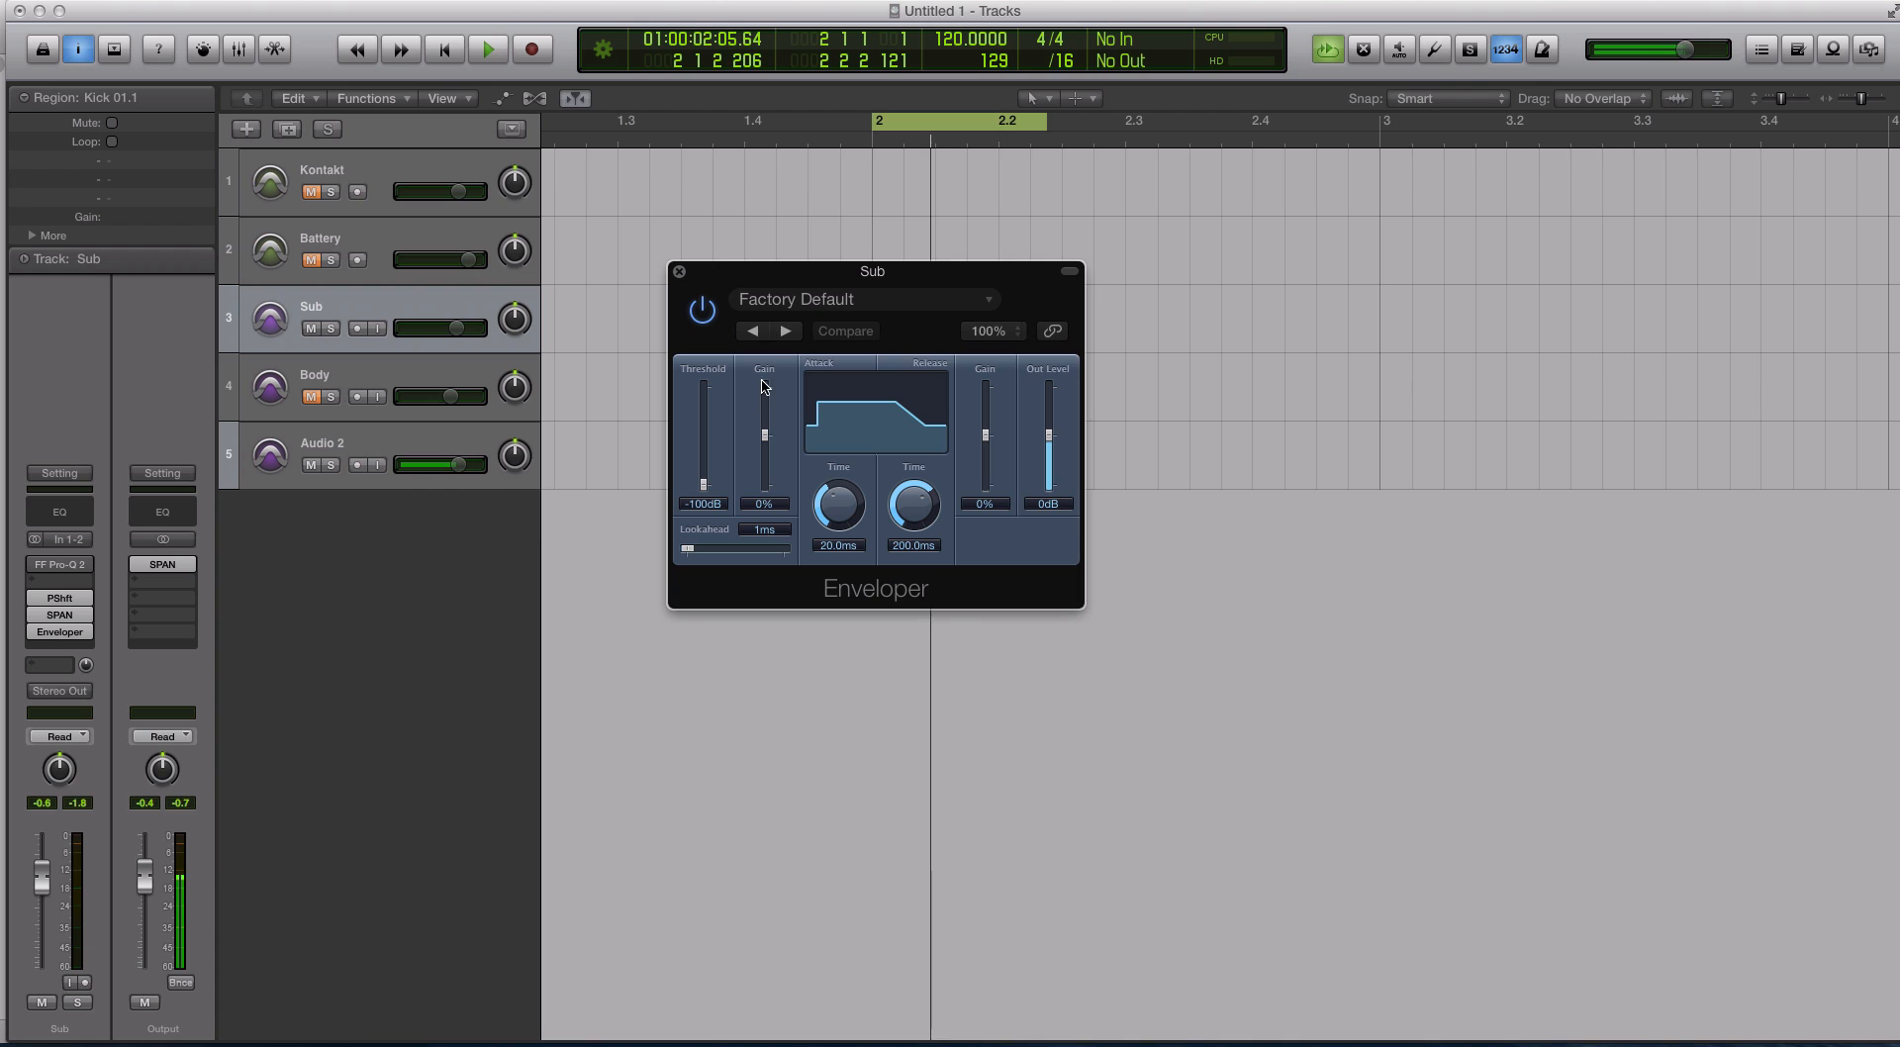
{"action": "left_click_drag", "start_coordinate": [768, 436], "coordinate": [767, 423]}
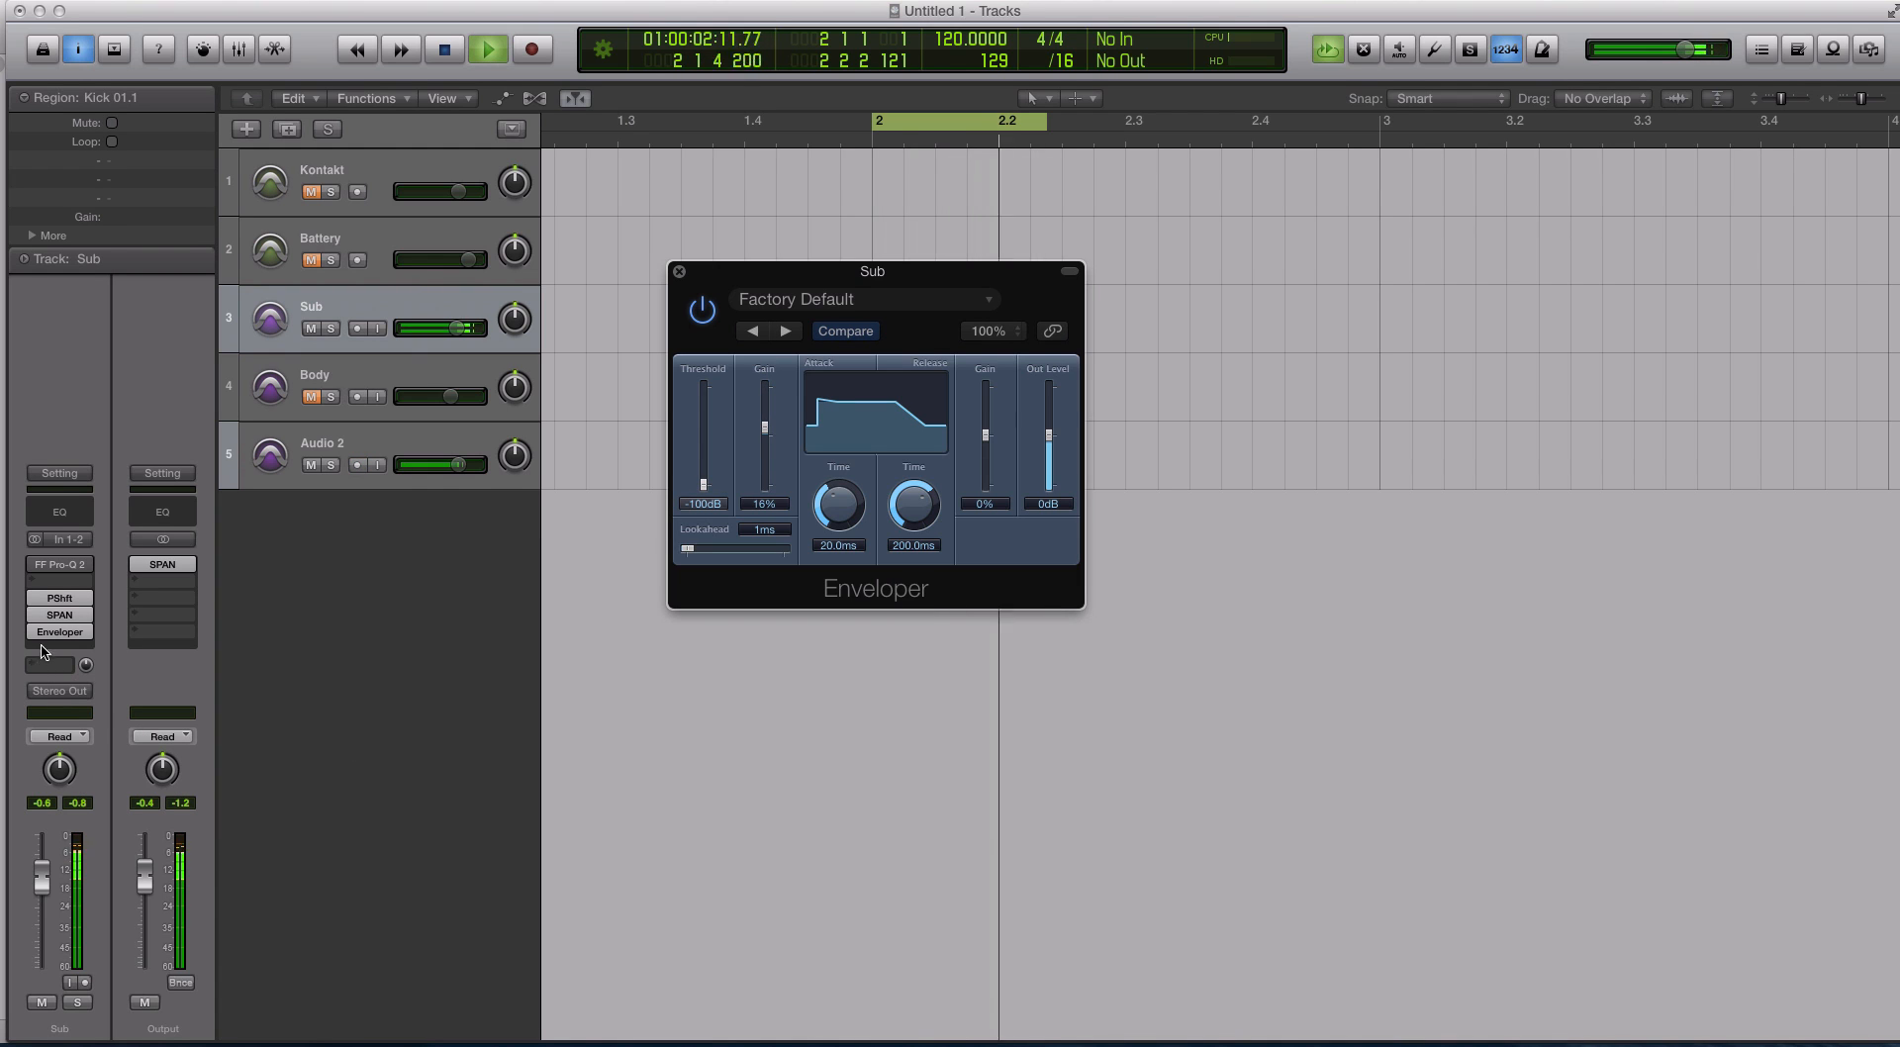
Examine the enveloped Sub kick's spectrum in SPAN with Hold, stop playback, and close the Enveloper
{"action": "left_click", "coordinate": [70, 614]}
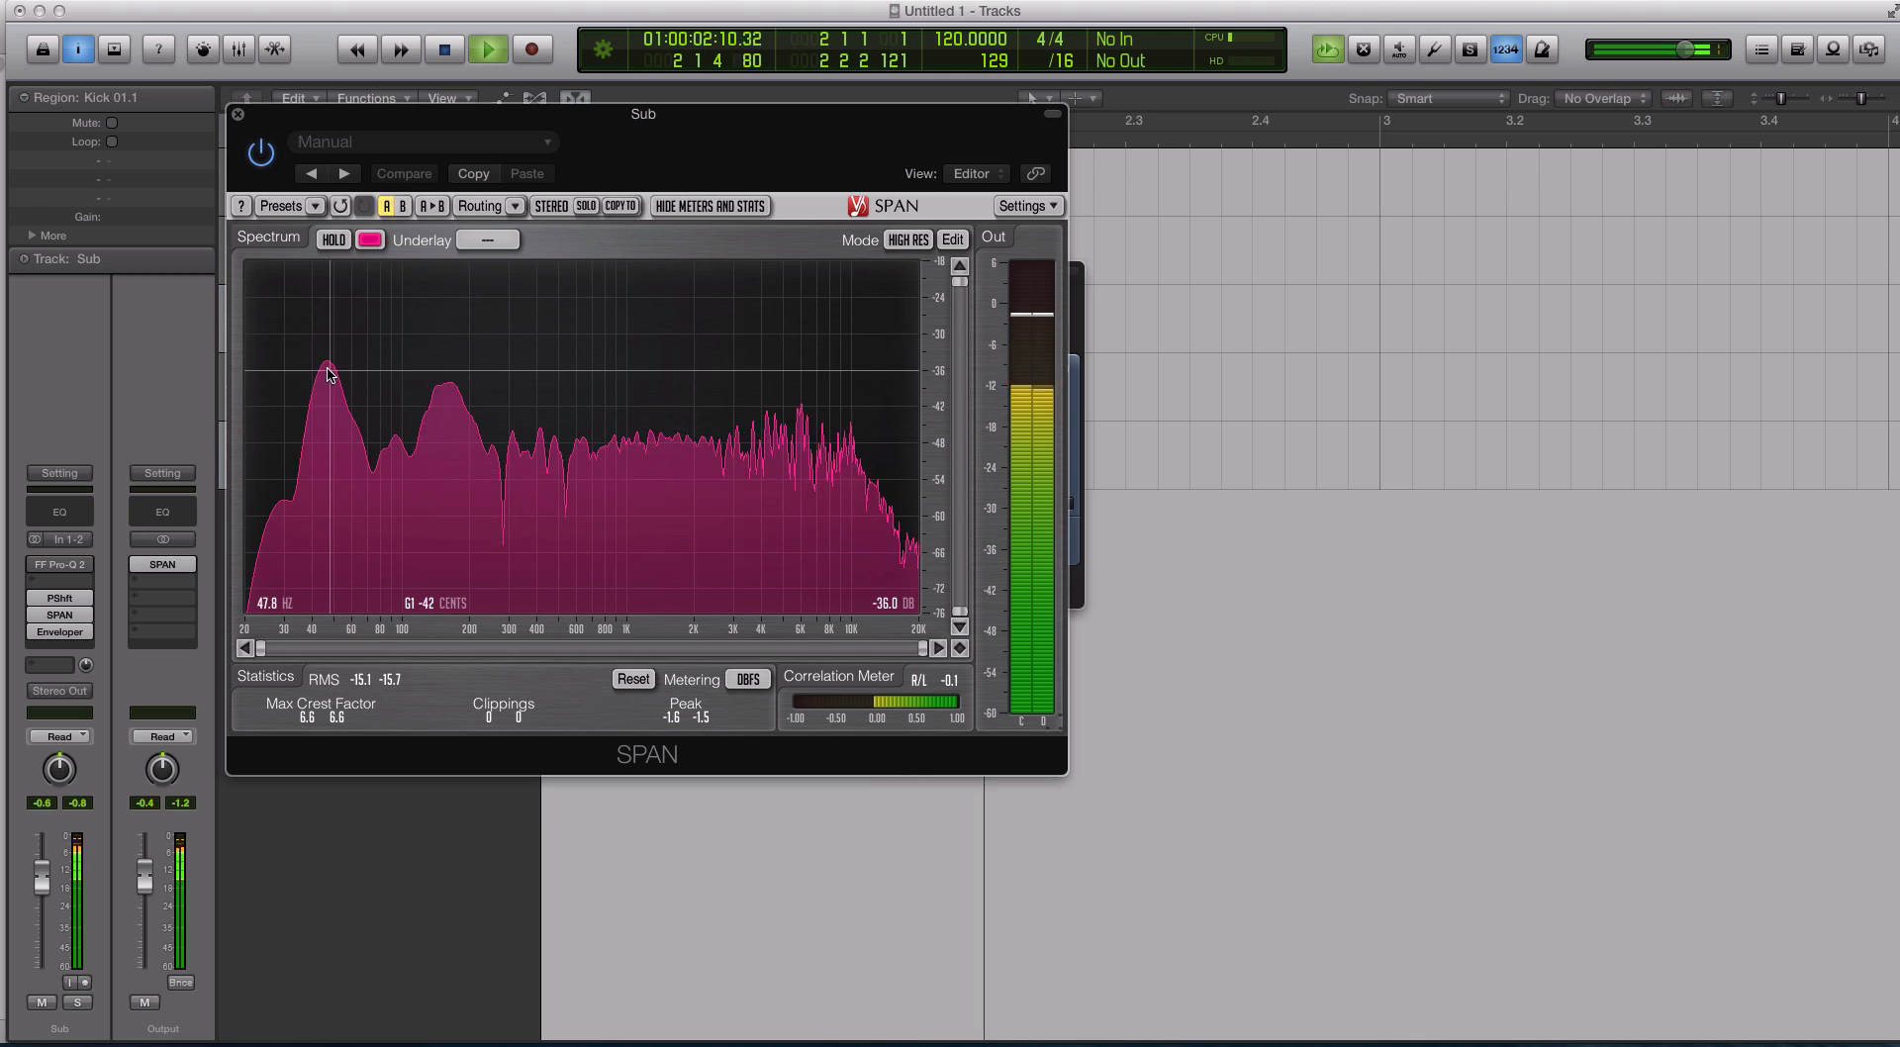
{"action": "left_click", "coordinate": [331, 241]}
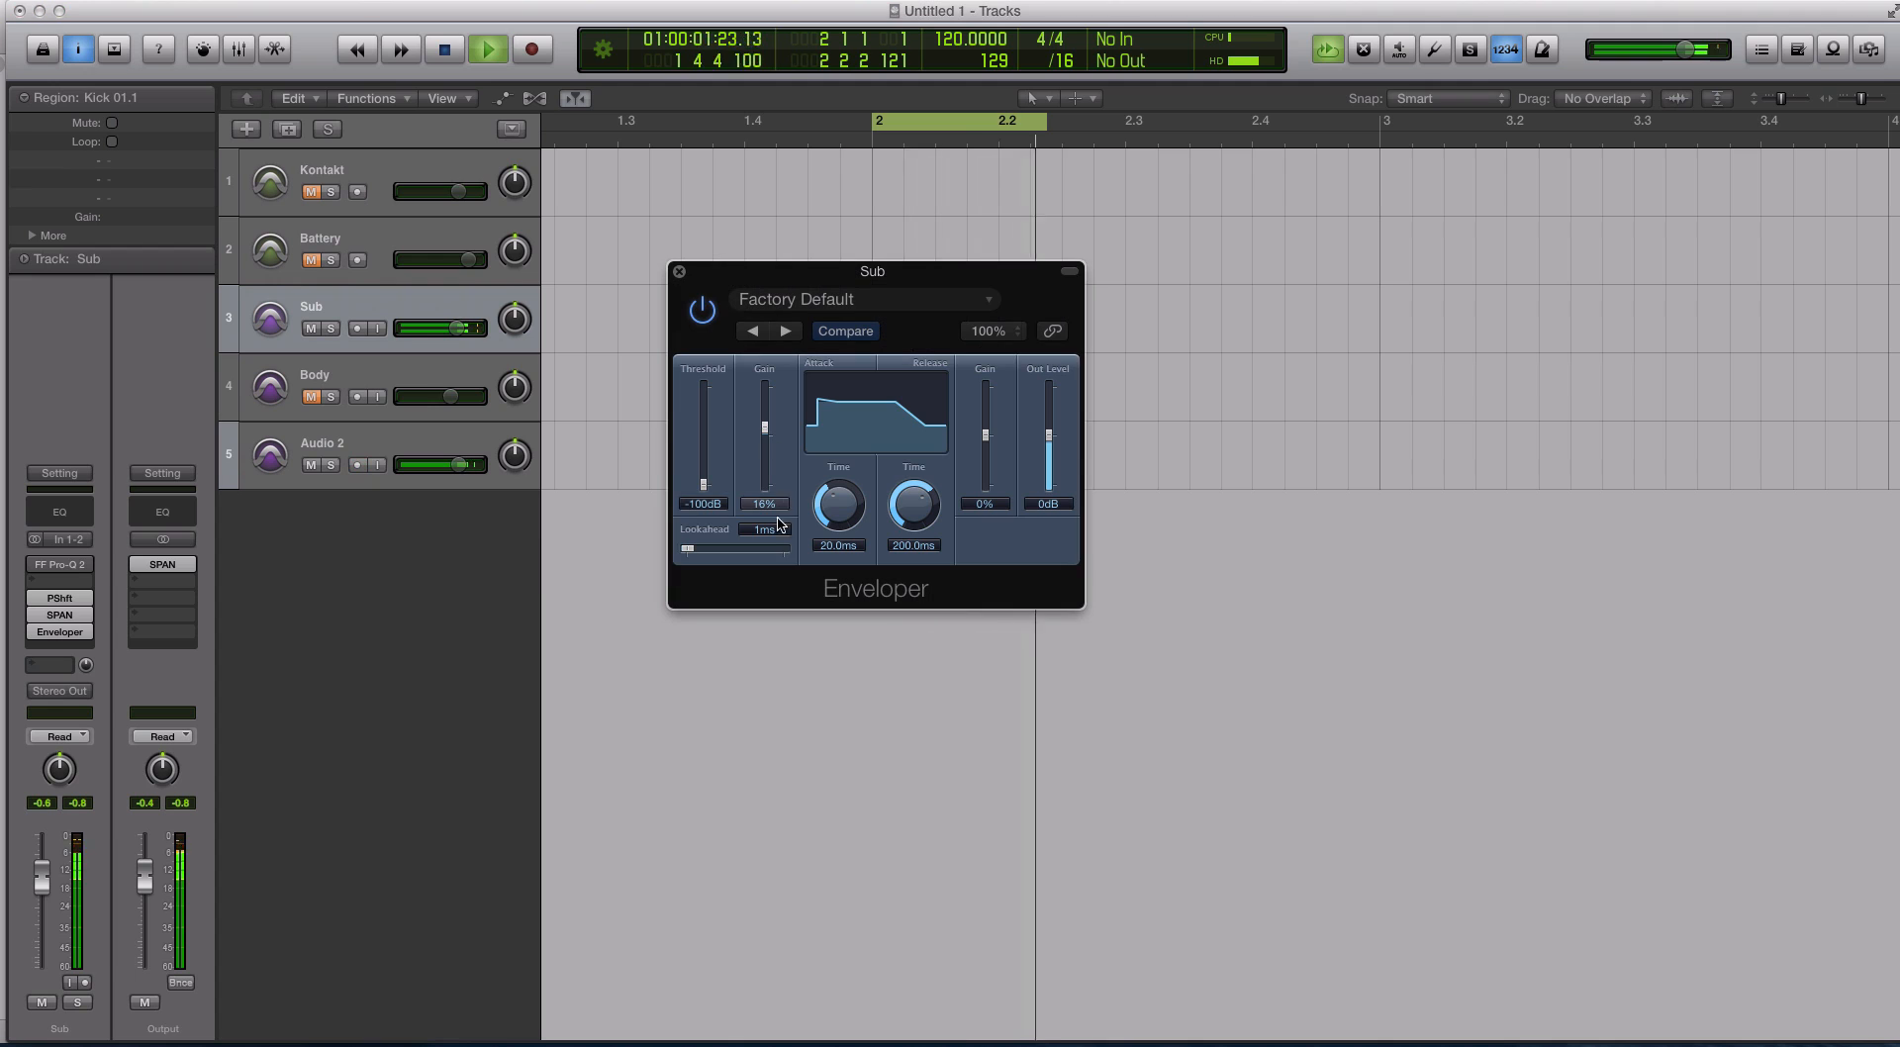
{"action": "key", "text": "space"}
{"action": "left_click", "coordinate": [679, 271]}
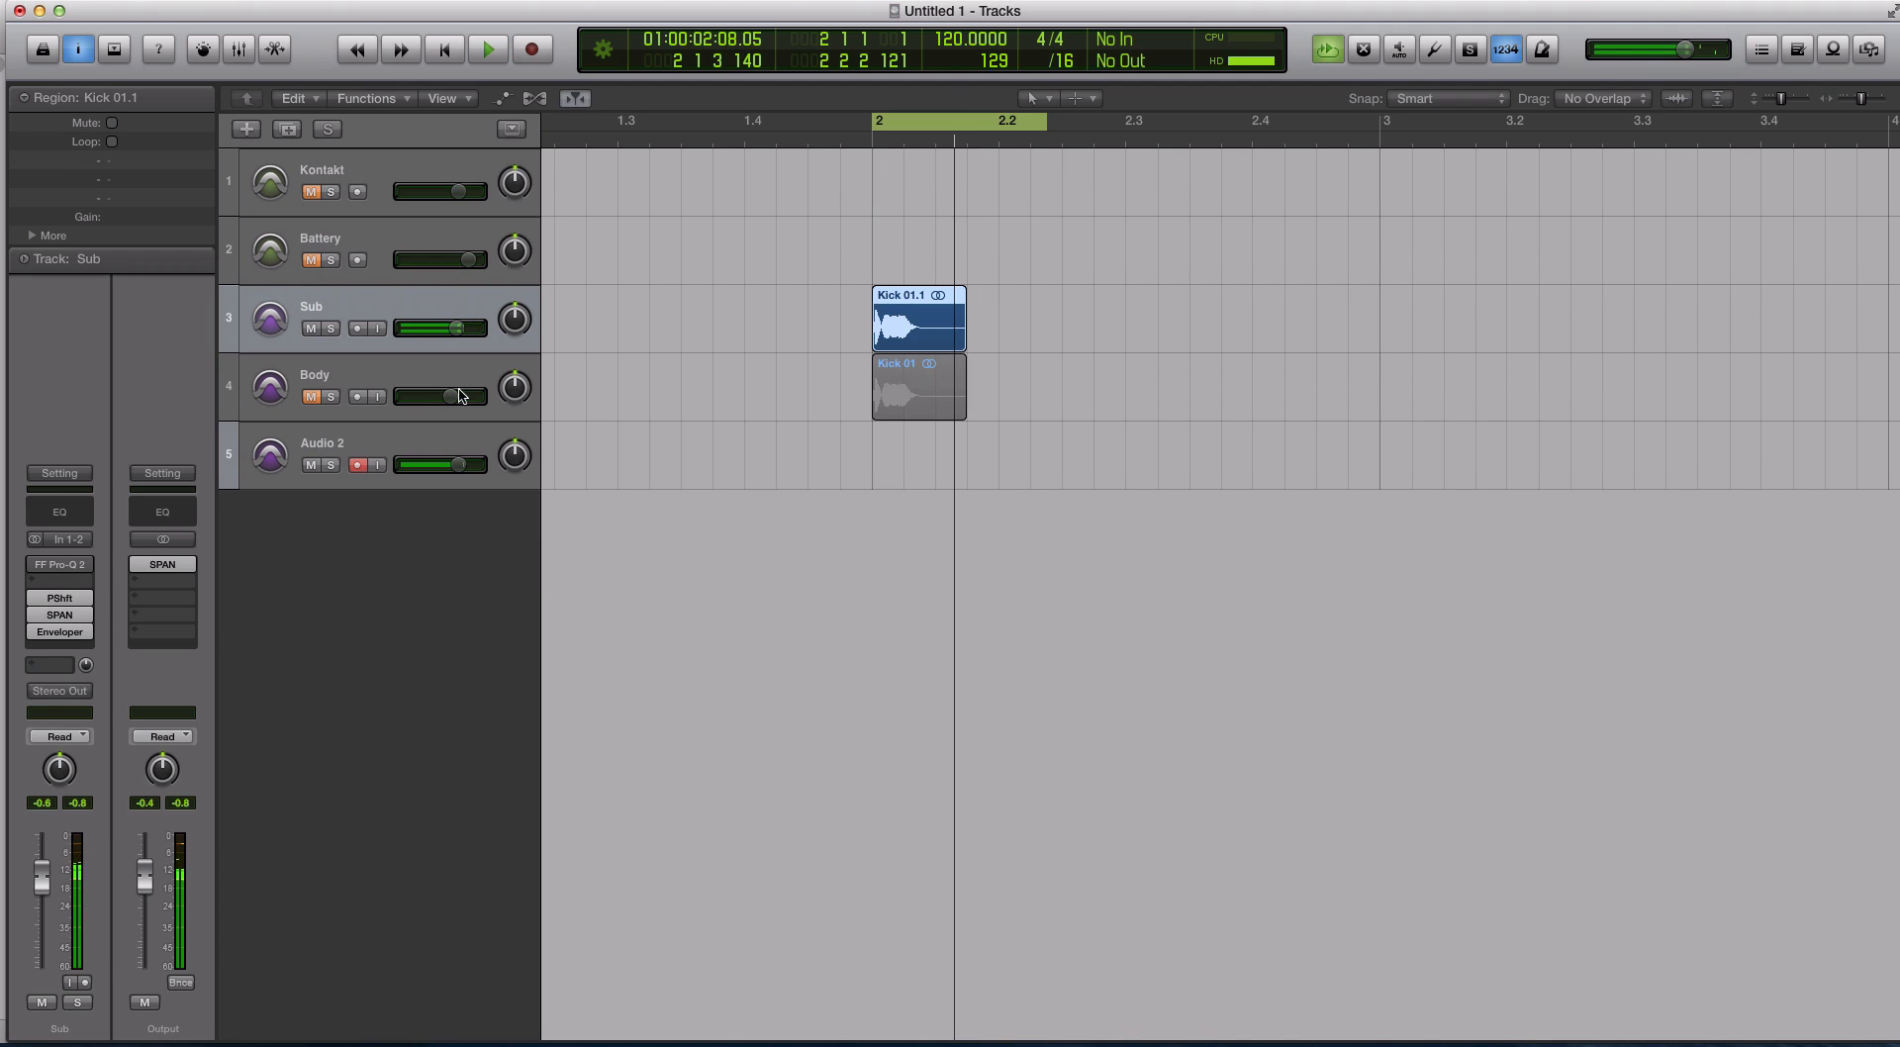
Open the Sub track's Pitch Shifter, review its Timing options, and select Pitch Tracking
{"action": "left_click", "coordinate": [91, 599]}
{"action": "left_click", "coordinate": [65, 595]}
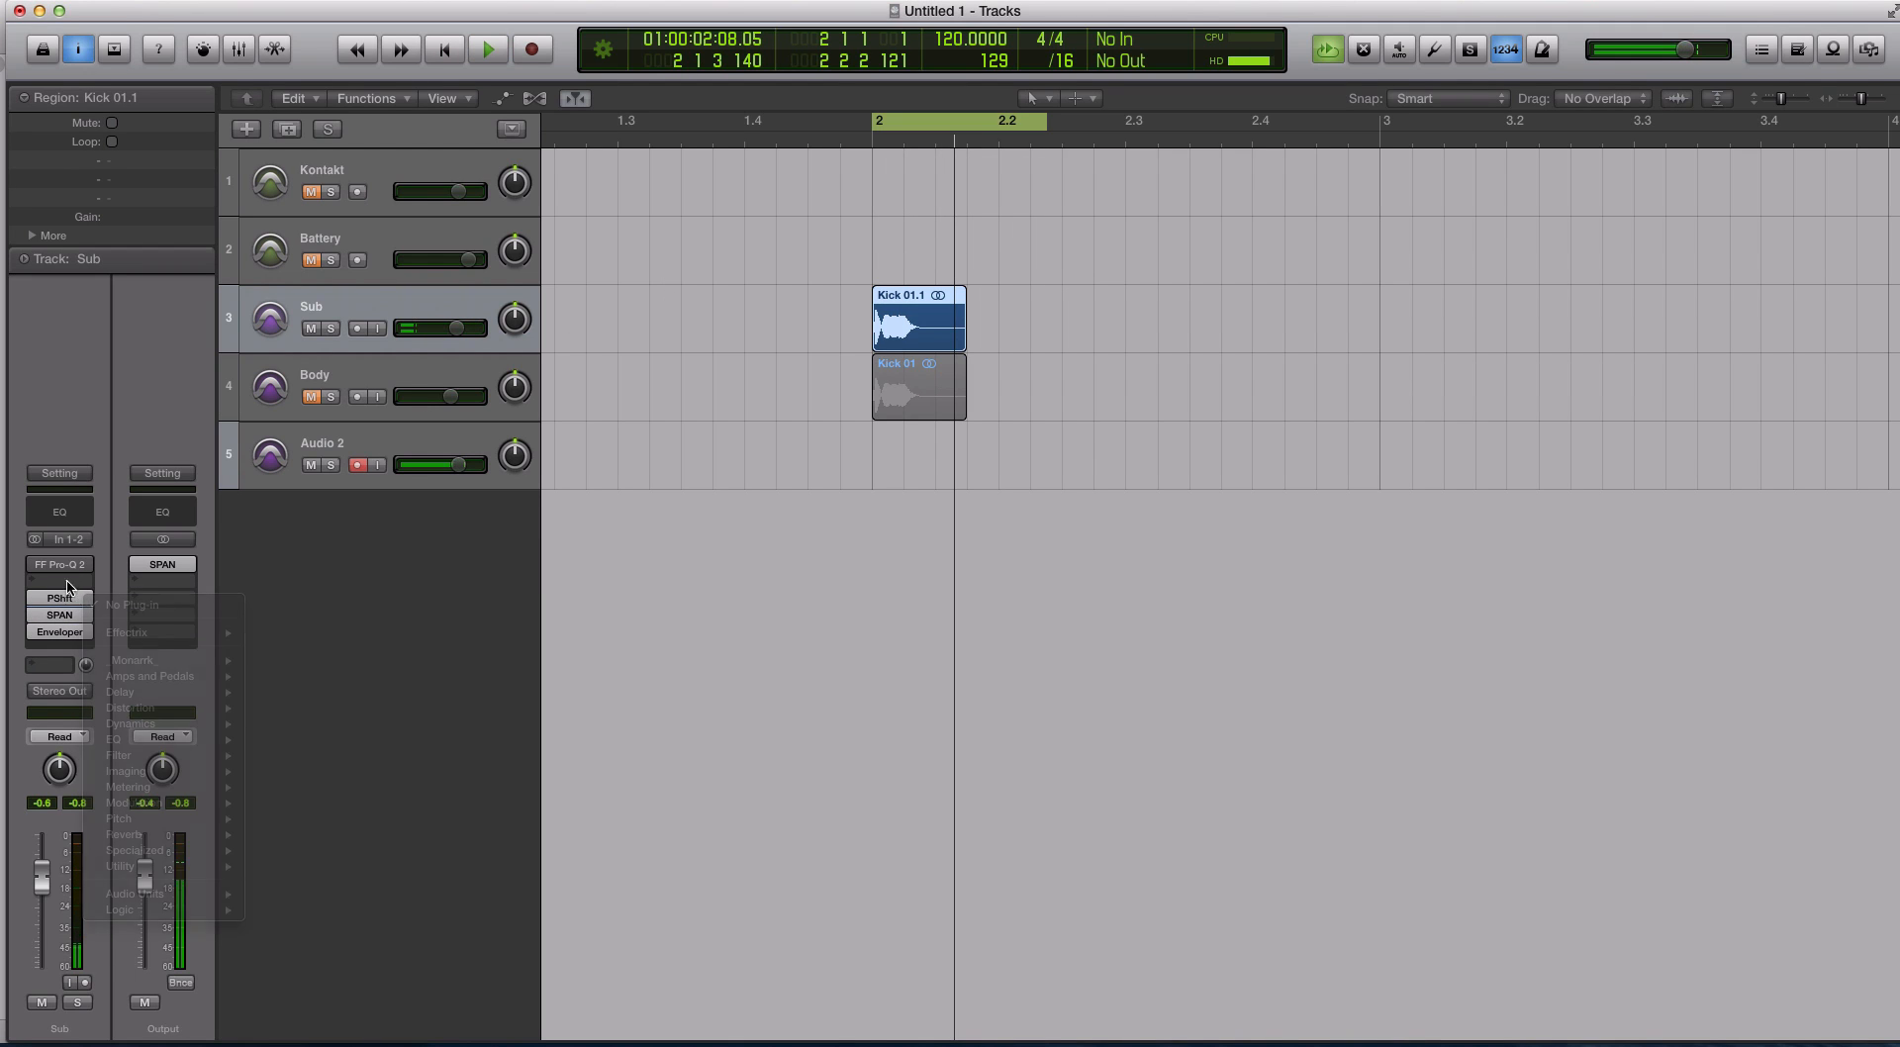
{"action": "left_click", "coordinate": [58, 598]}
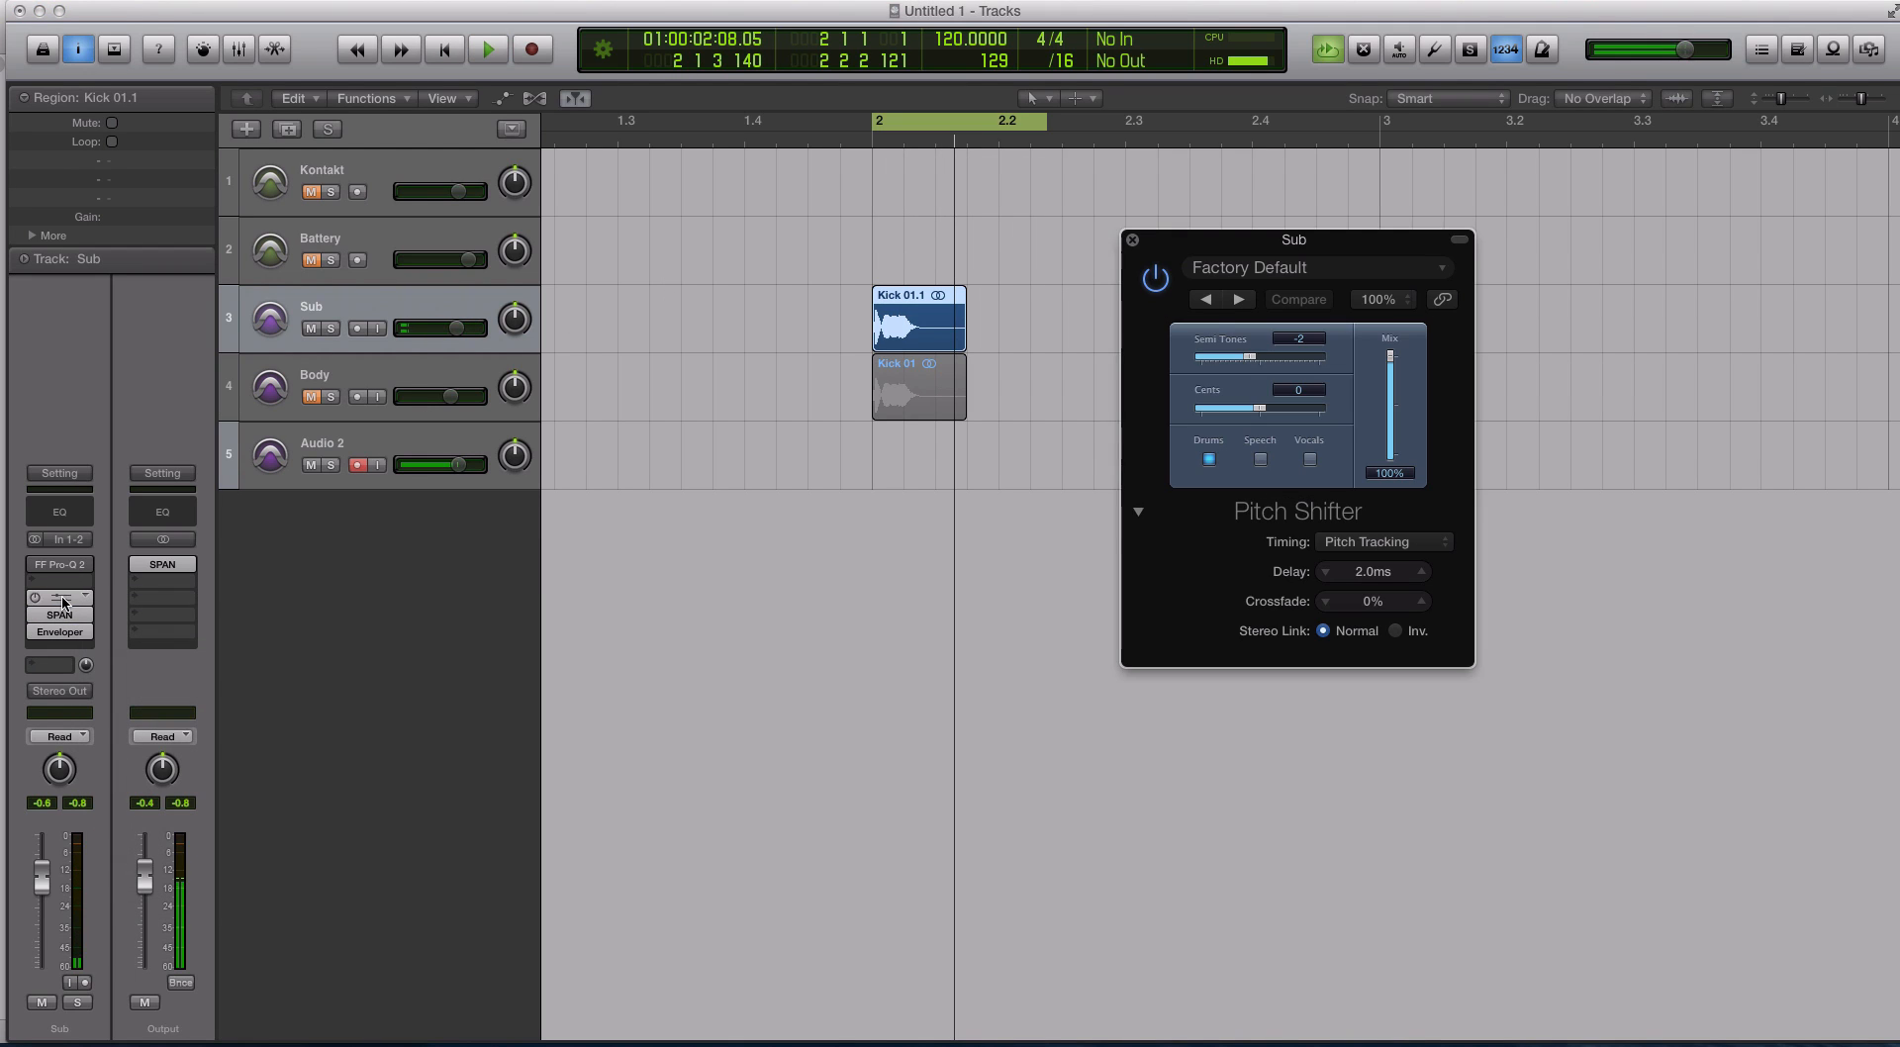
{"action": "left_click", "coordinate": [1341, 544]}
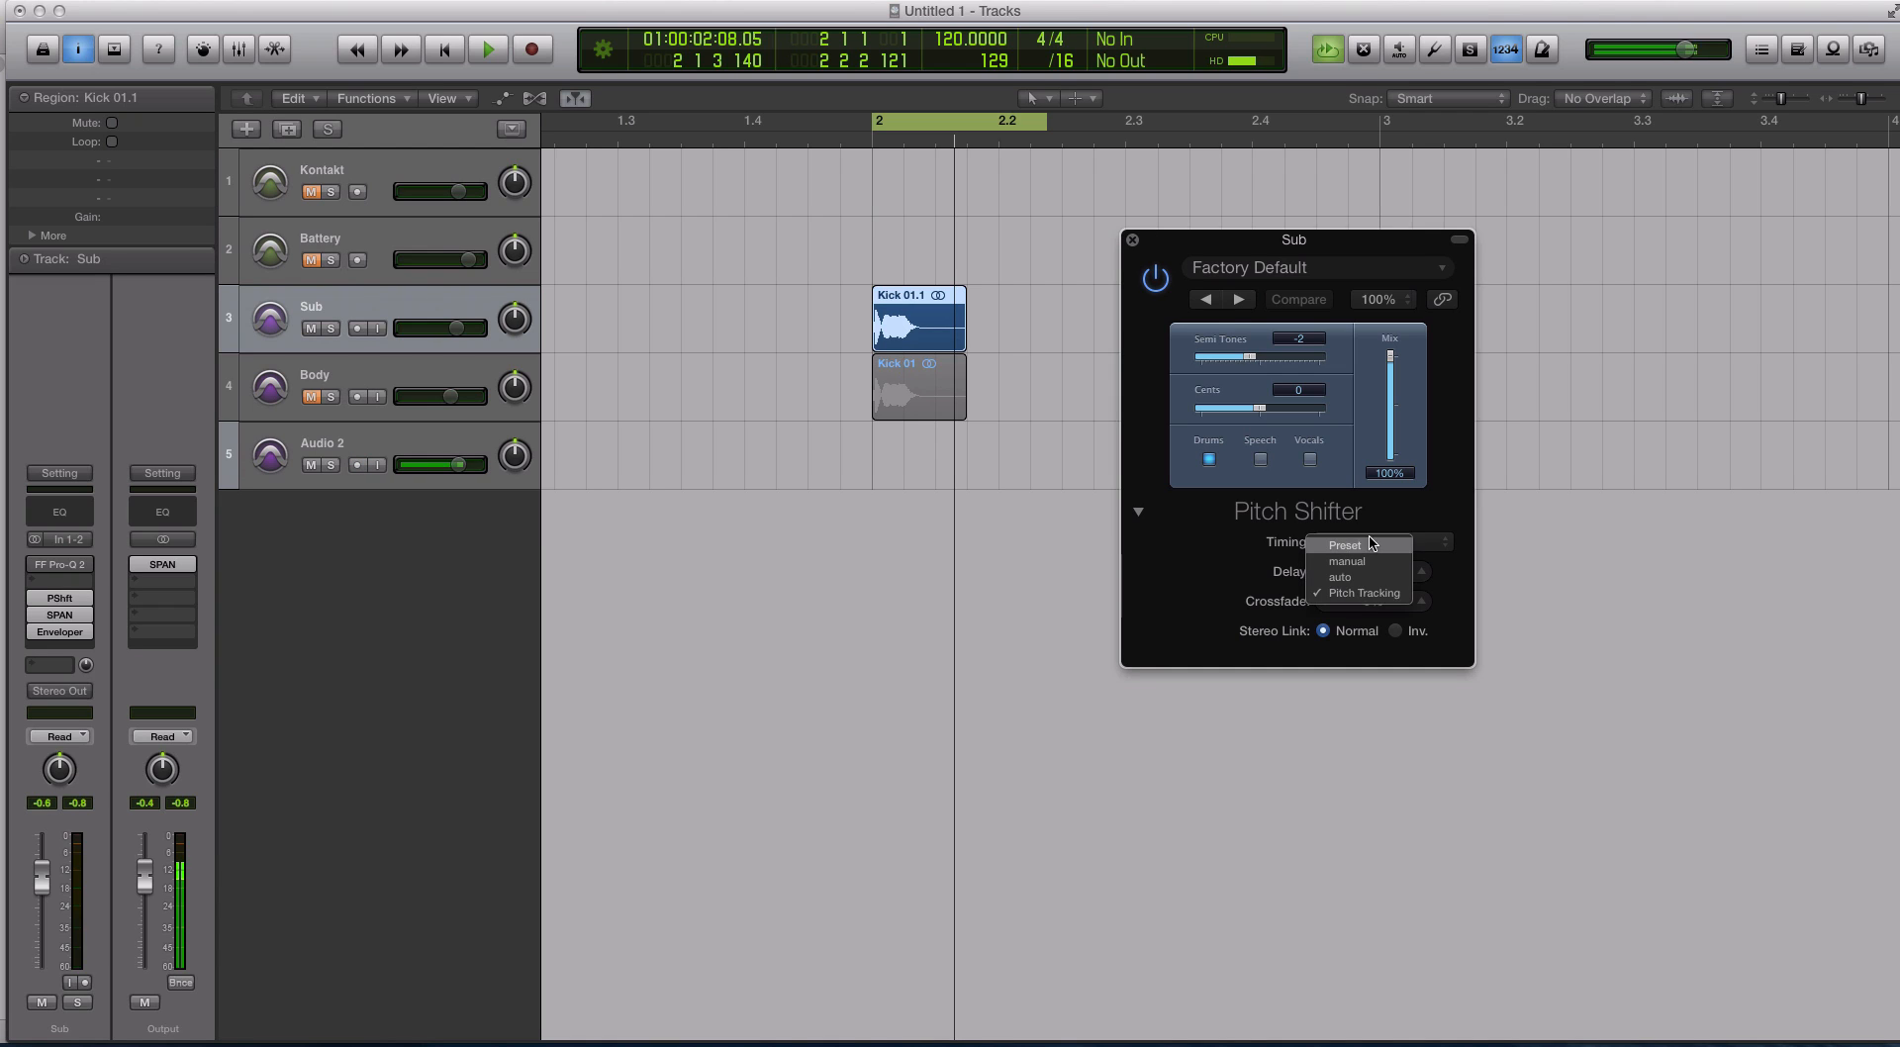
{"action": "left_click", "coordinate": [1364, 593]}
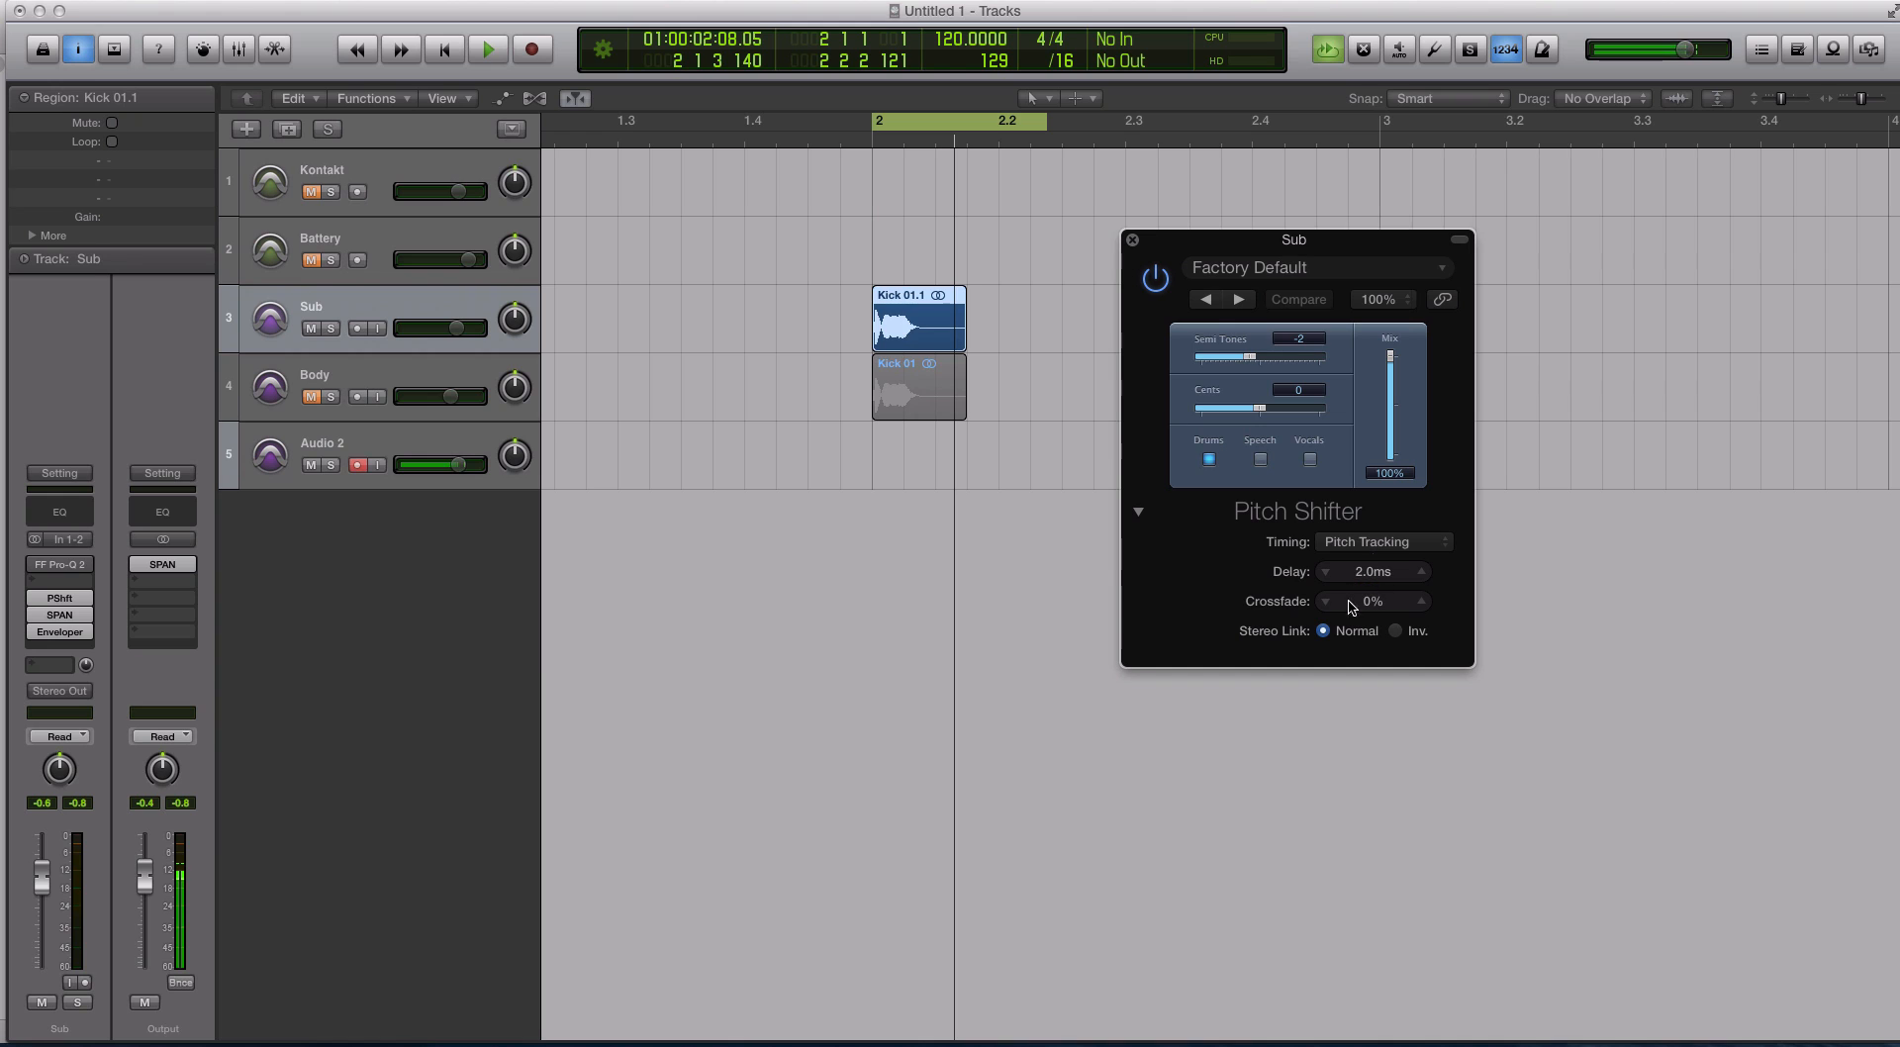
Close the Pitch Shifter, open Battery 4 on the Battery track, and review the Kick 01 sample's Tune control
{"action": "left_click", "coordinate": [1132, 240]}
{"action": "left_click", "coordinate": [304, 265]}
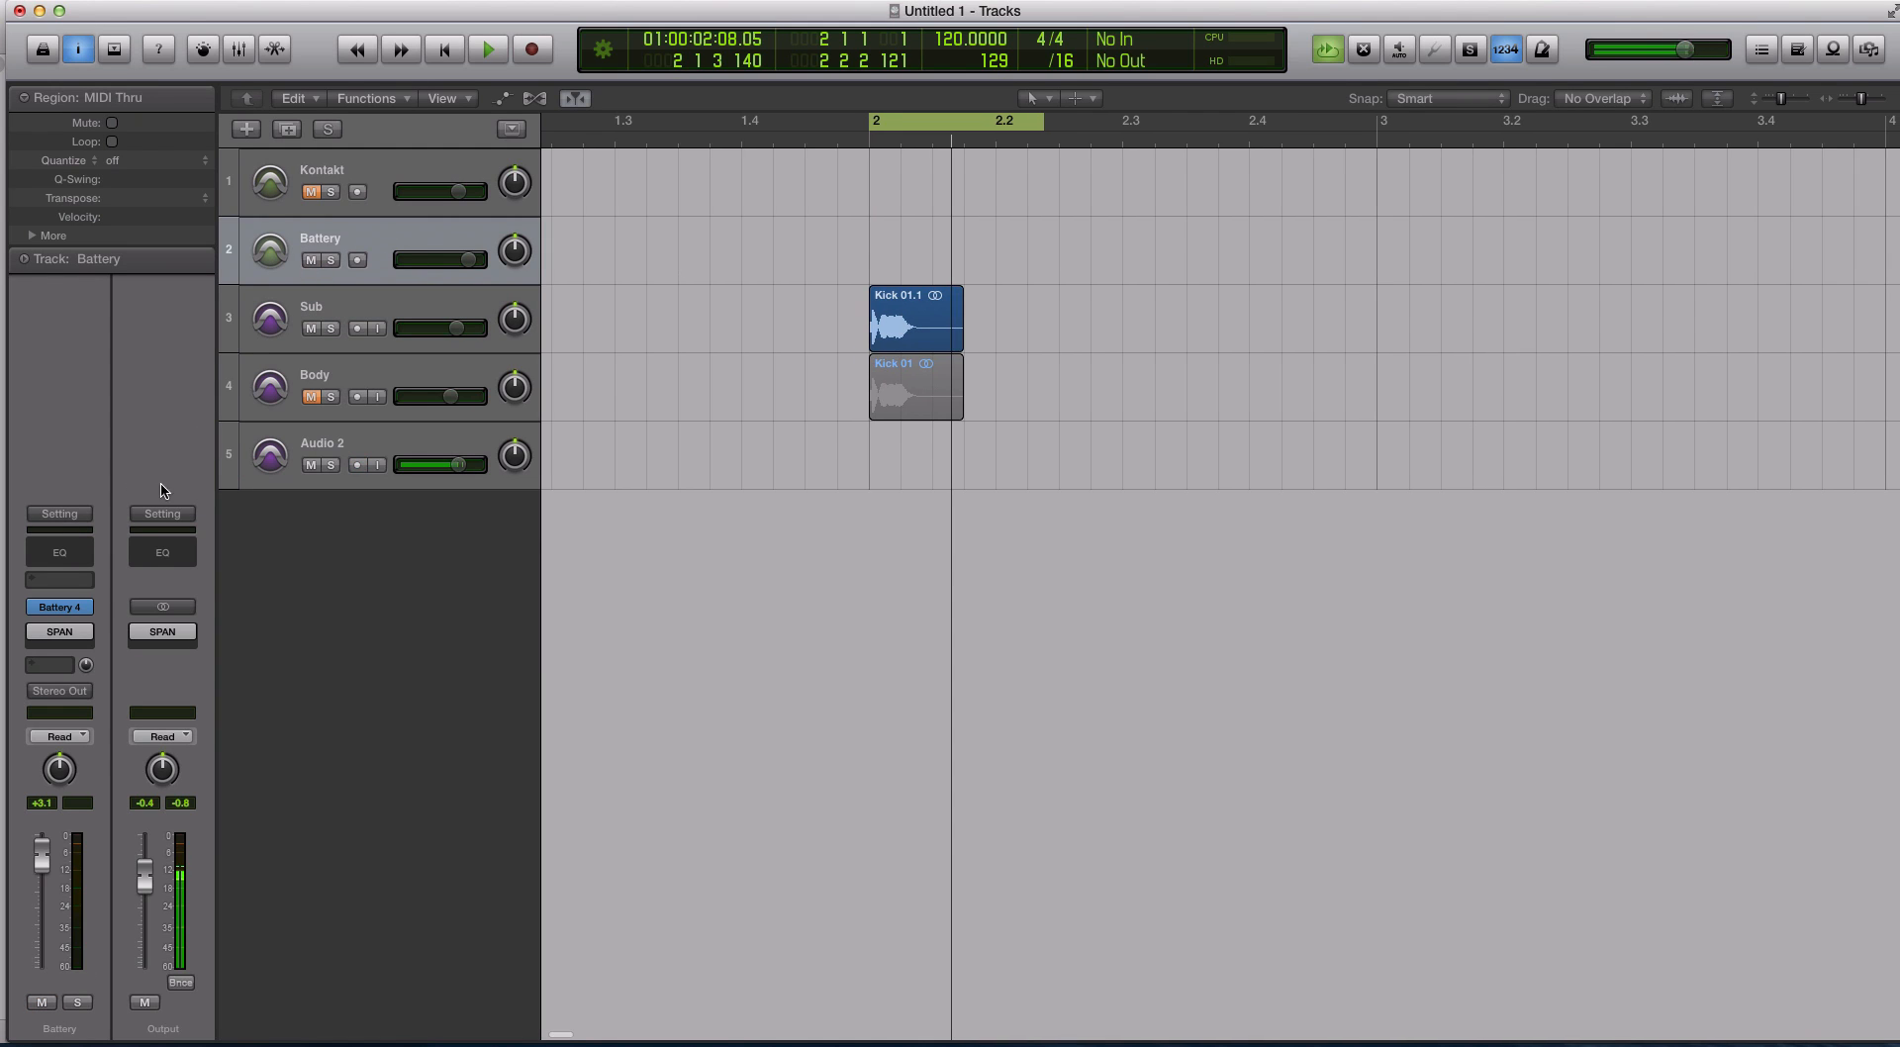
{"action": "left_click", "coordinate": [65, 606]}
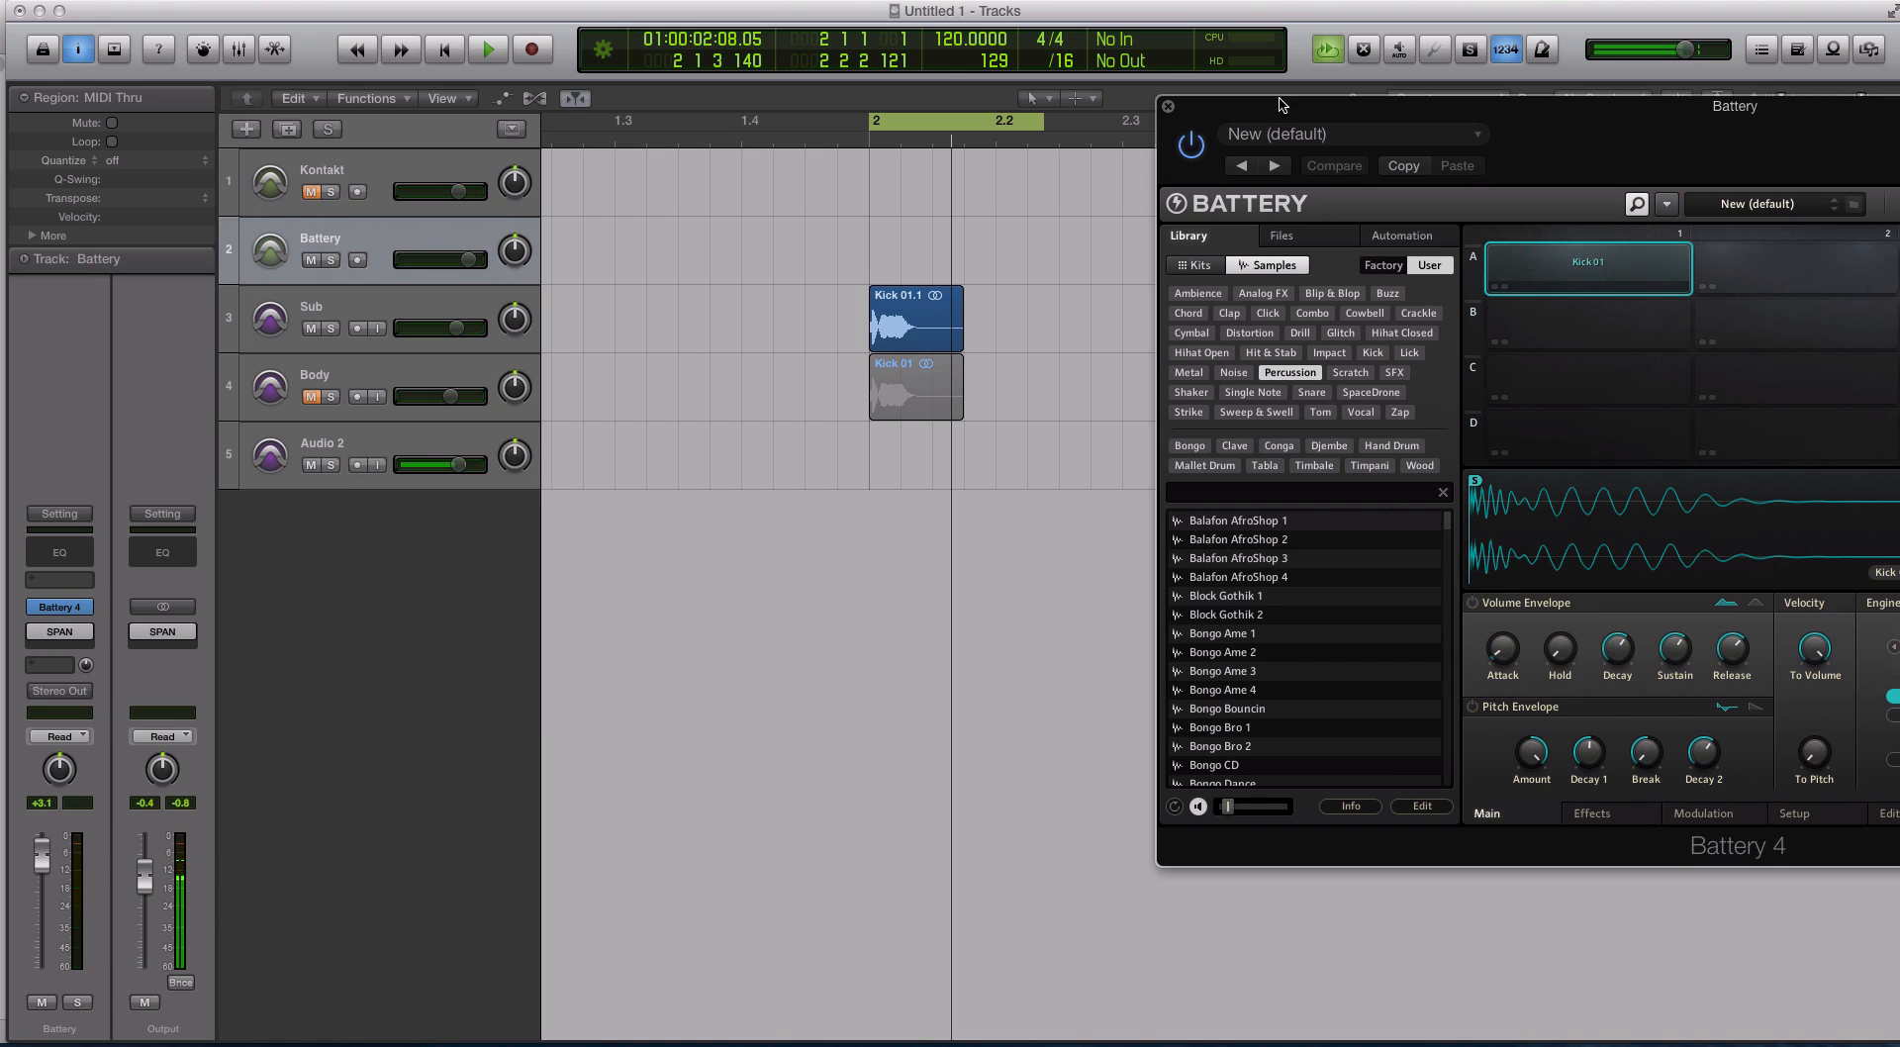
{"action": "left_click_drag", "start_coordinate": [1284, 106], "coordinate": [825, 84]}
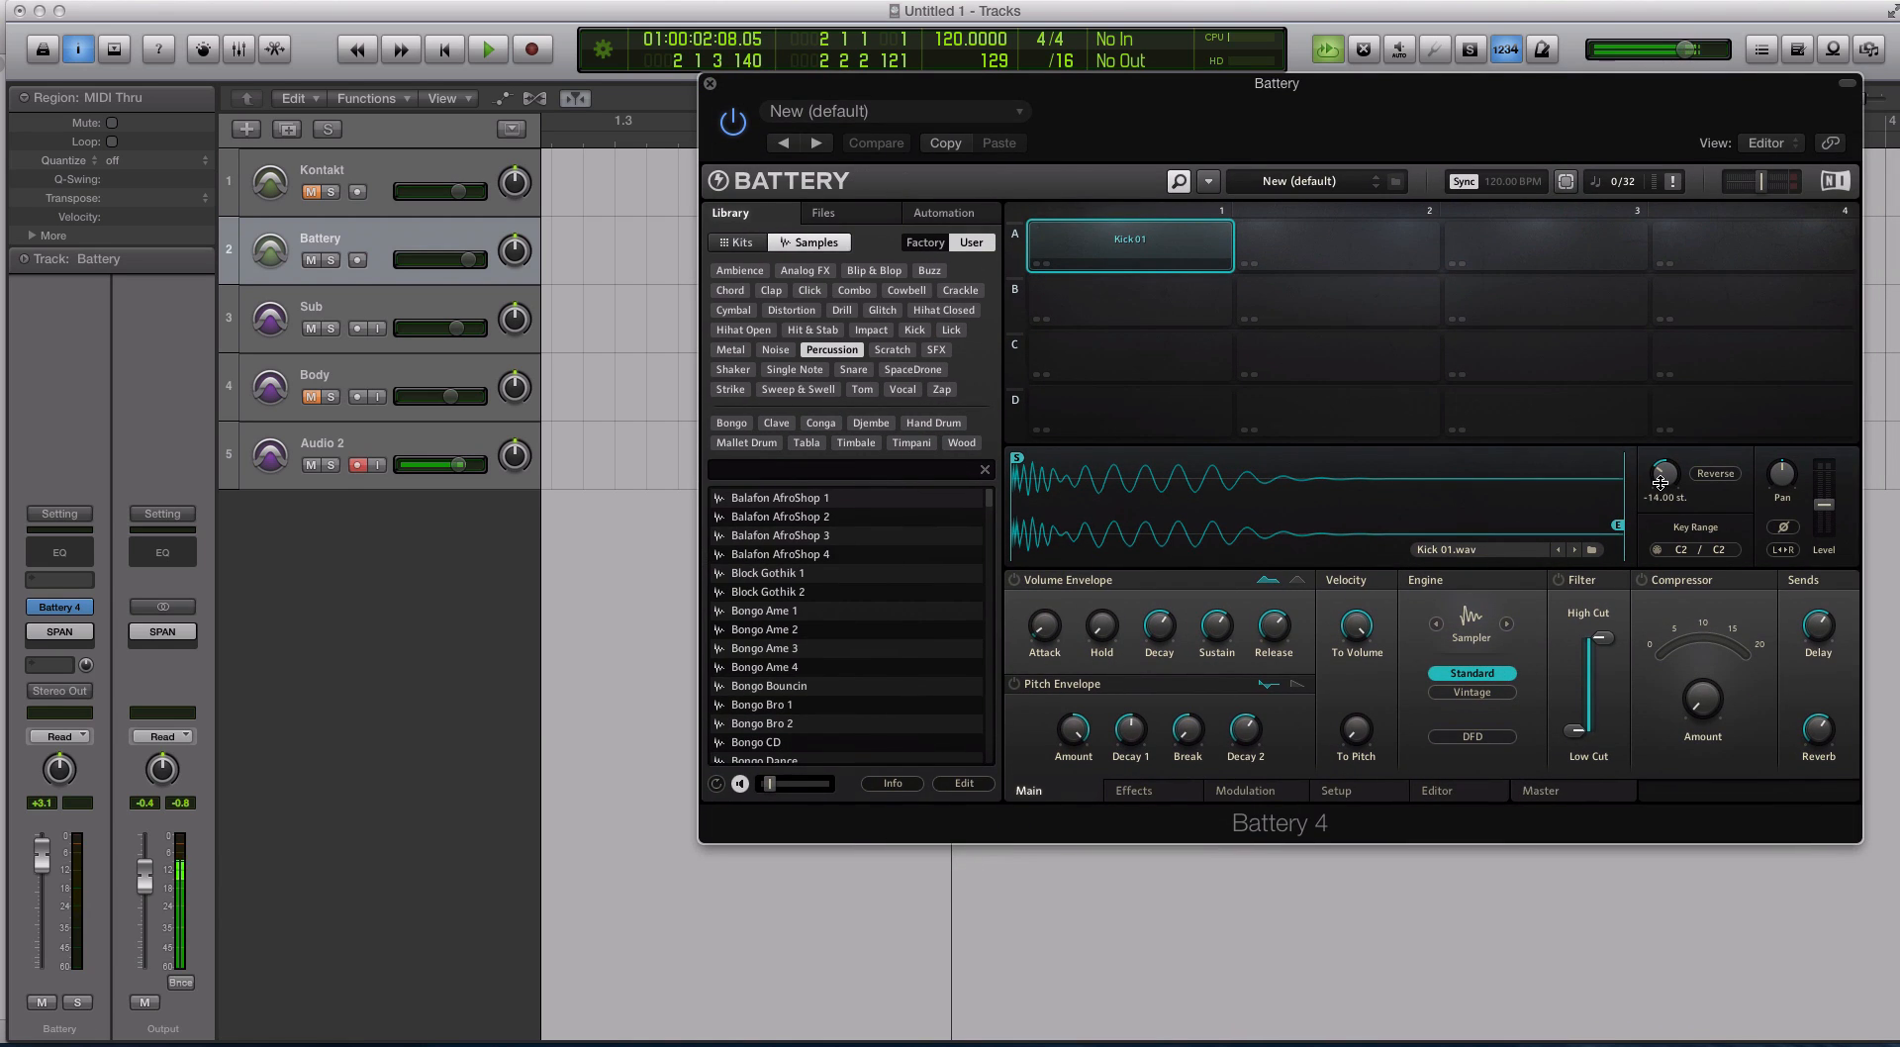
{"action": "scroll", "coordinate": [1660, 482], "scroll_direction": "up", "scroll_amount": 2}
{"action": "scroll", "coordinate": [1661, 482], "scroll_direction": "down", "scroll_amount": 2}
{"action": "left_click_drag", "start_coordinate": [751, 90], "coordinate": [984, 158]}
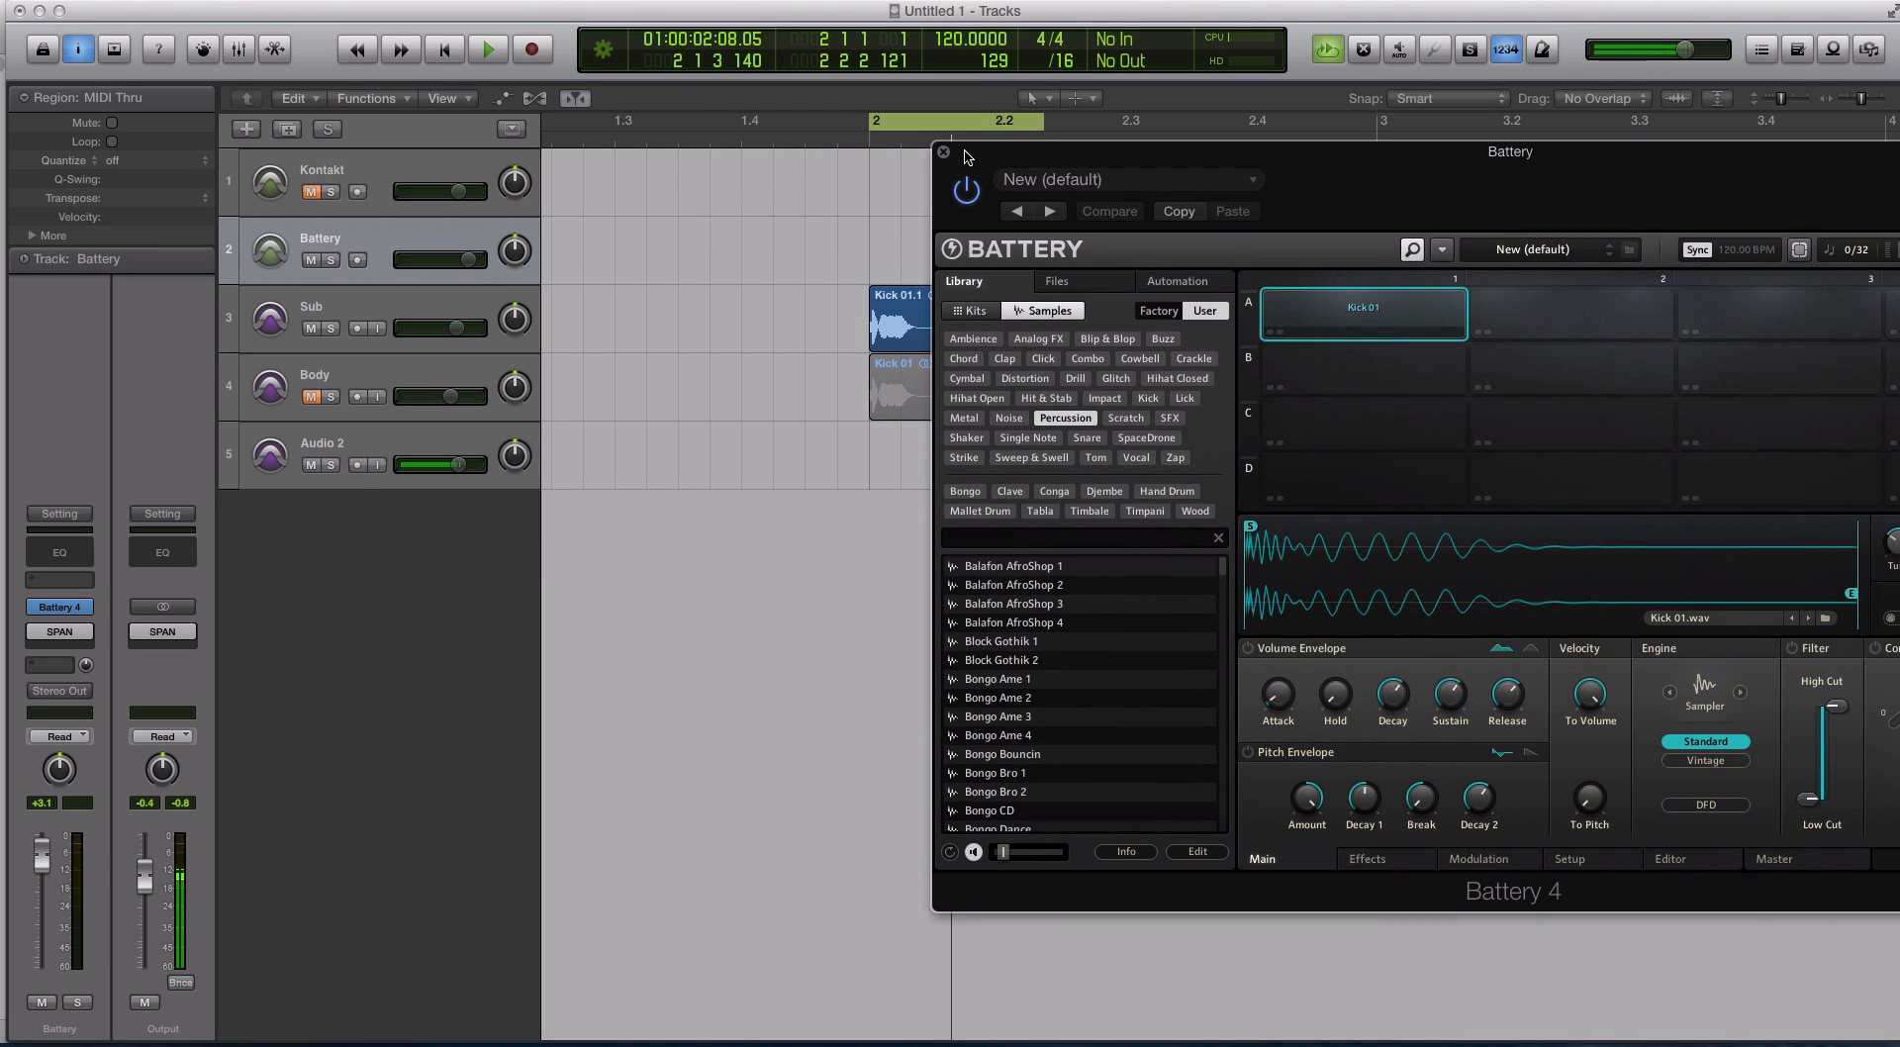
Lower the Sub track's volume to -1.3 dB, audition the Sub kick against the Battery kick, and close the Battery 4 window
{"action": "left_click_drag", "start_coordinate": [456, 326], "coordinate": [453, 326]}
{"action": "left_click", "coordinate": [307, 332]}
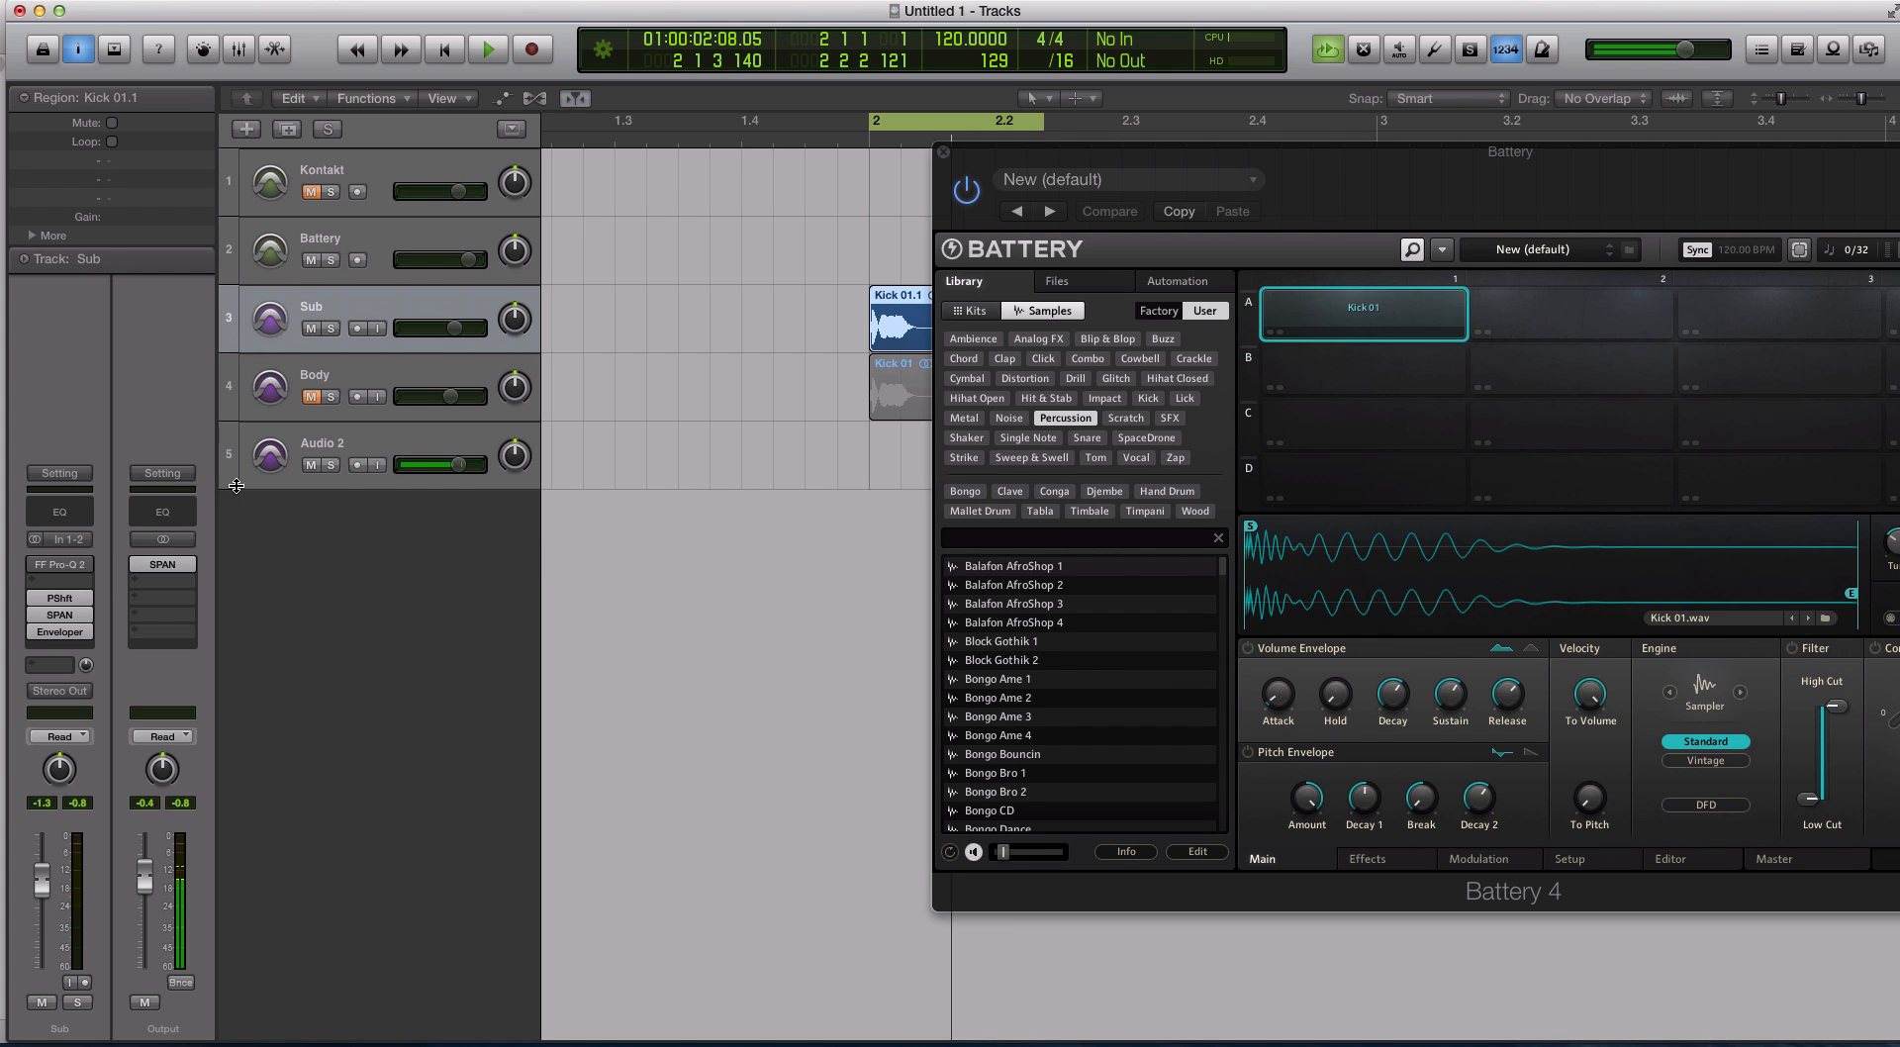
{"action": "left_click", "coordinate": [380, 235]}
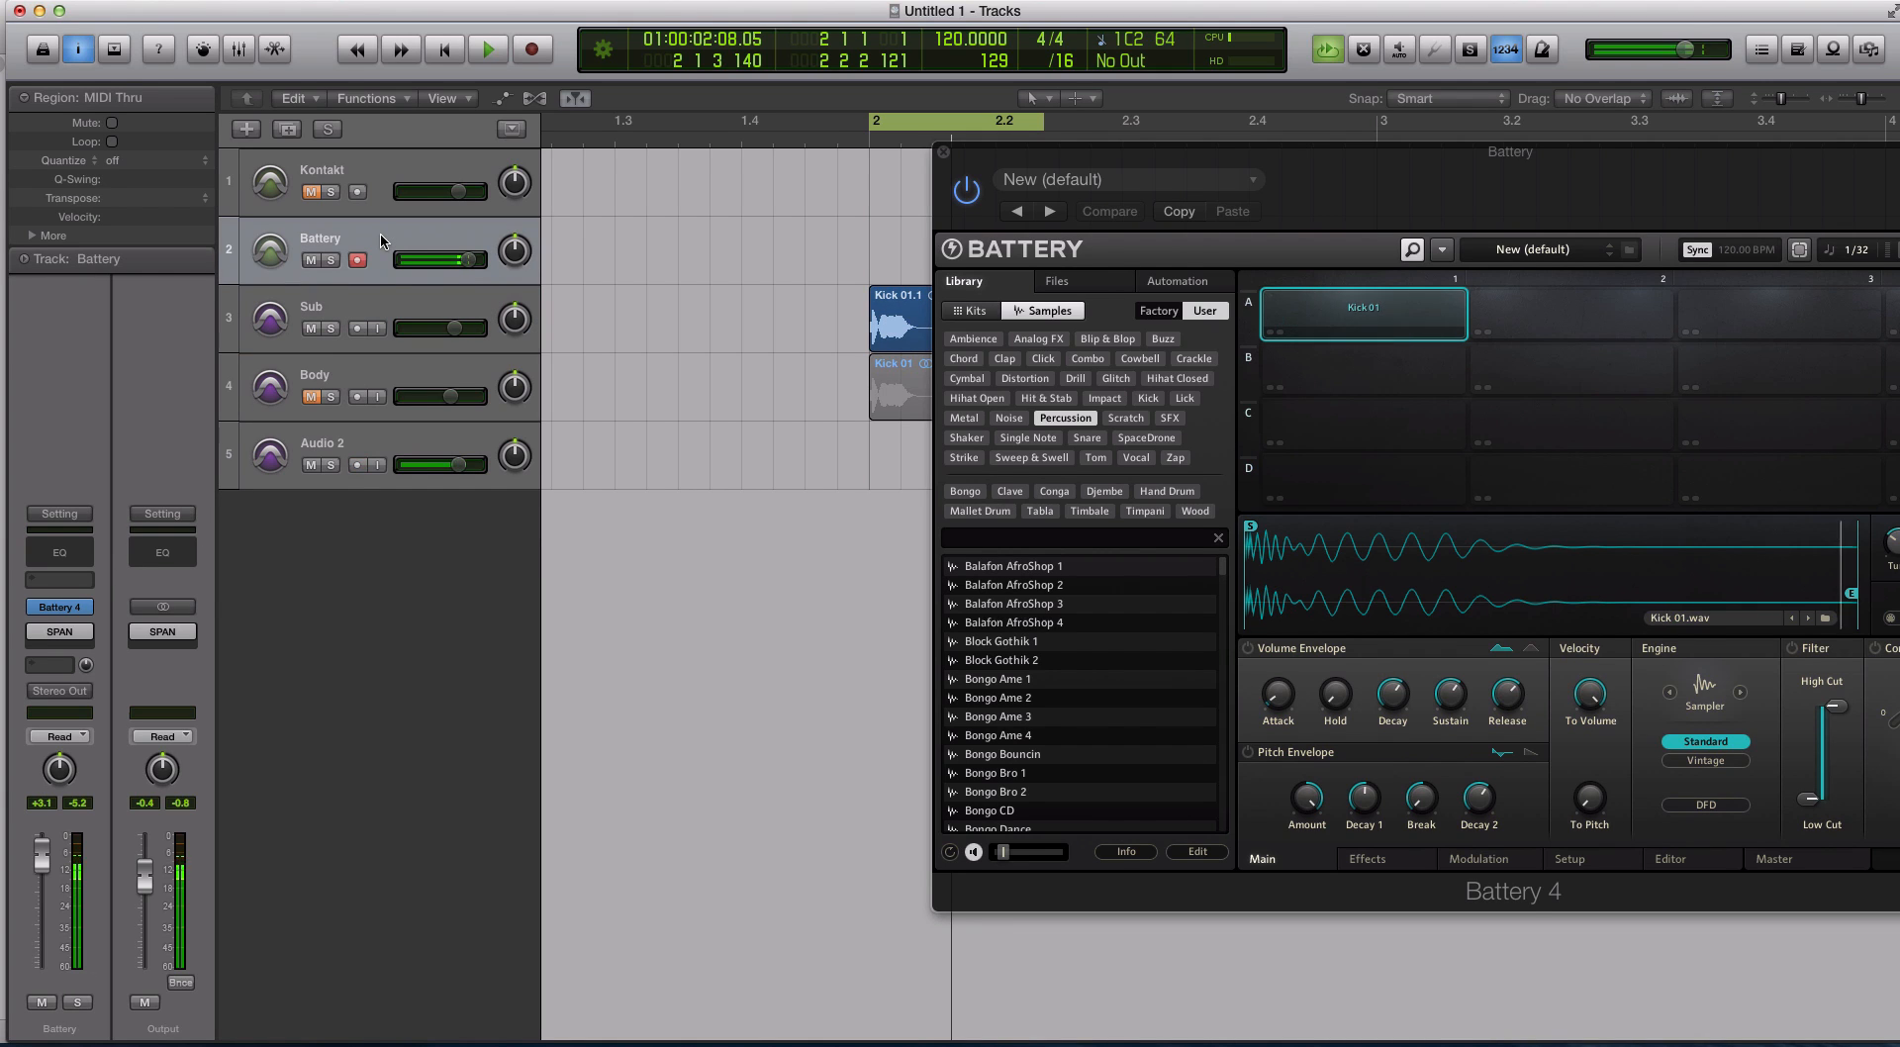
{"action": "left_click", "coordinate": [419, 317]}
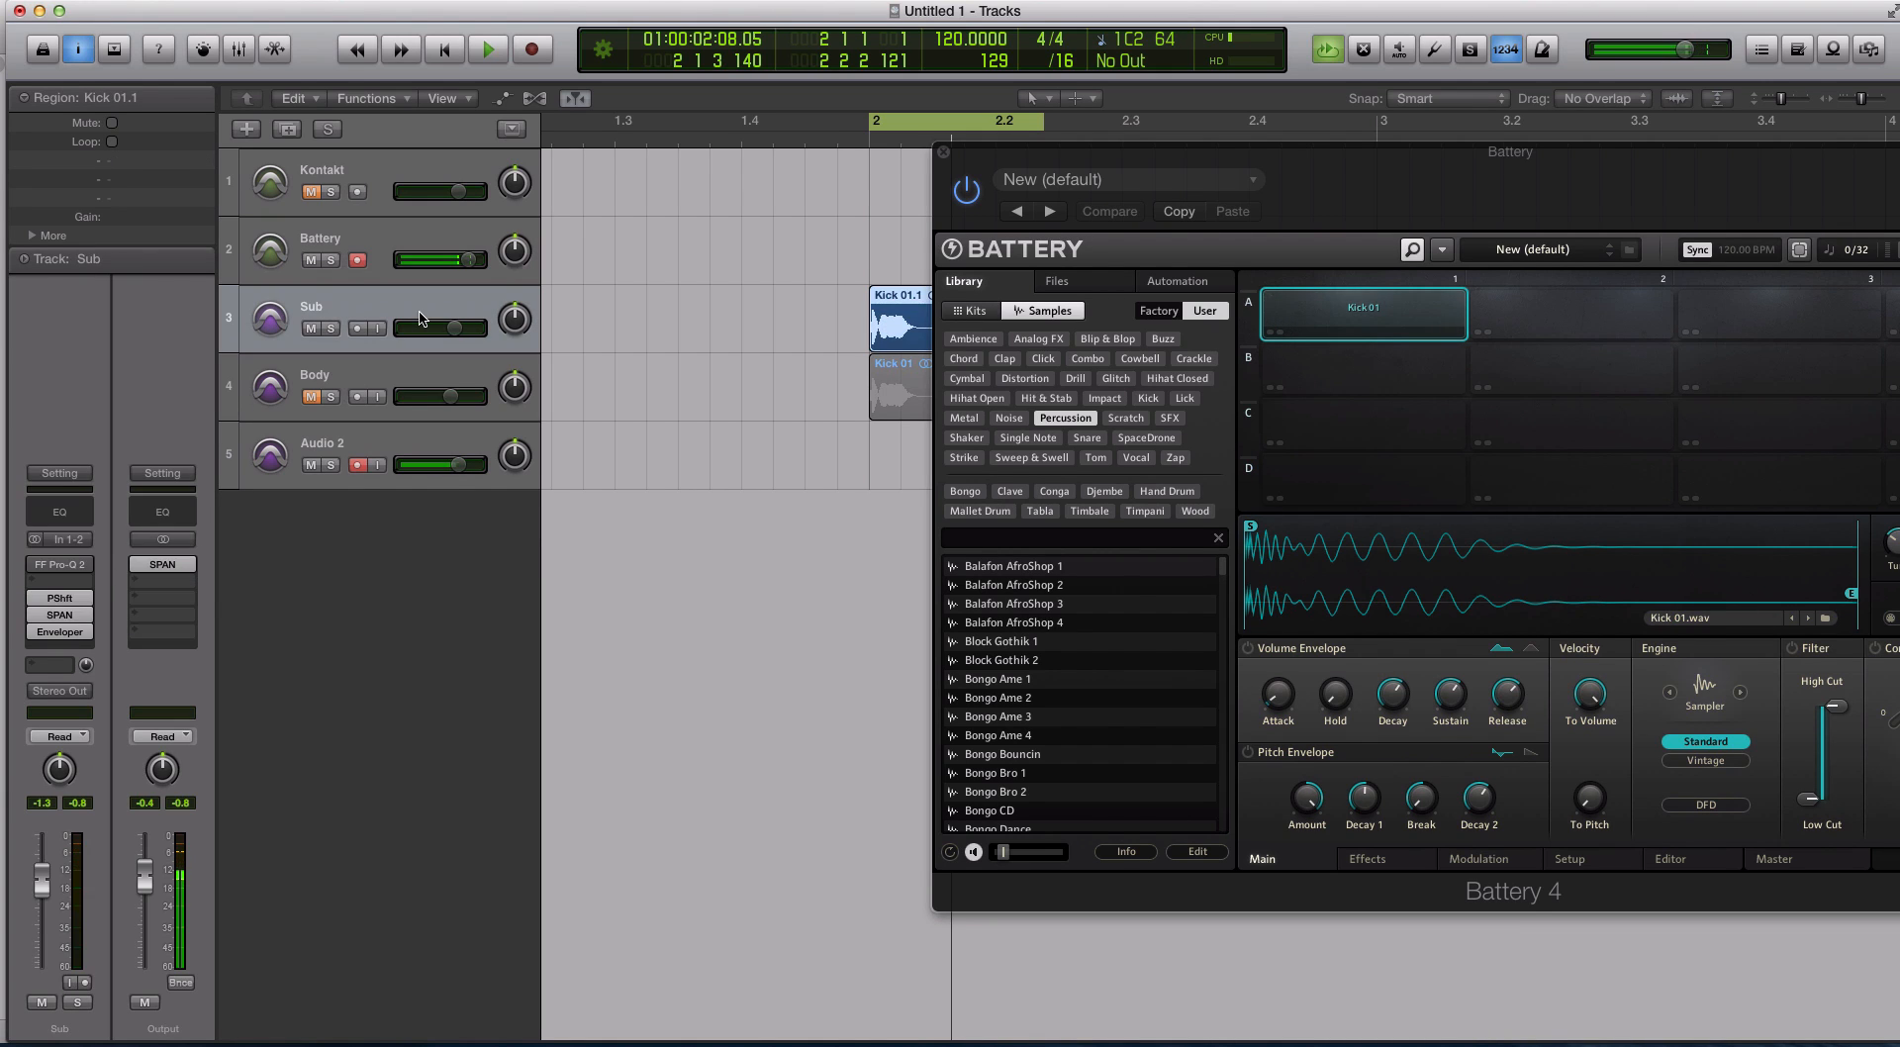
{"action": "key", "text": "space"}
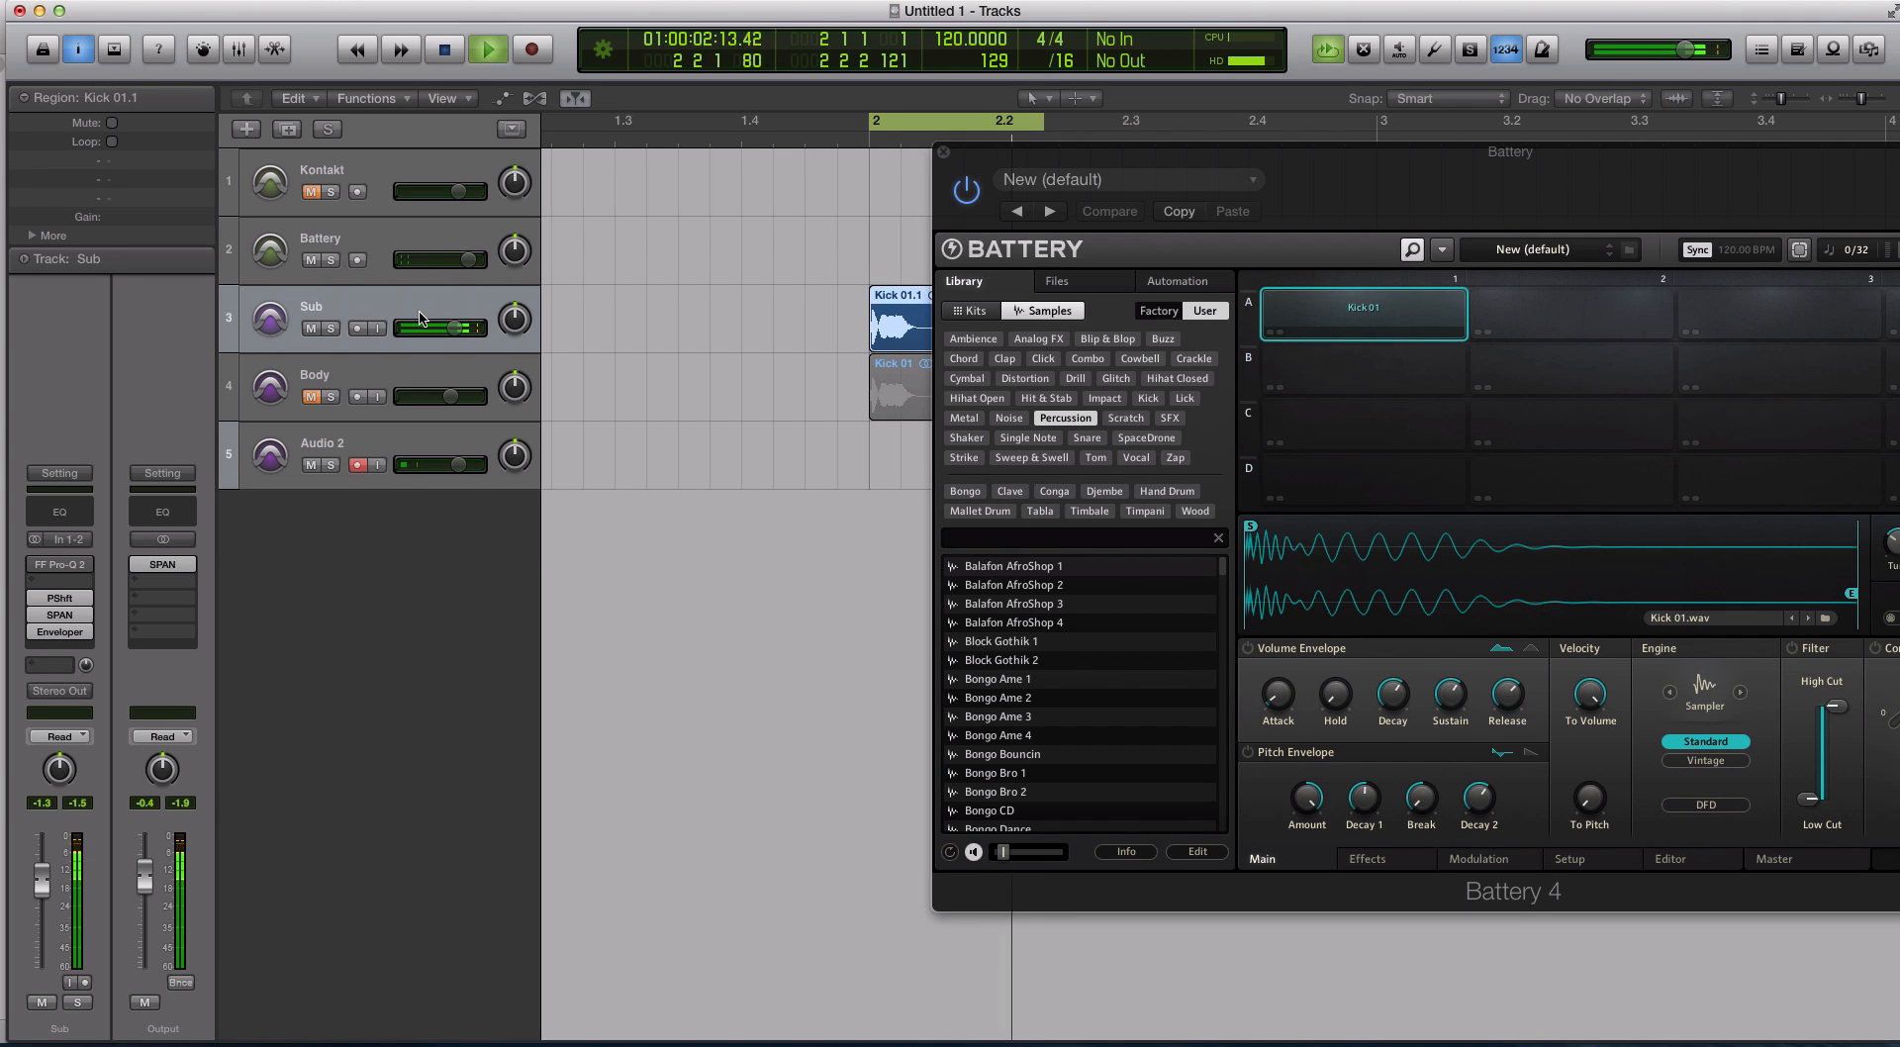
{"action": "key", "text": "space"}
{"action": "key", "text": "Up"}
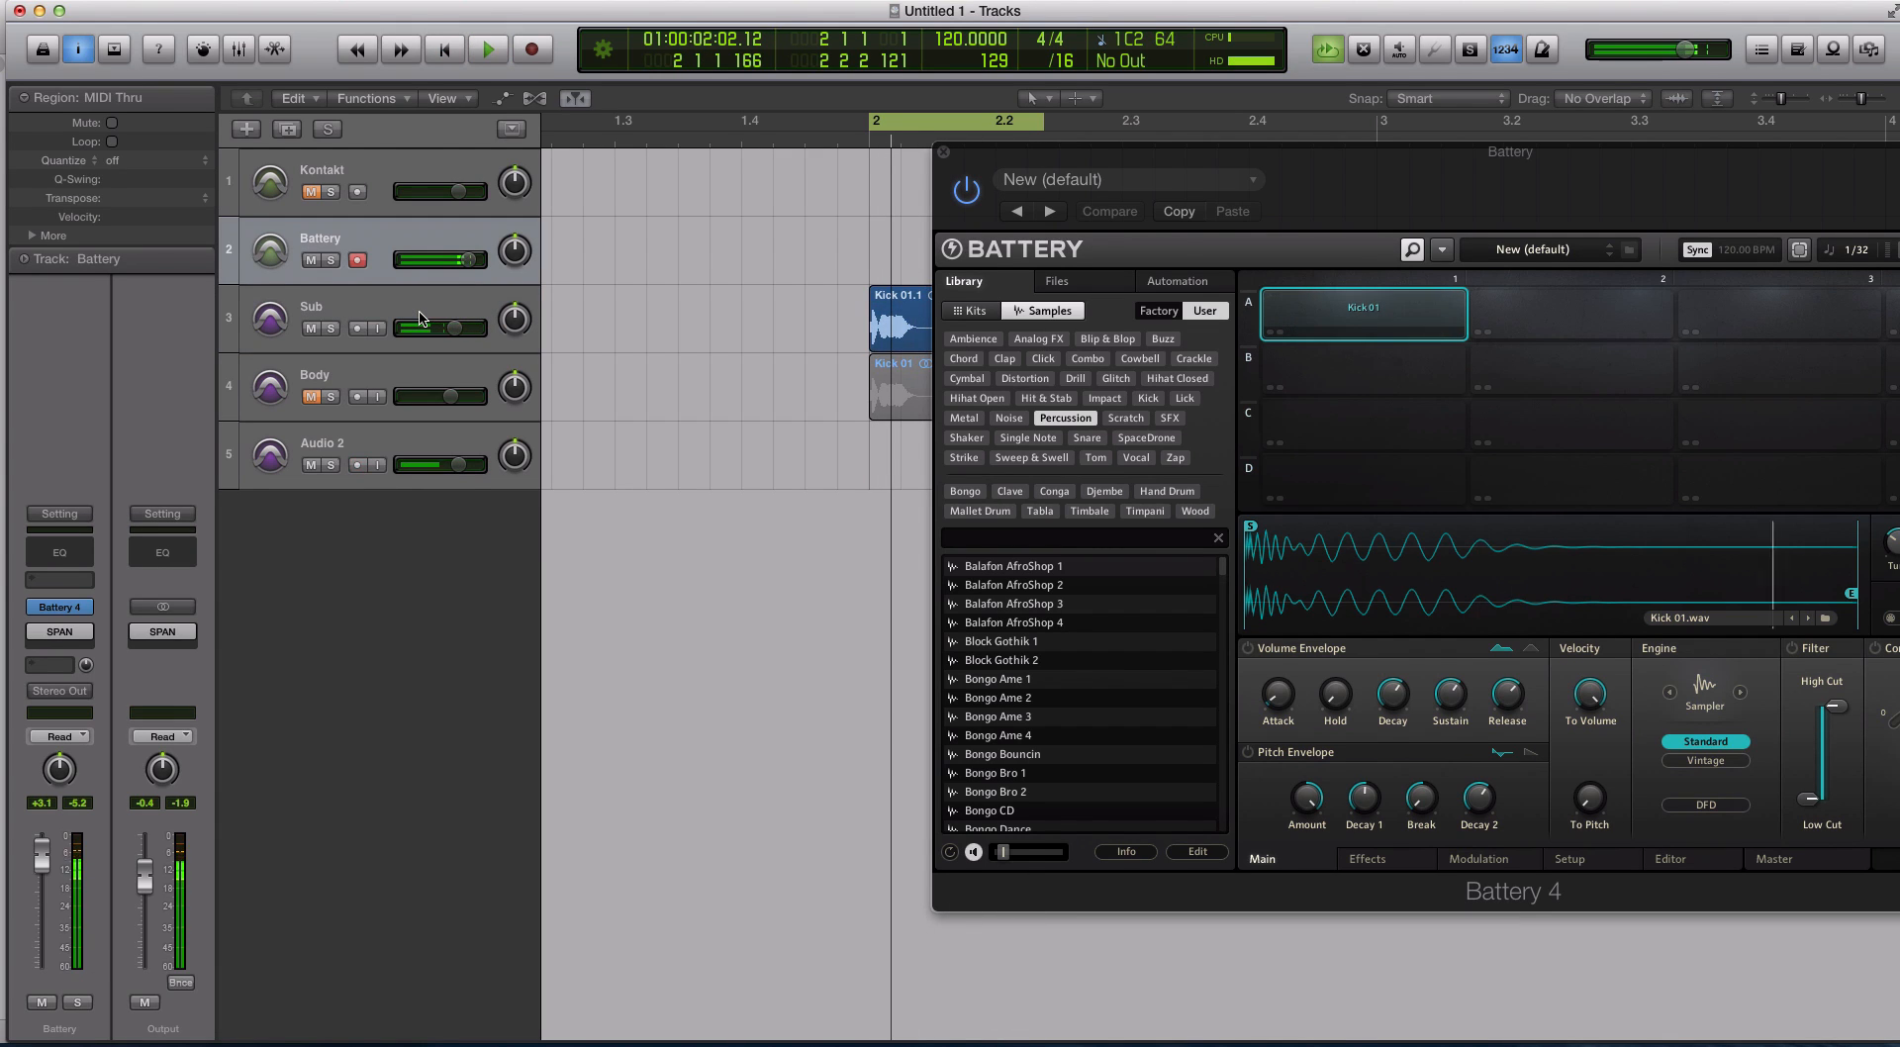
{"action": "left_click", "coordinate": [942, 152]}
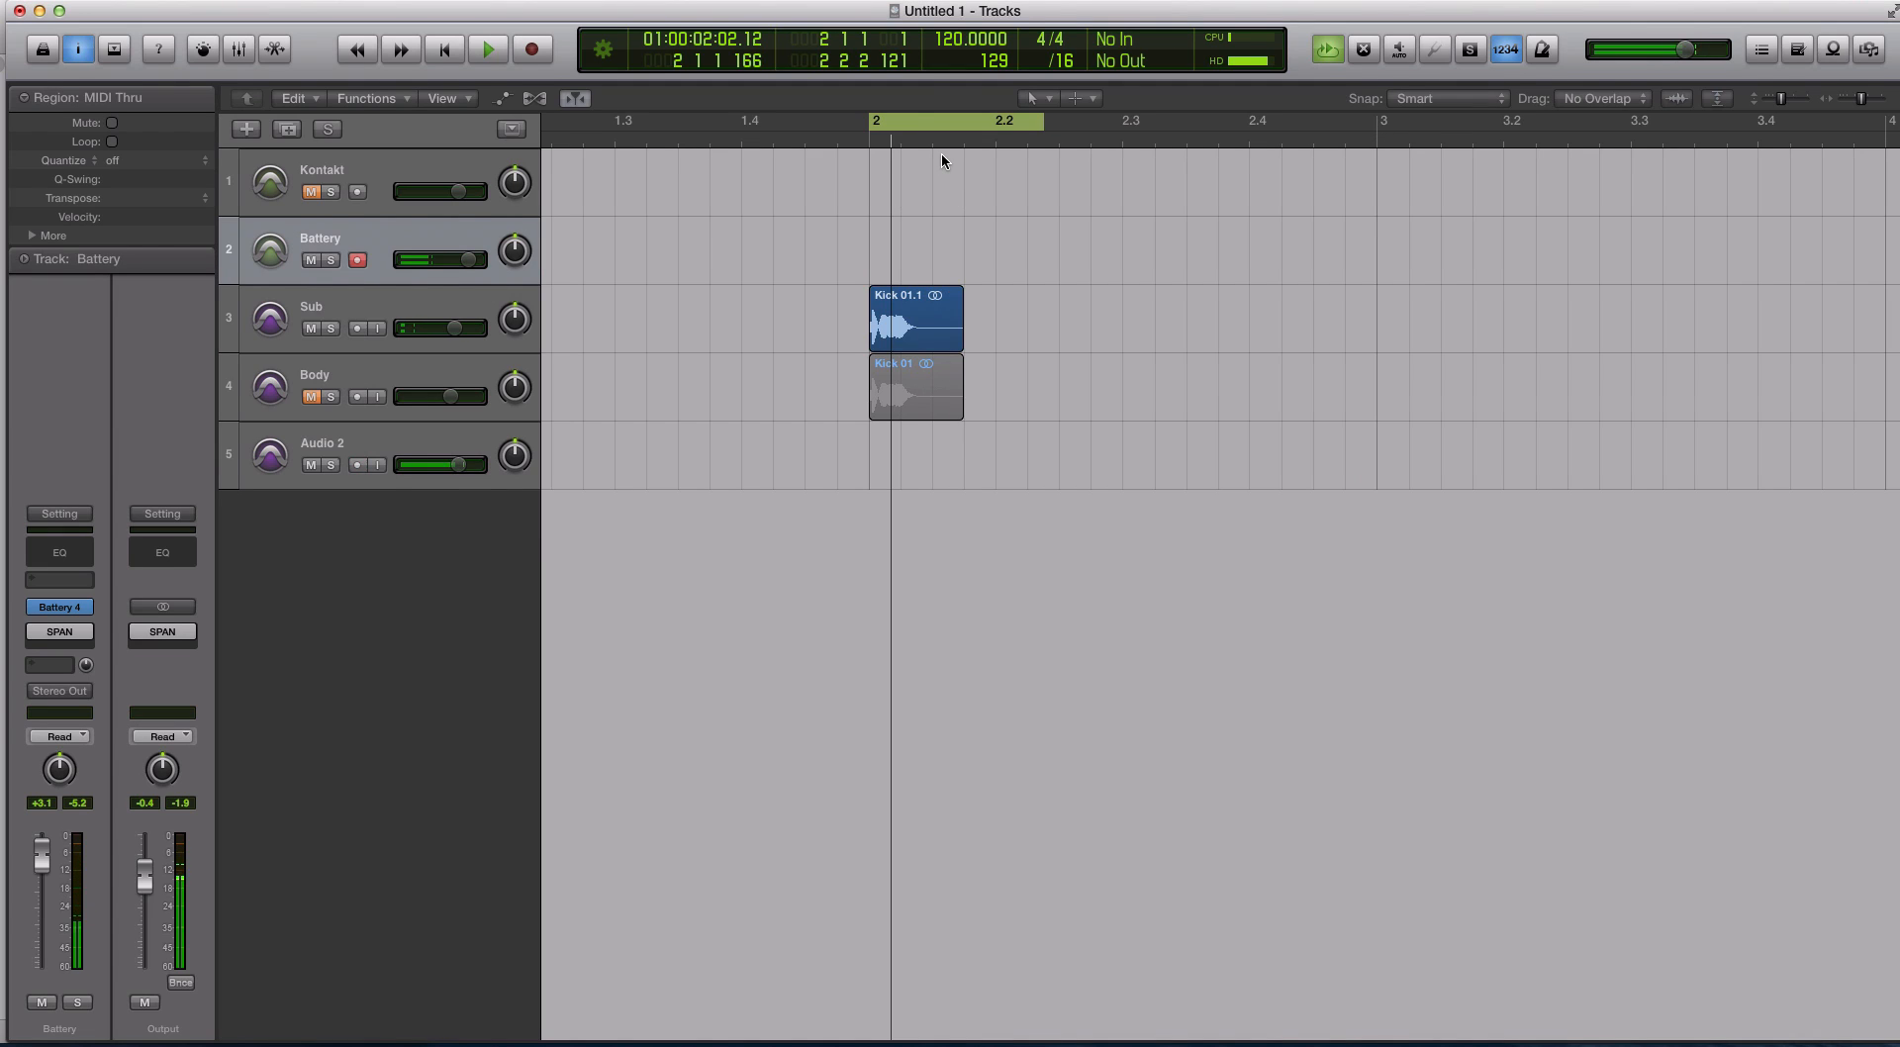